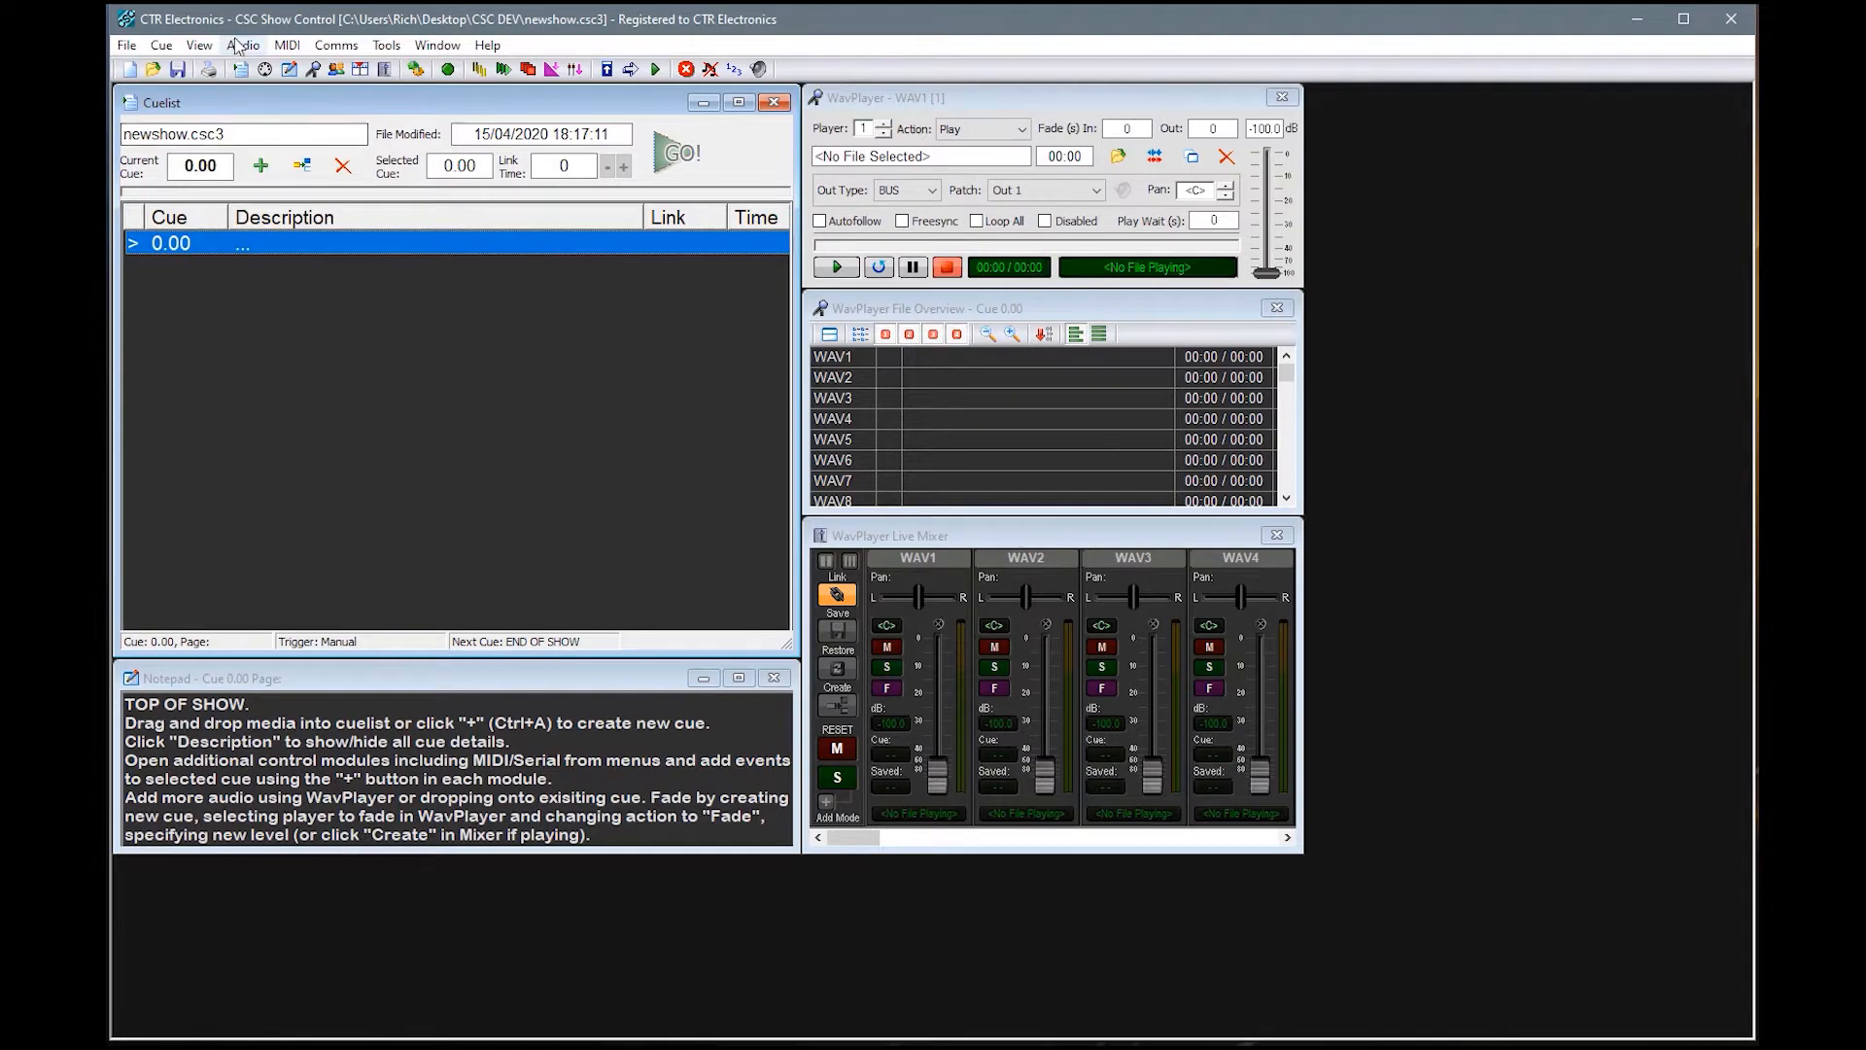
Open the audio setup and add three more output buses.
left_click(243, 45)
left_click(359, 502)
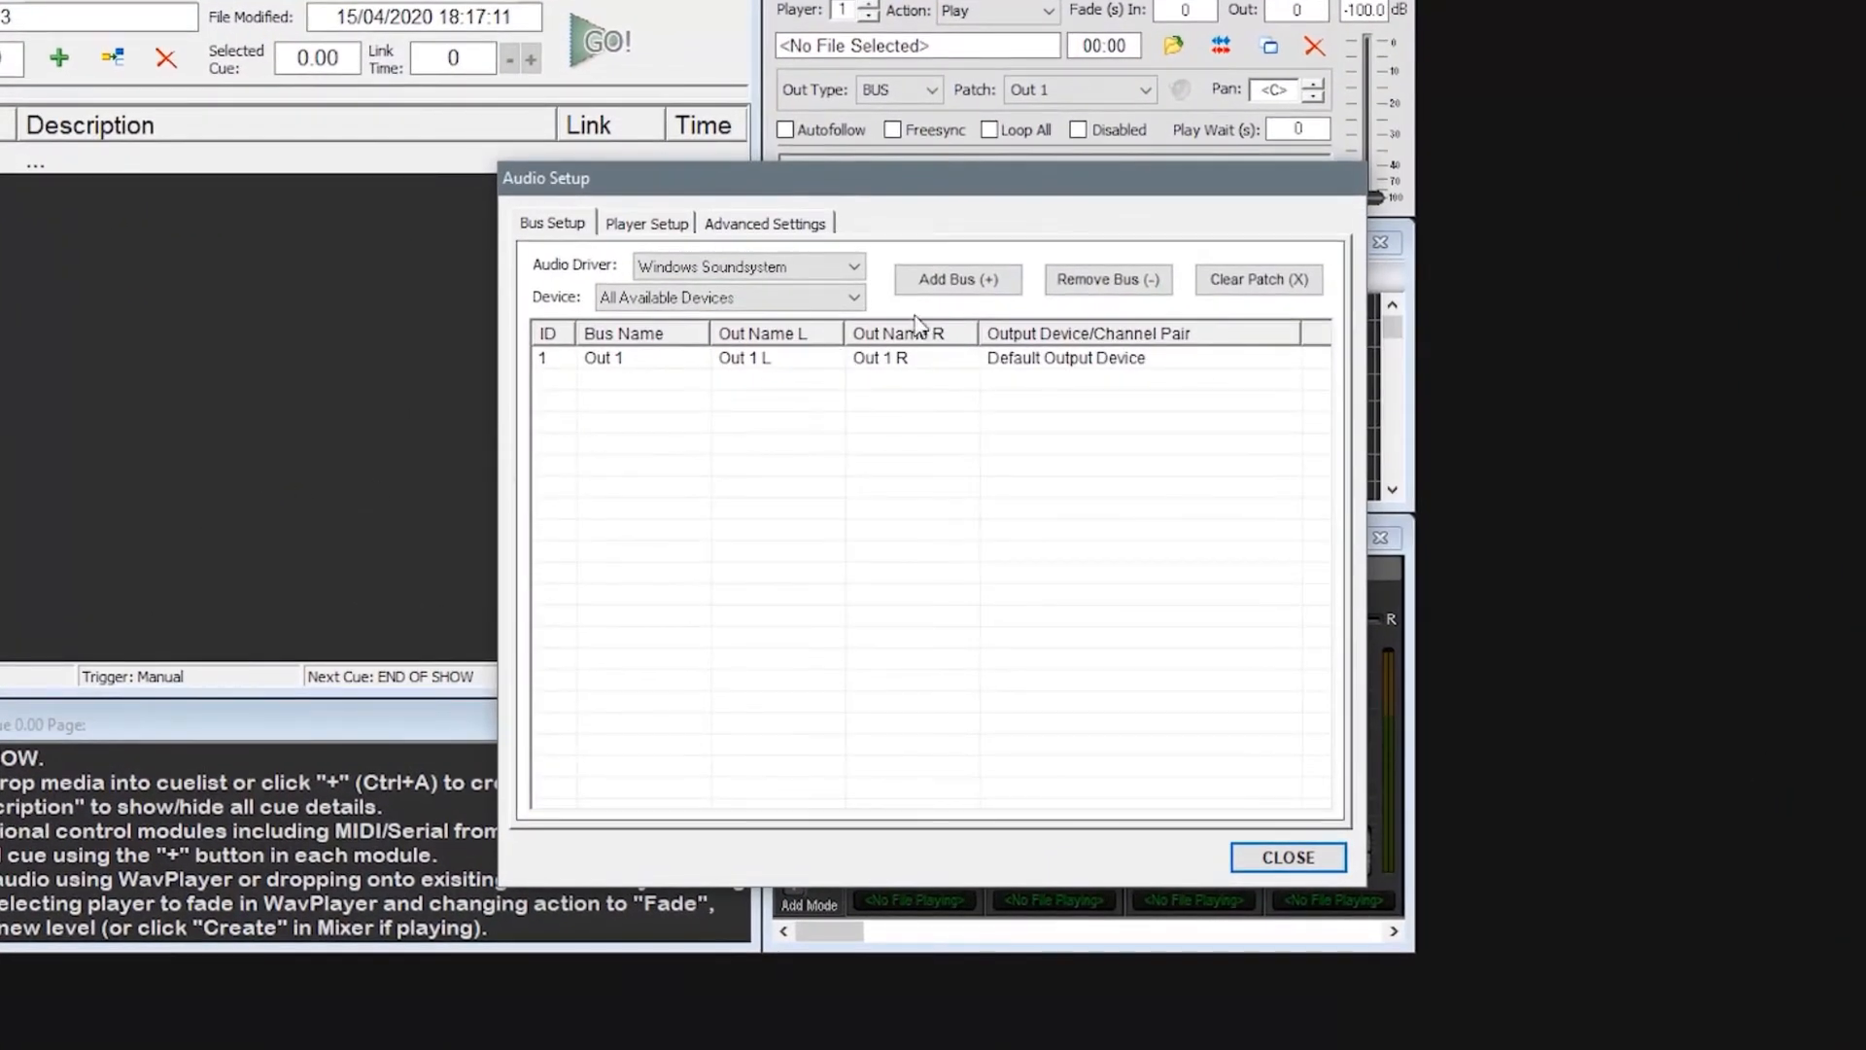
left_click(963, 282)
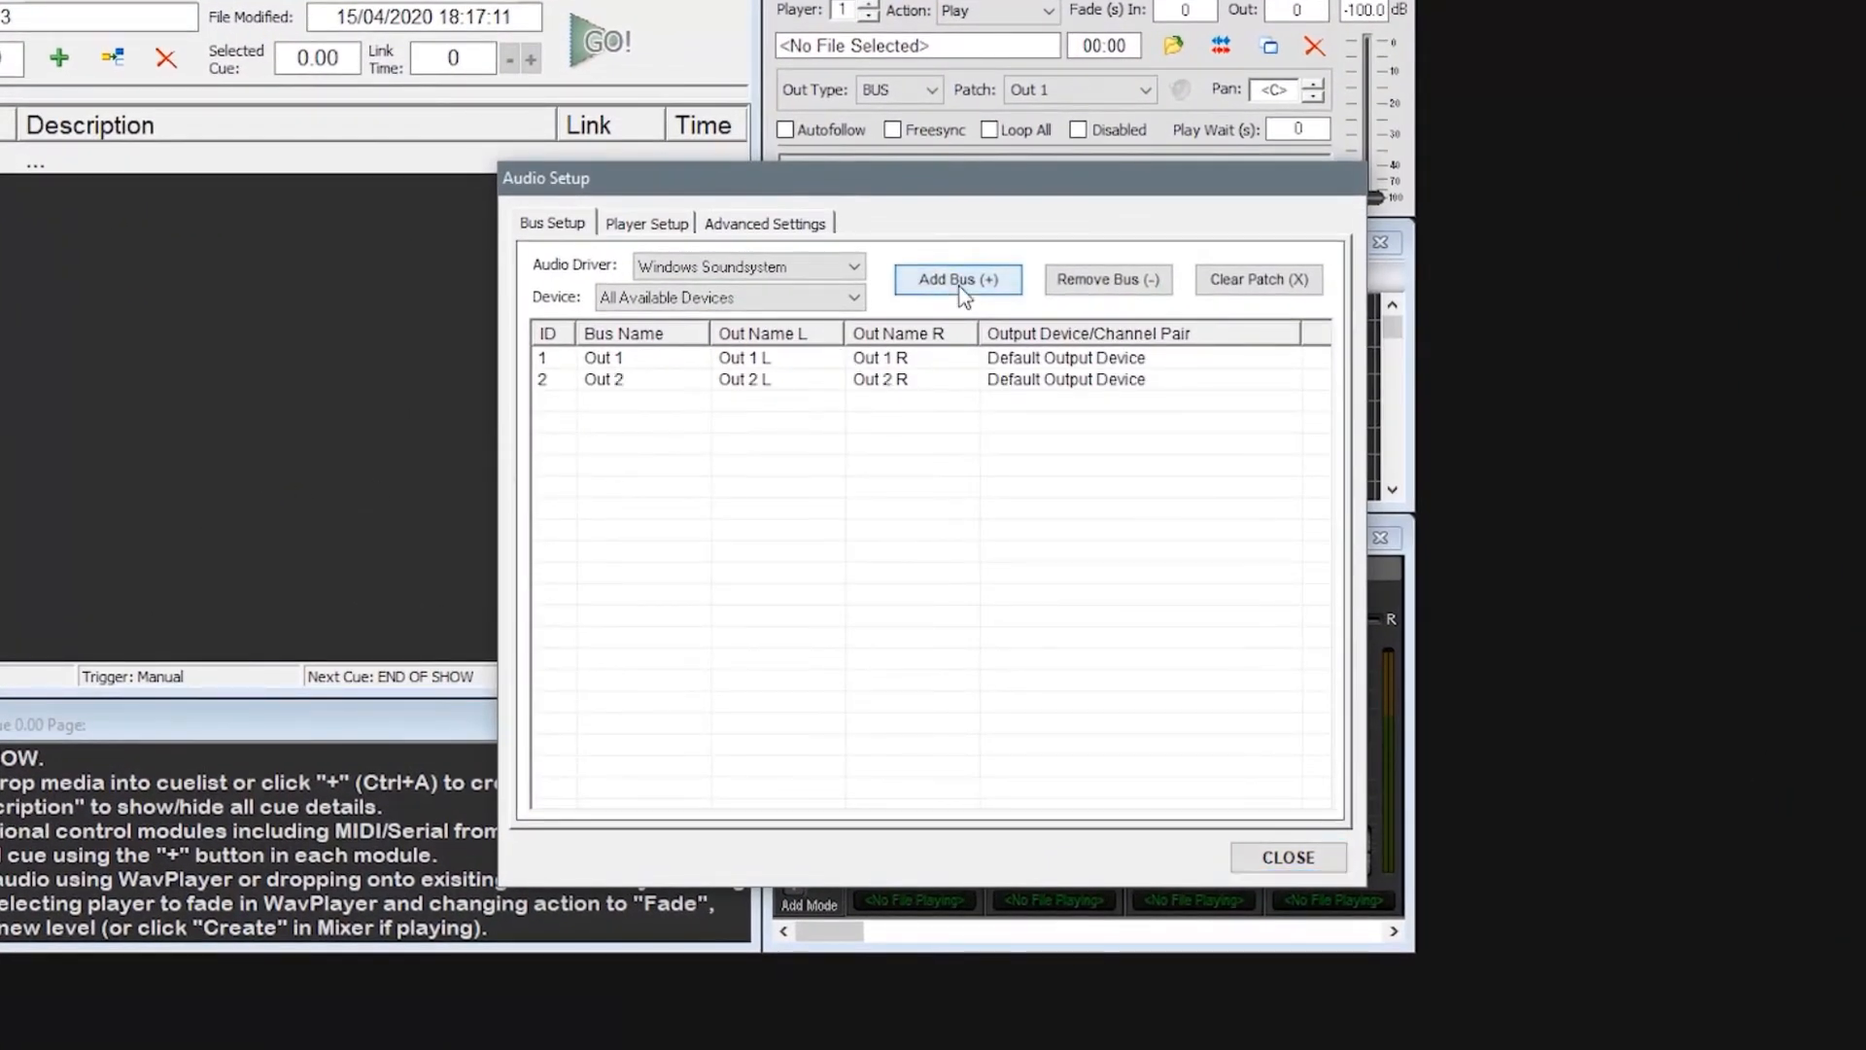
left_click(963, 282)
left_click(962, 282)
Rename the first output bus as FOH.
double_click(649, 357)
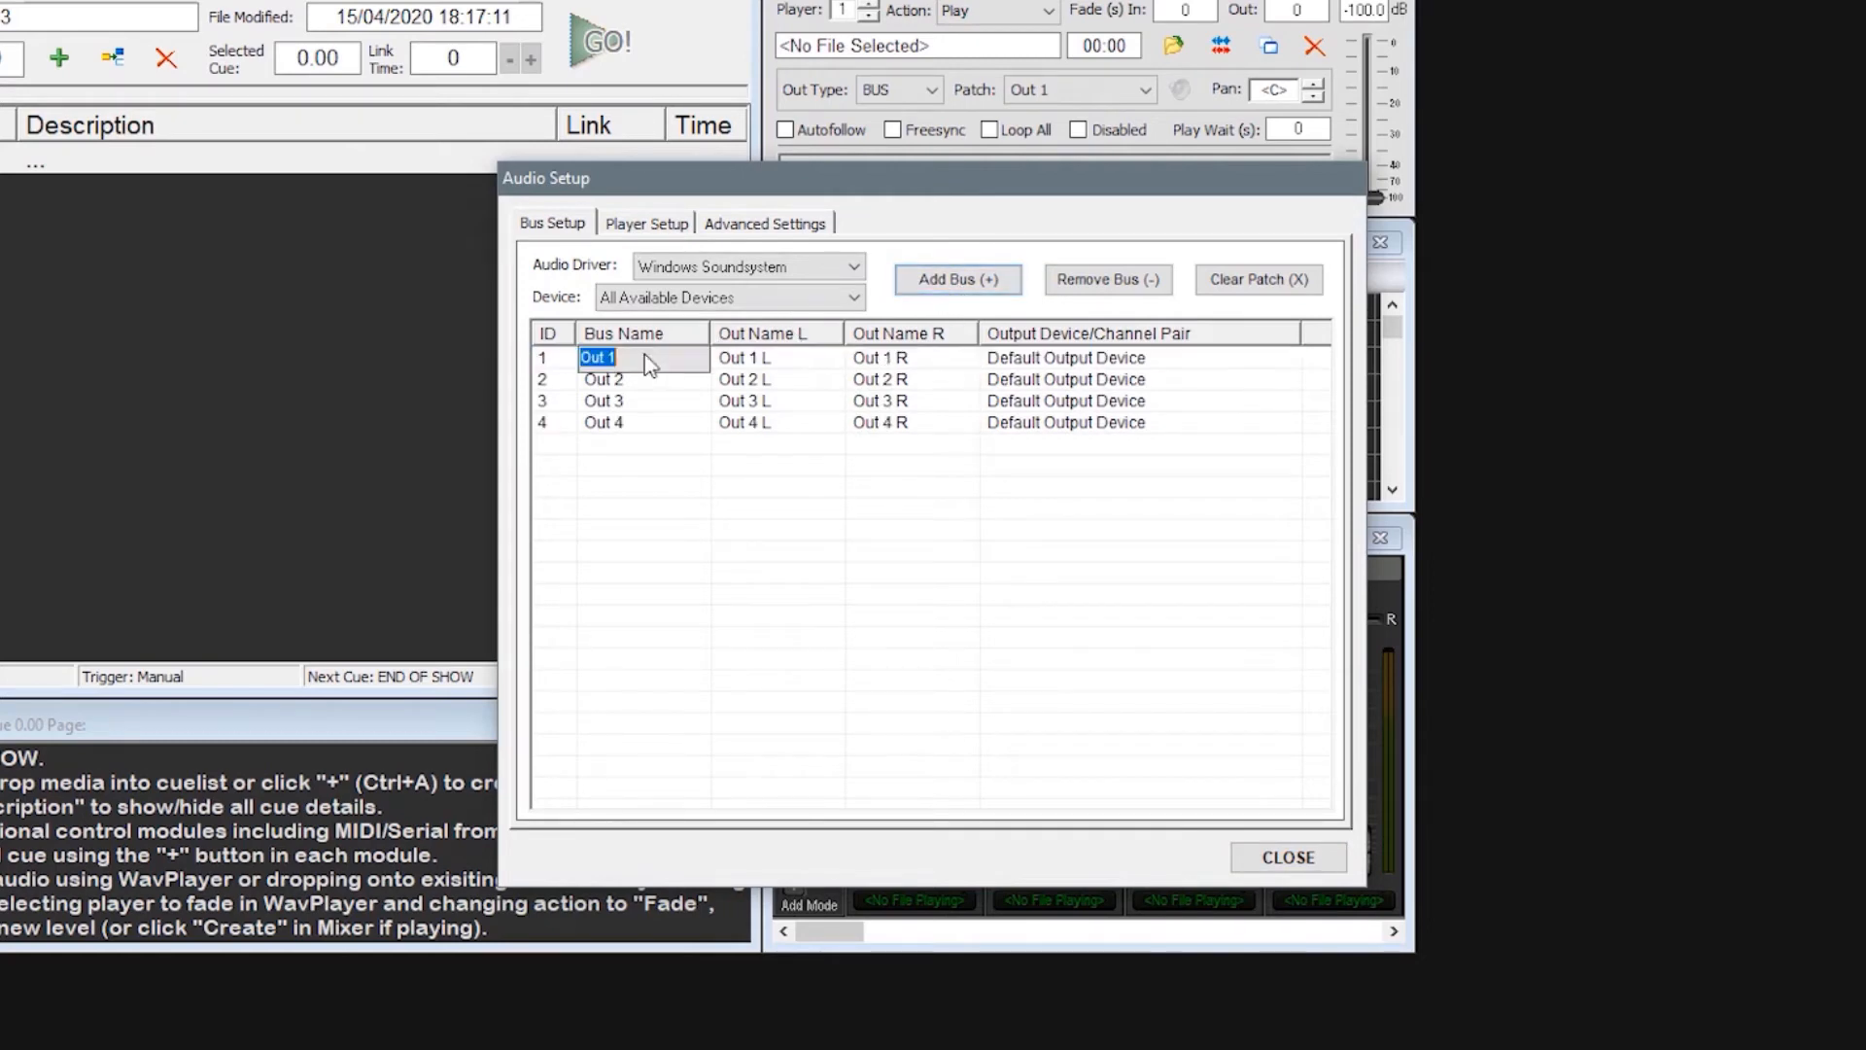
type("FOH")
key("Return")
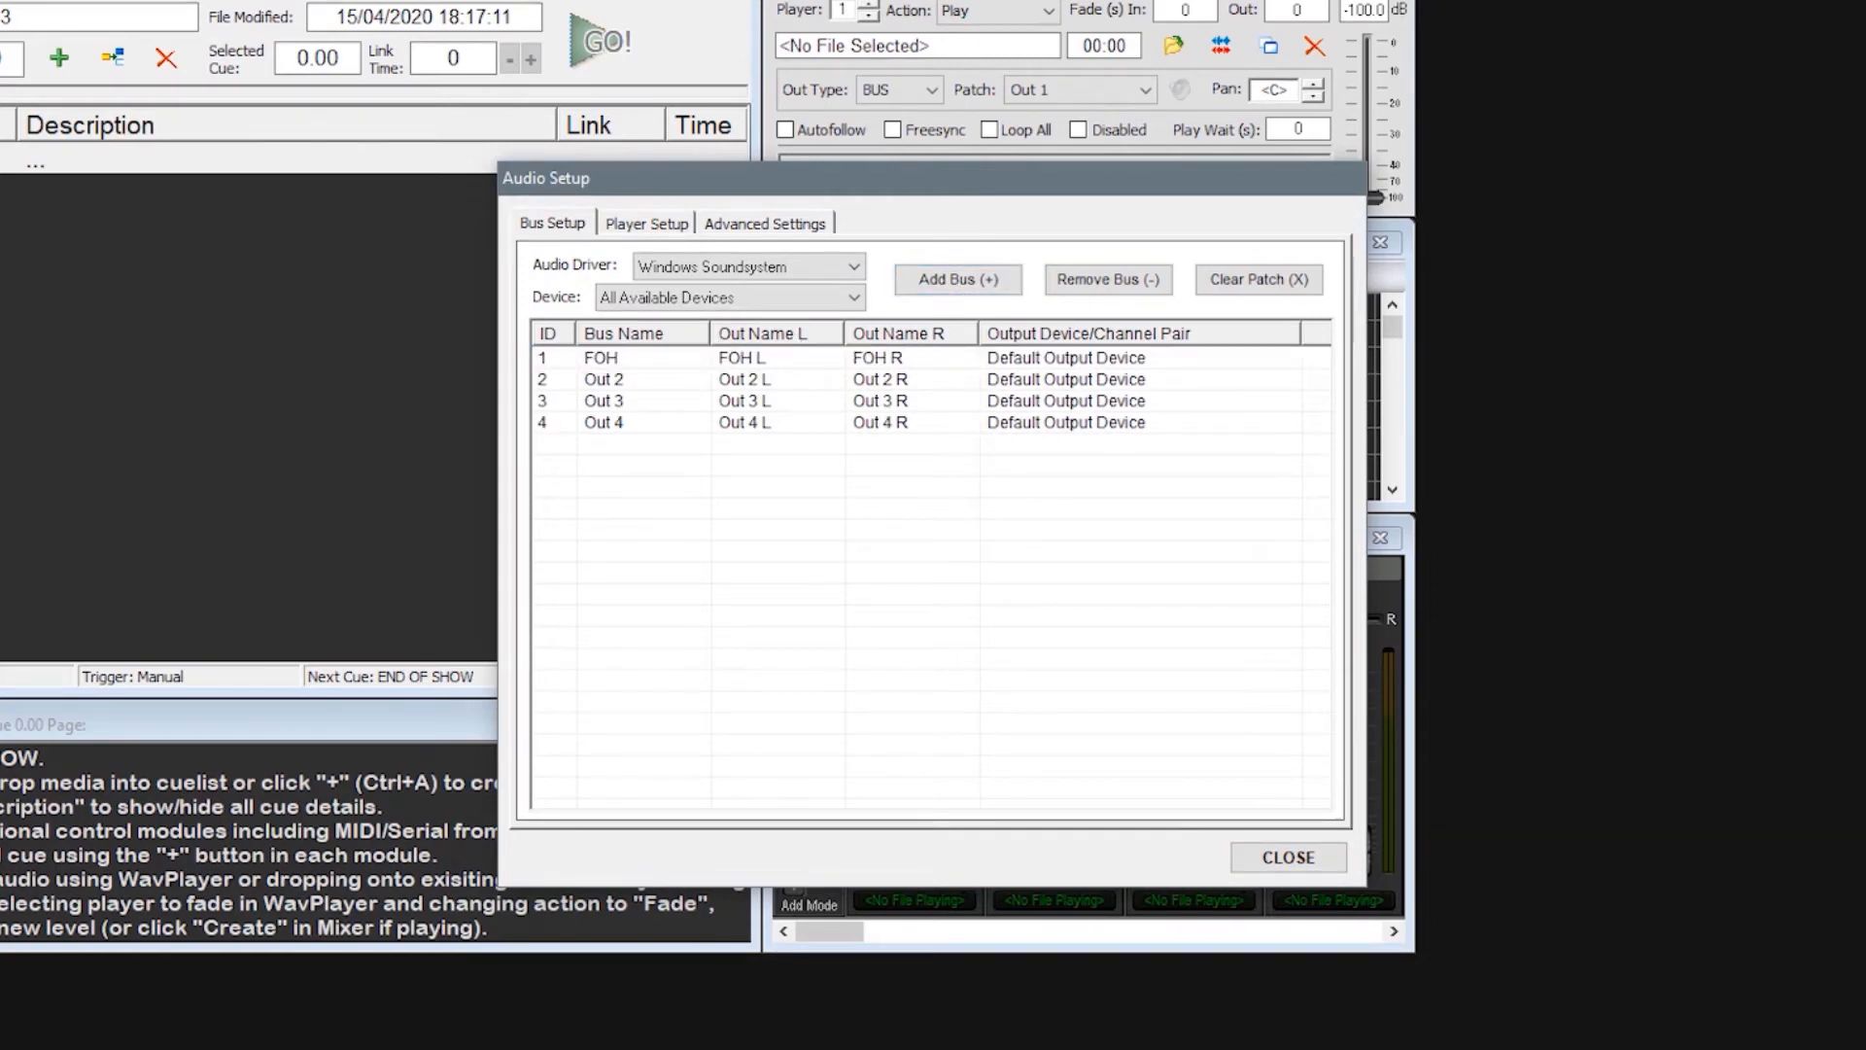
Set the audio driver to ASIO and the device to ASIO Hammerfall DSP.
left_click(831, 268)
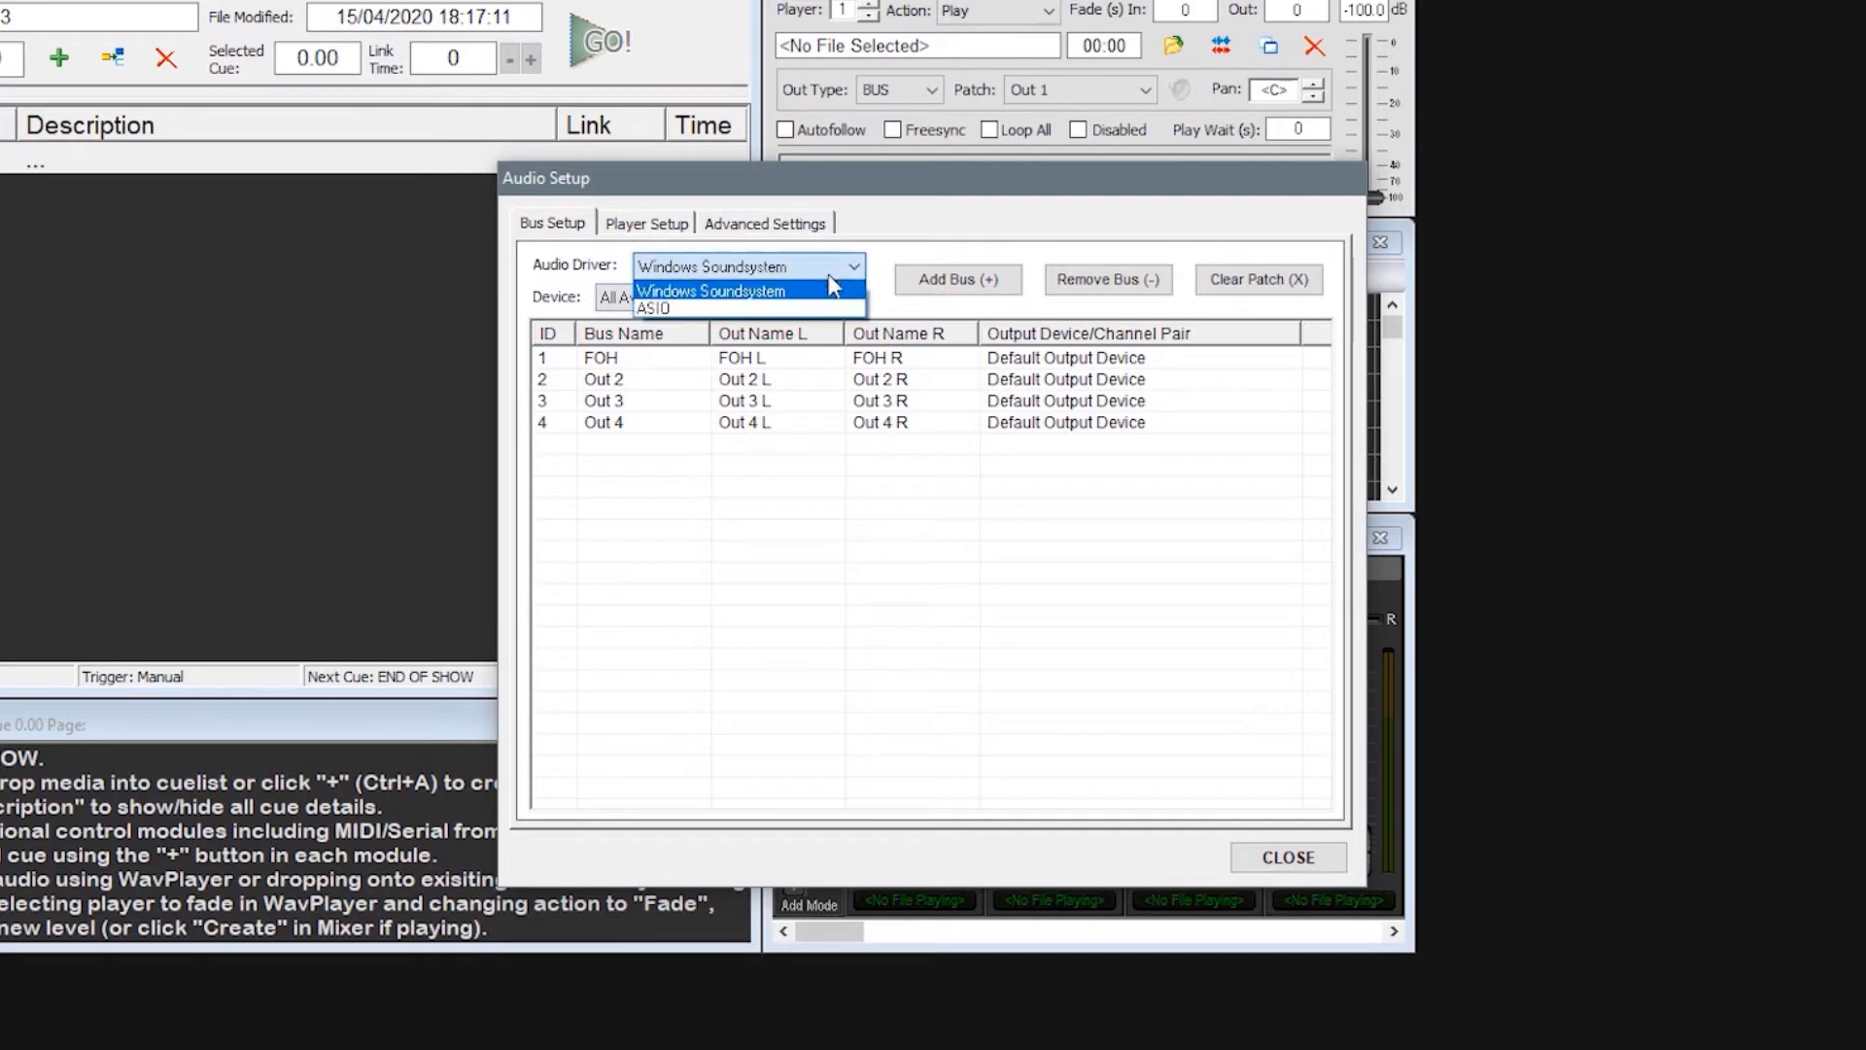
left_click(820, 309)
left_click(822, 297)
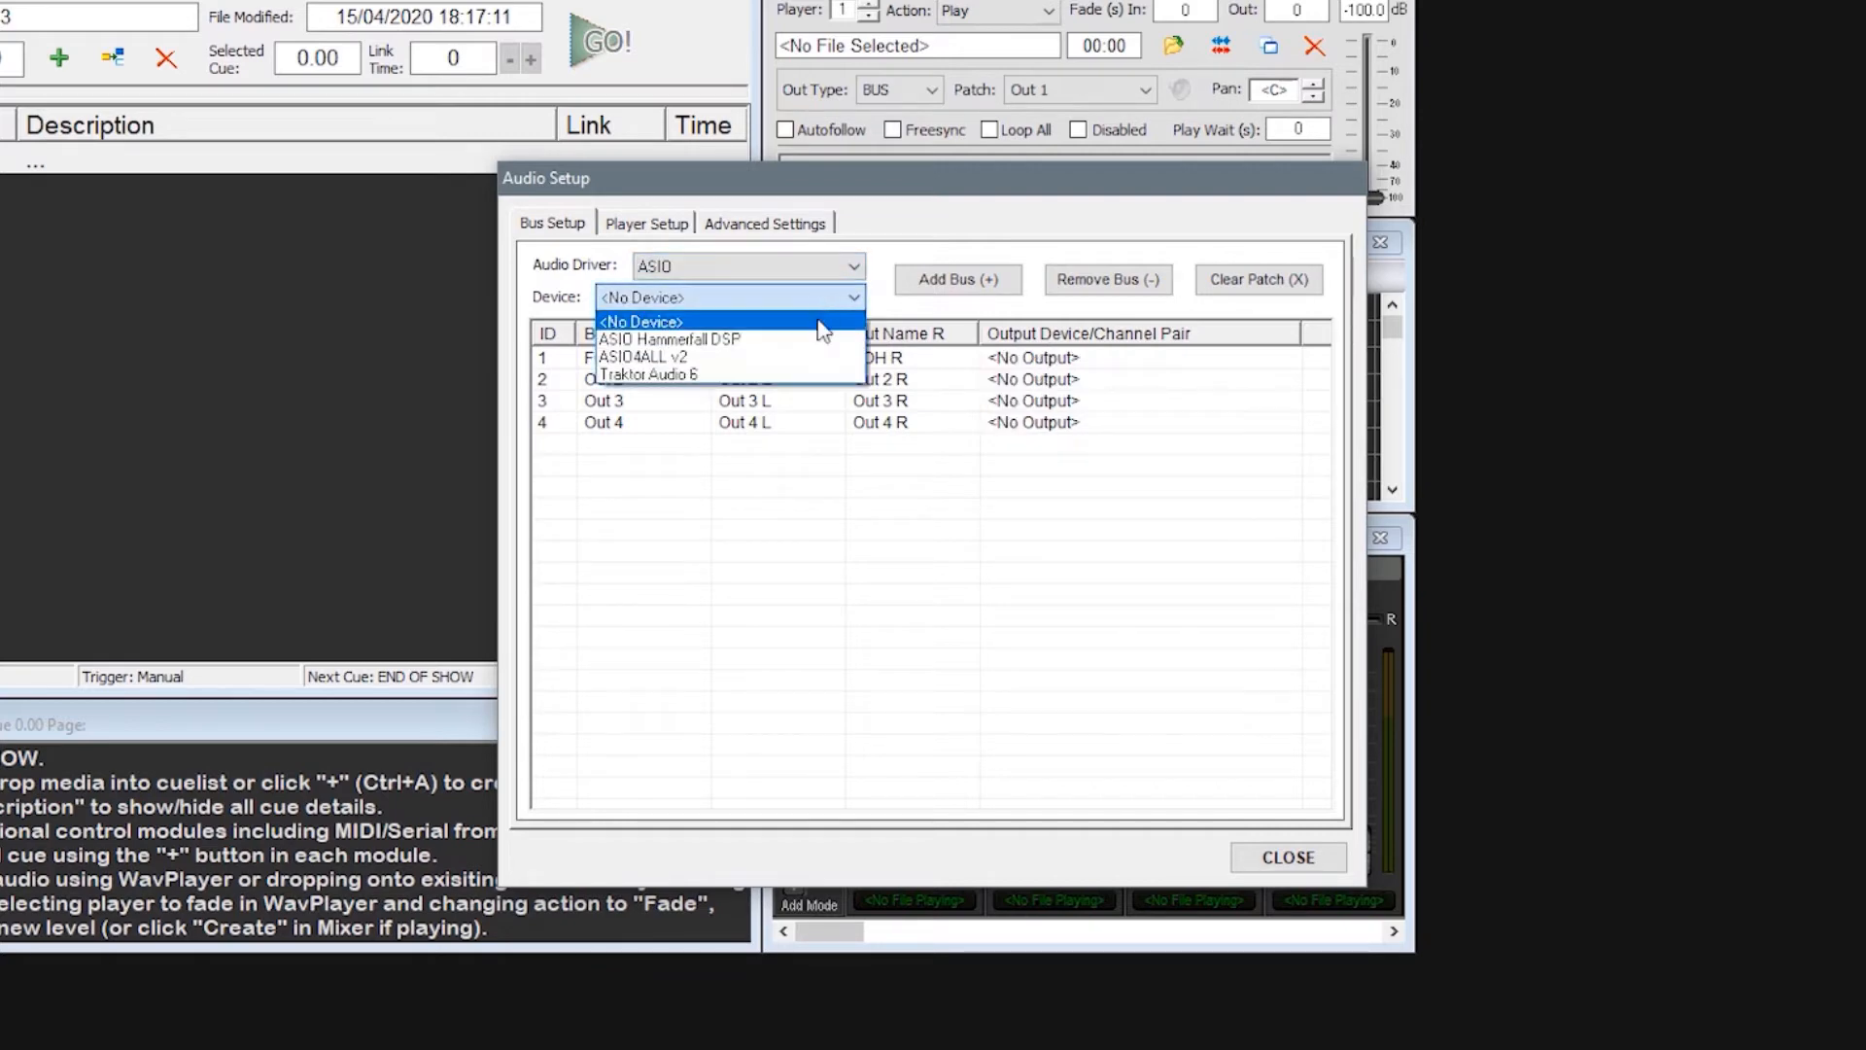
left_click(822, 340)
Assign HDSP9652 ADAT 3 + 4 to bus Out 2, ADAT 5 + 6 to Out 3 and ADAT 7 + 8 to Out 4.
left_click(1040, 381)
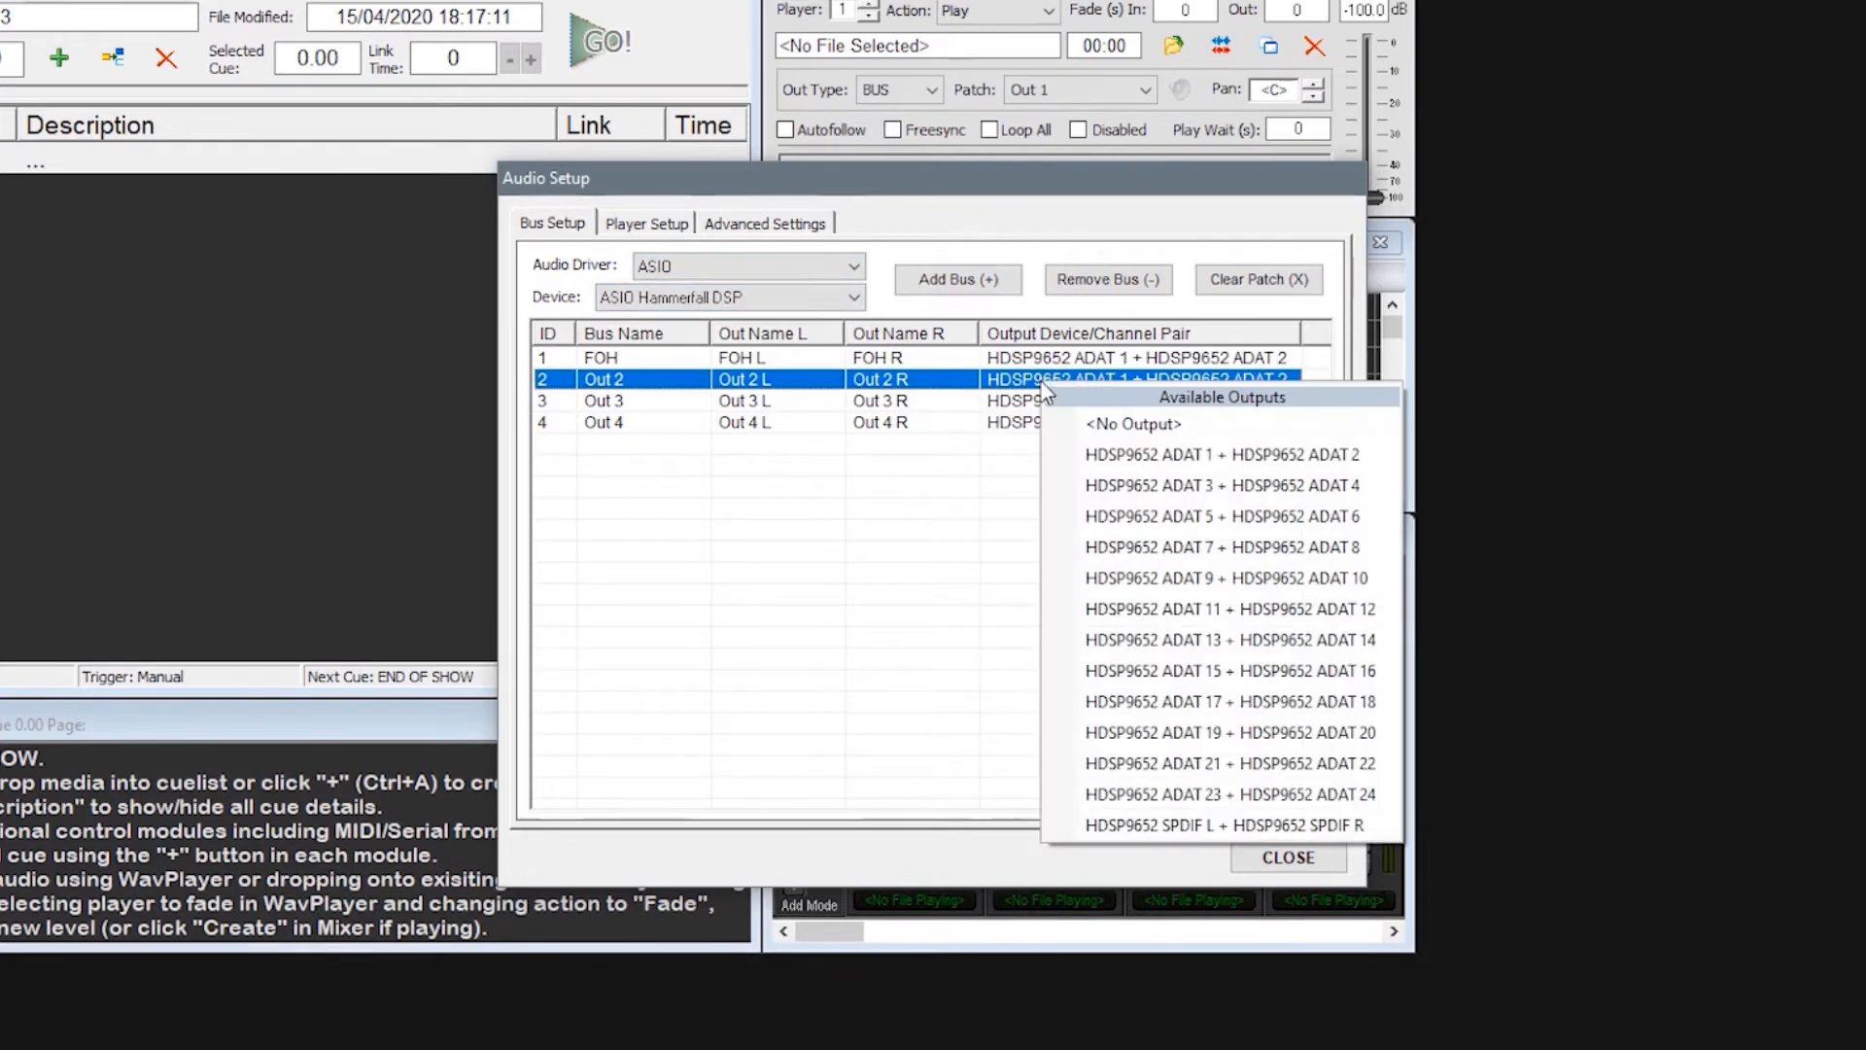
left_click(1102, 491)
left_click(1050, 400)
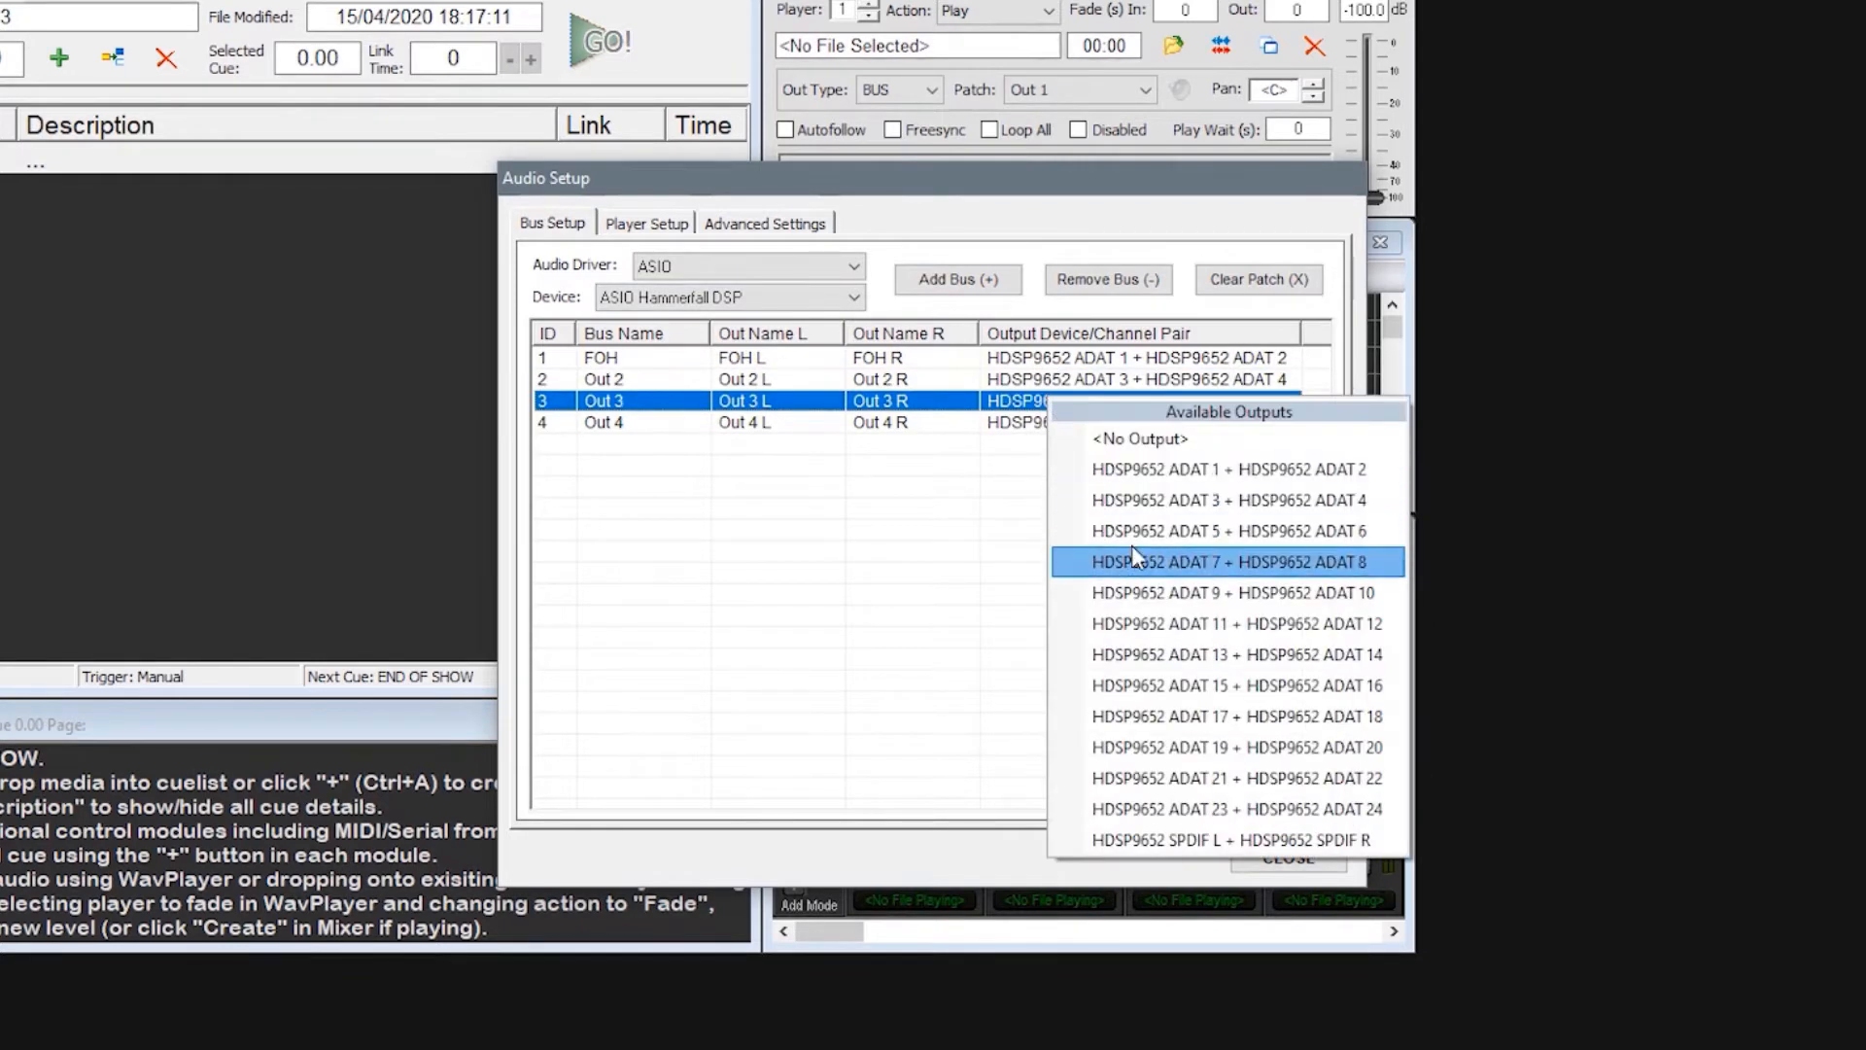
left_click(1134, 535)
left_click(1073, 424)
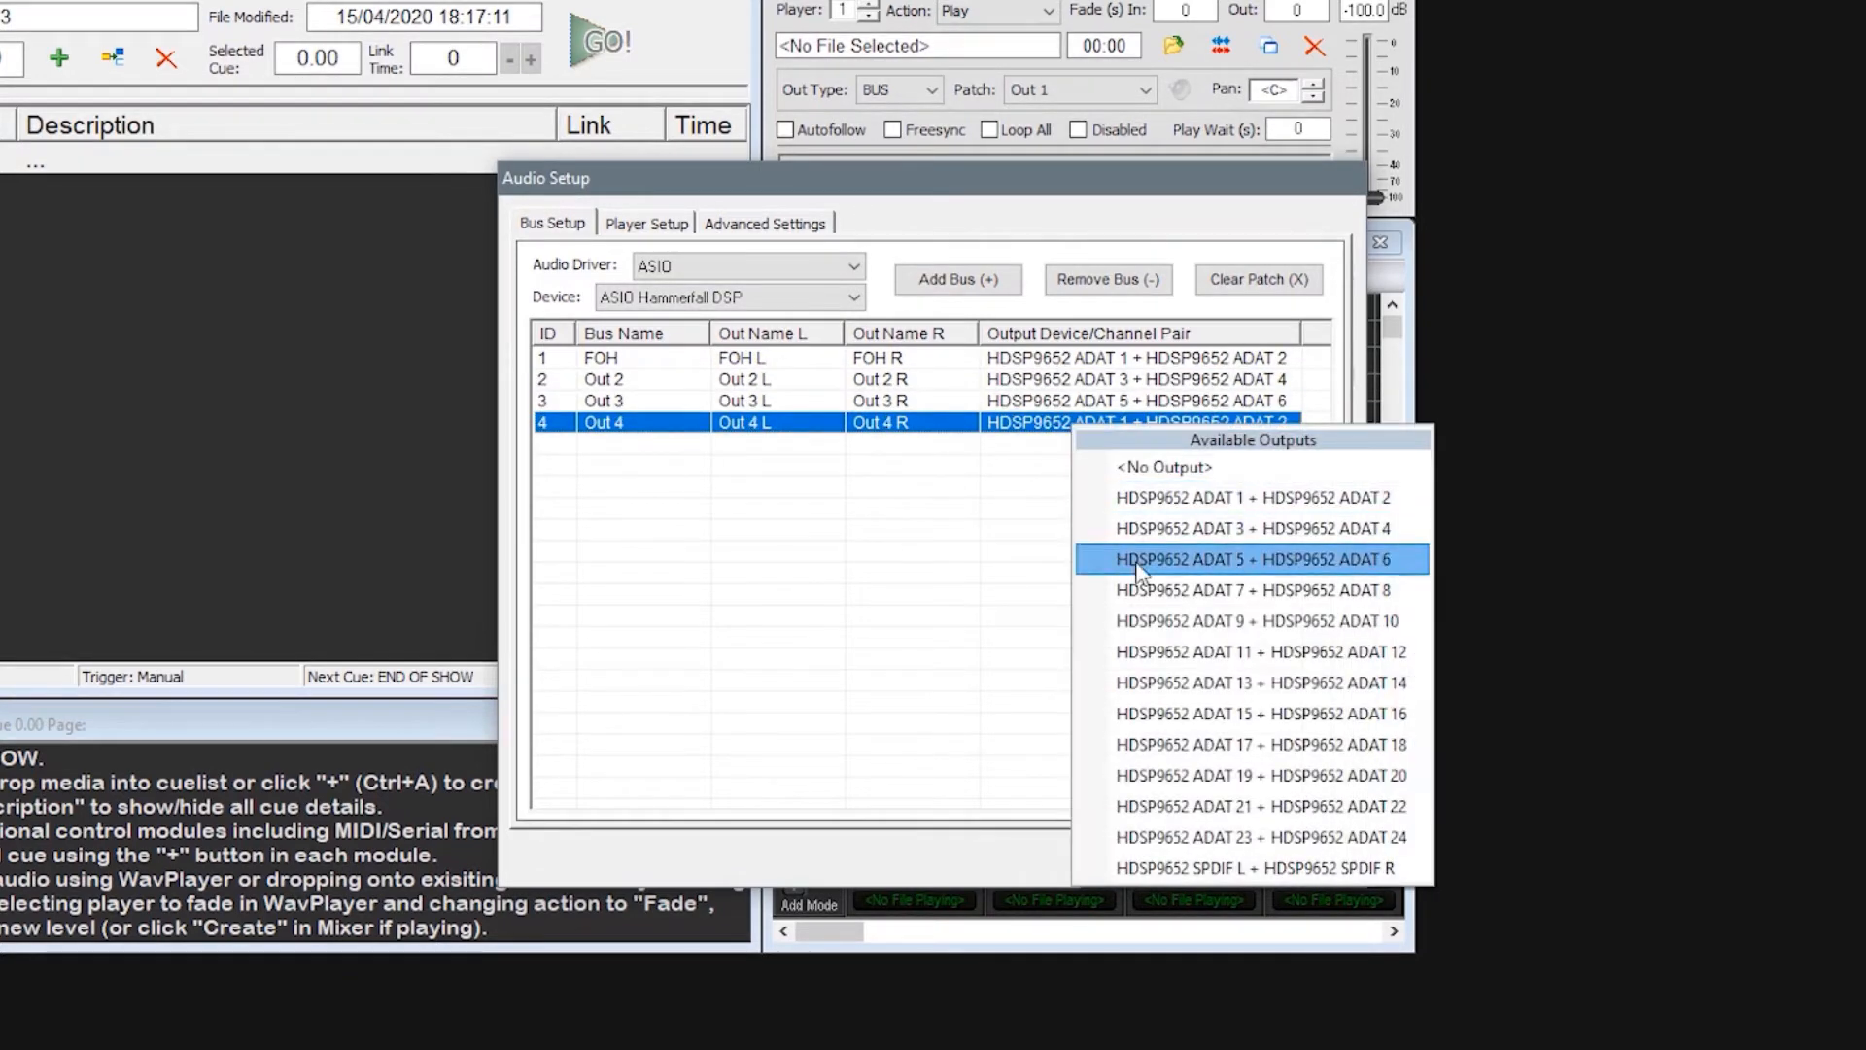
left_click(1151, 590)
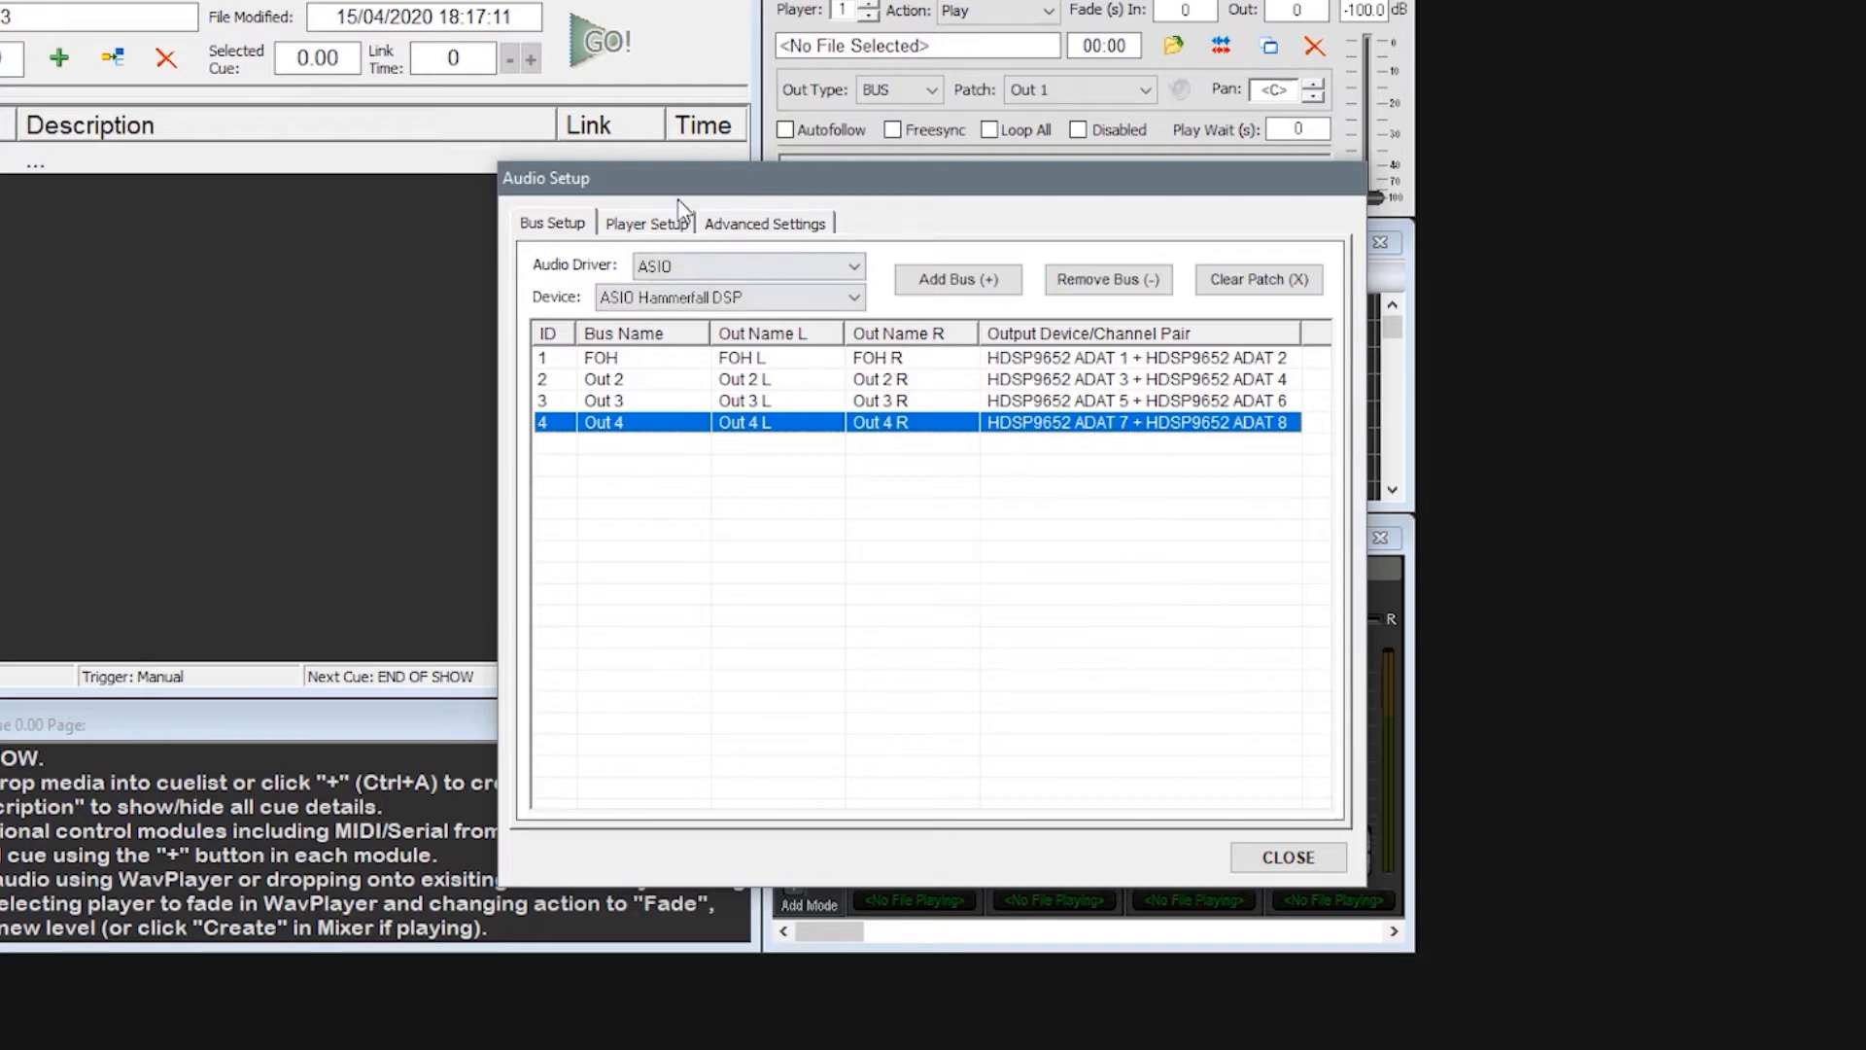
Examine the player setup and advanced audio settings, including the external wave editor path, and close the audio setup.
left_click(650, 224)
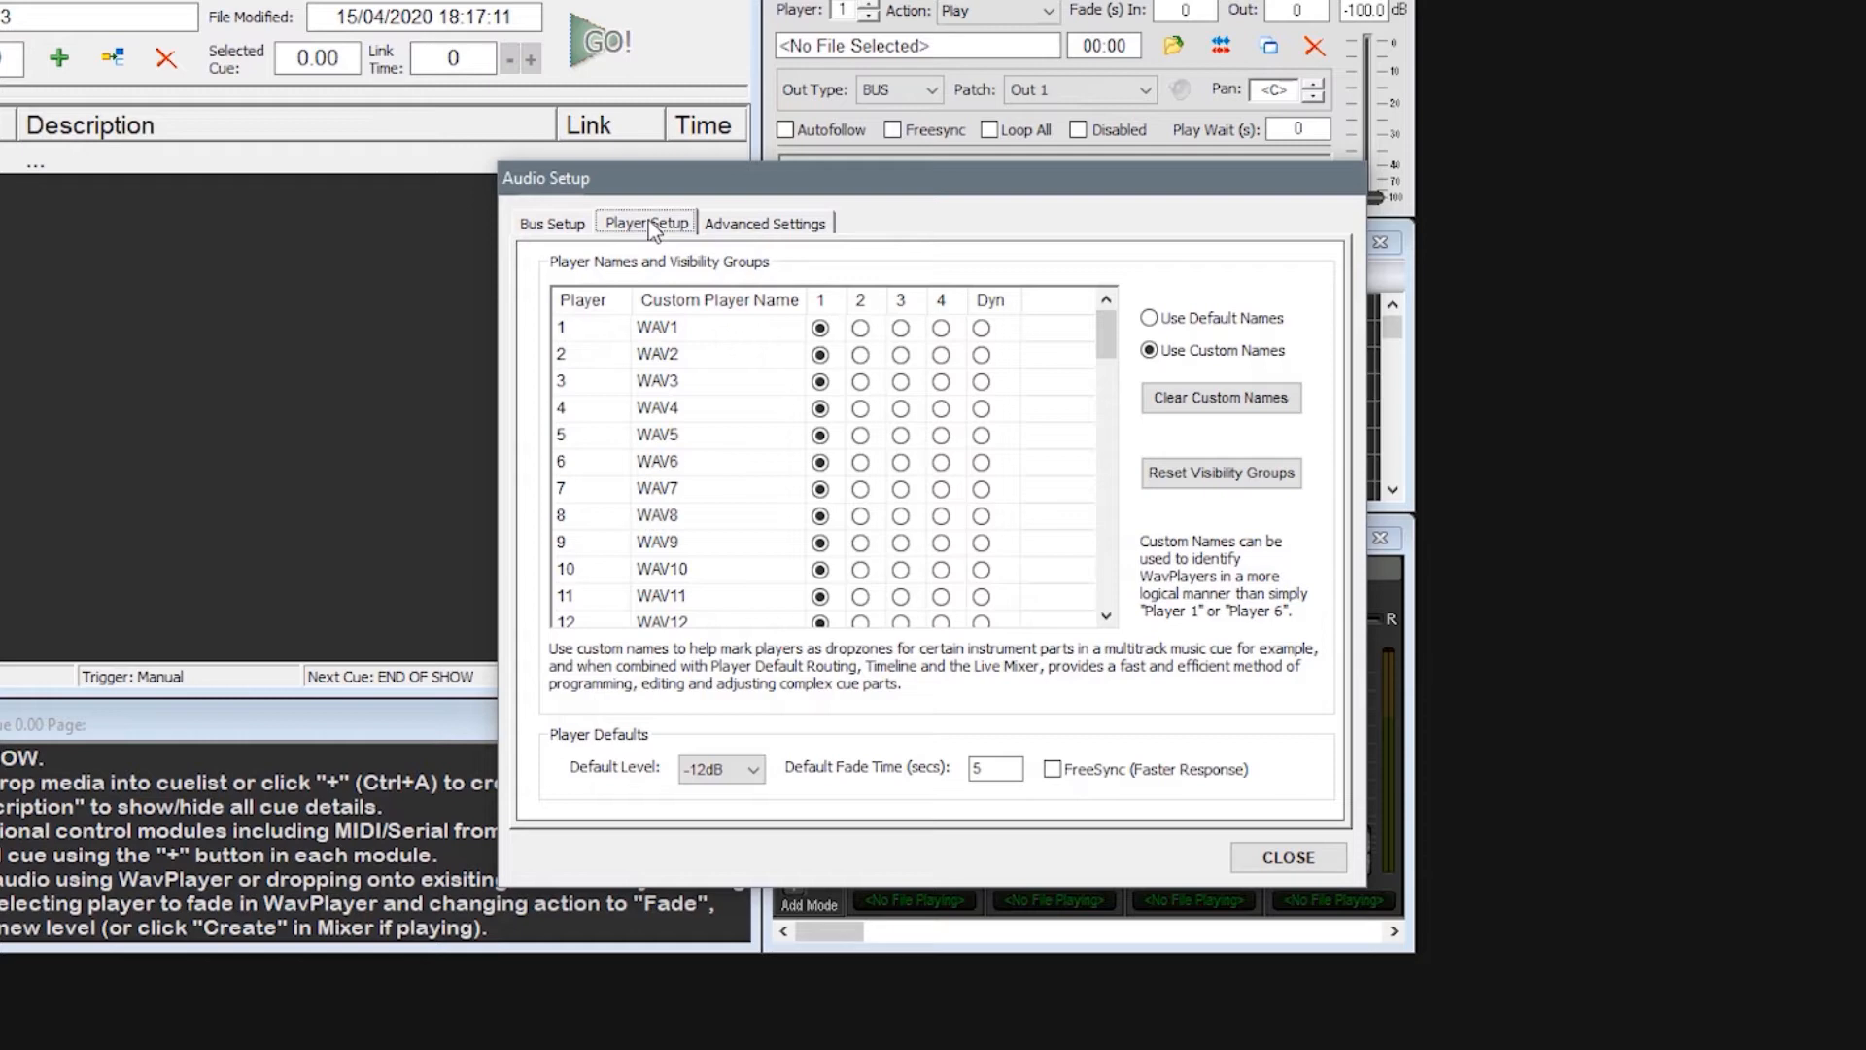
left_click(767, 230)
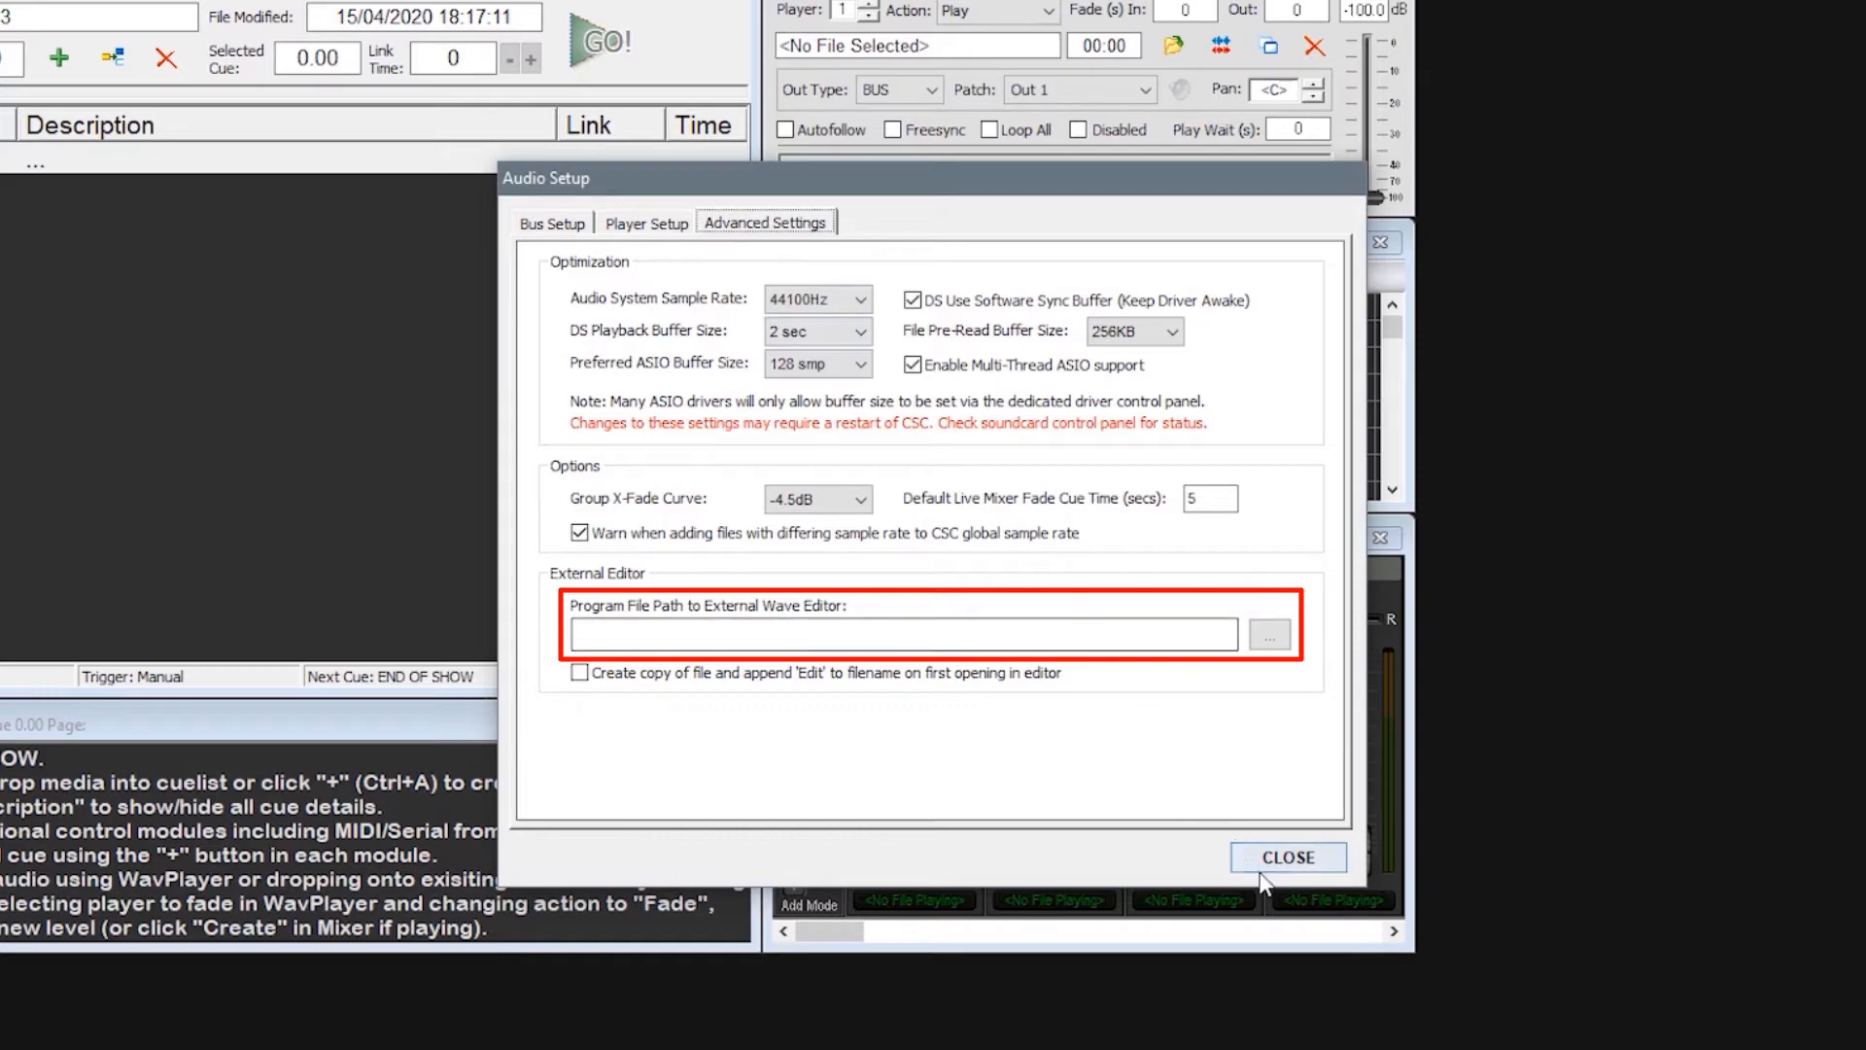
left_click(1283, 859)
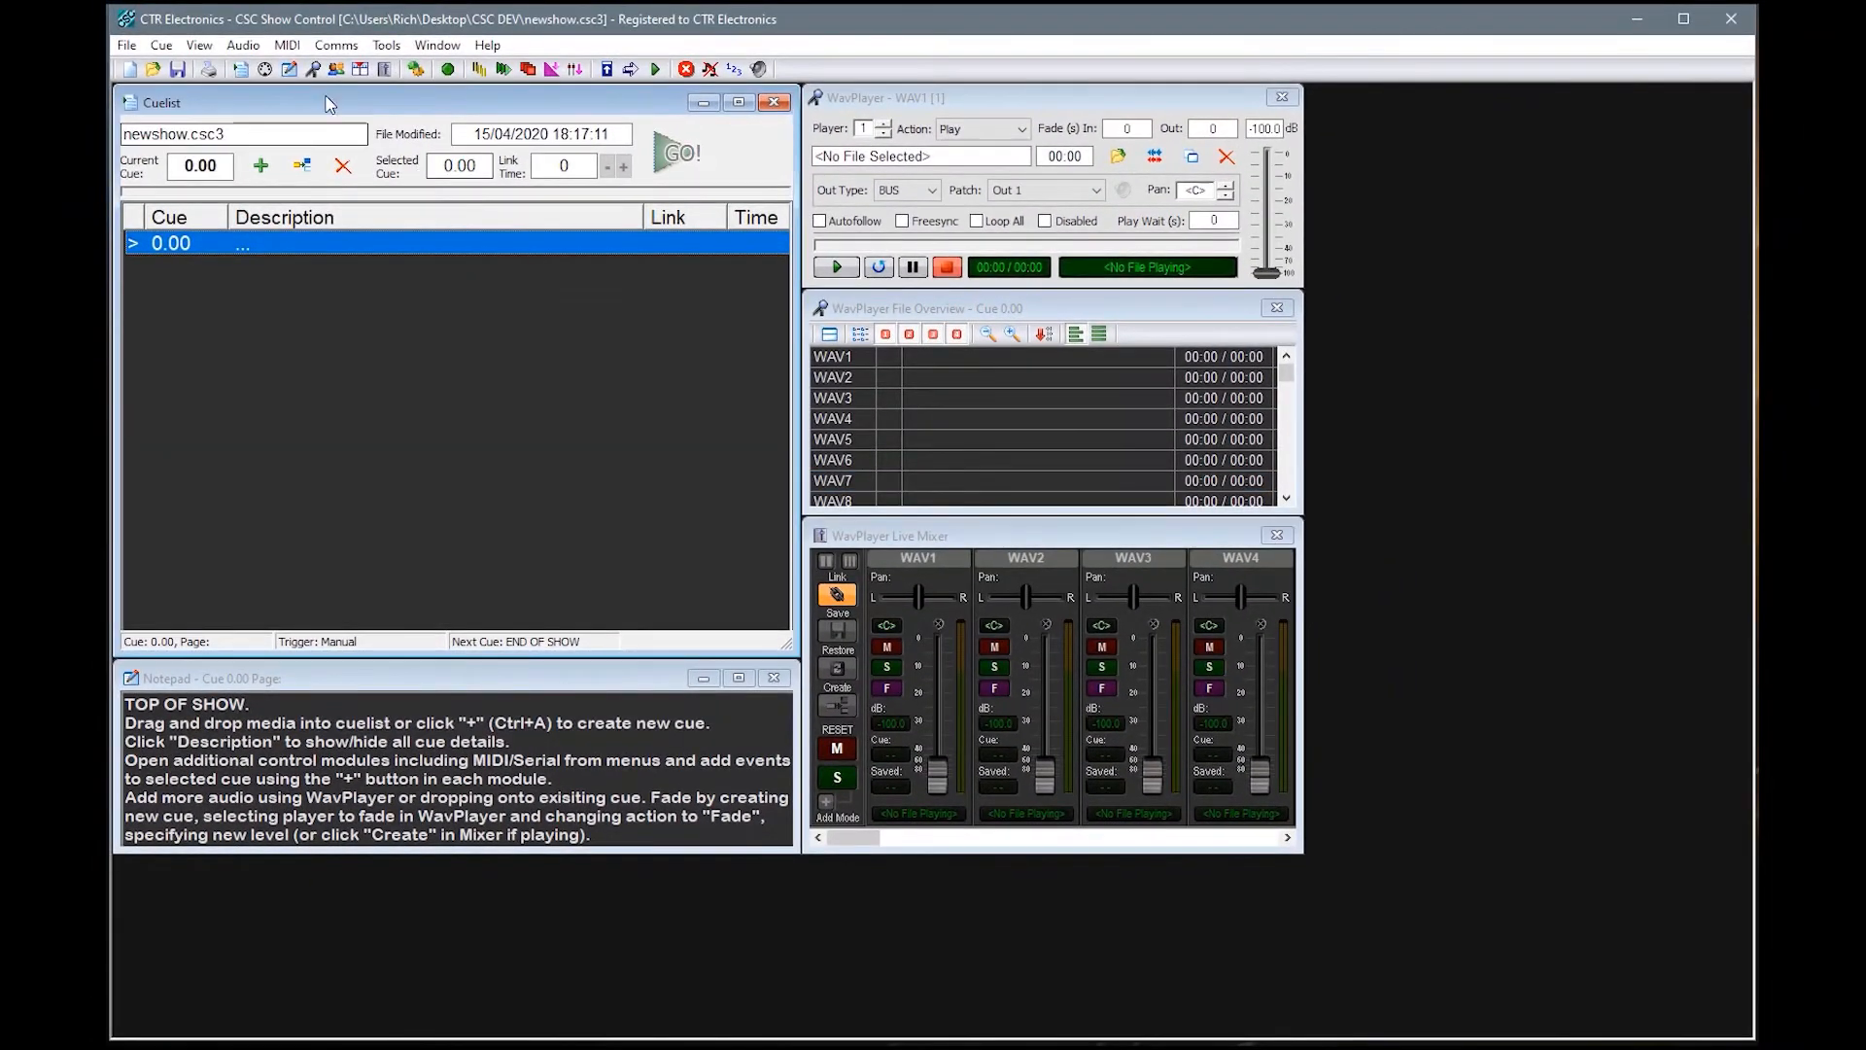
Bring up the WavPlayer and browse through its numbered players, returning to player 1.
left_click(244, 45)
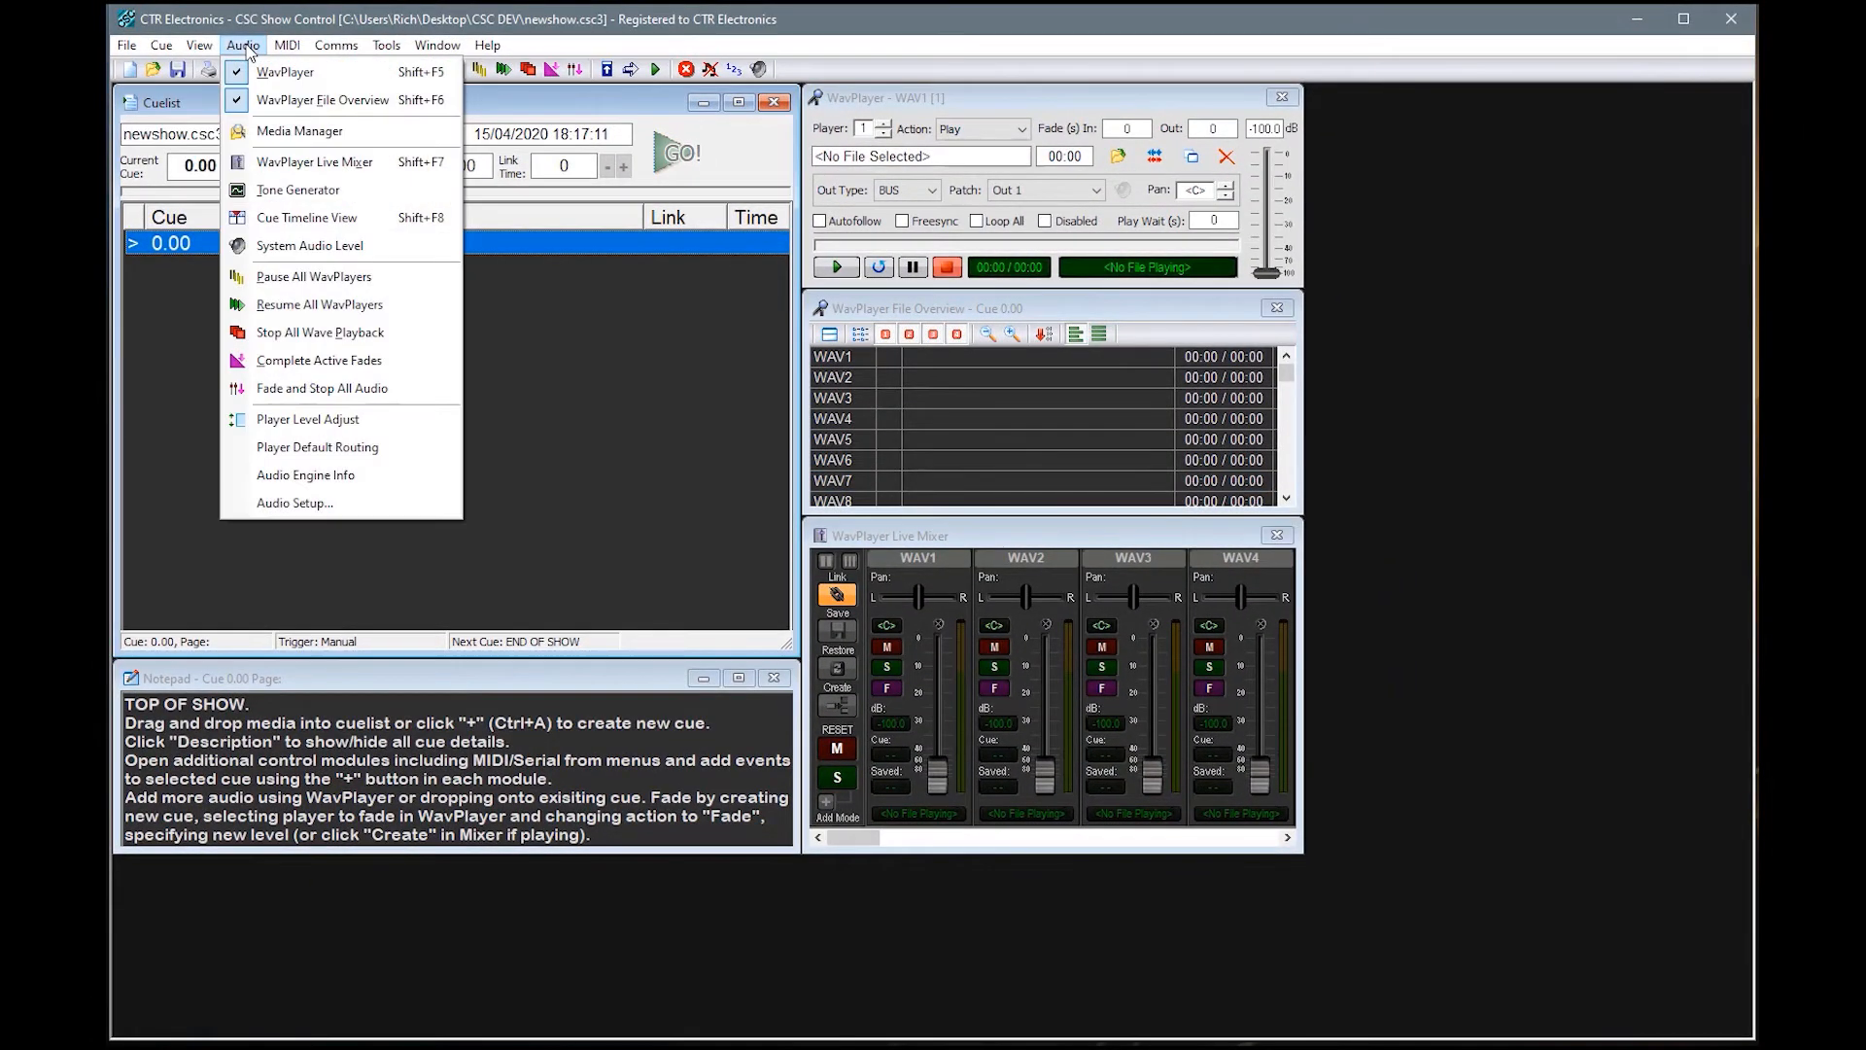
left_click(278, 69)
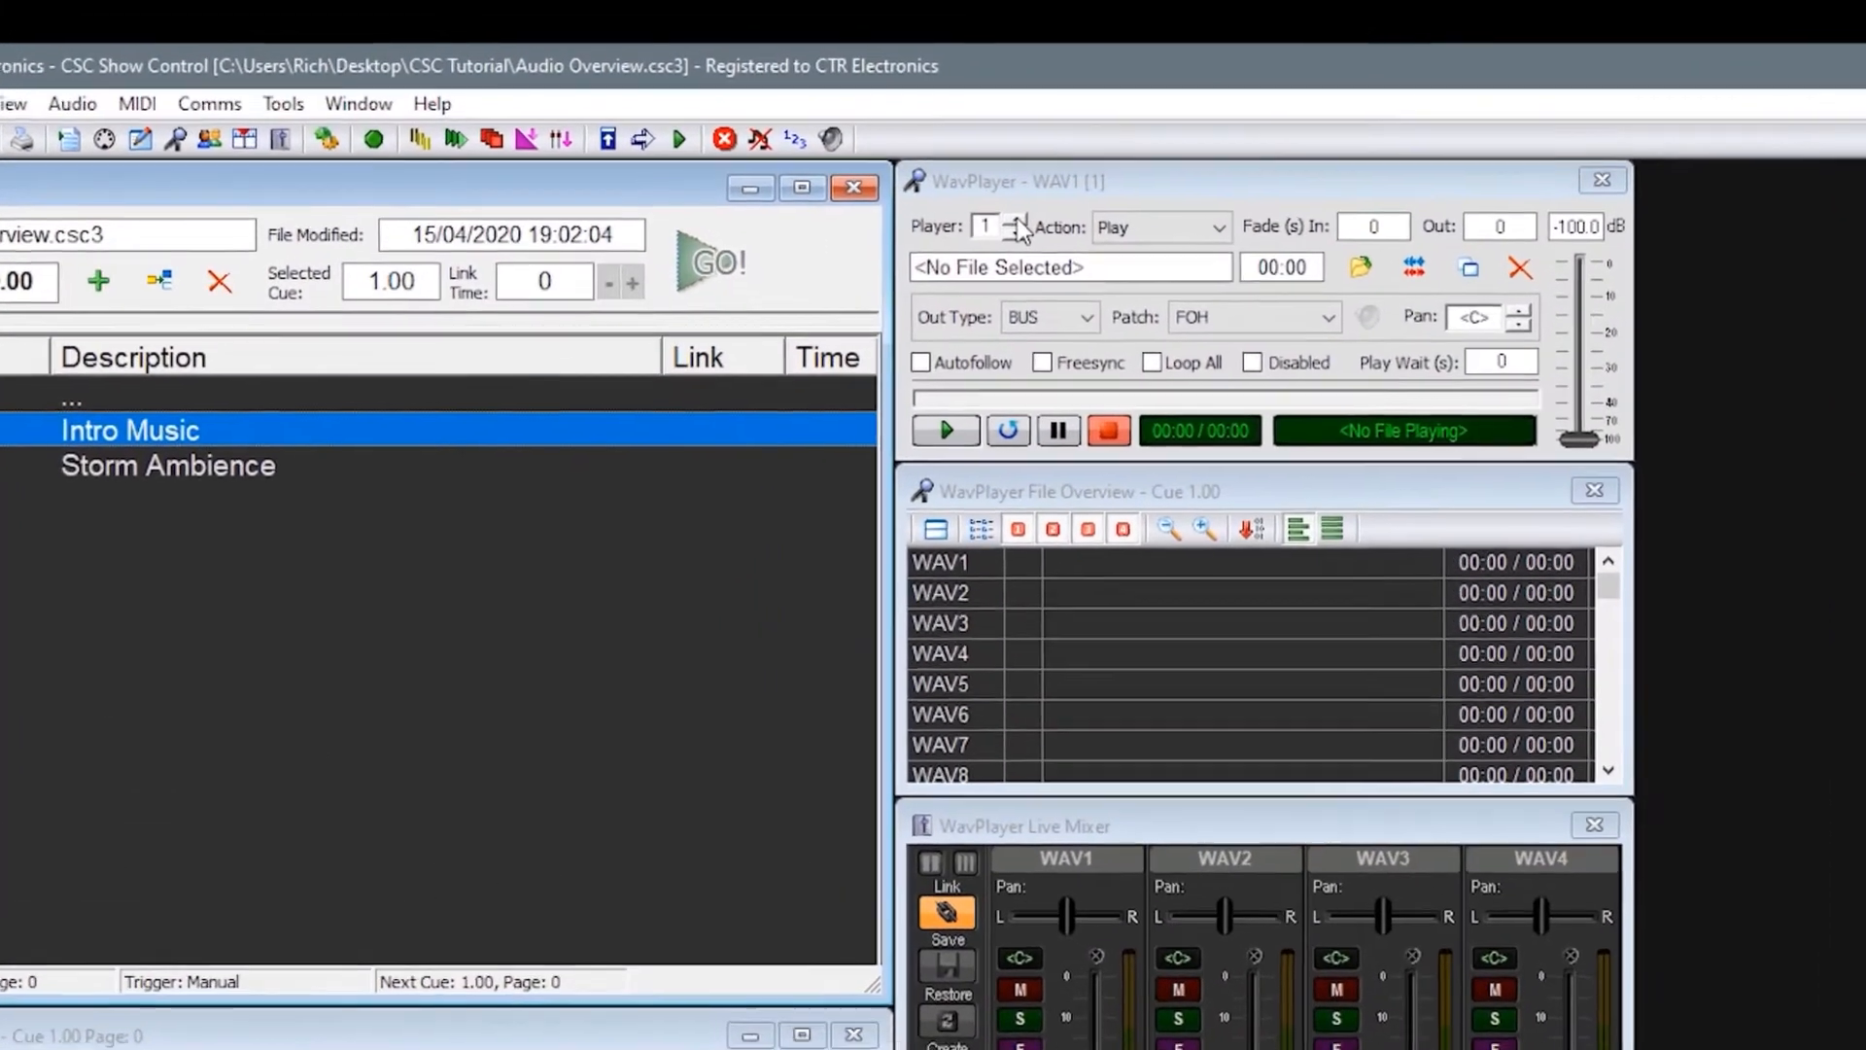
left_click(885, 124)
left_click(884, 123)
left_click(884, 123)
left_click(1025, 239)
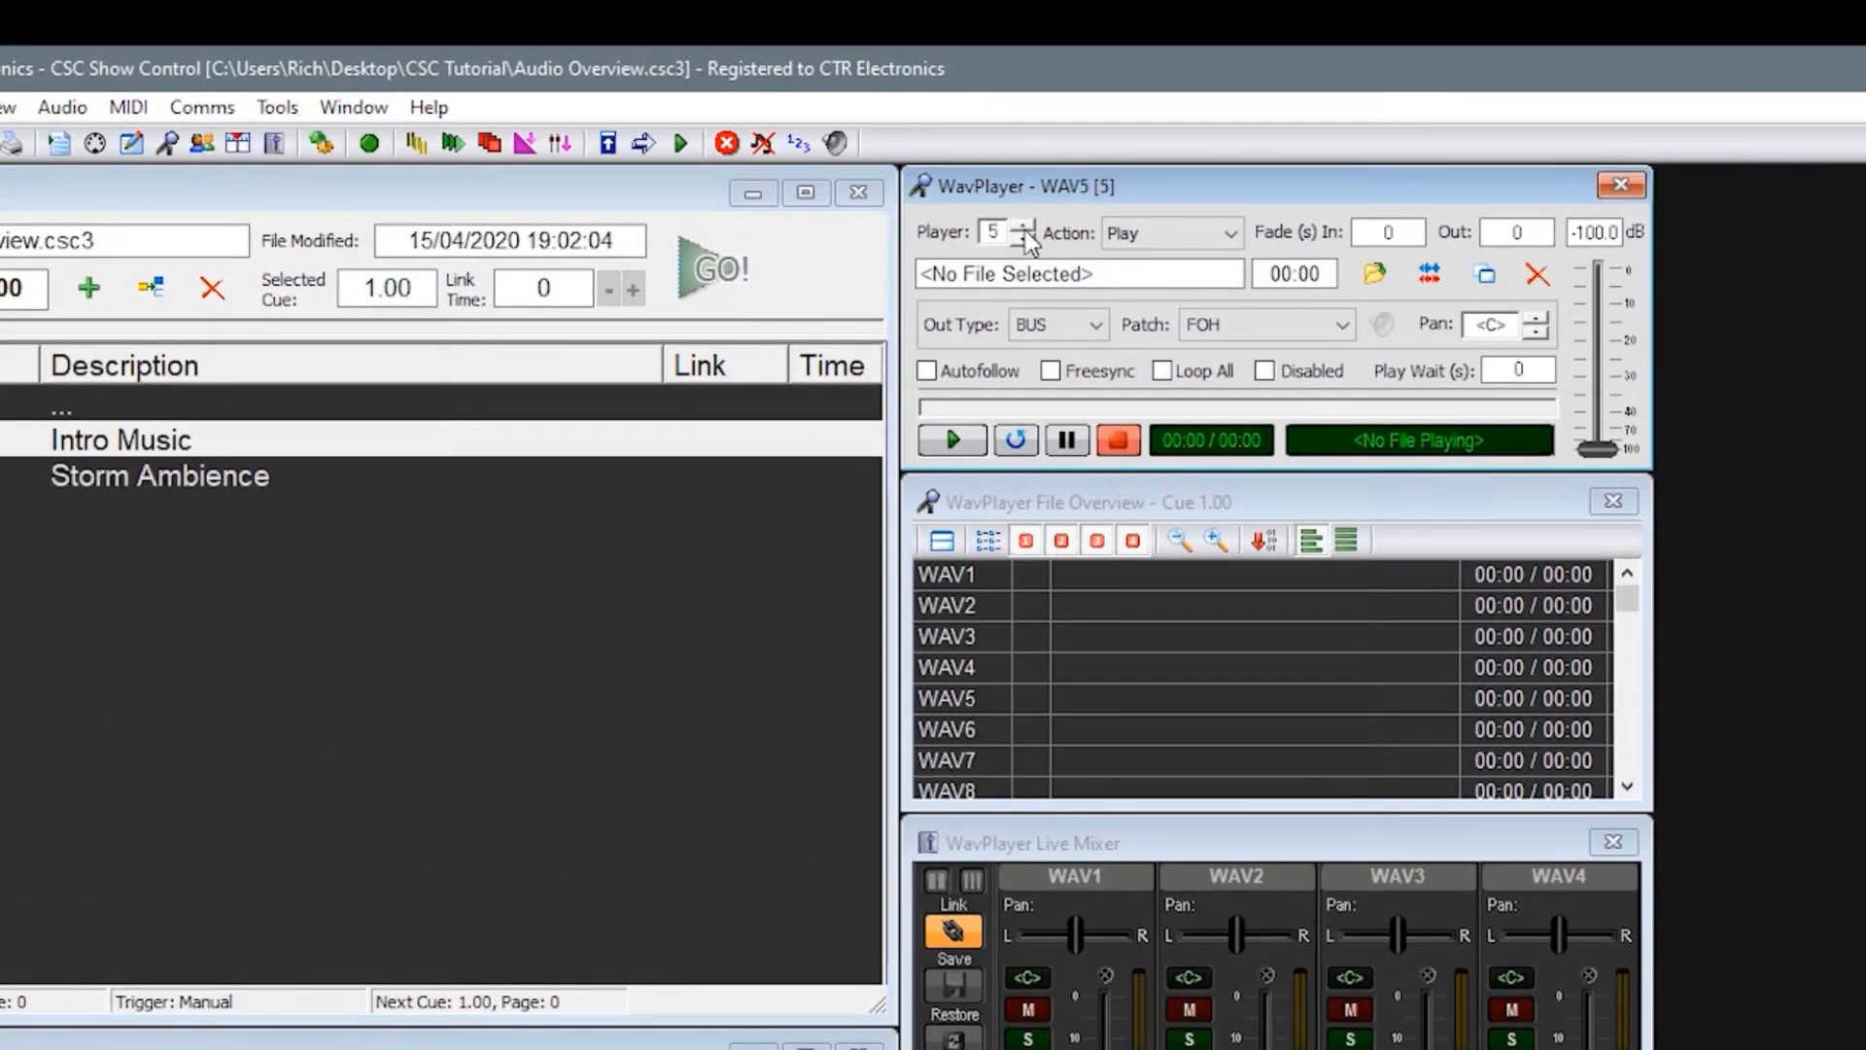
left_click(1024, 239)
left_click(1025, 239)
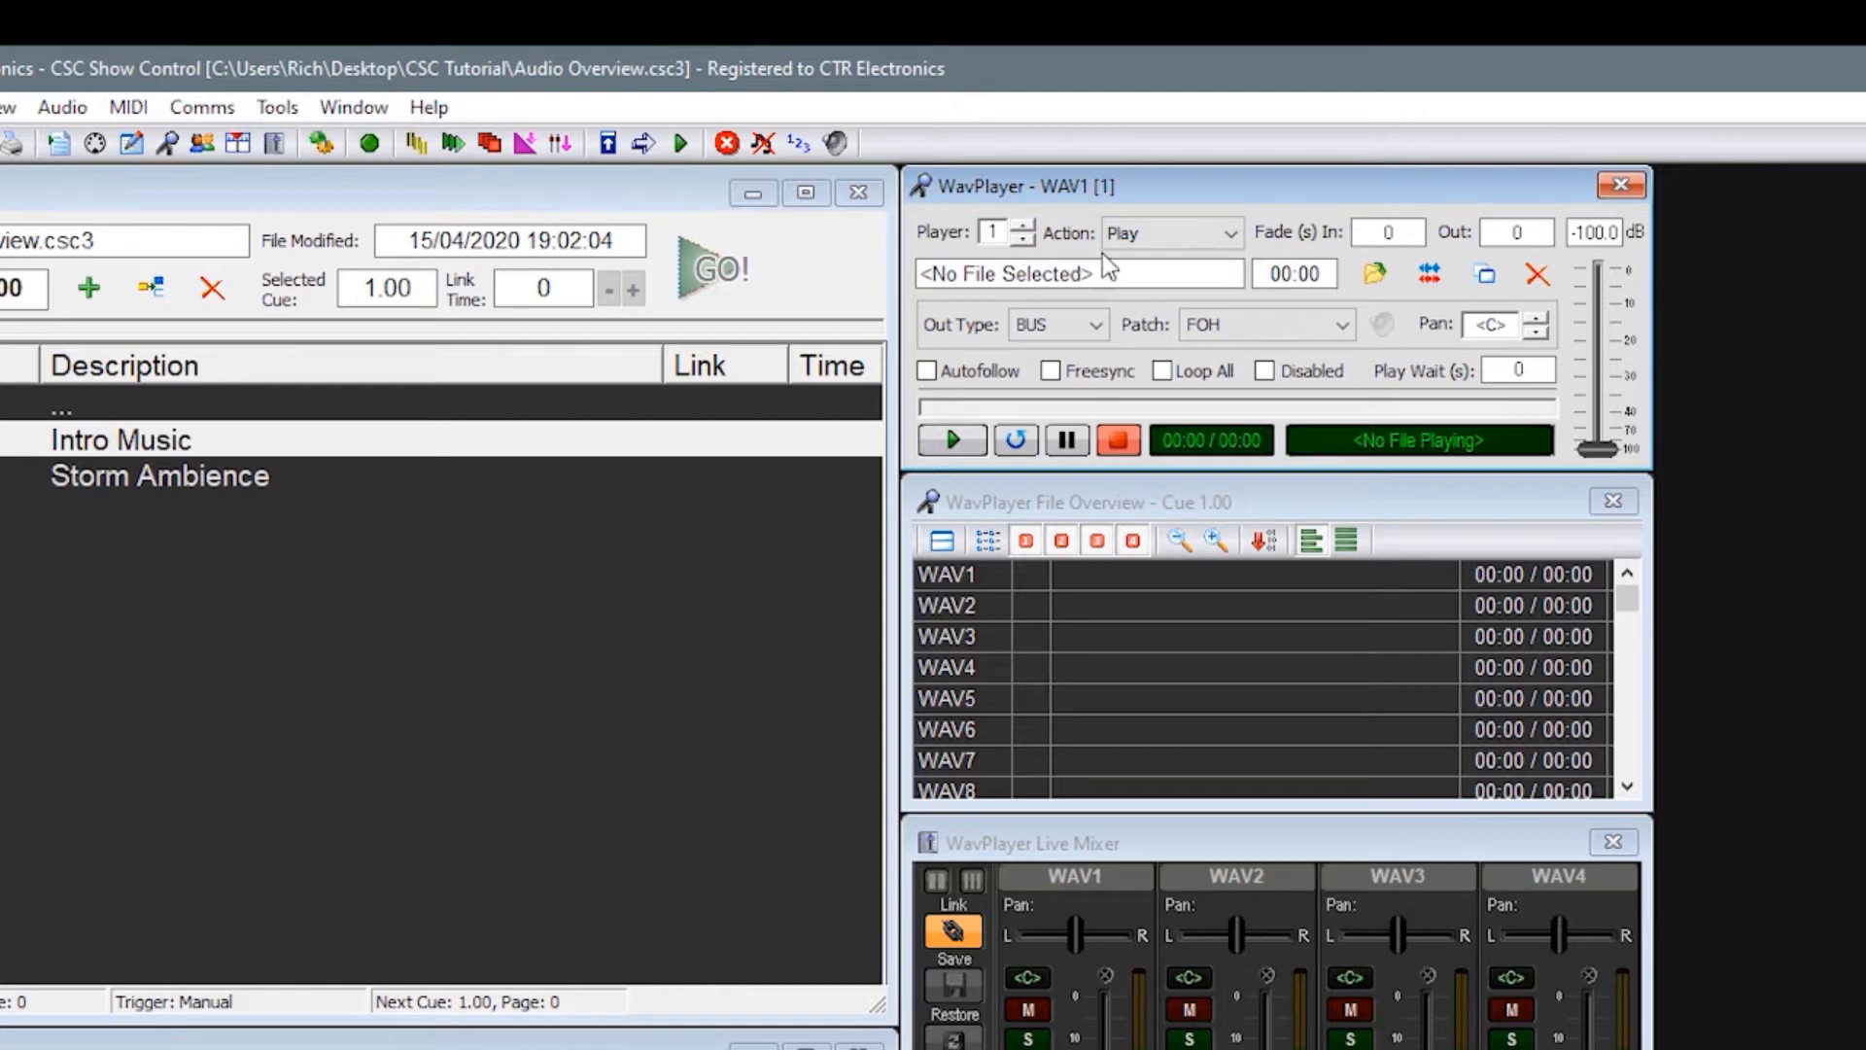
Keep player 1's action as Play and load Pine_Apple_Rag_Scott_Joplin.wav into it for the Intro Music cue.
left_click(1199, 243)
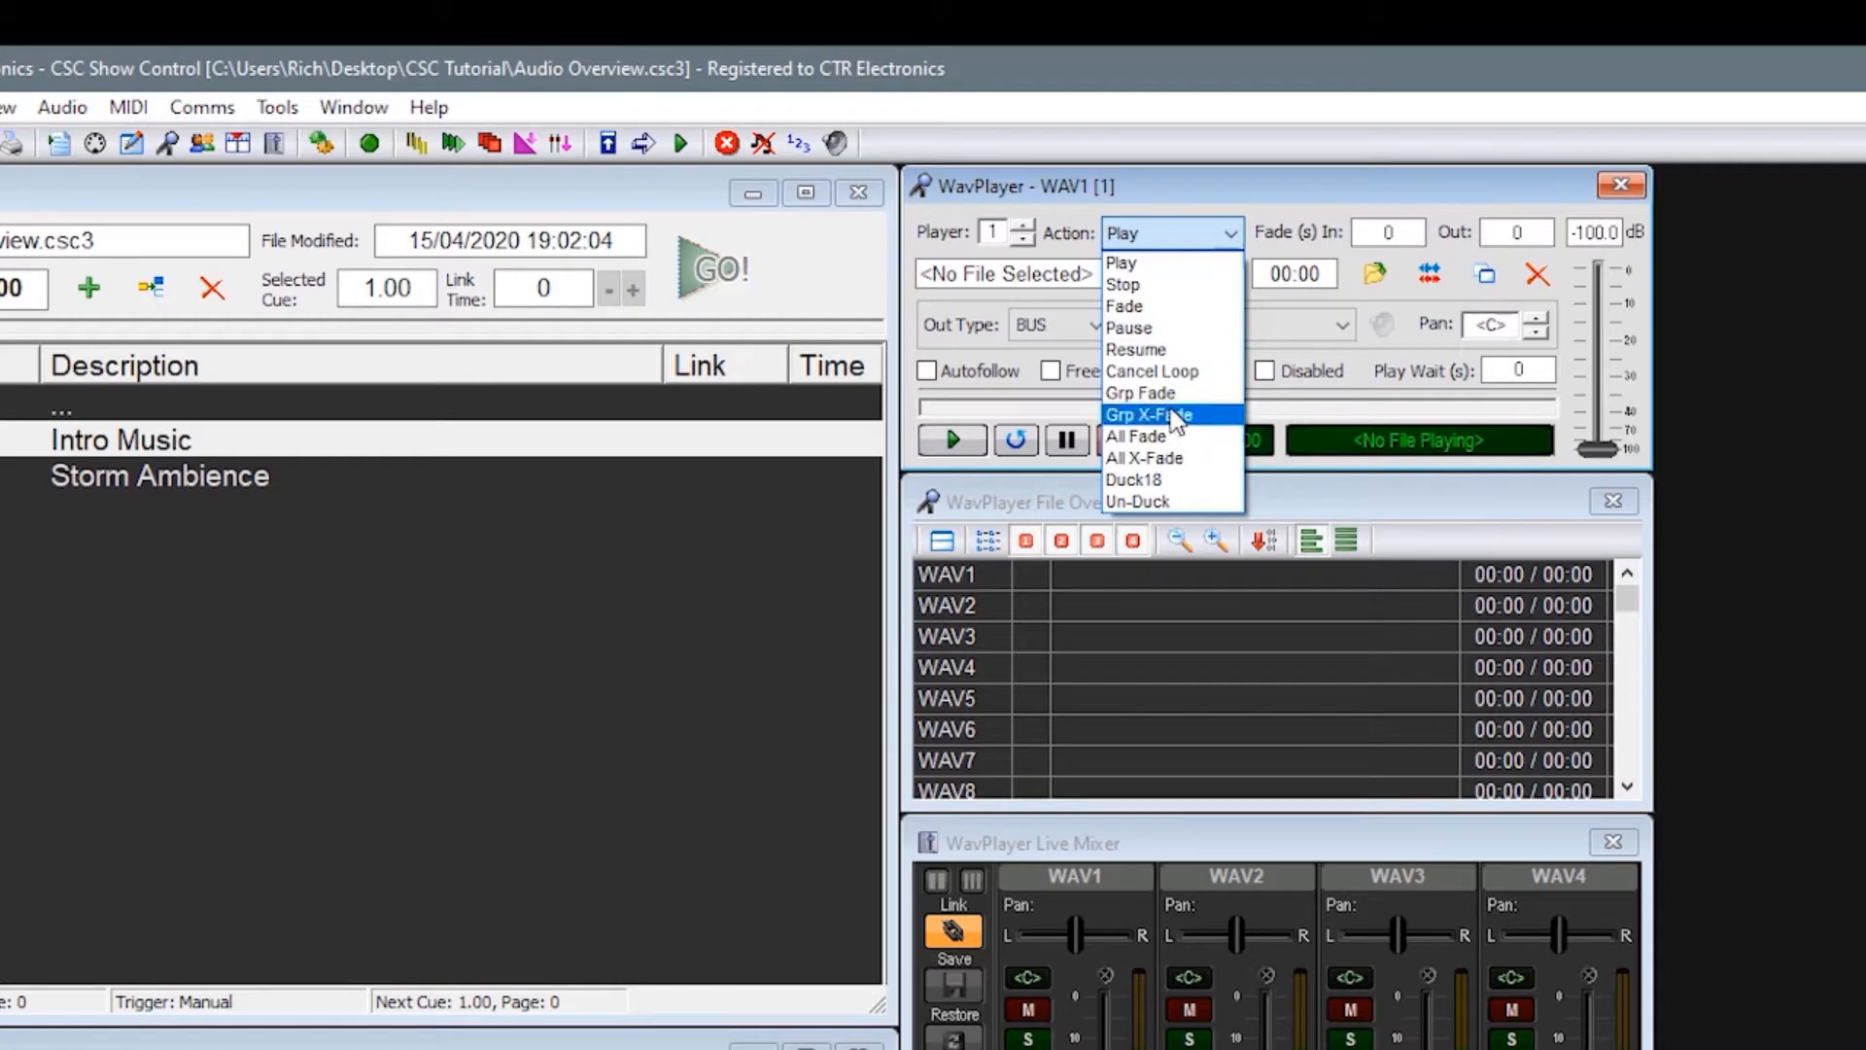
left_click(1169, 264)
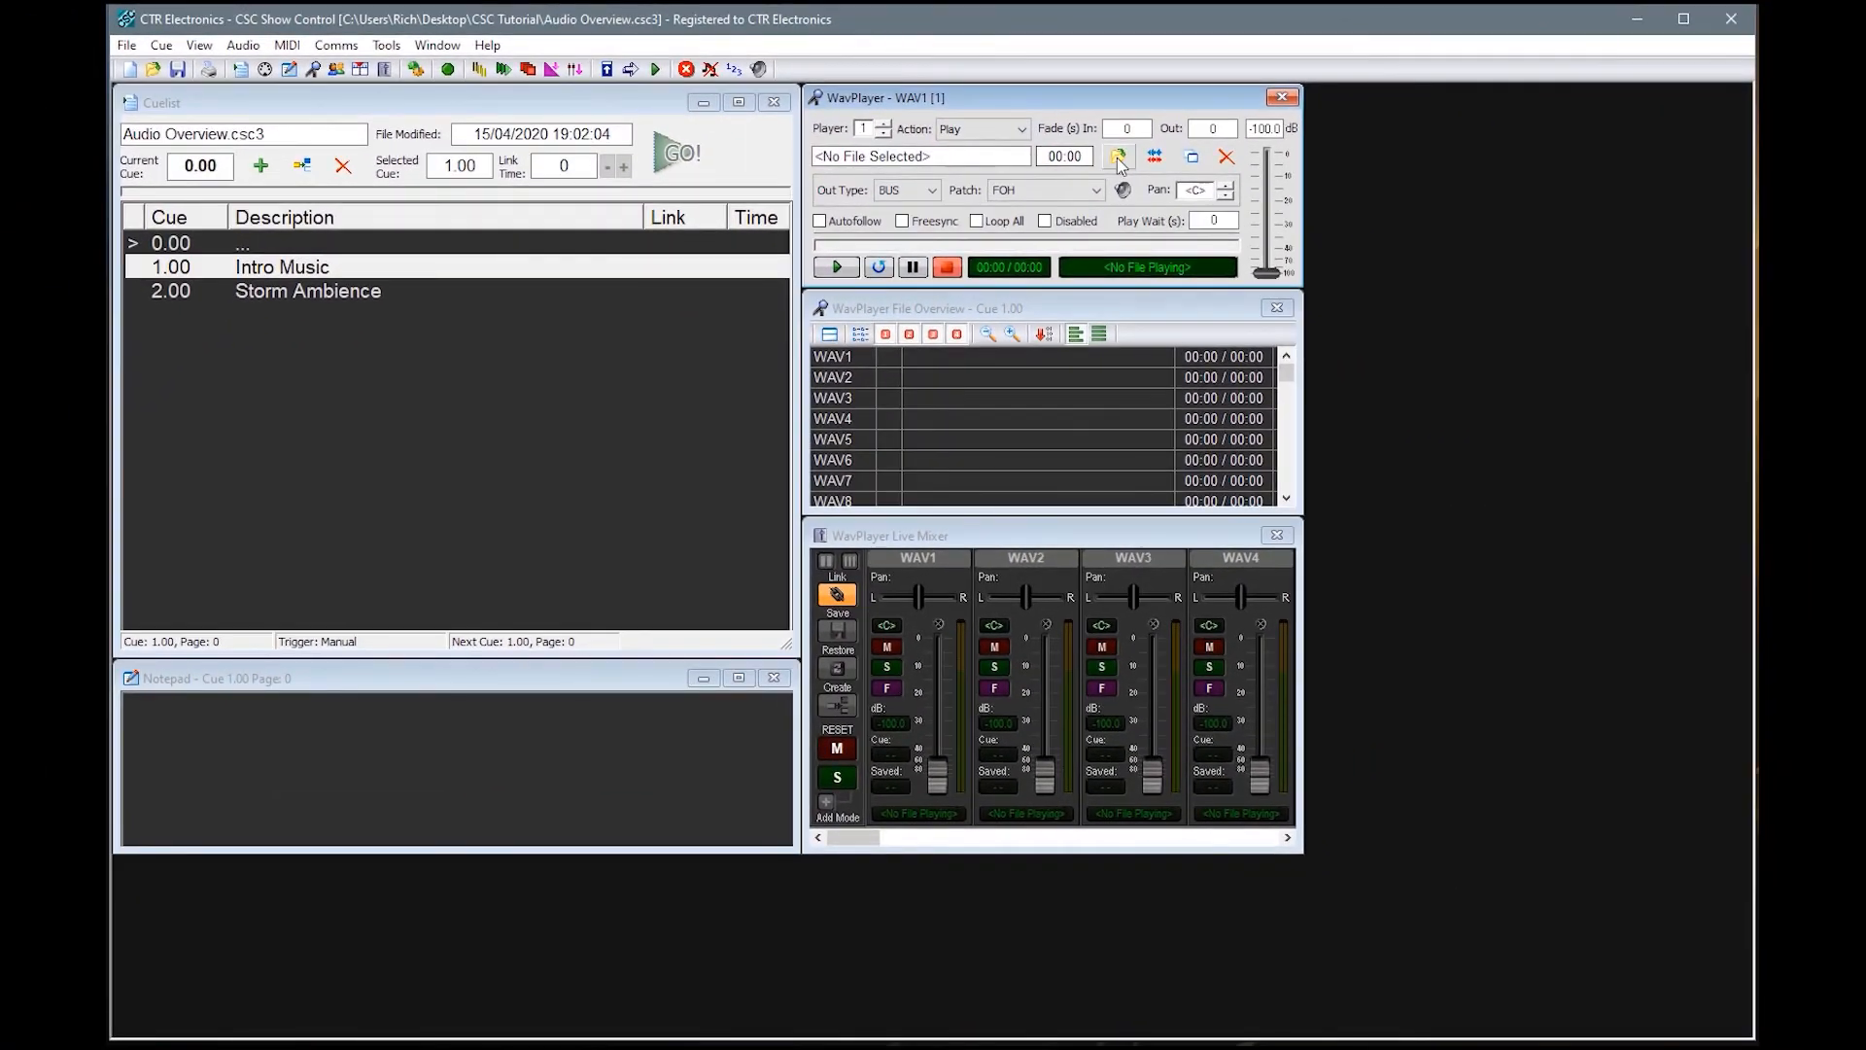
left_click(1119, 157)
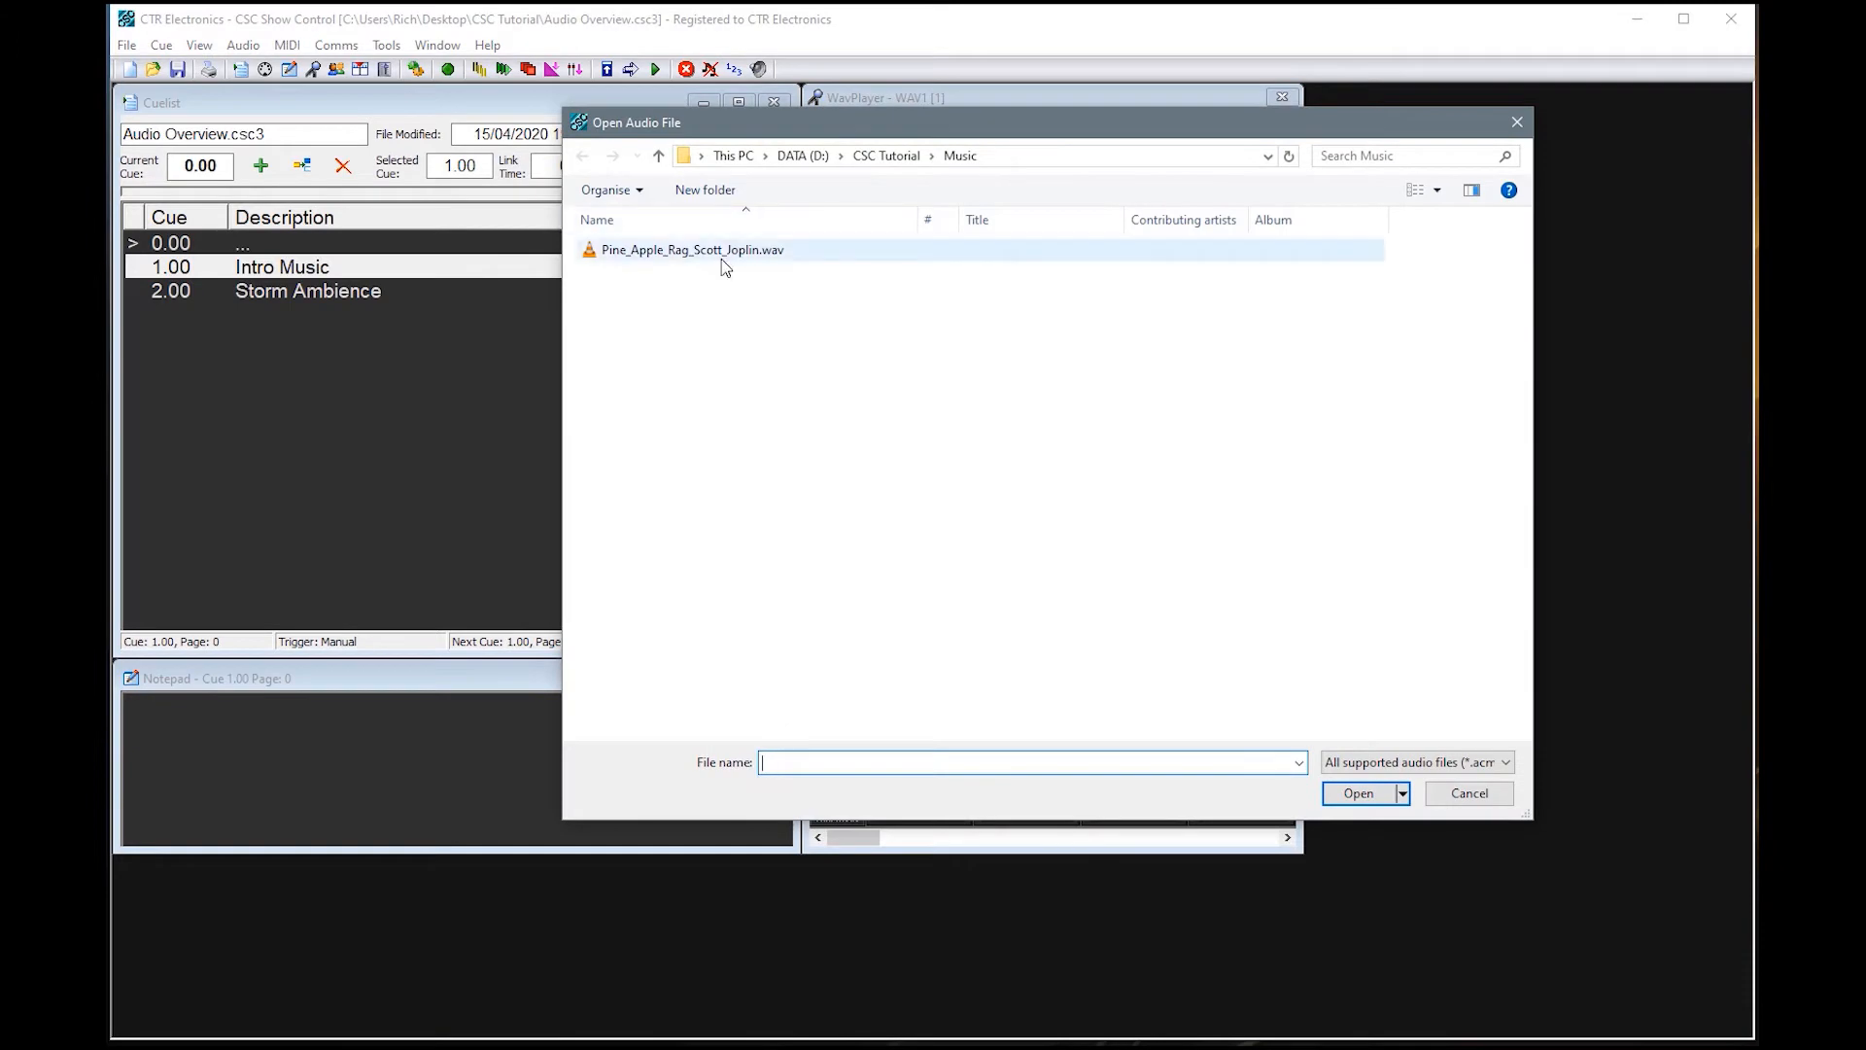
double_click(721, 254)
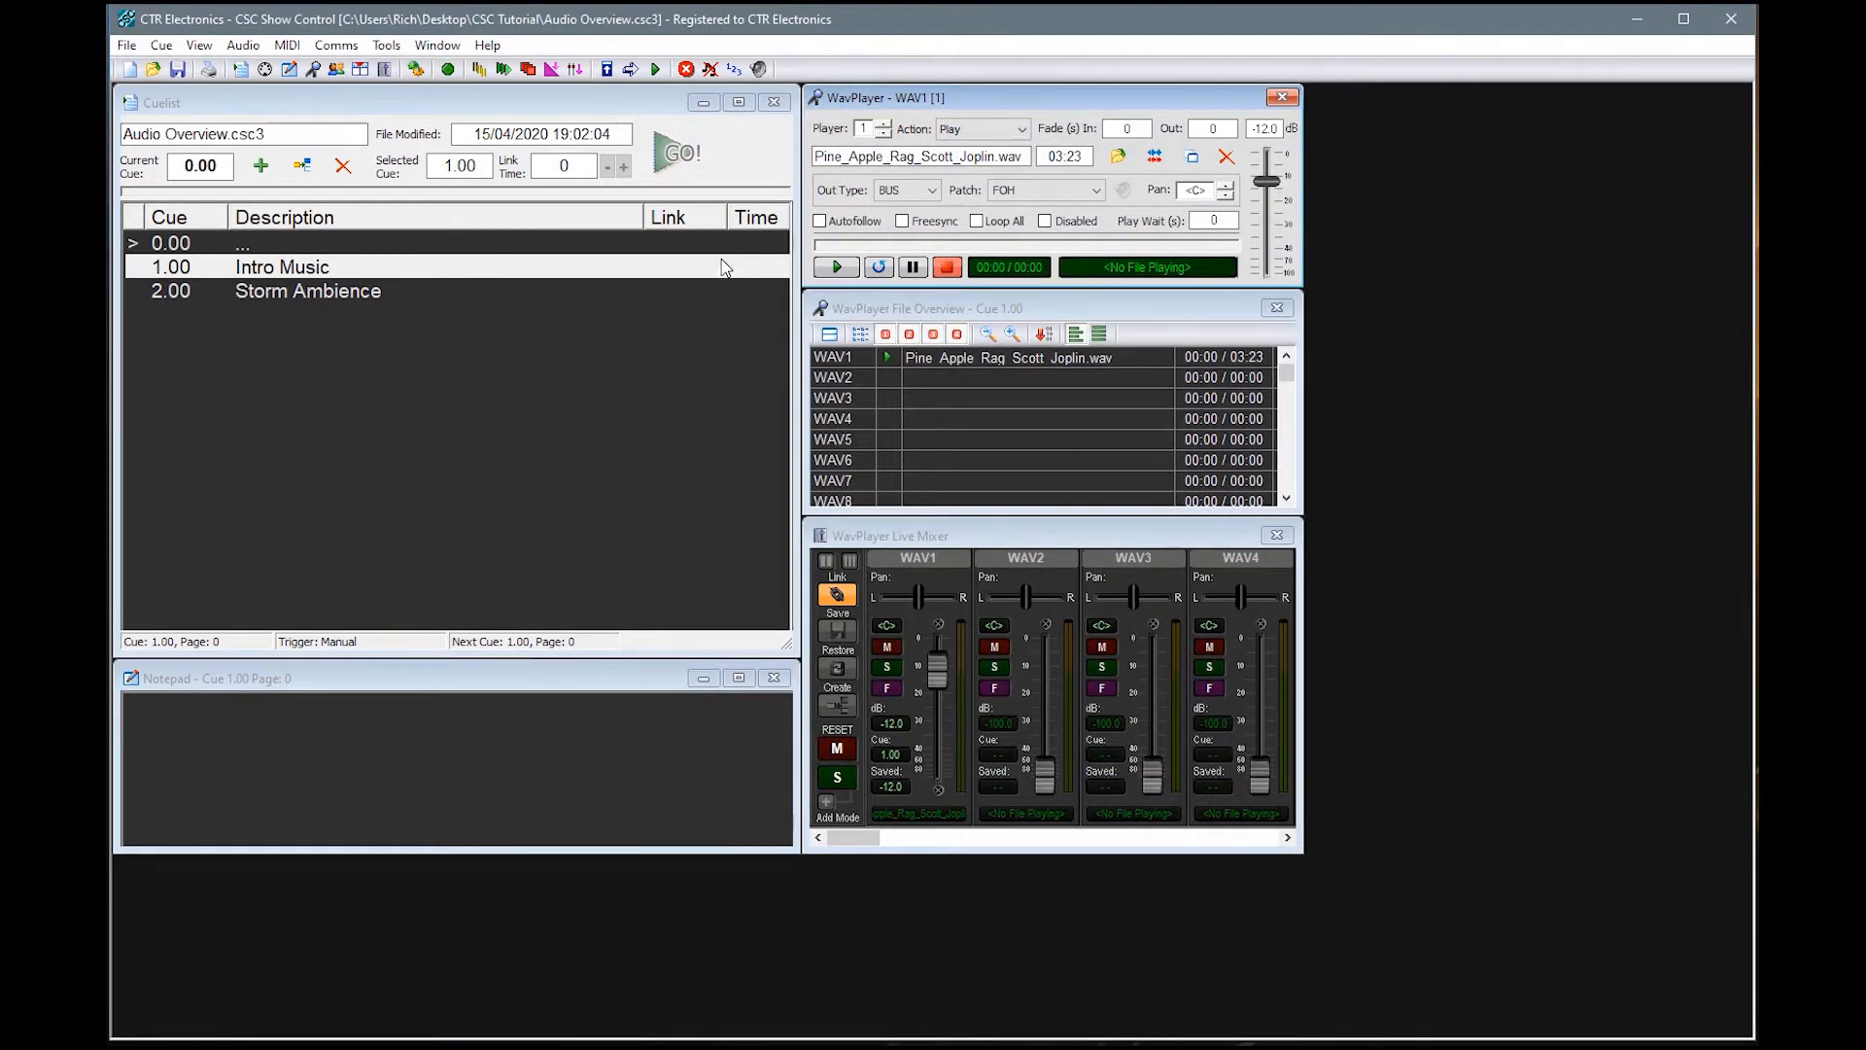
Audition the loaded track at several points, lowering player 1's level to about -12.8 dB before stopping playback.
left_click(836, 268)
left_click(856, 246)
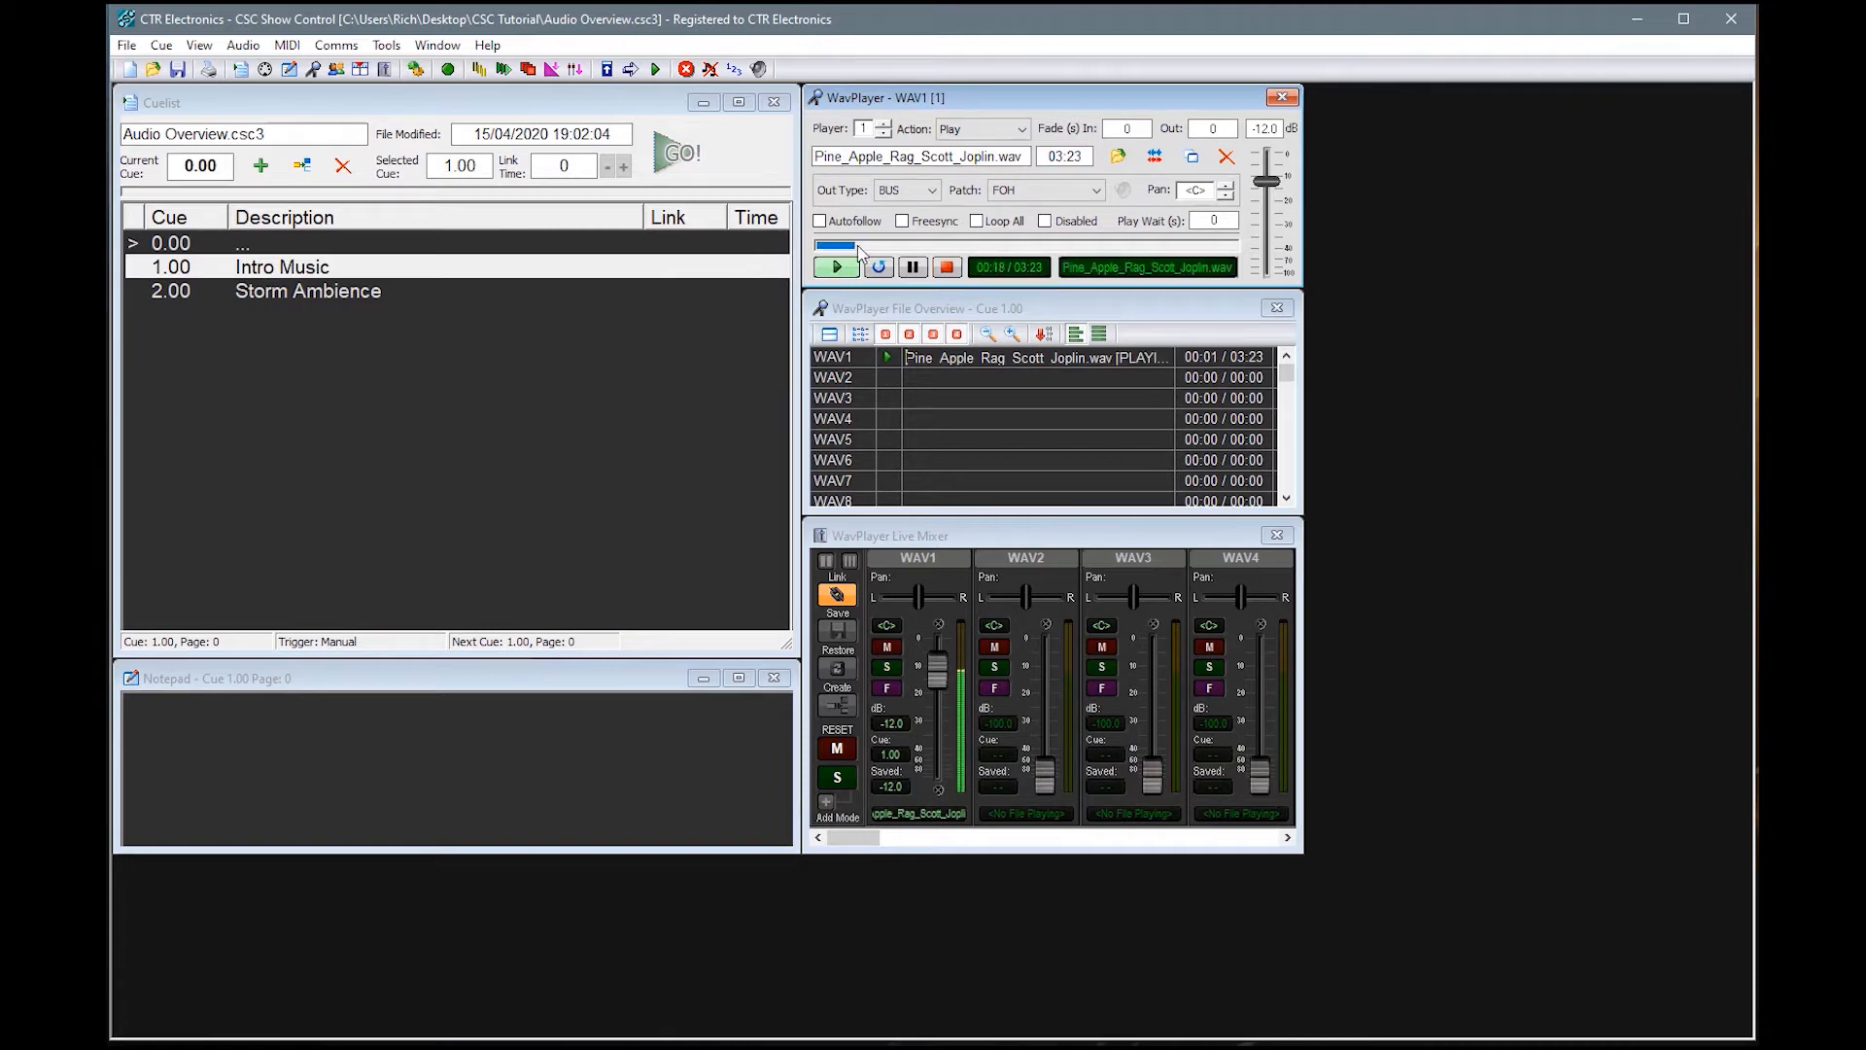
left_click(876, 246)
left_click(919, 246)
left_click(1016, 246)
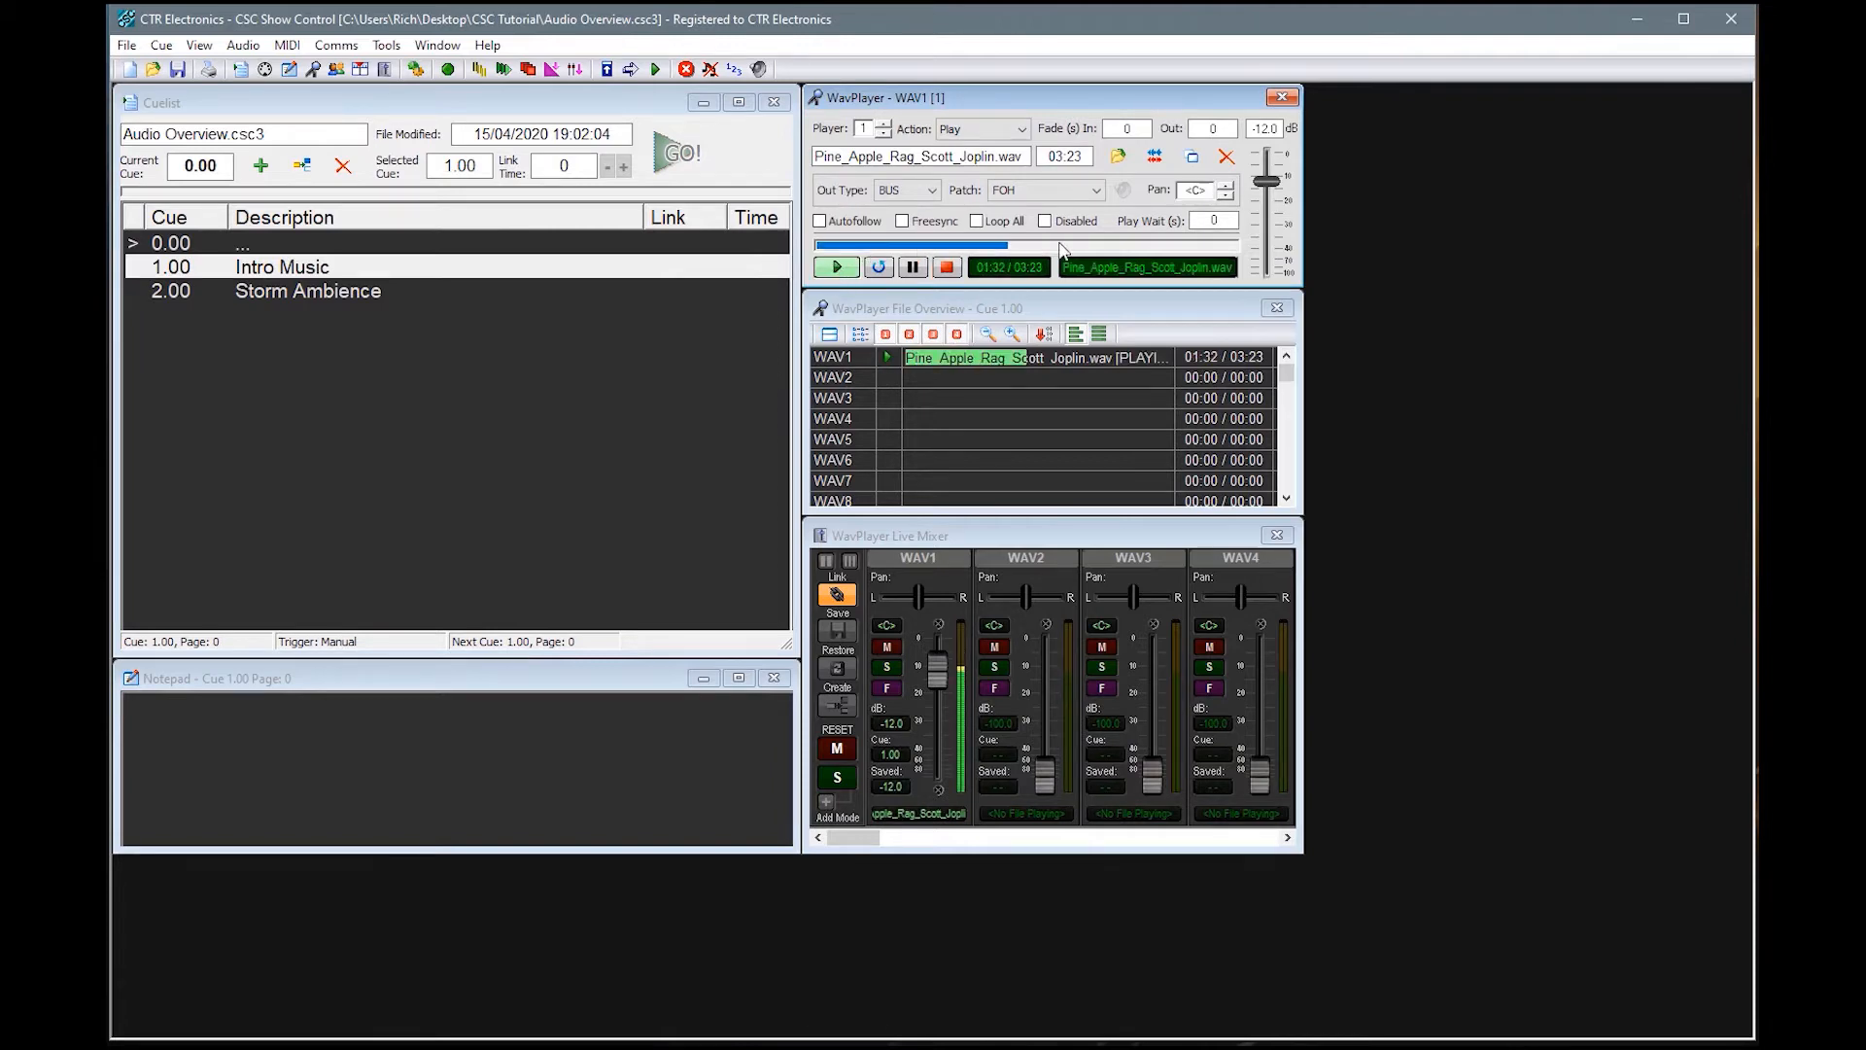
left_click(1060, 246)
mouse_move(1267, 182)
left_mouse_down()
mouse_move(1271, 221)
mouse_move(1267, 182)
left_mouse_up()
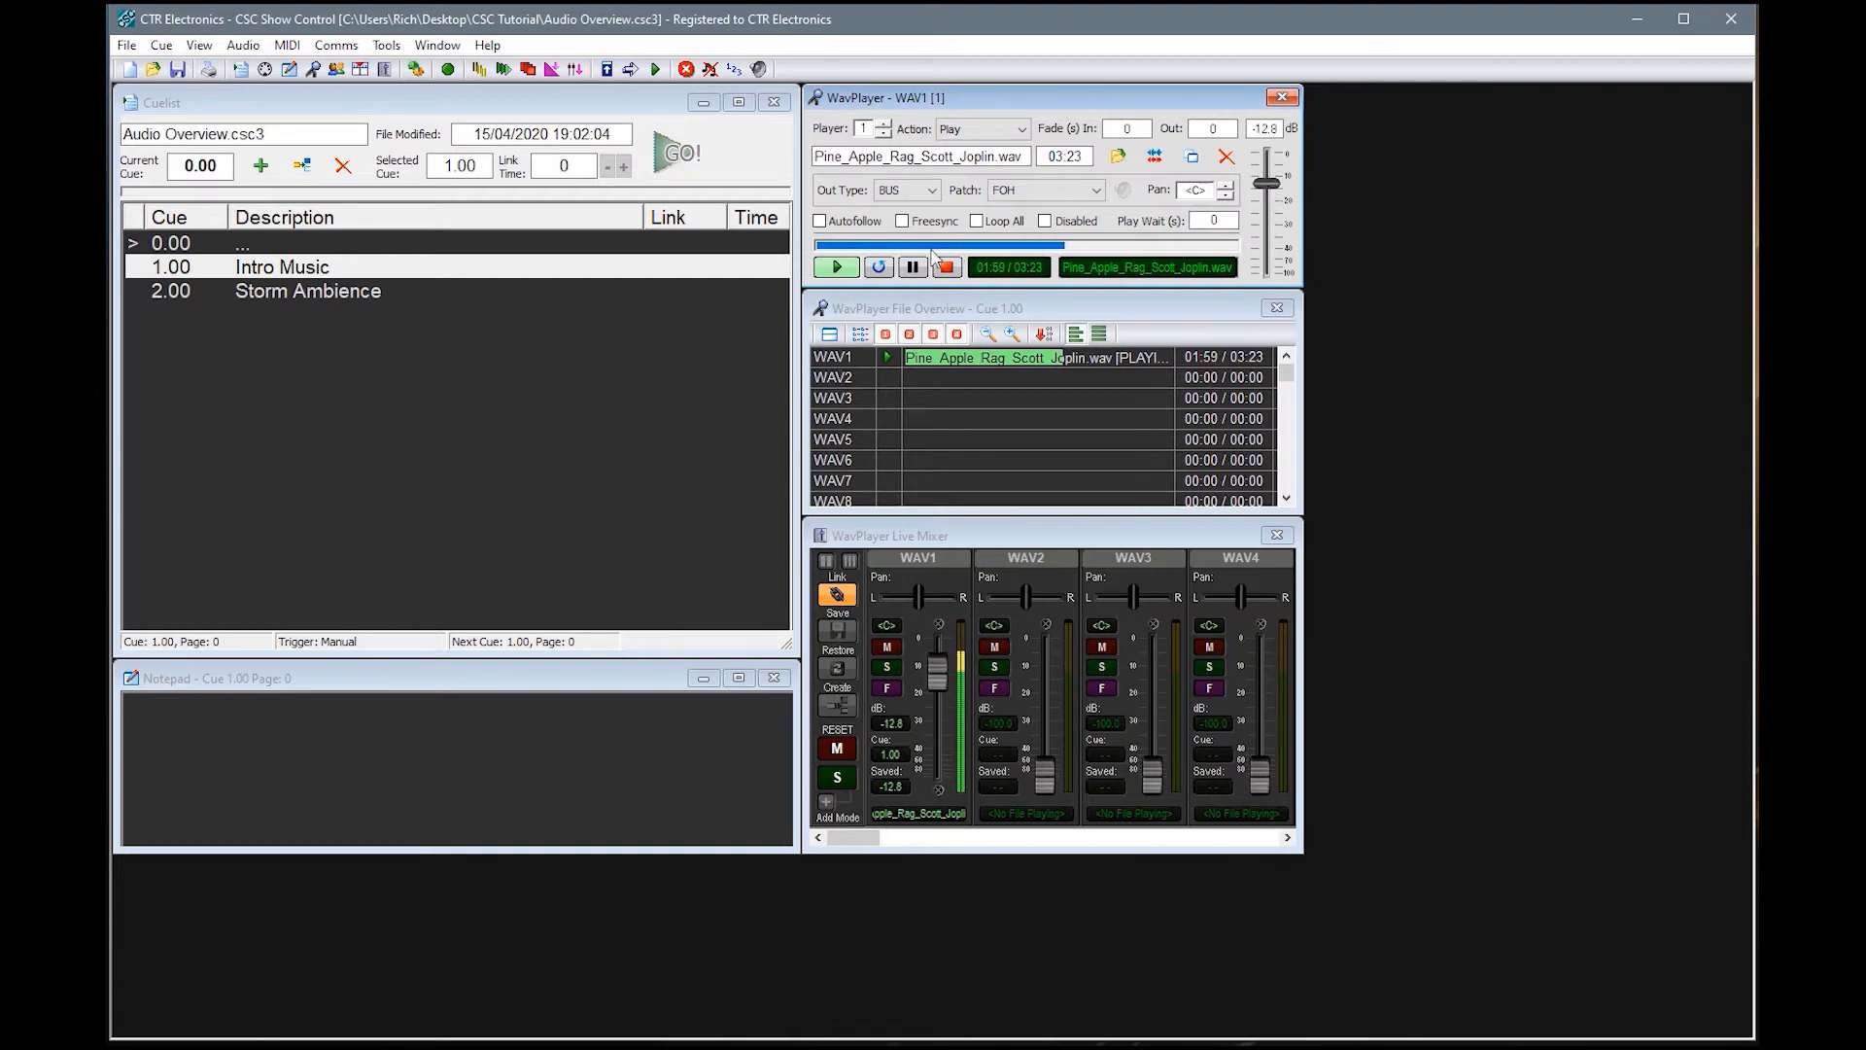
left_click(948, 267)
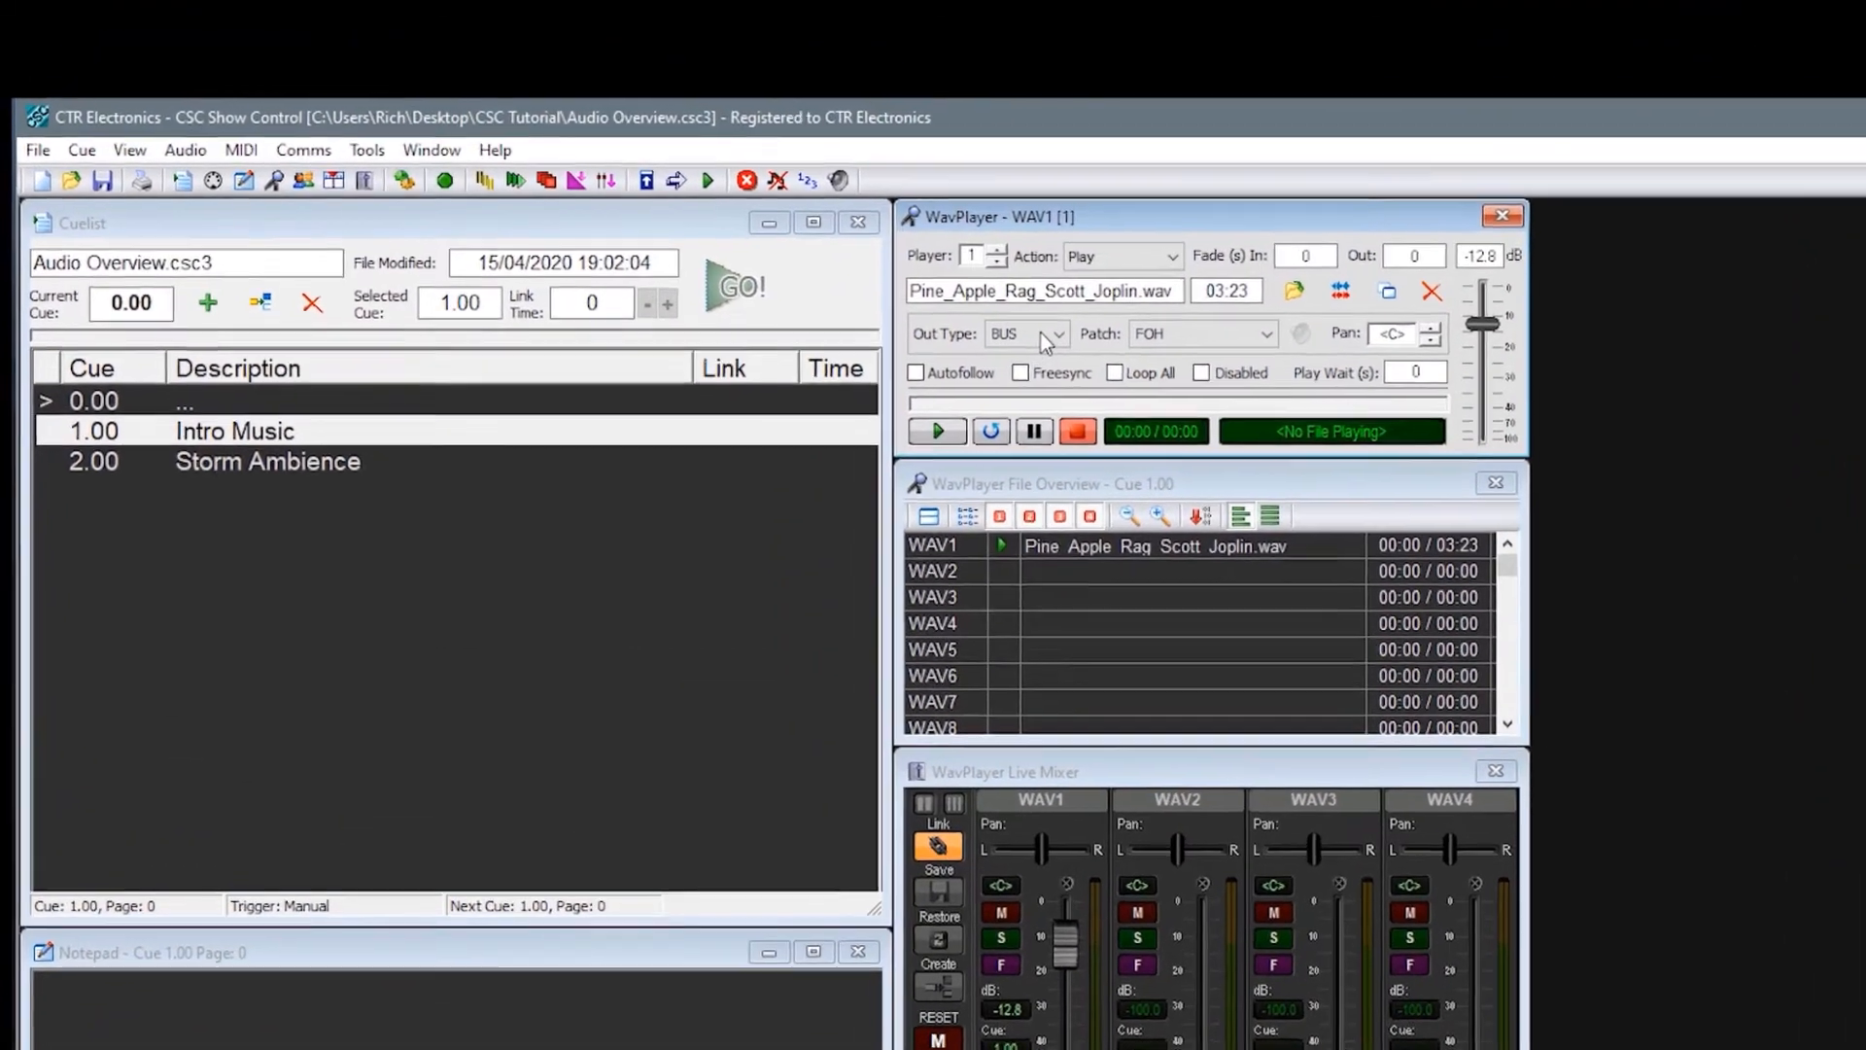
Review player 1's bus and mono routing options and set its output type to Multi with <No Group>.
left_click(919, 188)
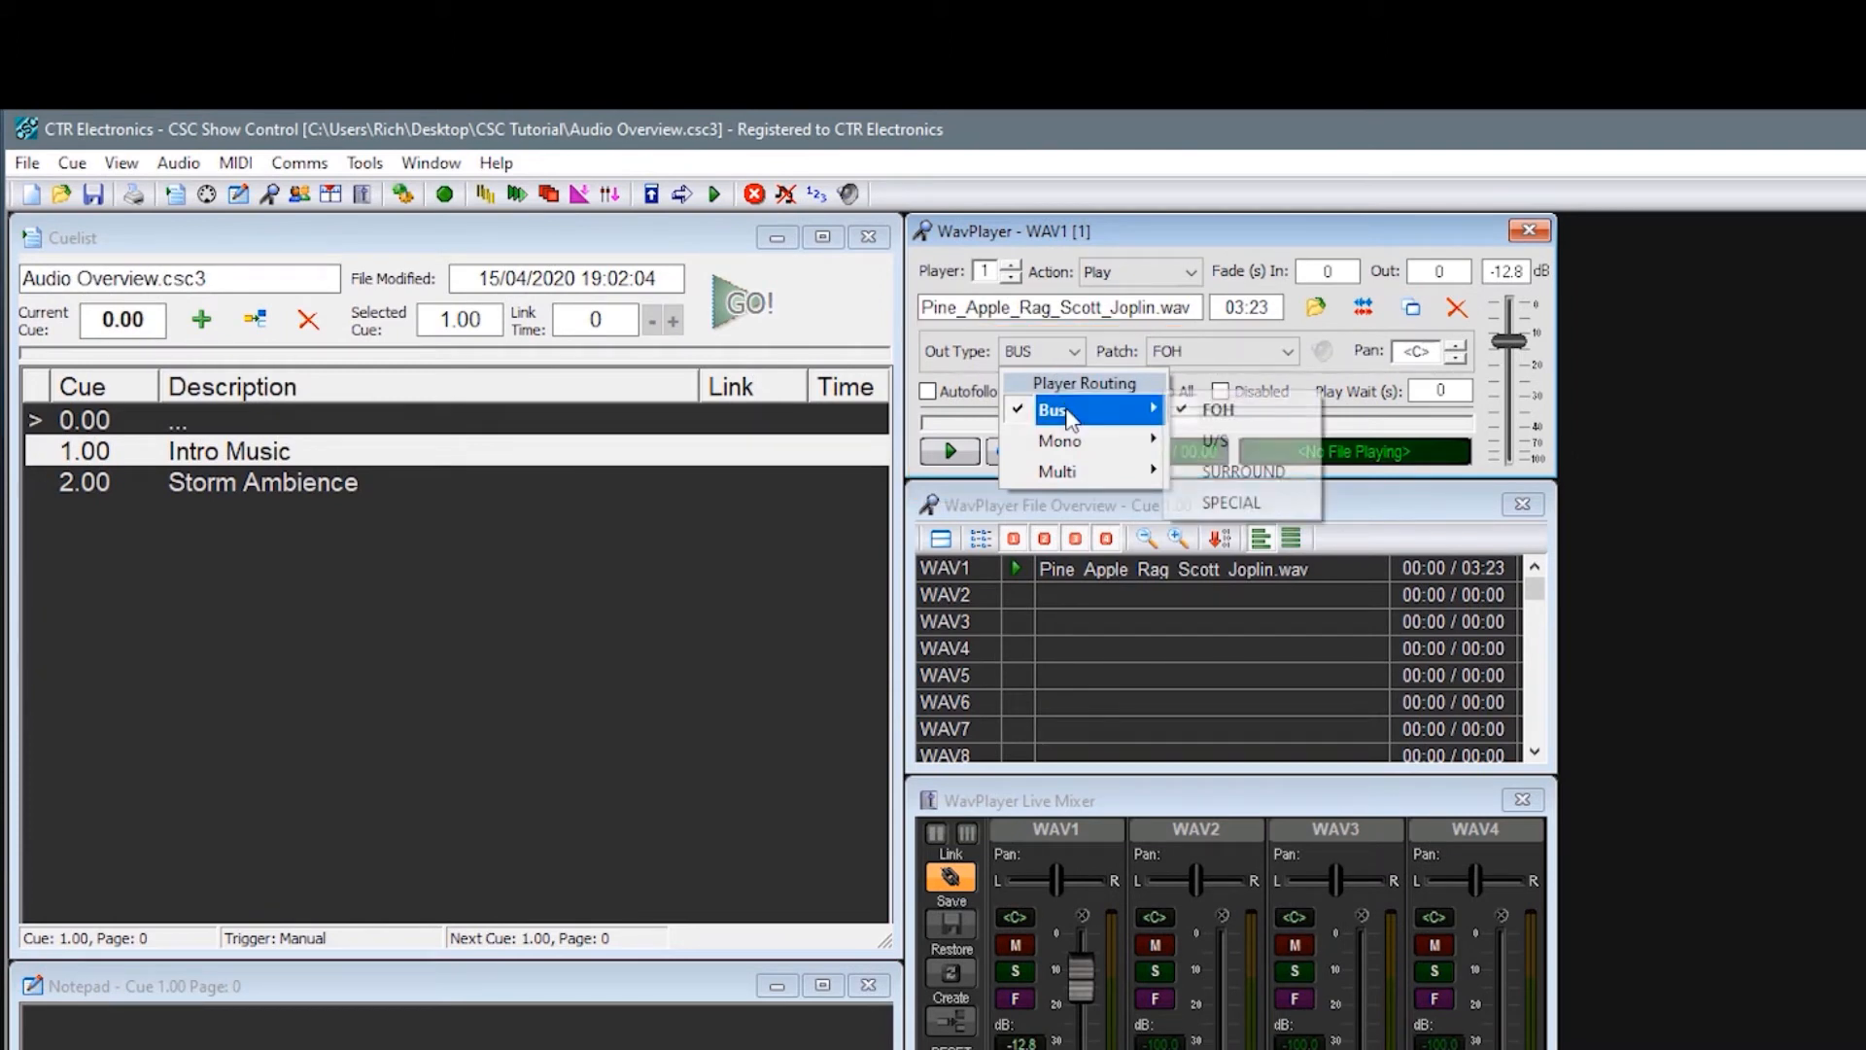
mouse_move(1070, 418)
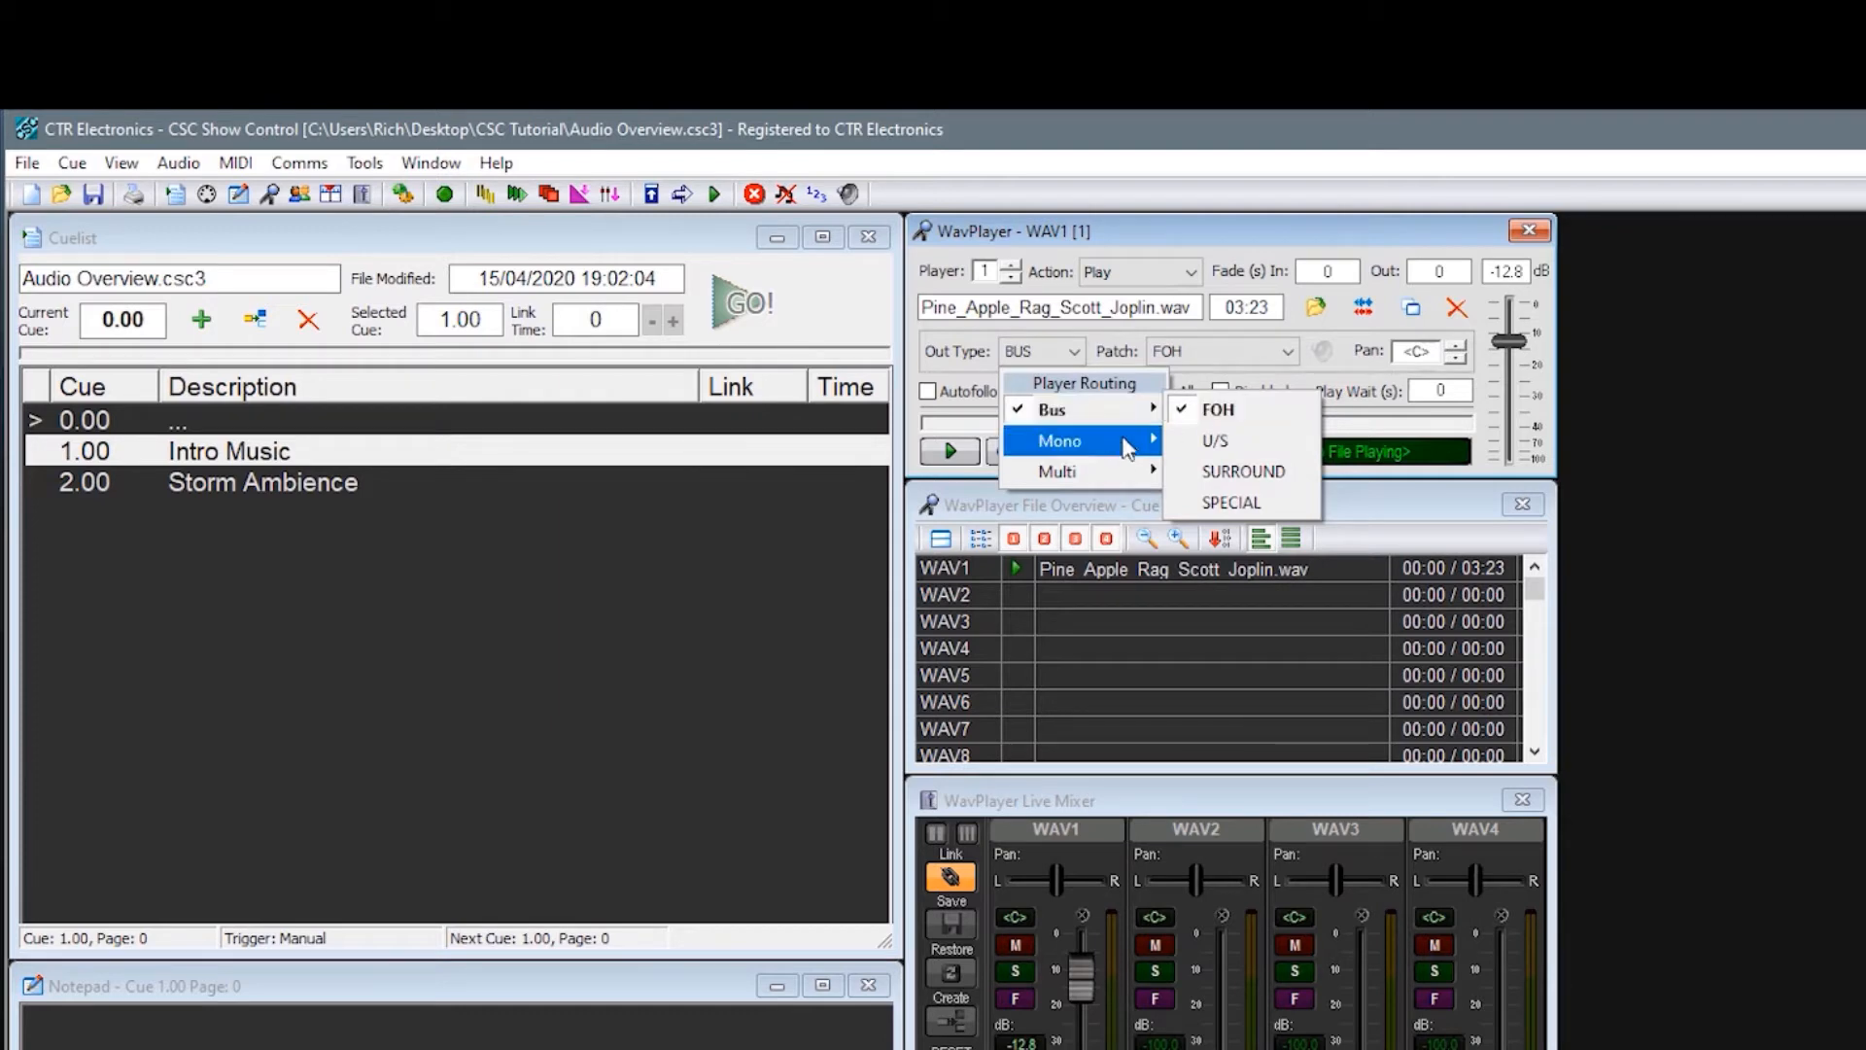
mouse_move(1122, 440)
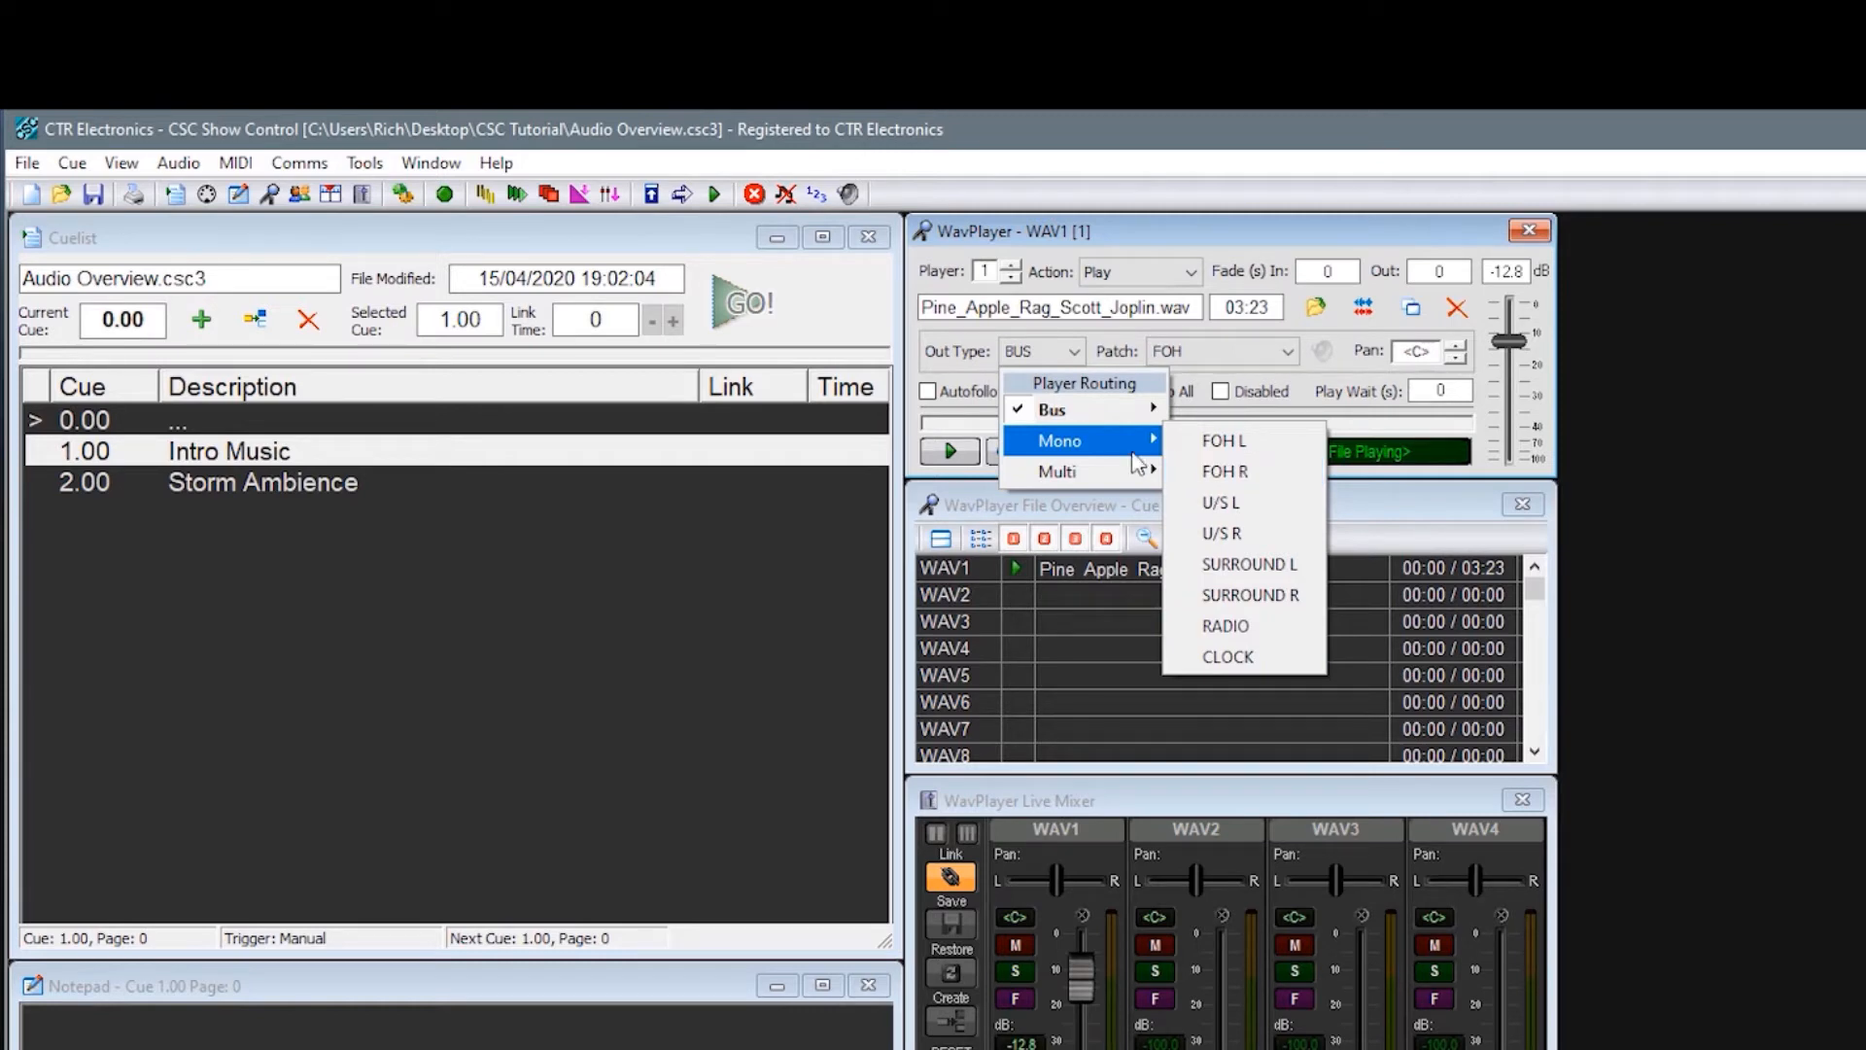
mouse_move(1110, 474)
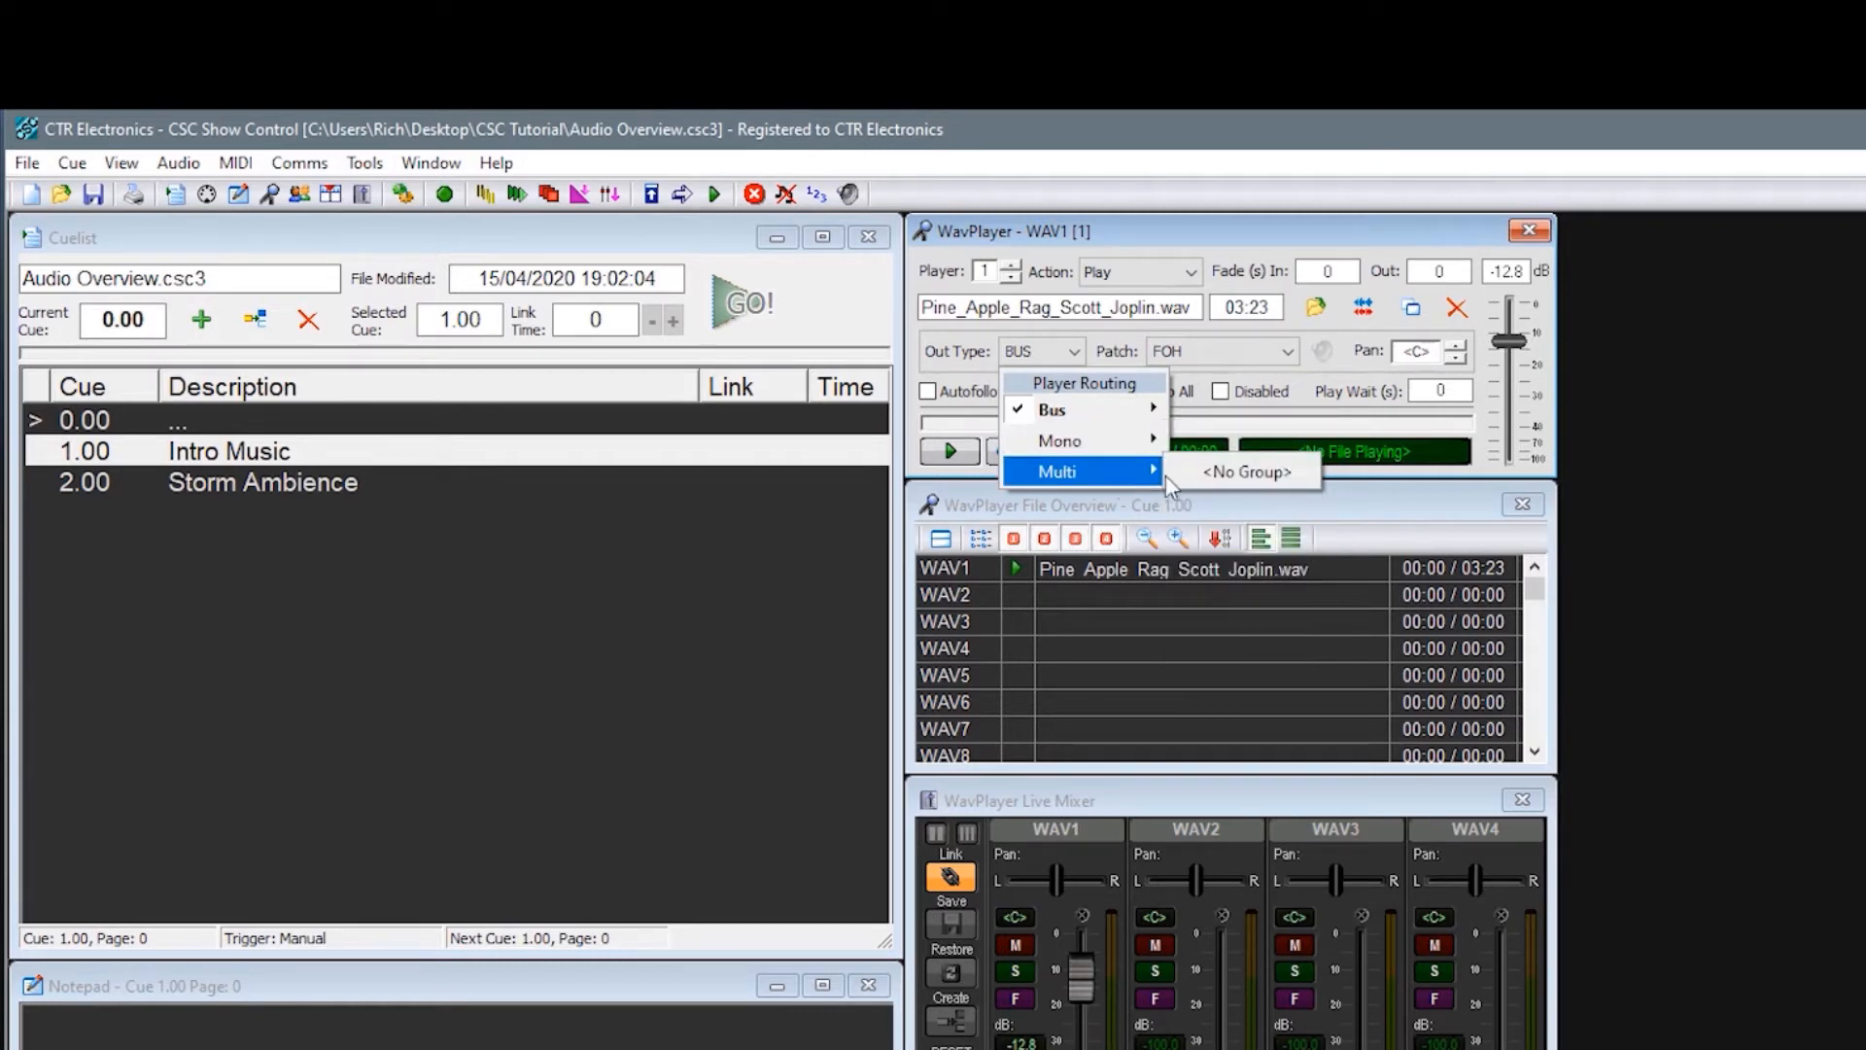
left_click(1239, 478)
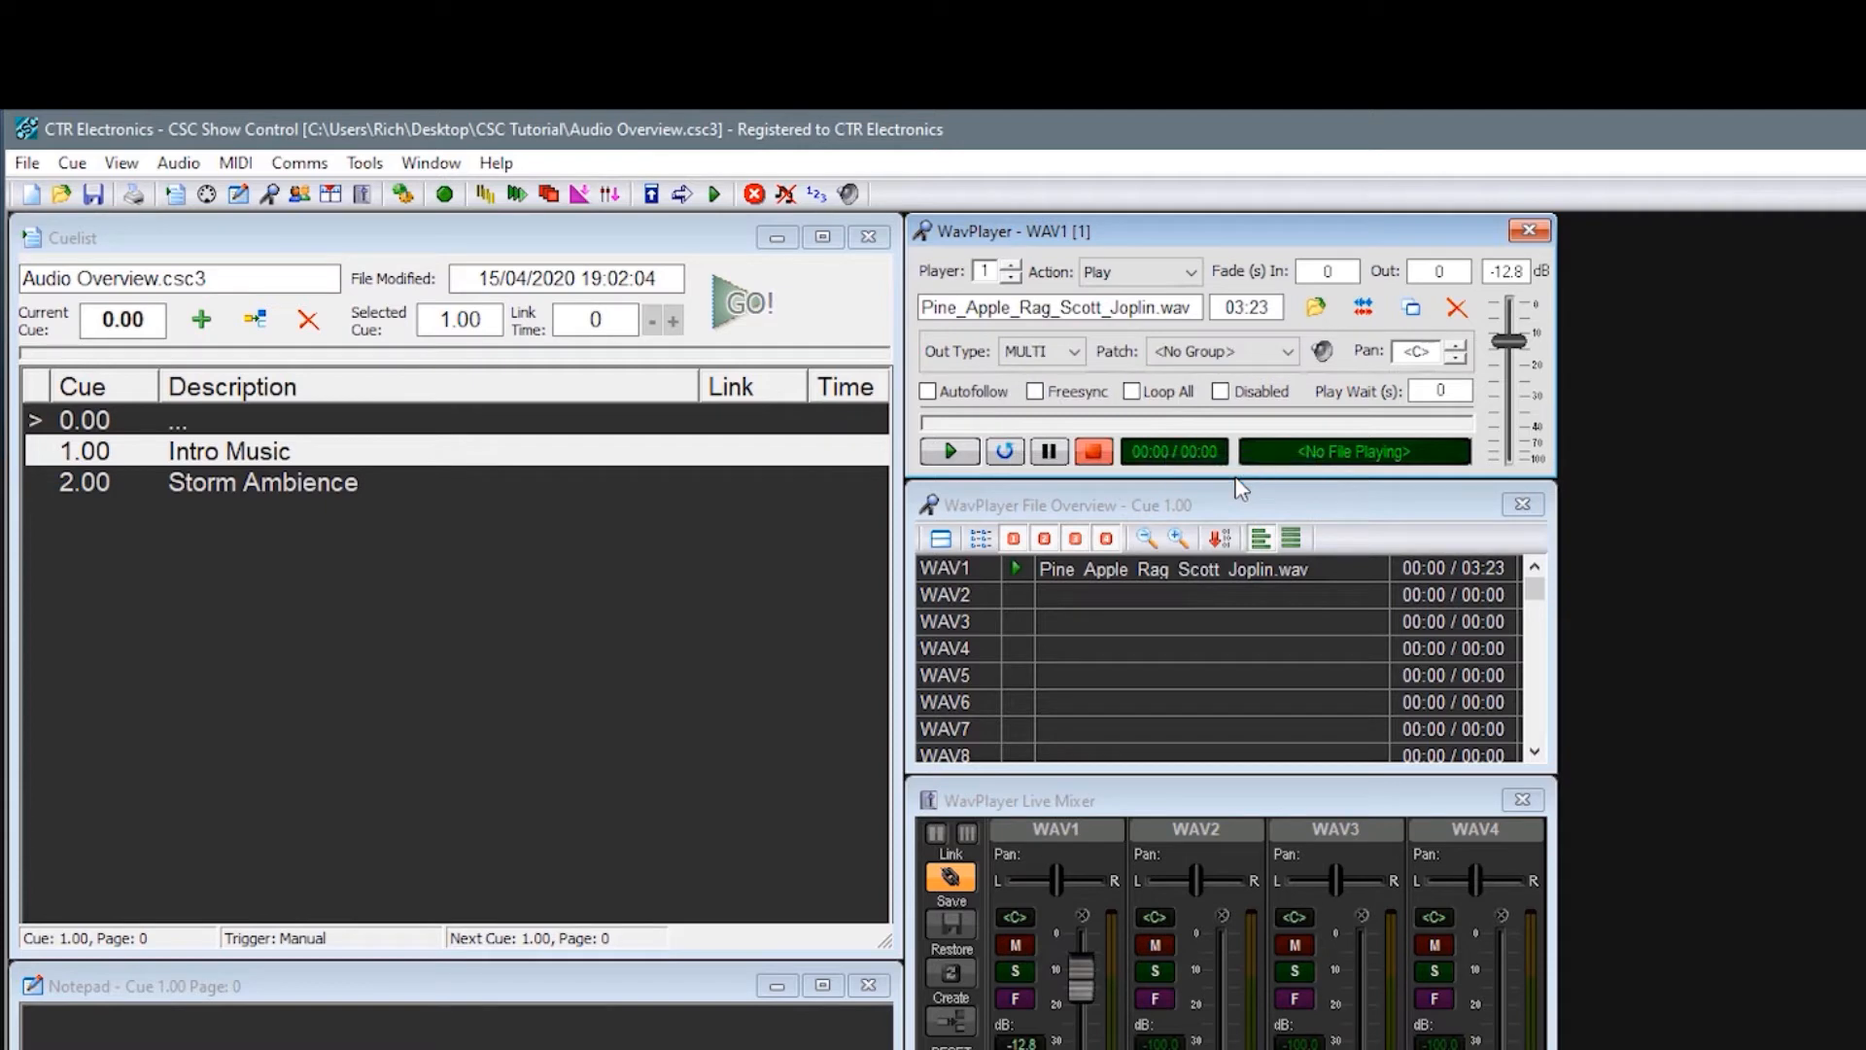
In the routing mixer, raise FOH L to about -13.8 dB, FOH R to about -13.1 dB, and the linked U/S pair to about -8.2 dB.
left_click(1324, 353)
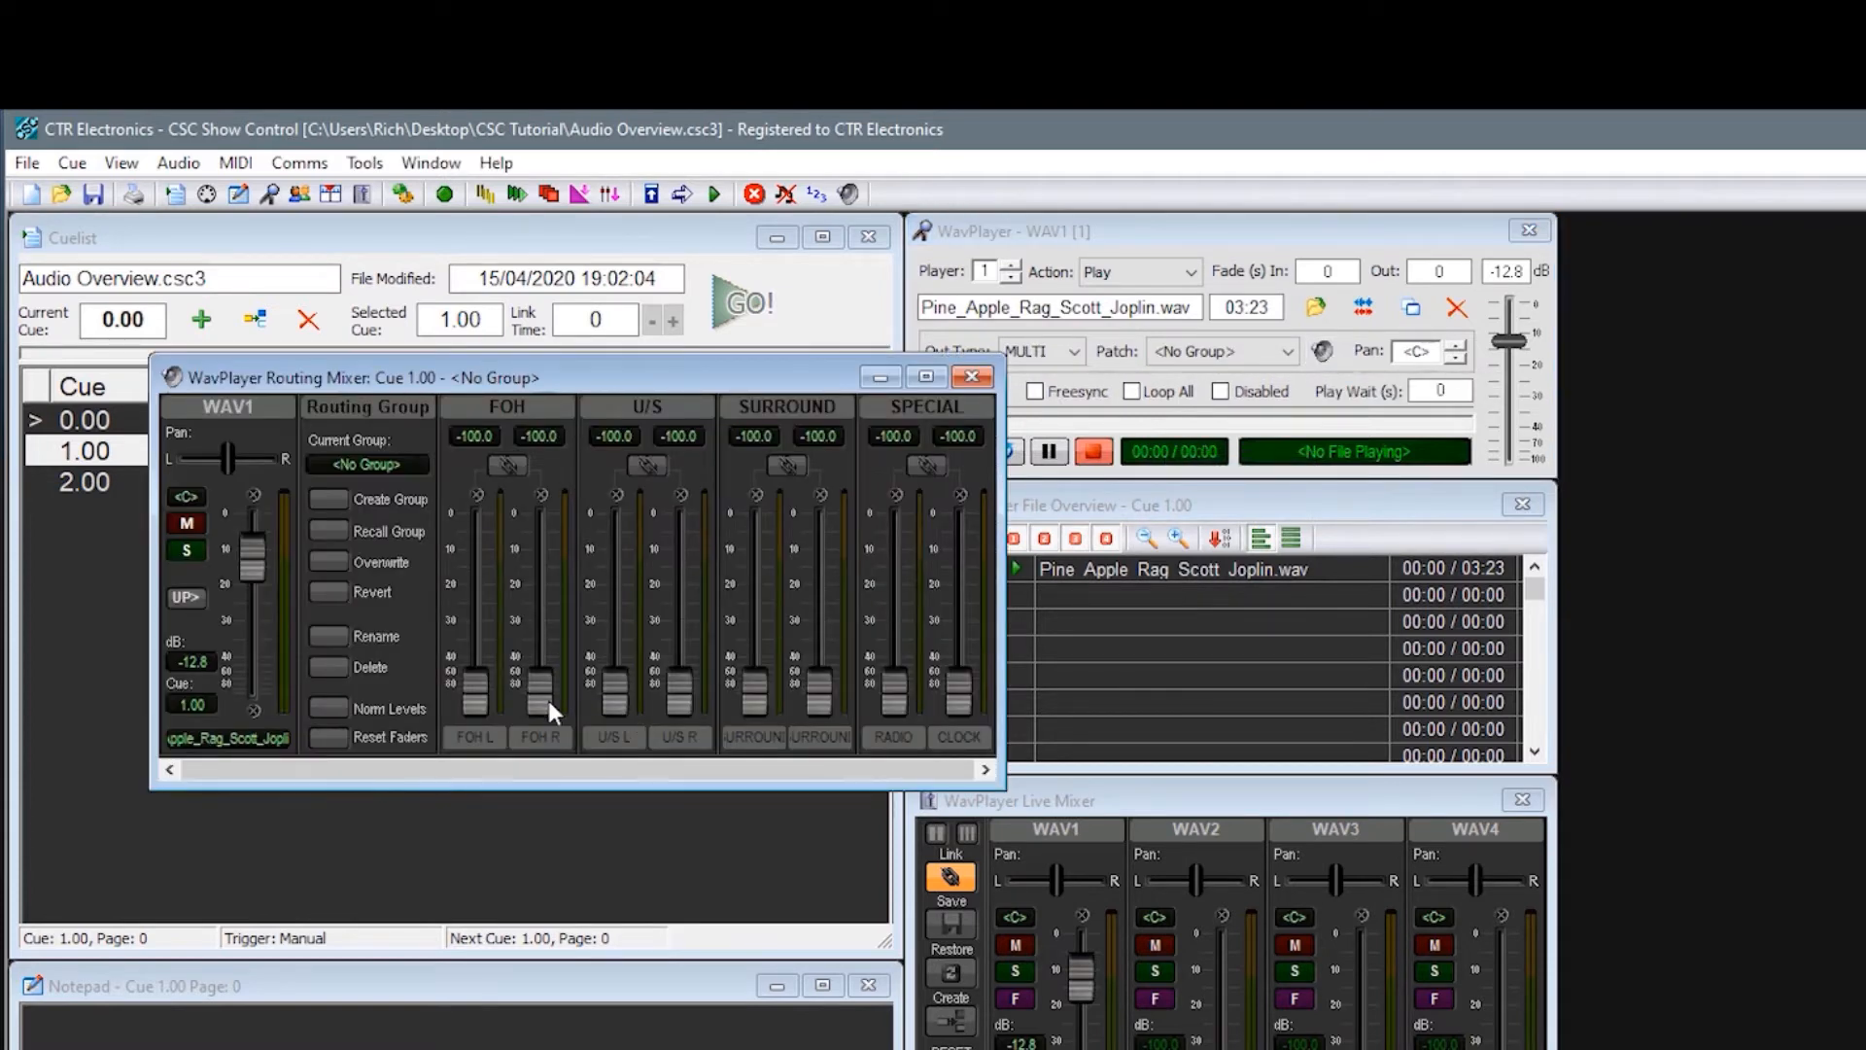
left_click_drag(544, 696, 541, 560)
left_click_drag(476, 686, 494, 566)
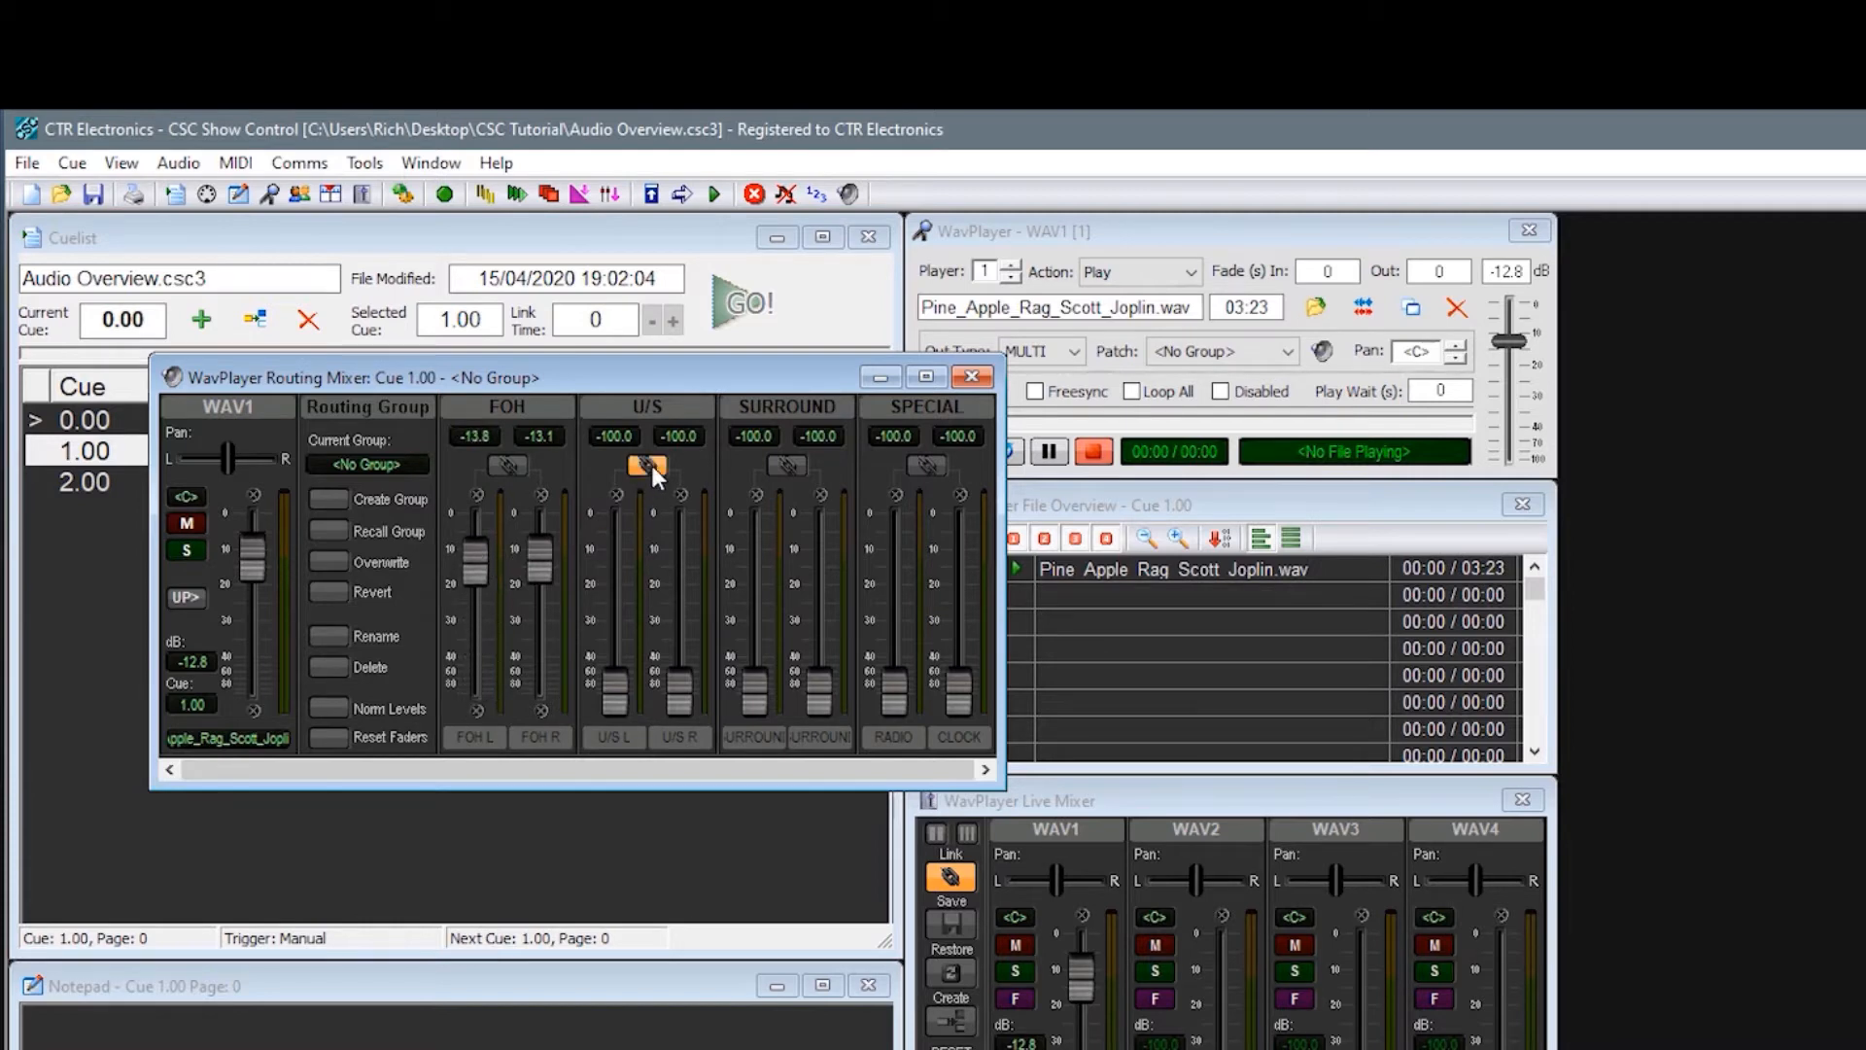
left_click_drag(618, 702, 617, 544)
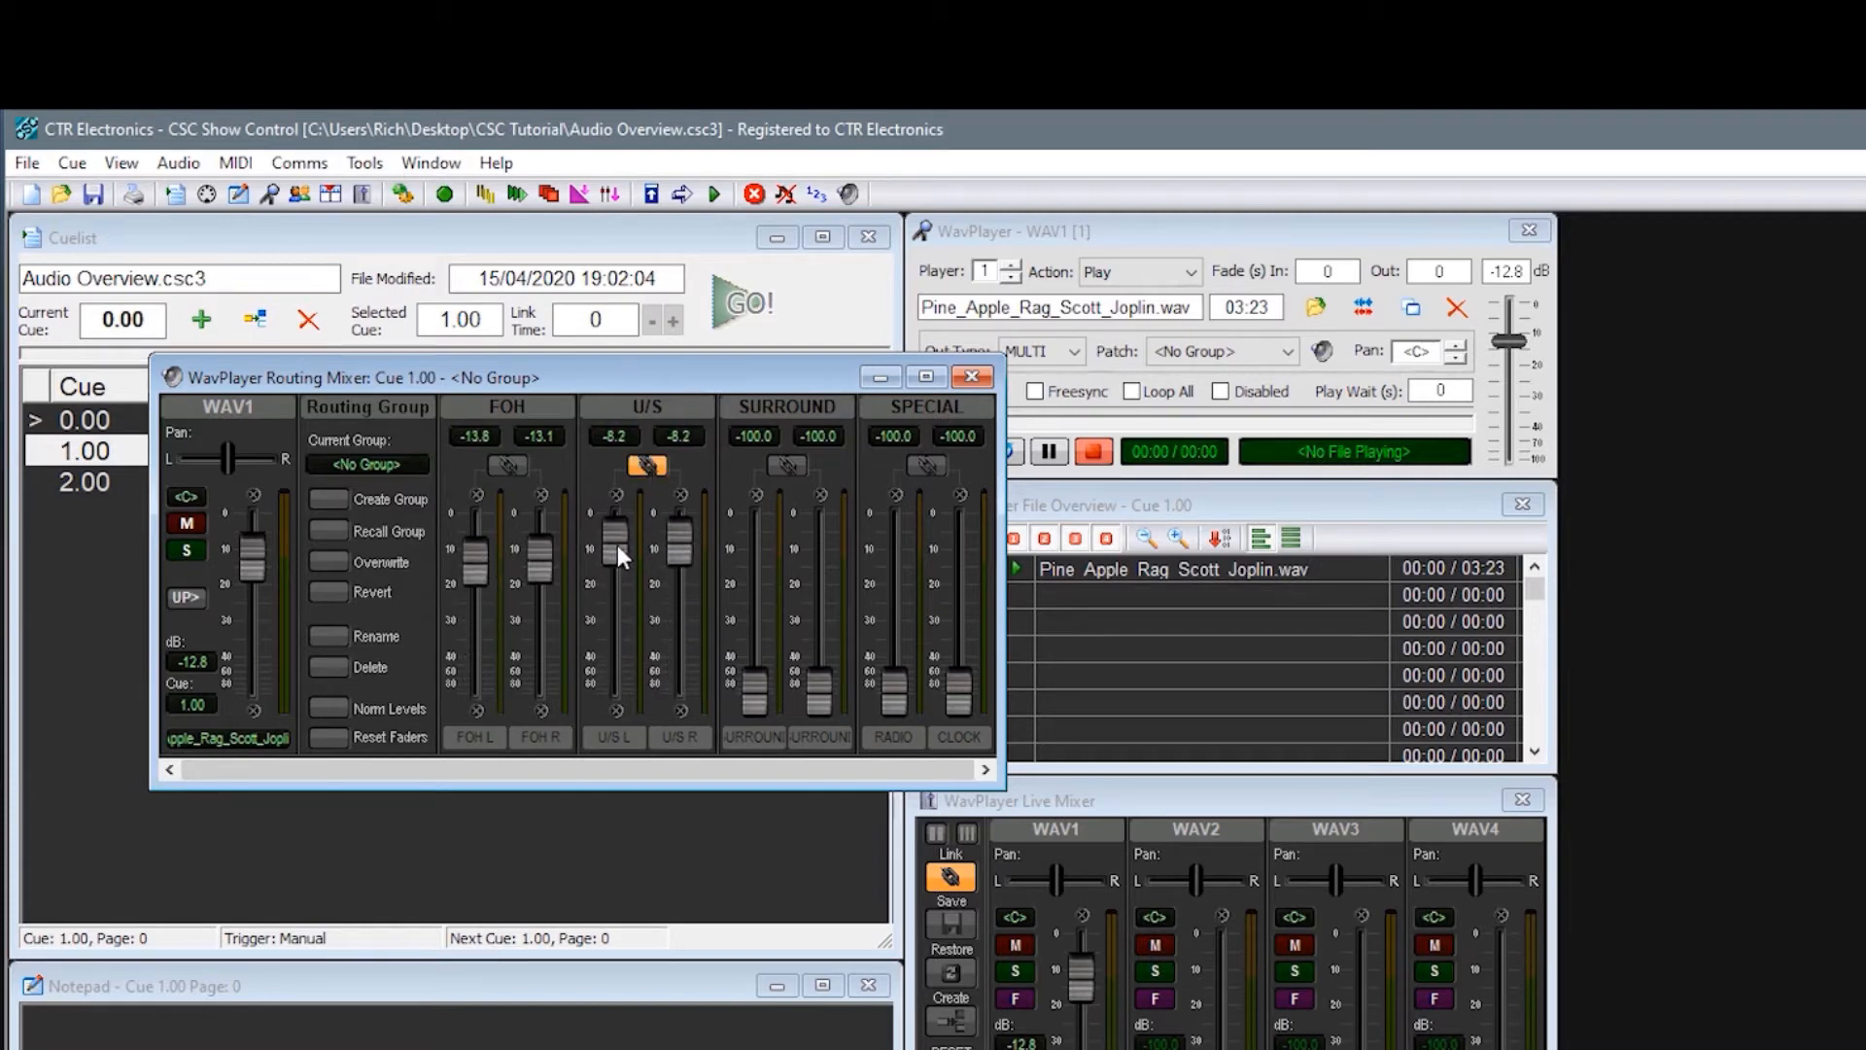
Create a routing group named MUSIC from the current fader levels.
left_click(333, 502)
type("M")
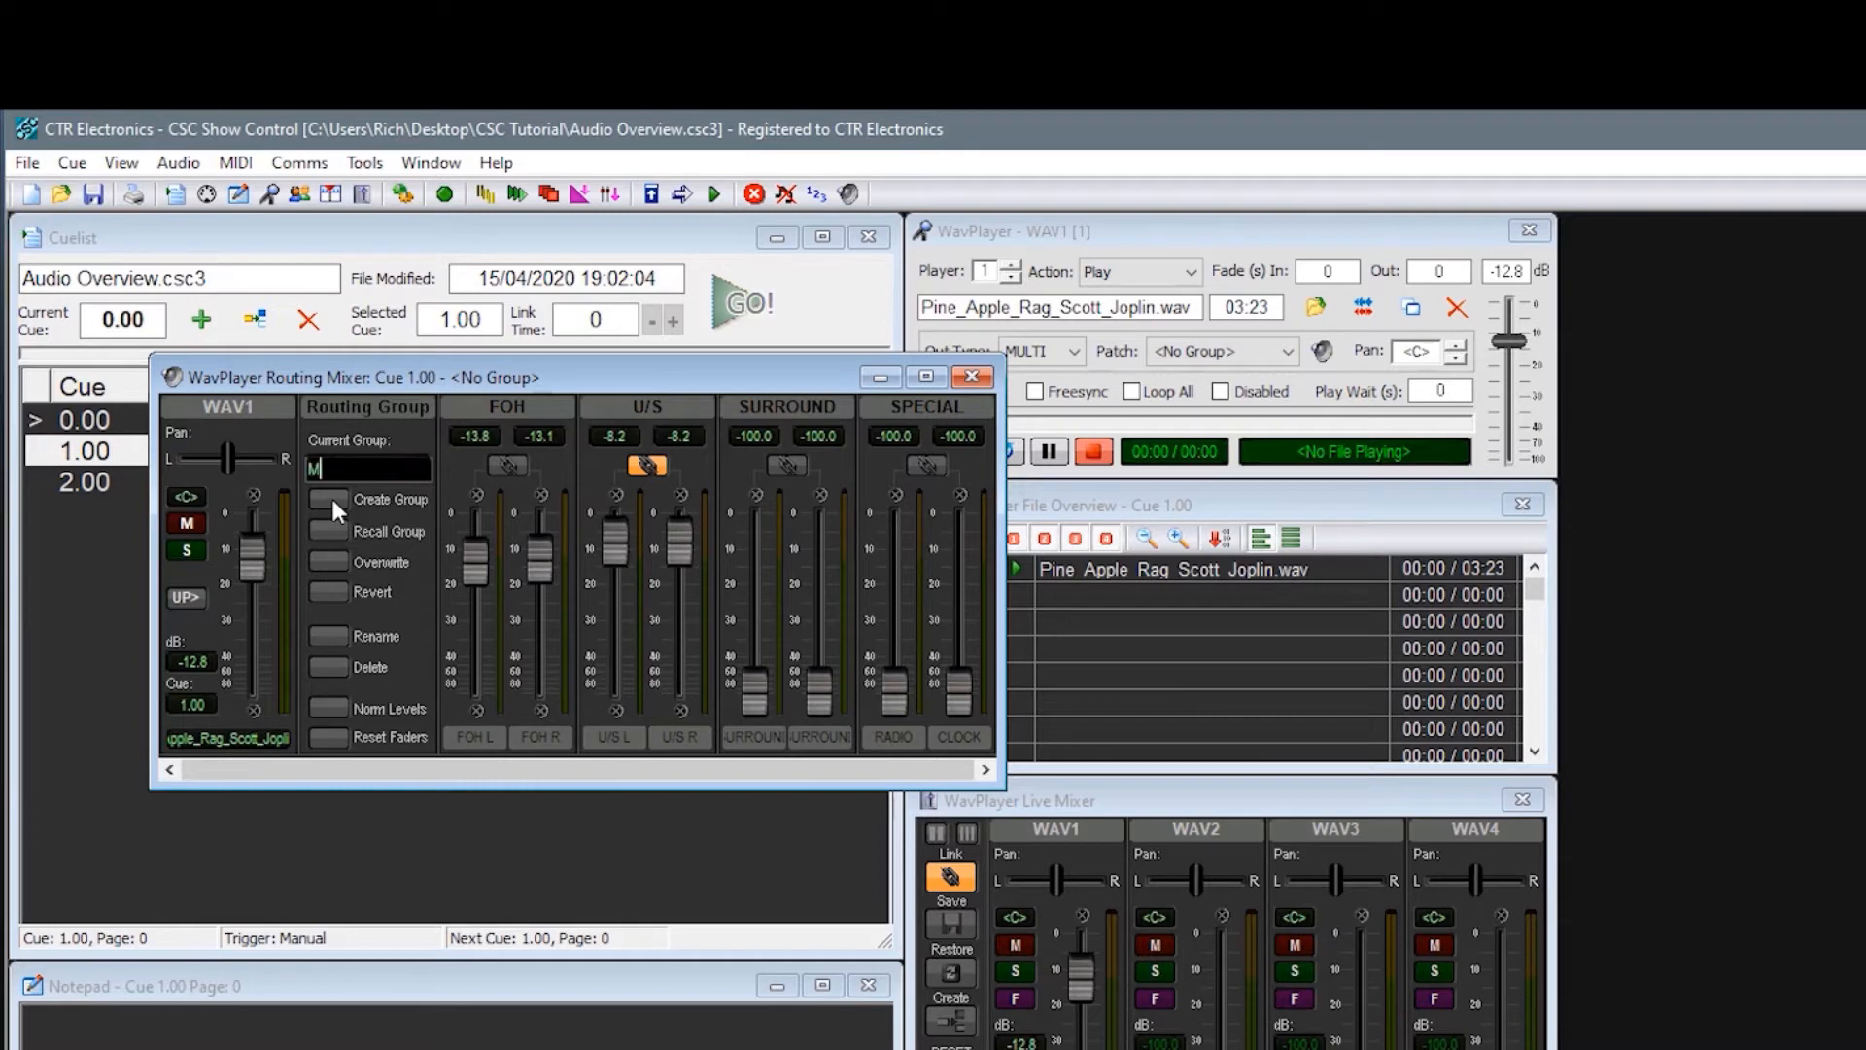
type("USIC")
key("Return")
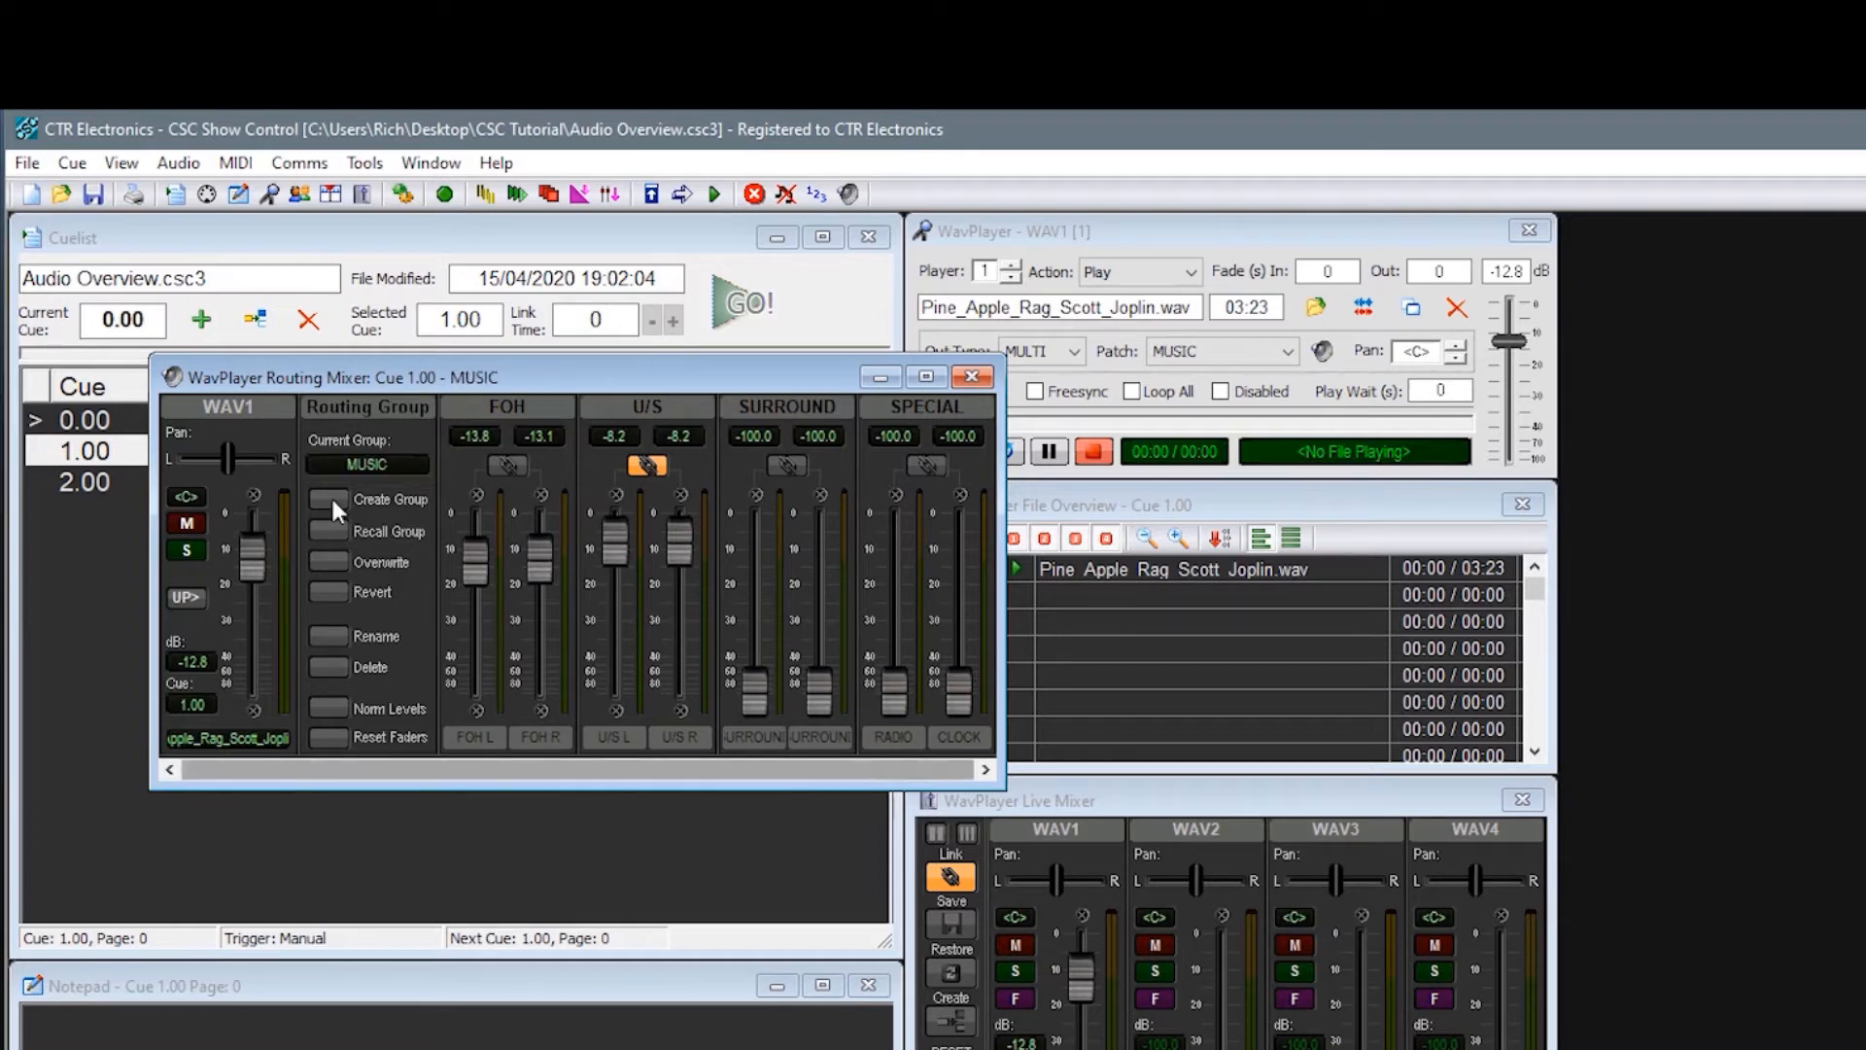
Close the routing mixer and review player 1's output type options, including Multi.
left_click(978, 381)
left_click(1064, 350)
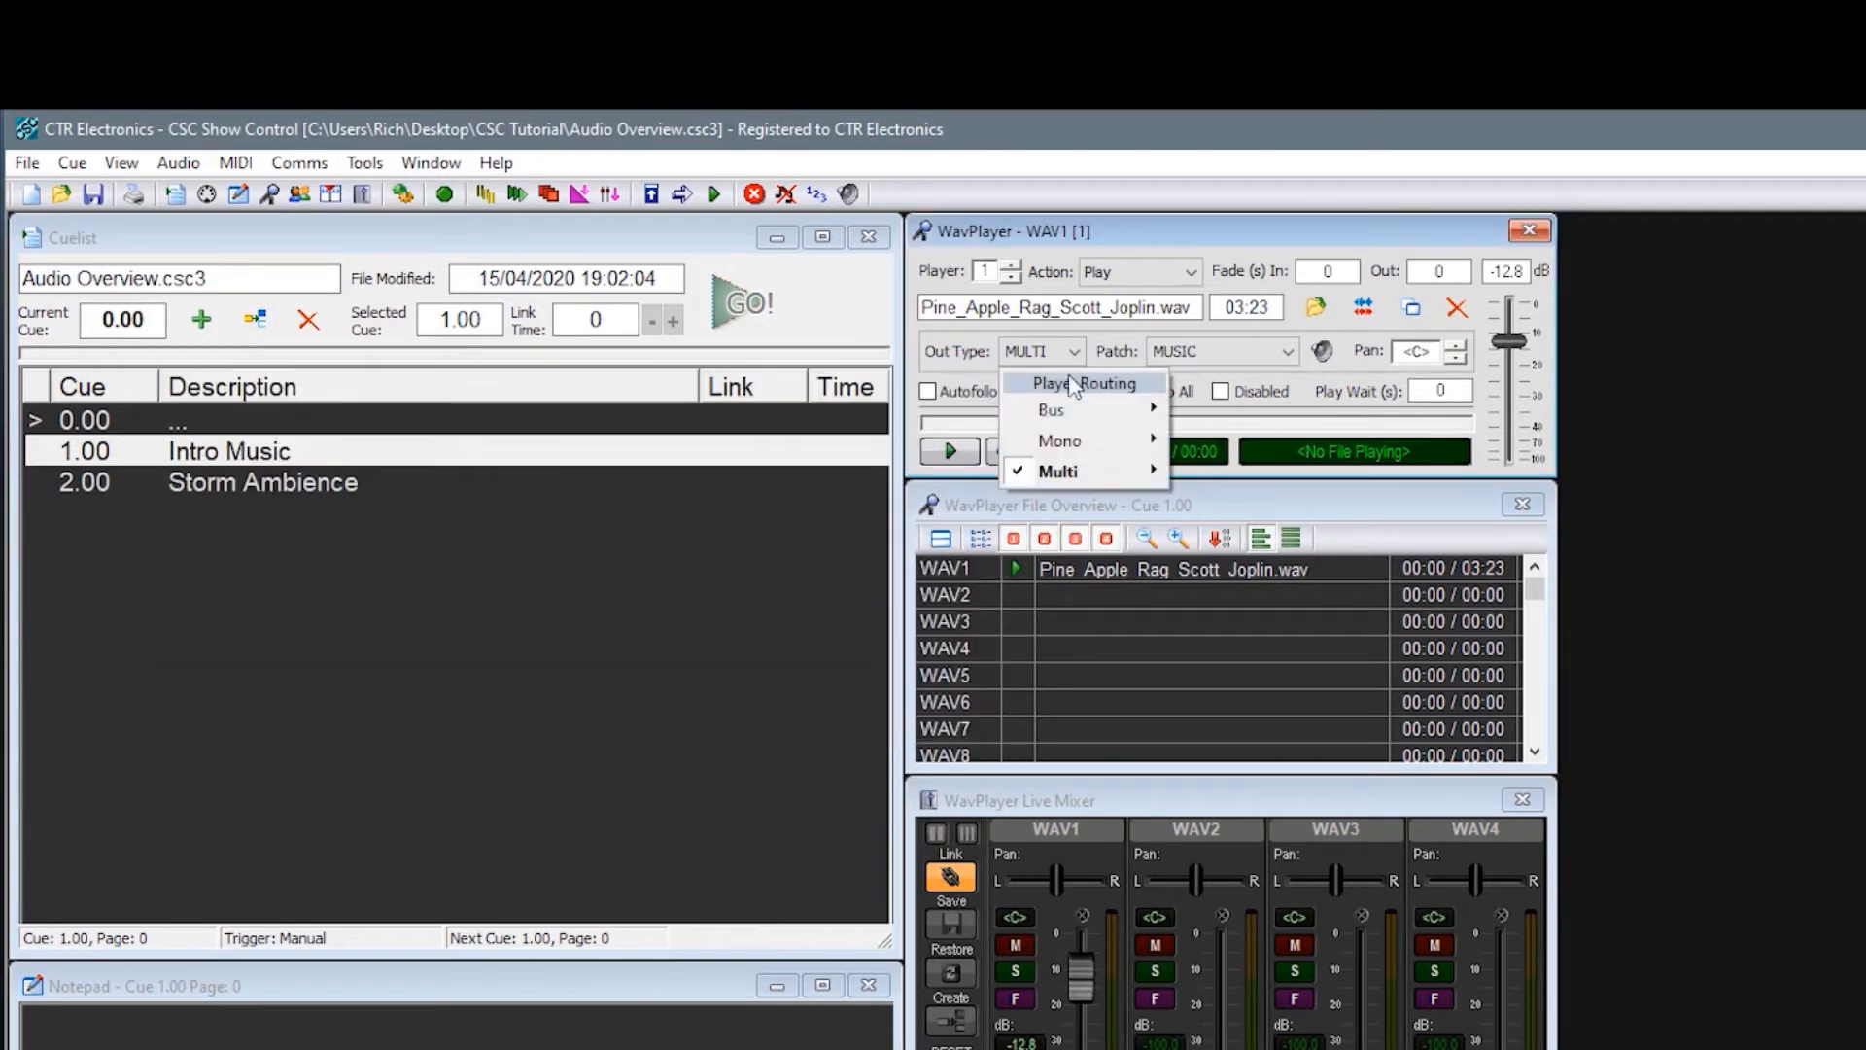
left_click(1087, 474)
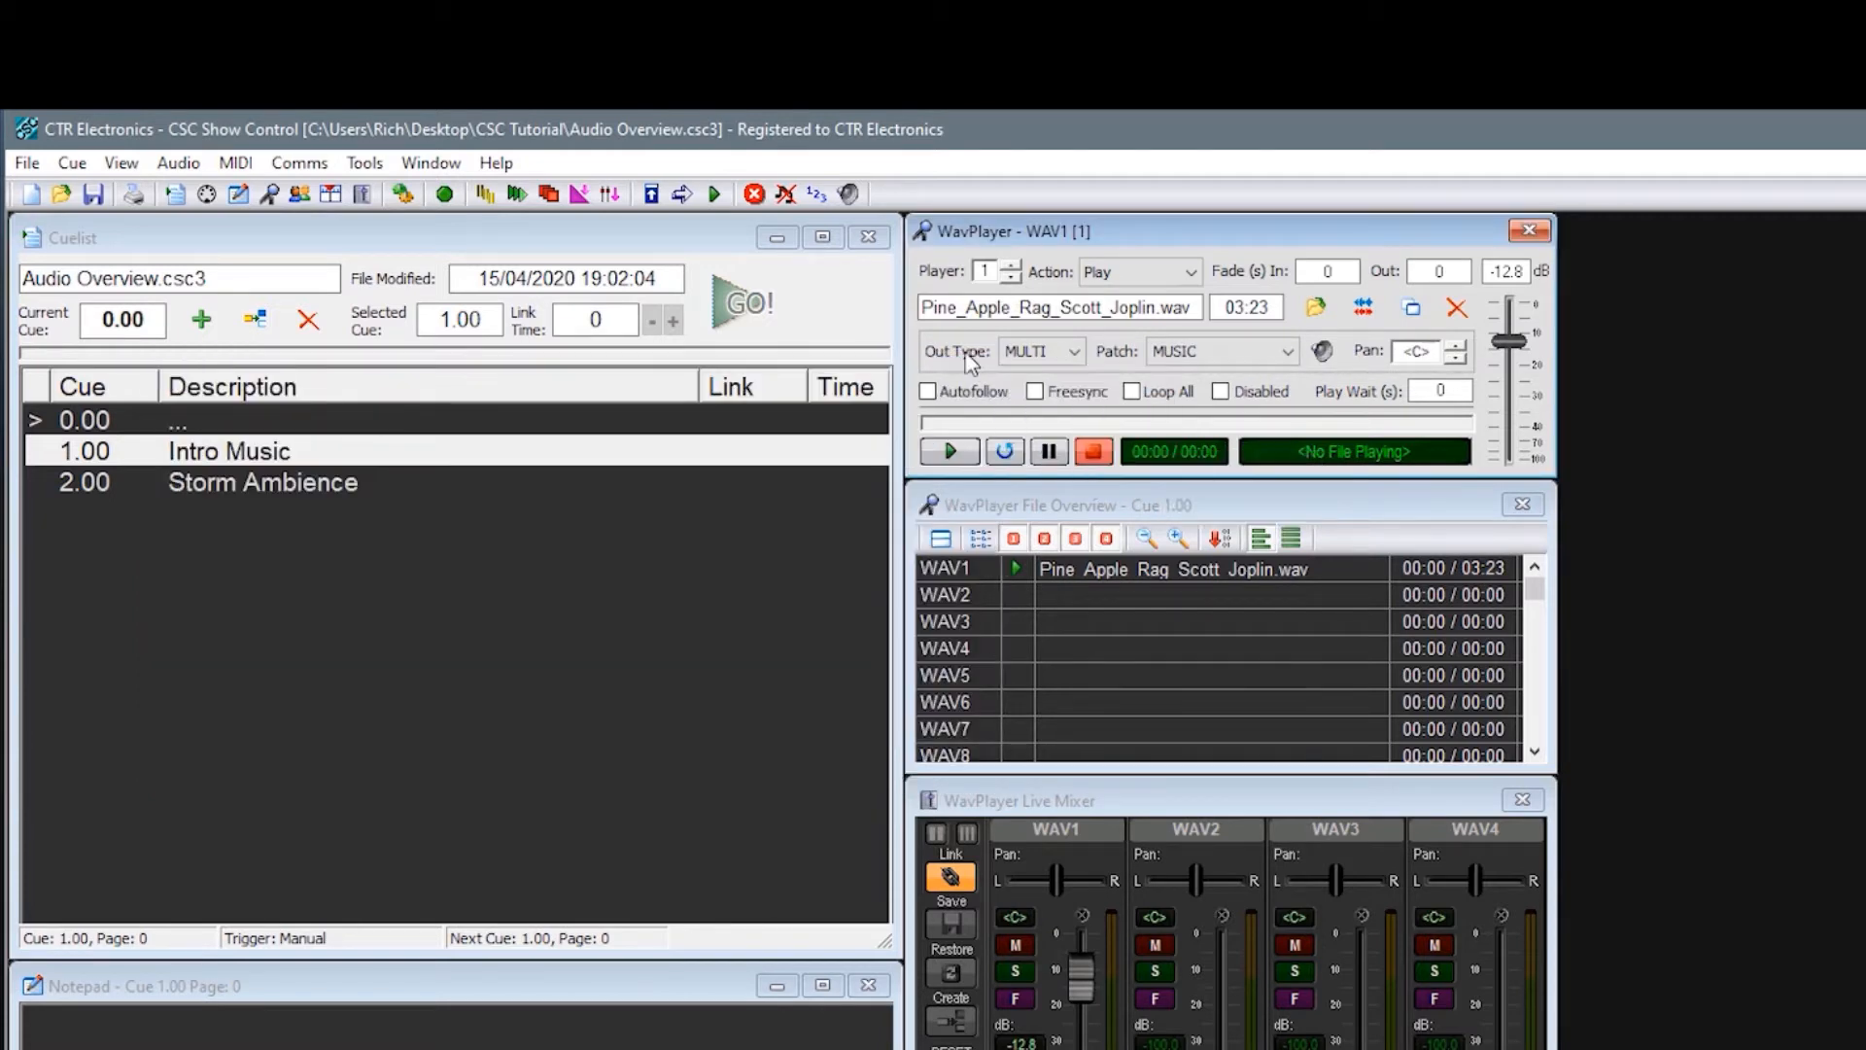
In the Wave Display for Pine_Apple_Rag_Scott_Joplin.wav, set the trim start just before the second phrase, at about 00:03.10.
left_click(1361, 311)
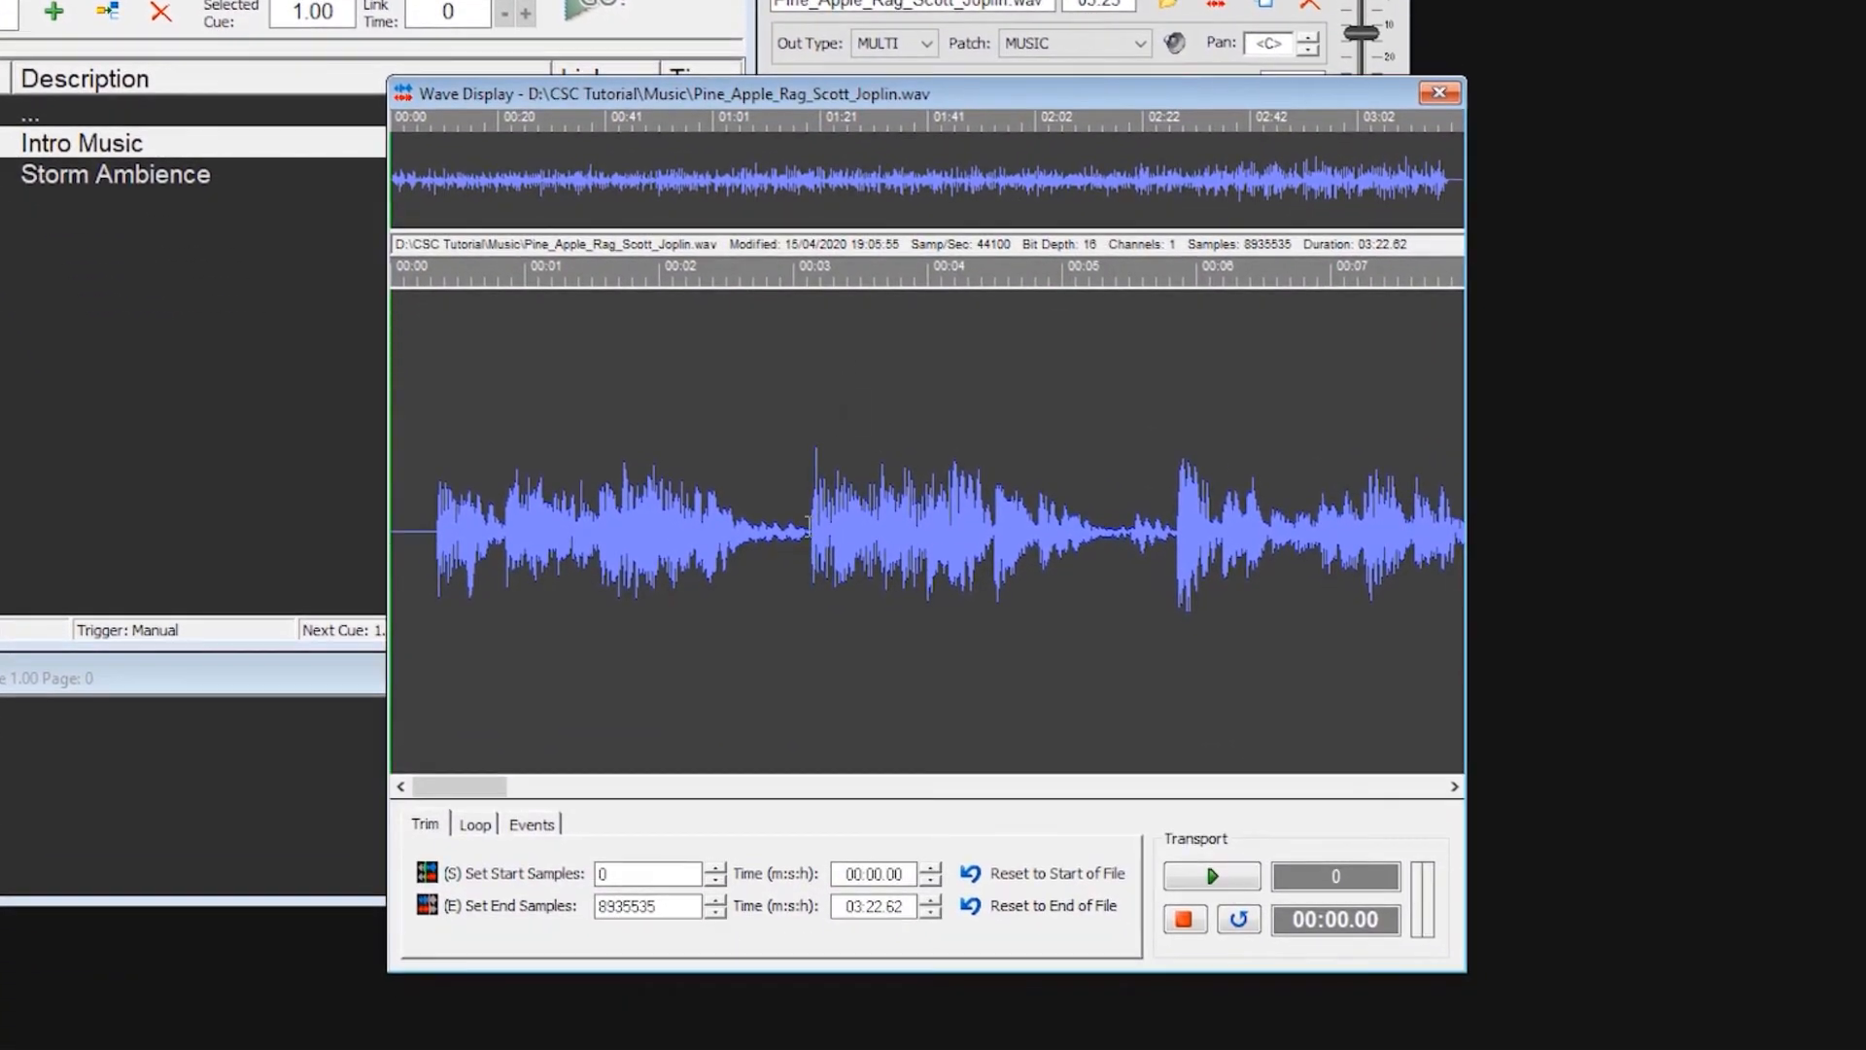
left_click(806, 524)
left_click(428, 873)
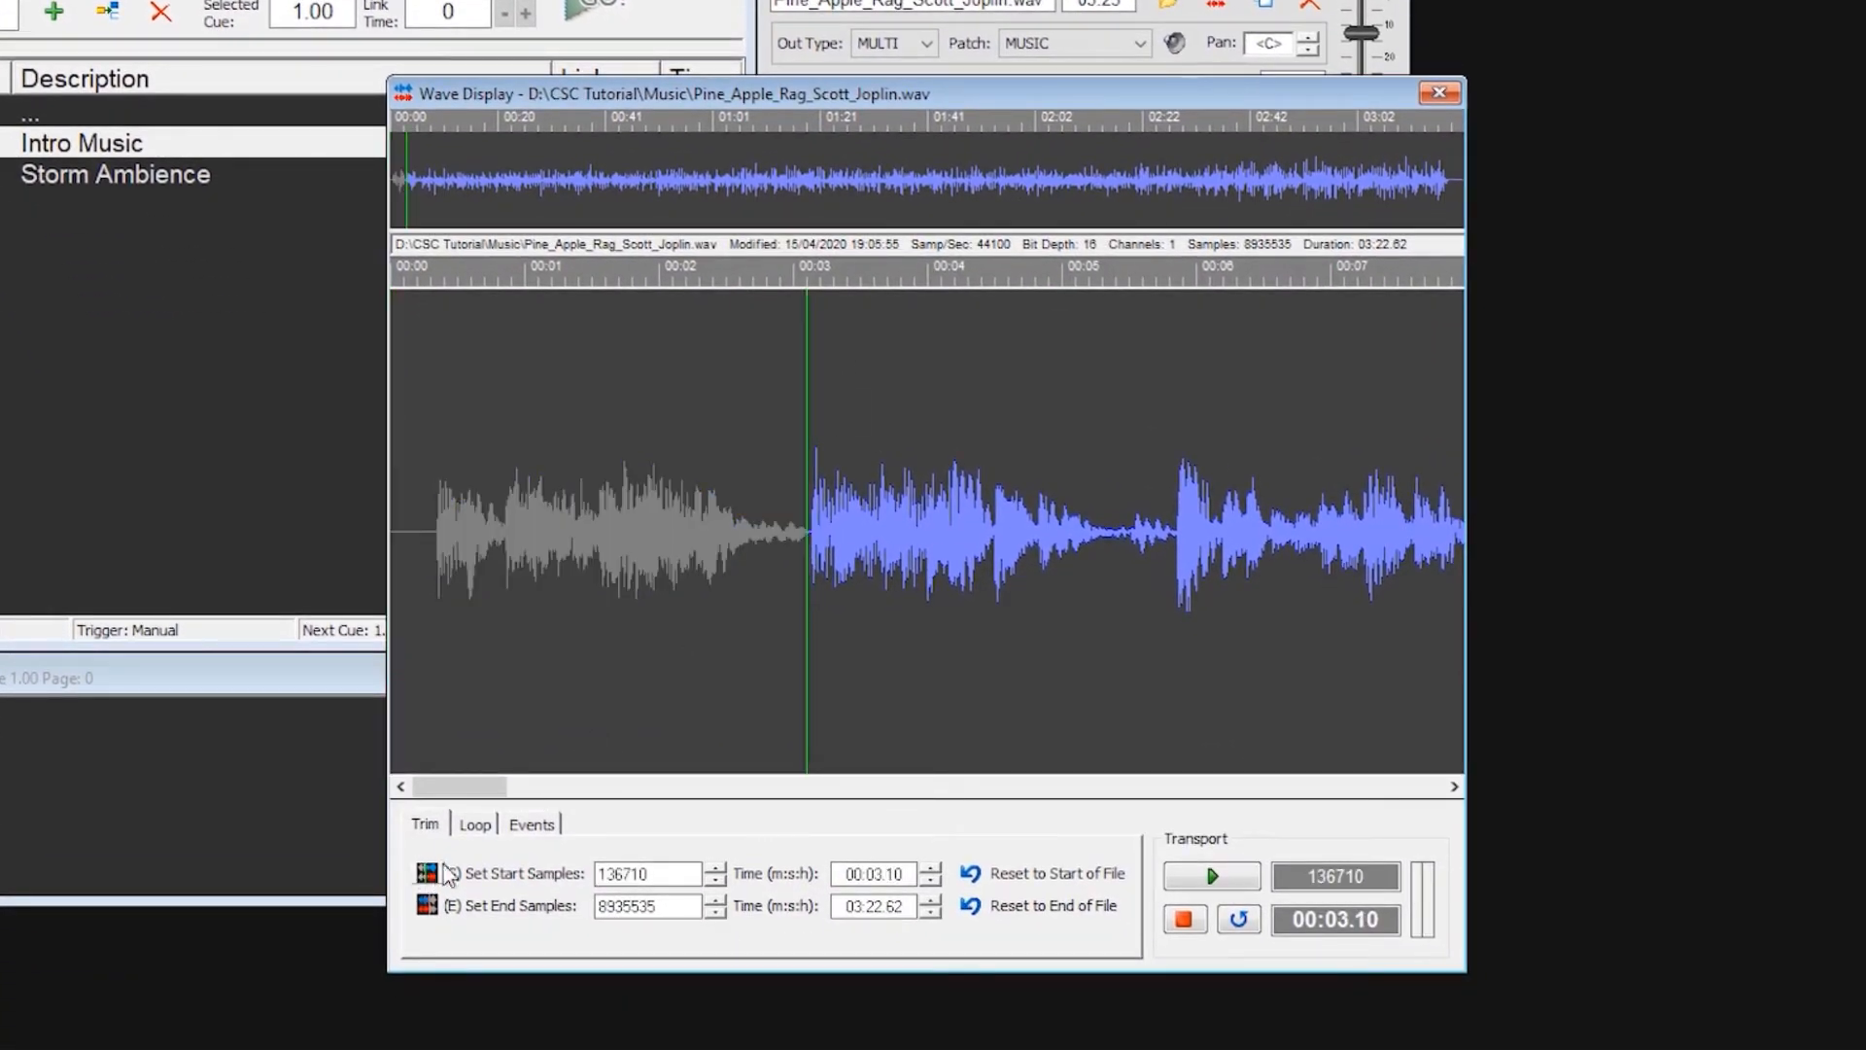
Review the loop modes available for the music file without changing No Loop.
left_click(475, 824)
left_click(499, 877)
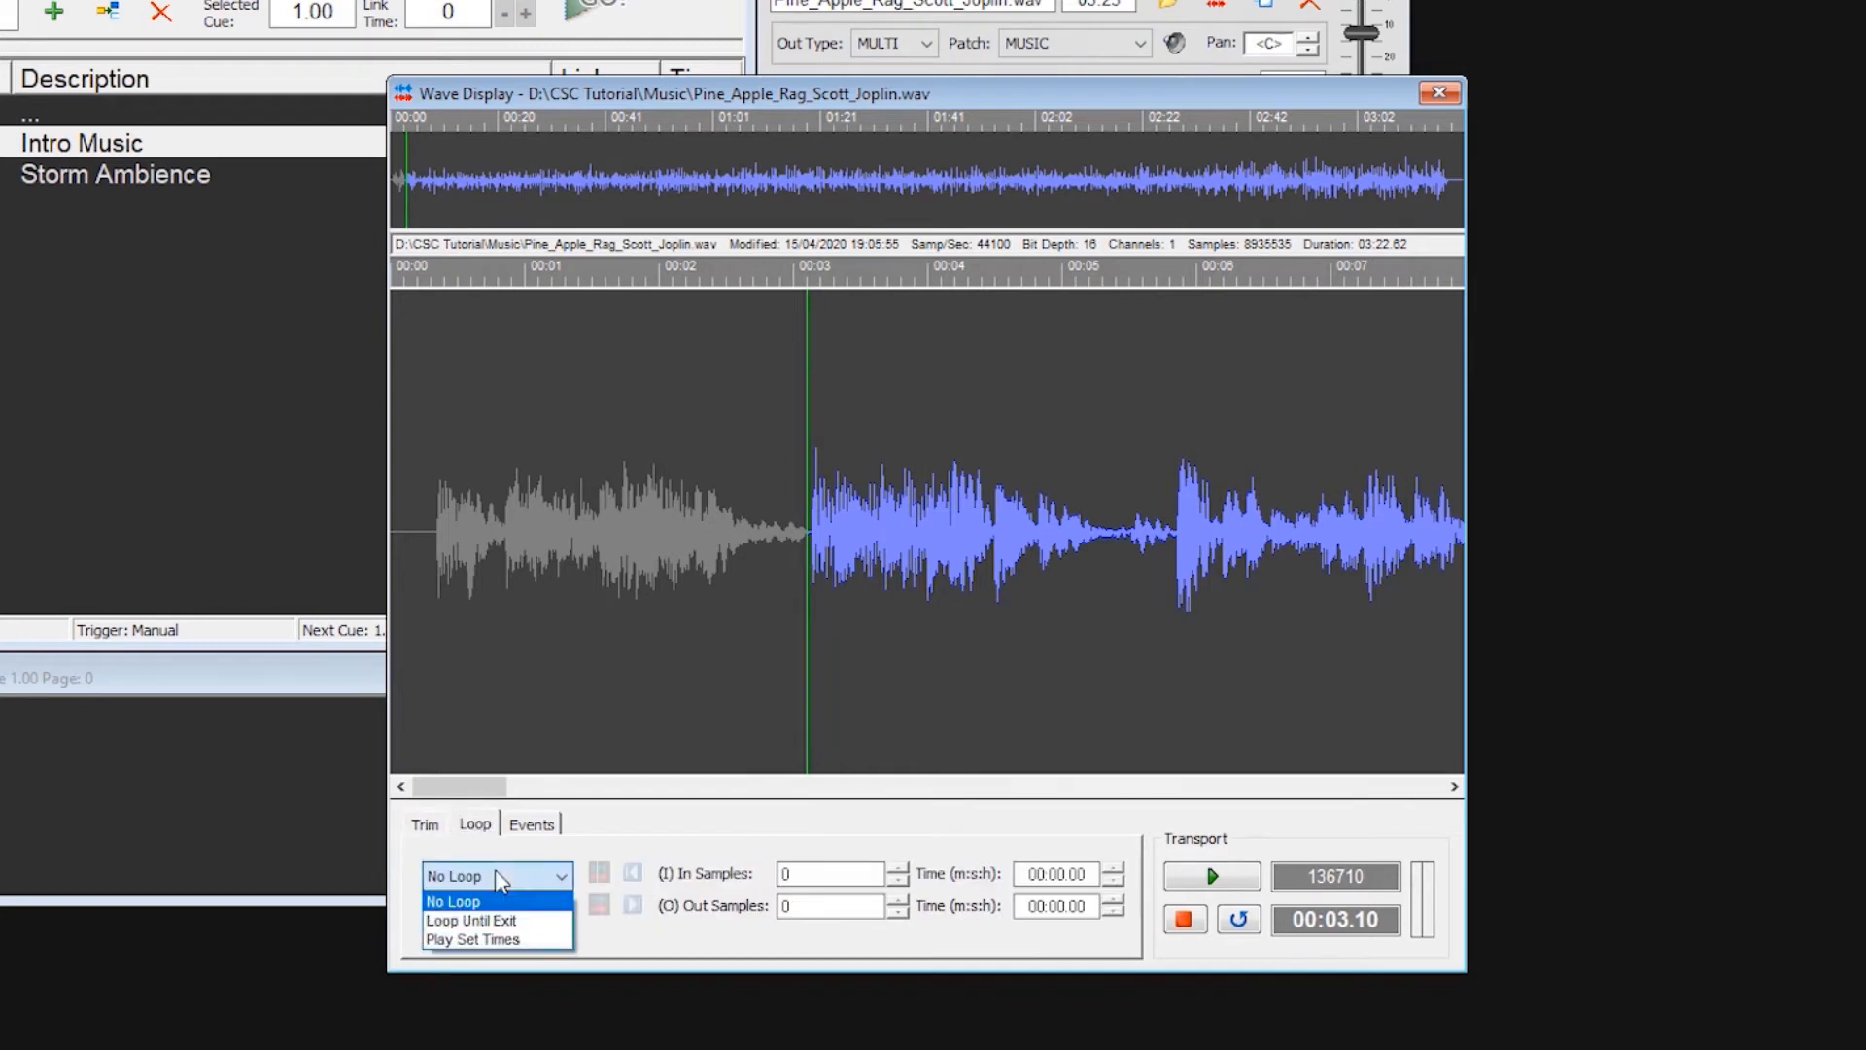
left_click(531, 824)
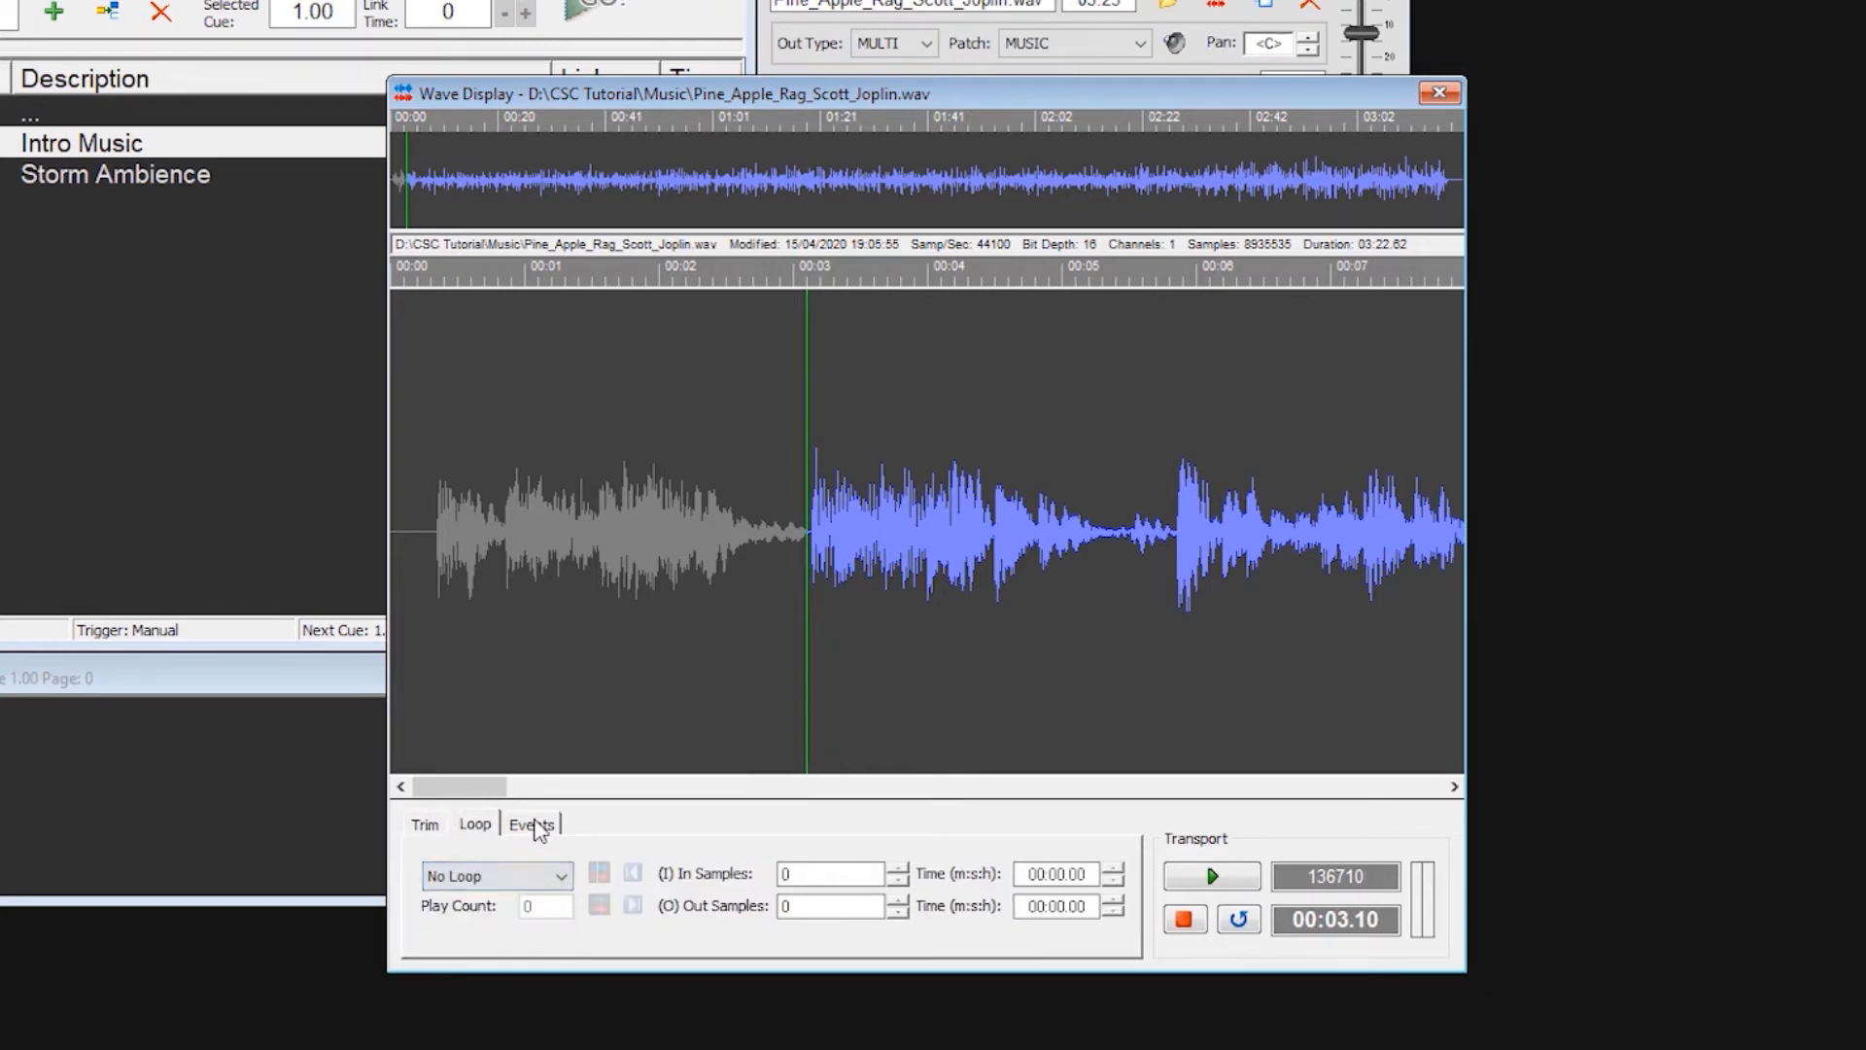
Add an event to the music file's waveform at about 00:19.33.
left_click(532, 825)
left_click_drag(475, 791, 546, 792)
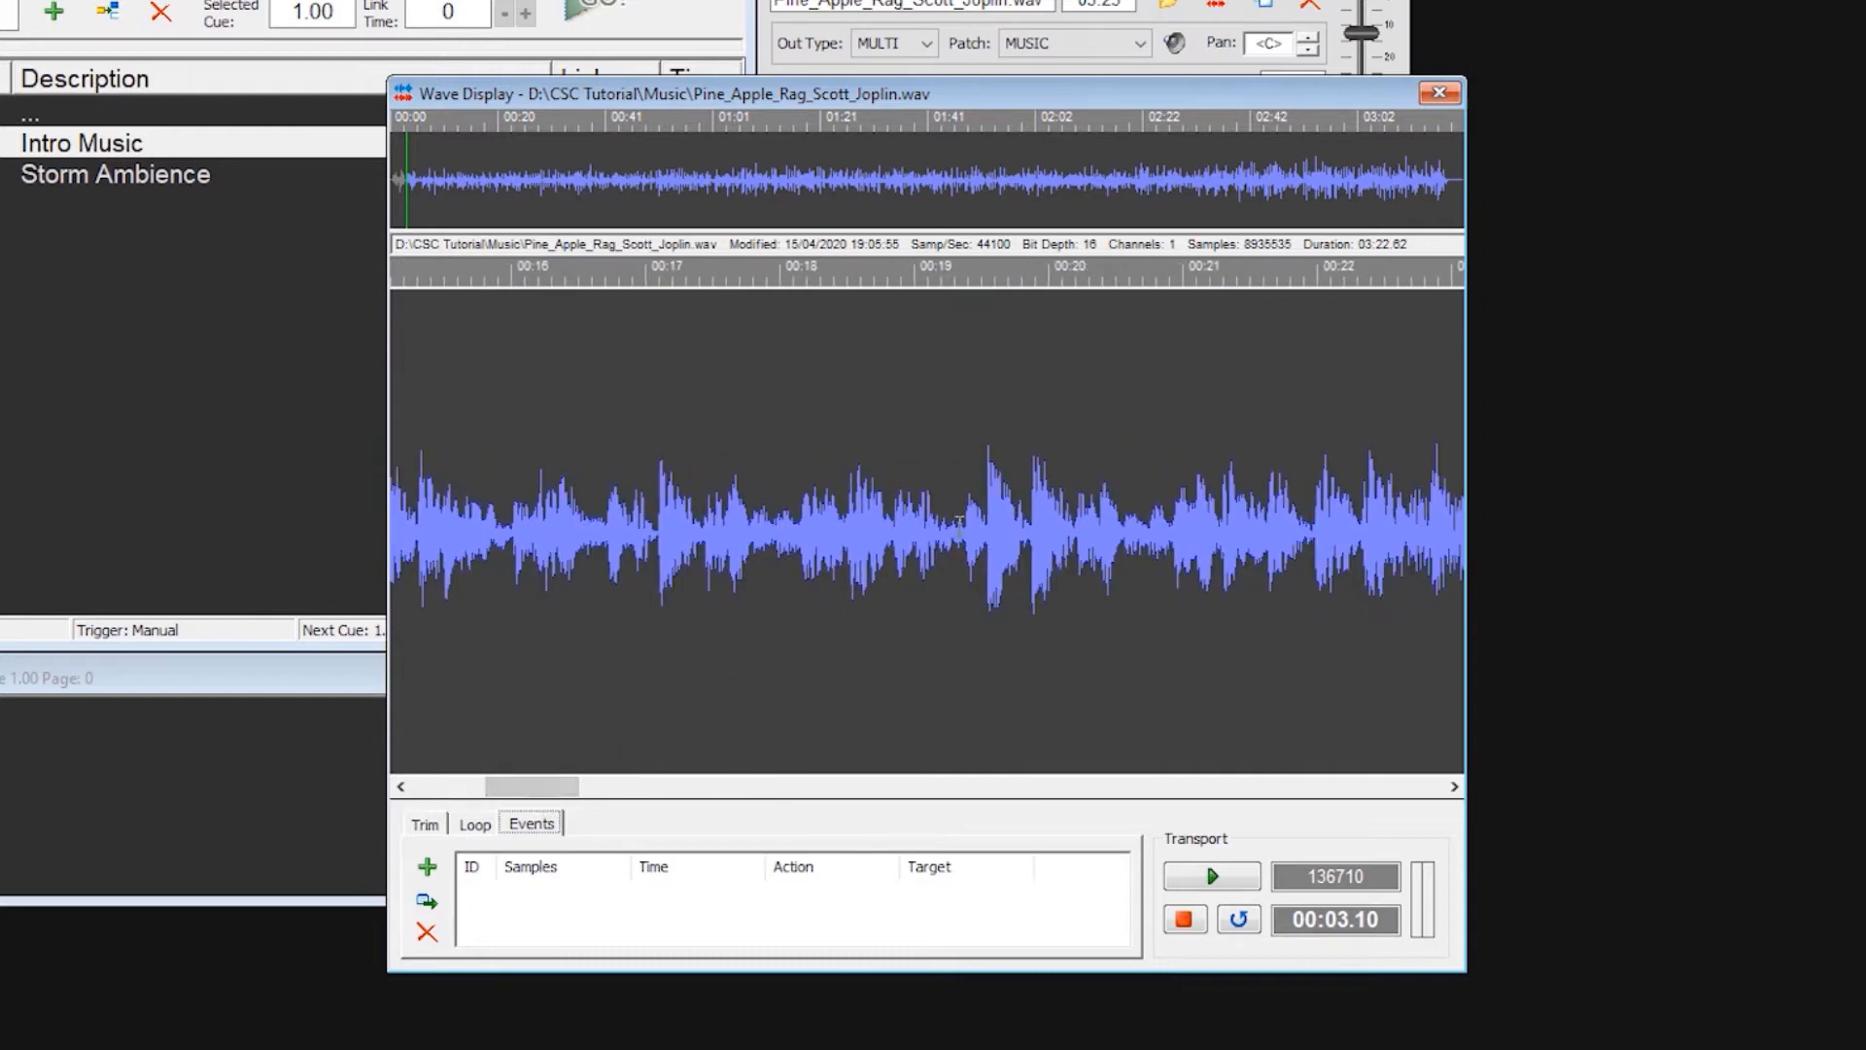
left_click(959, 559)
left_click(429, 868)
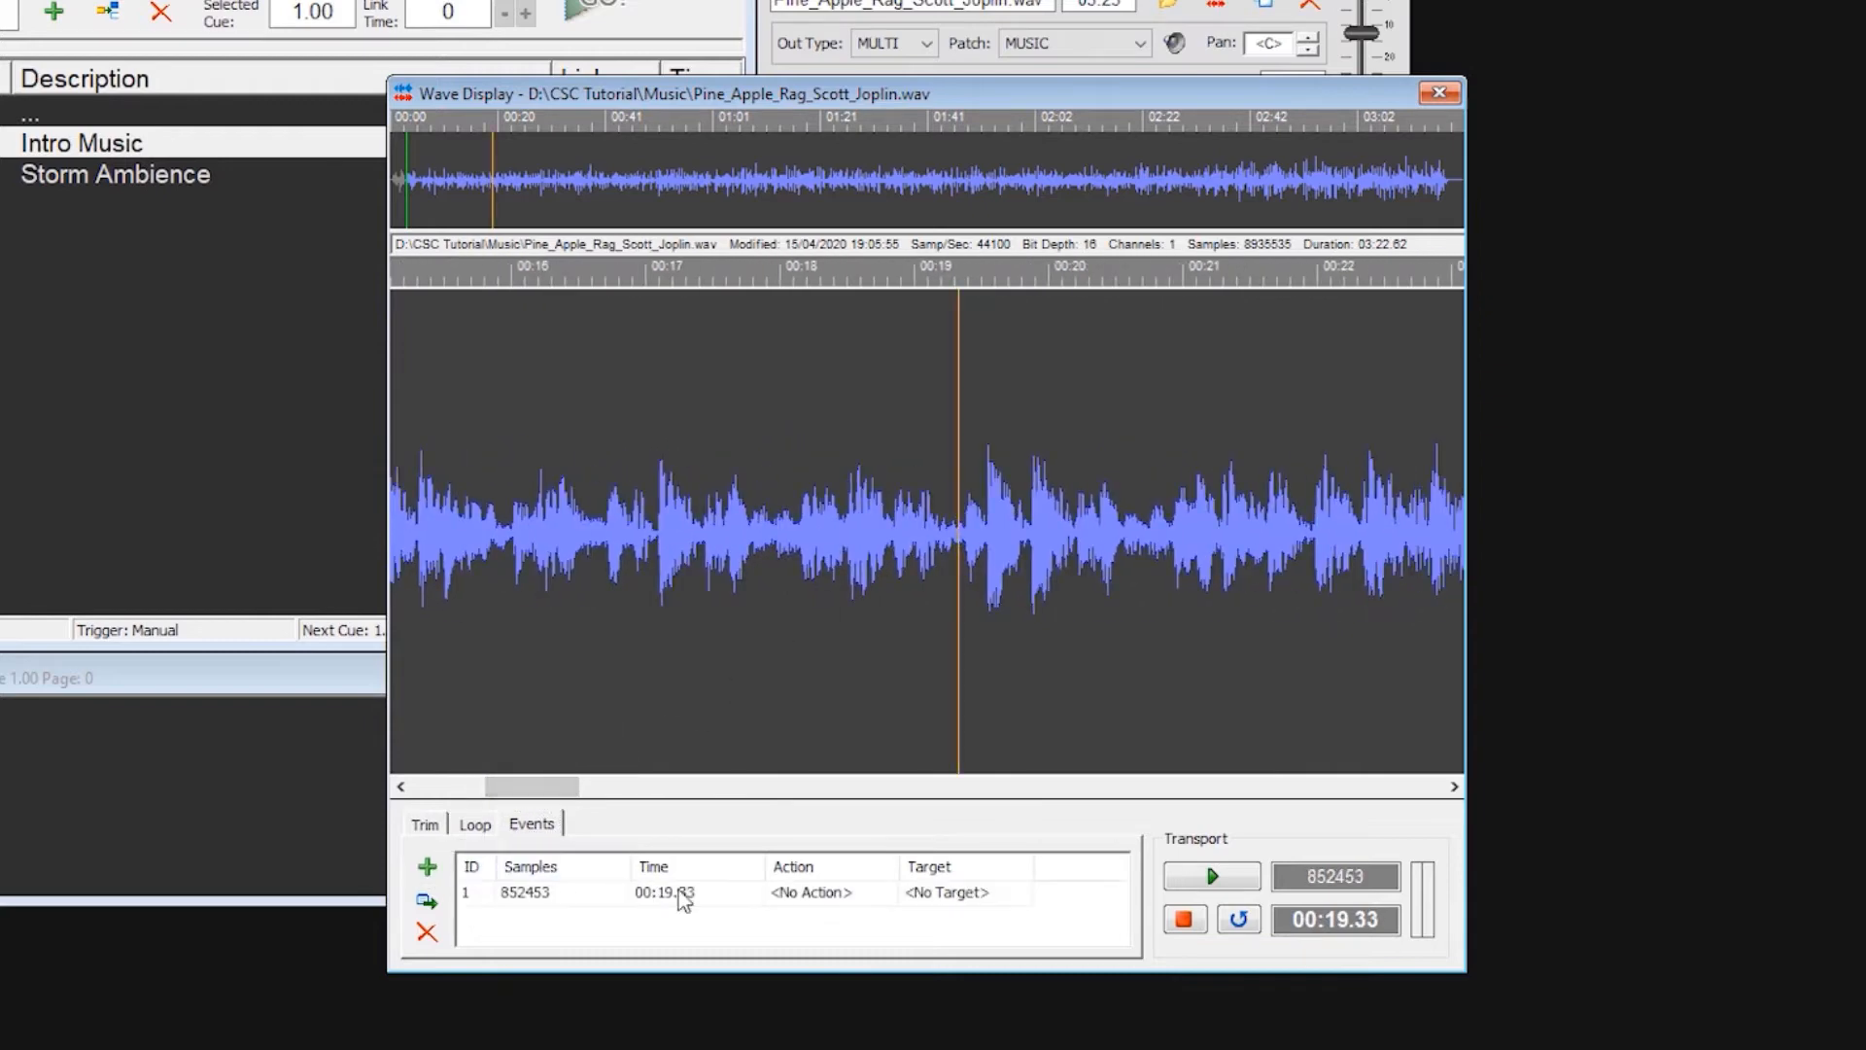
Set the new event's action to GO! Cue, choose its target, and close the Wave Display.
left_click(848, 896)
left_click(848, 896)
left_click(868, 929)
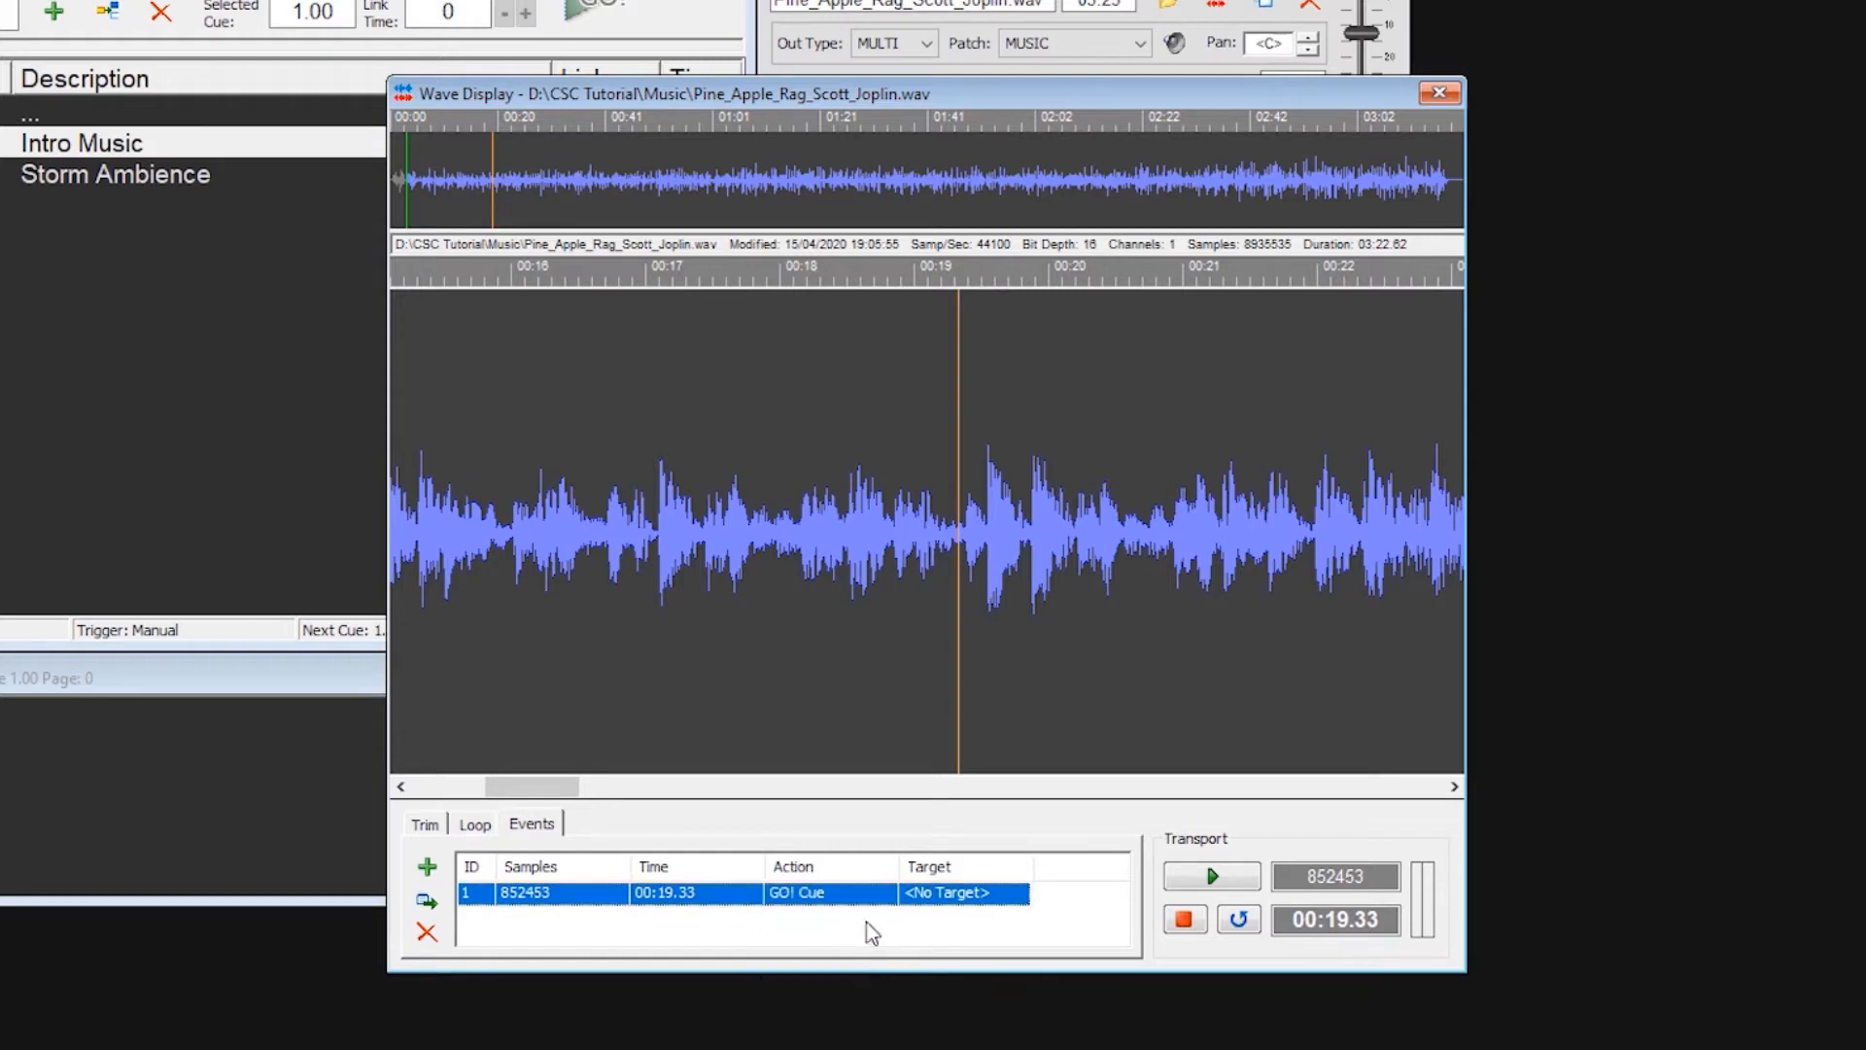
left_click(960, 892)
left_click(959, 950)
left_click(1453, 90)
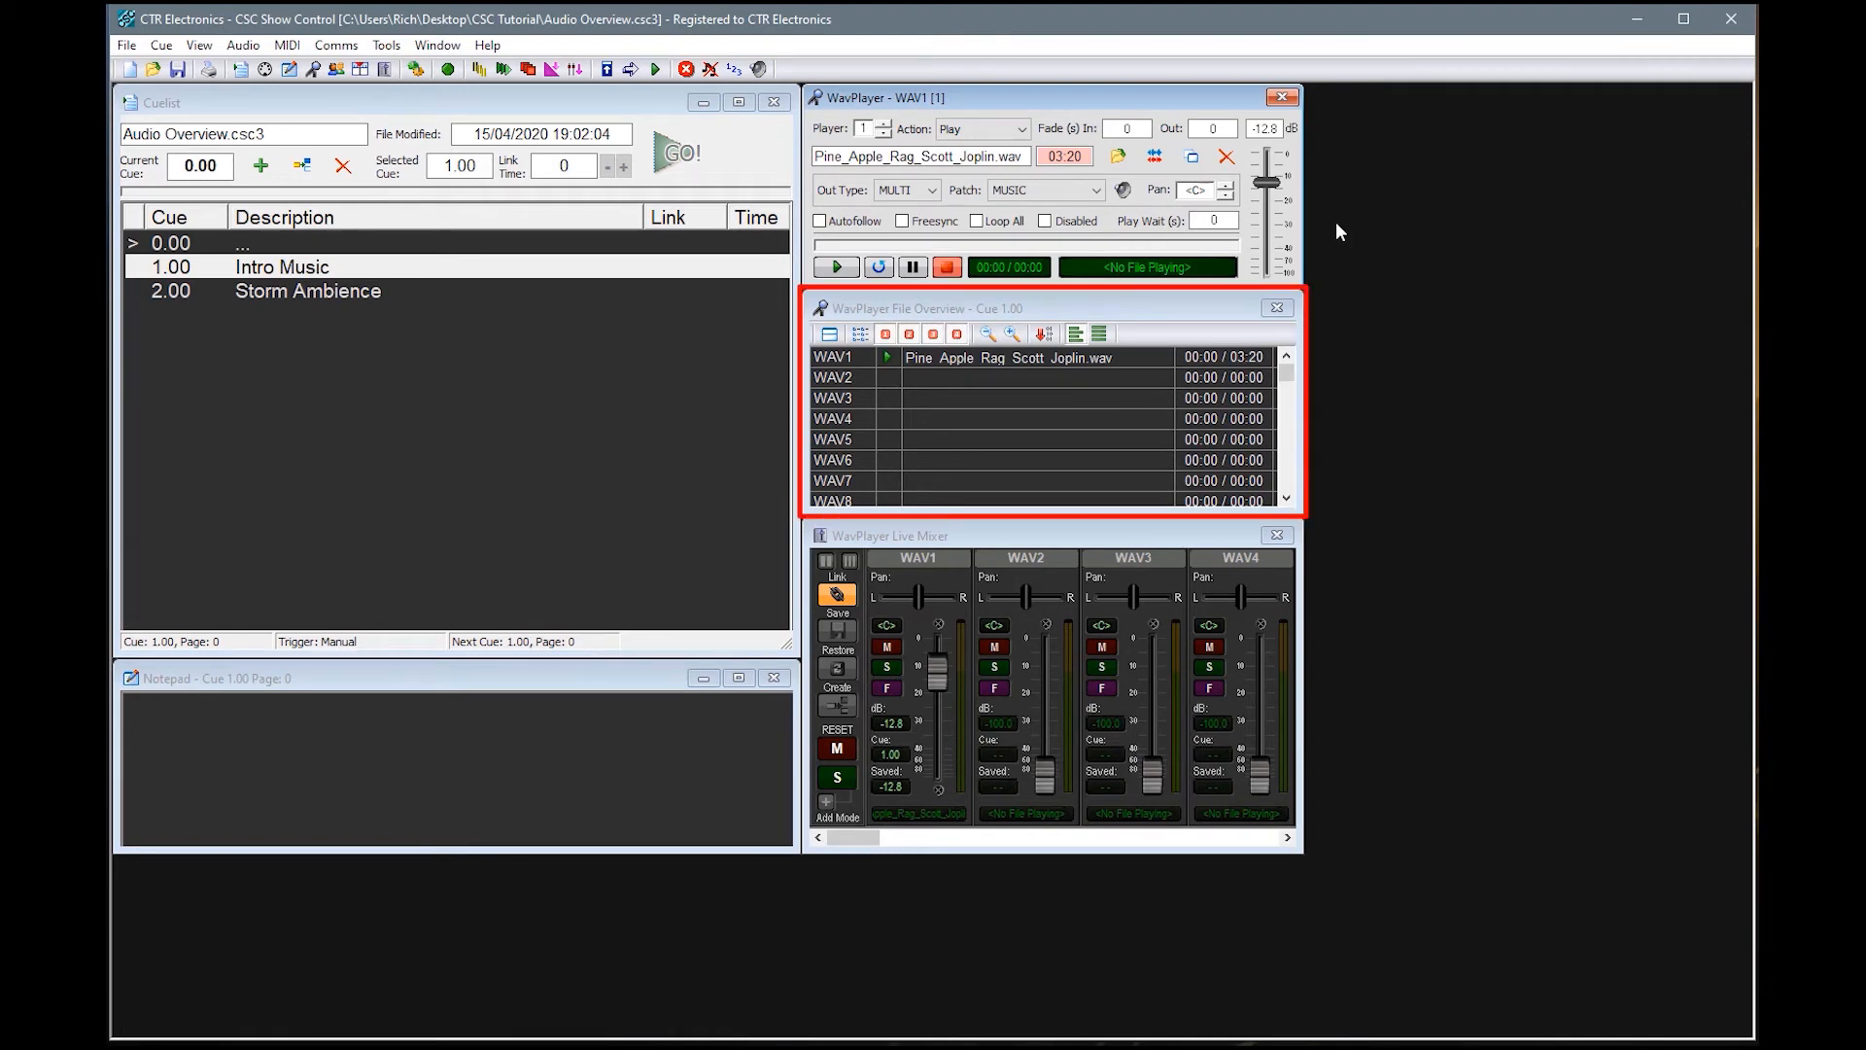
Select the Storm Ambience cue, look through the settings of its players WAV1 to WAV5, and run the cue.
left_click(337, 293)
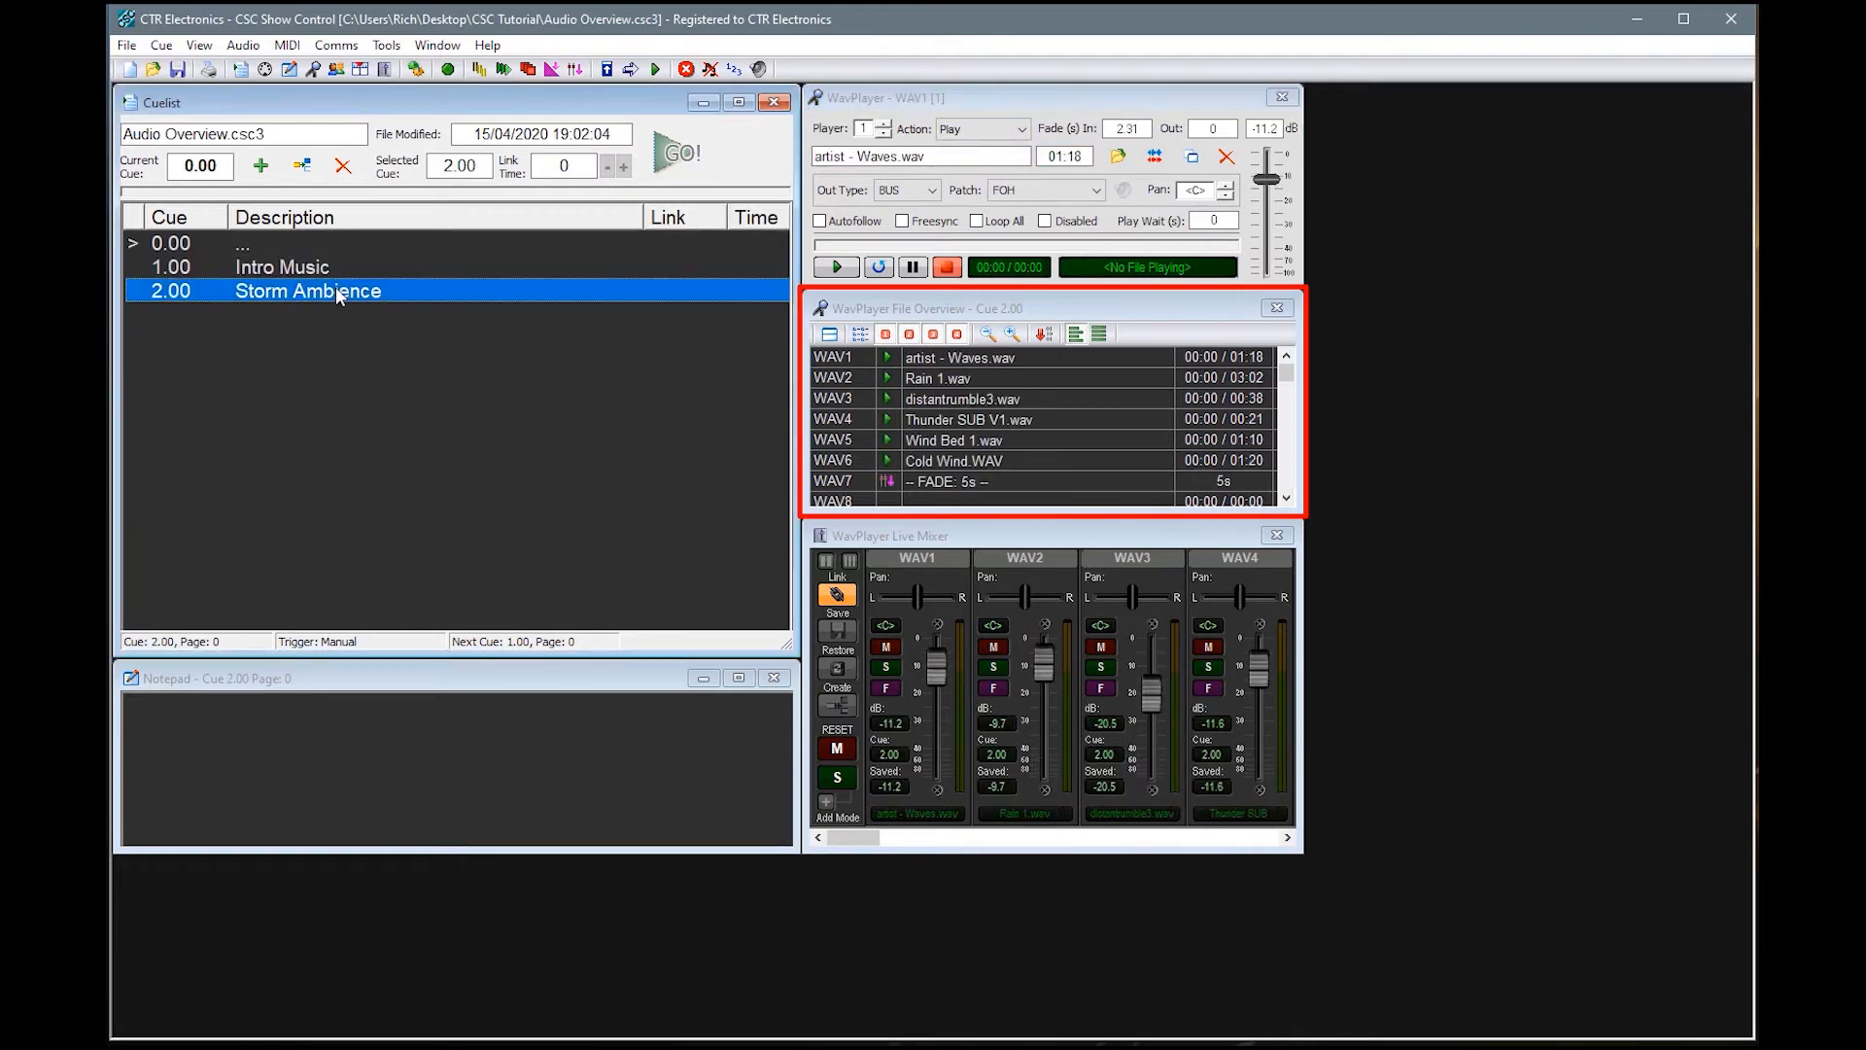
left_click(938, 379)
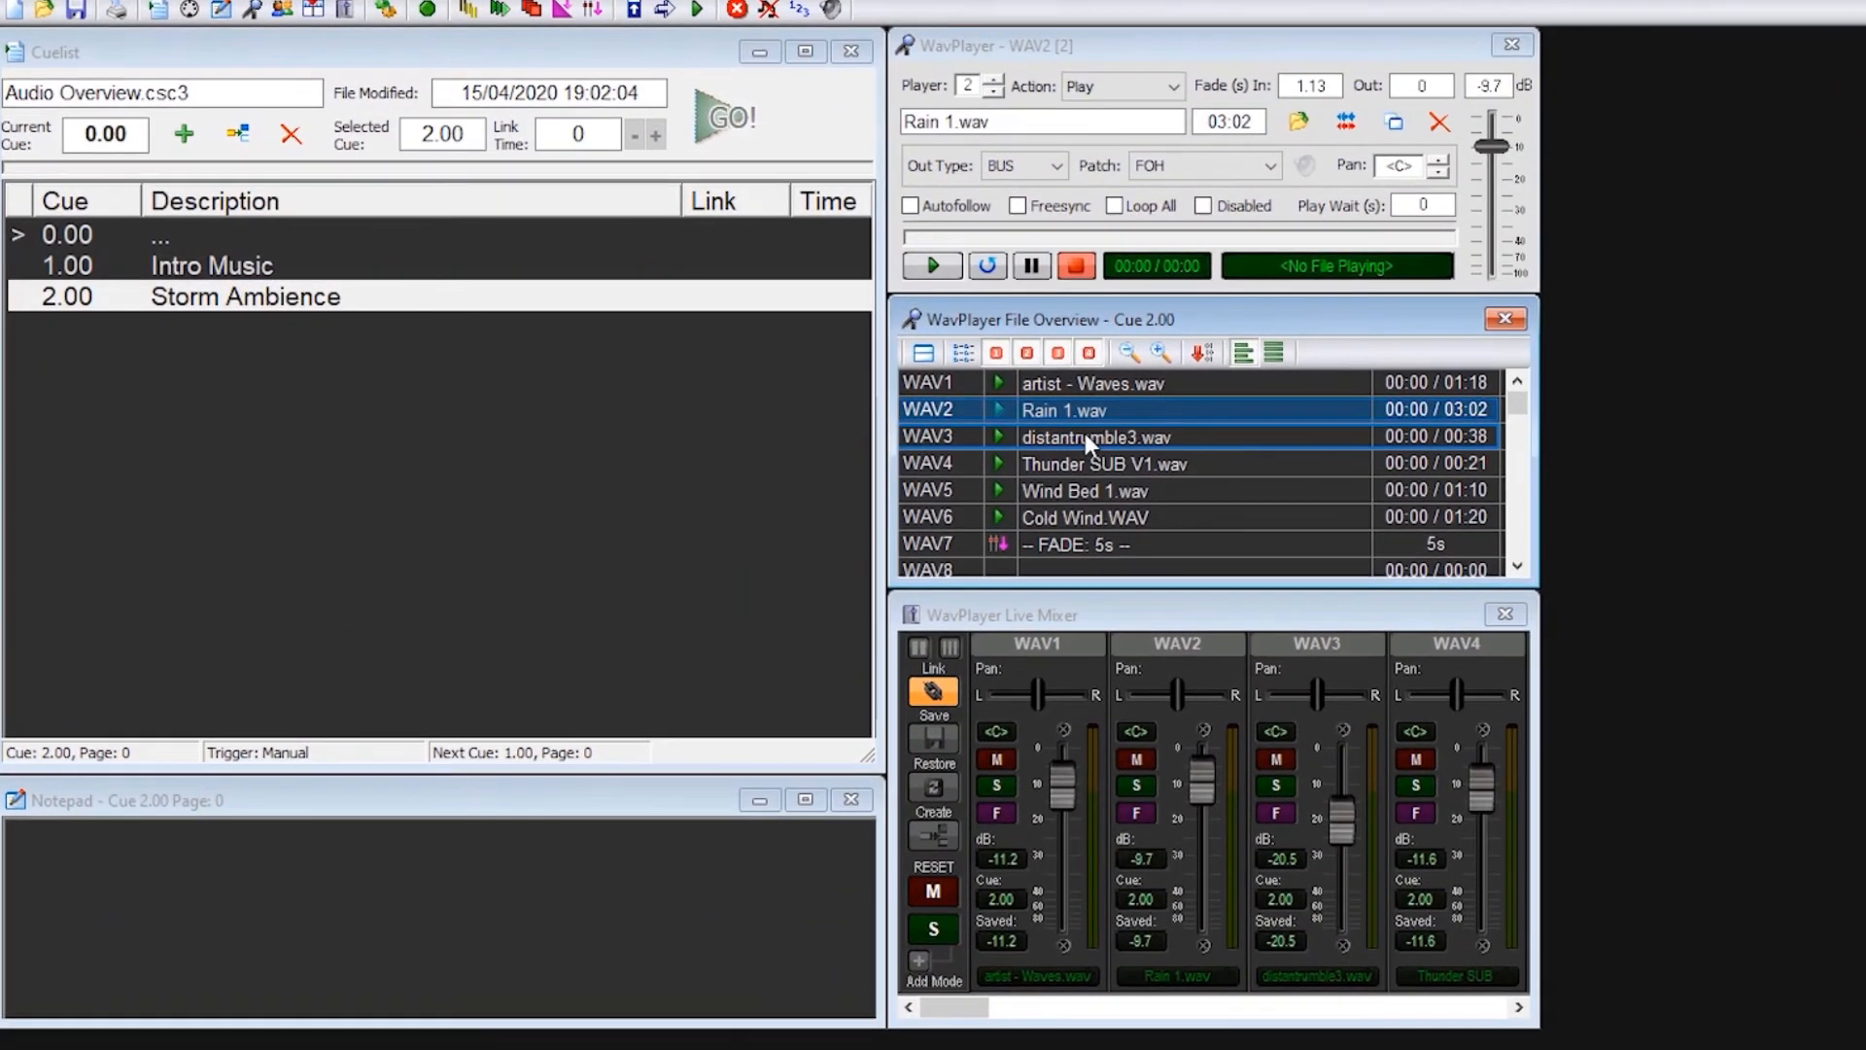
left_click(1085, 434)
left_click(1092, 456)
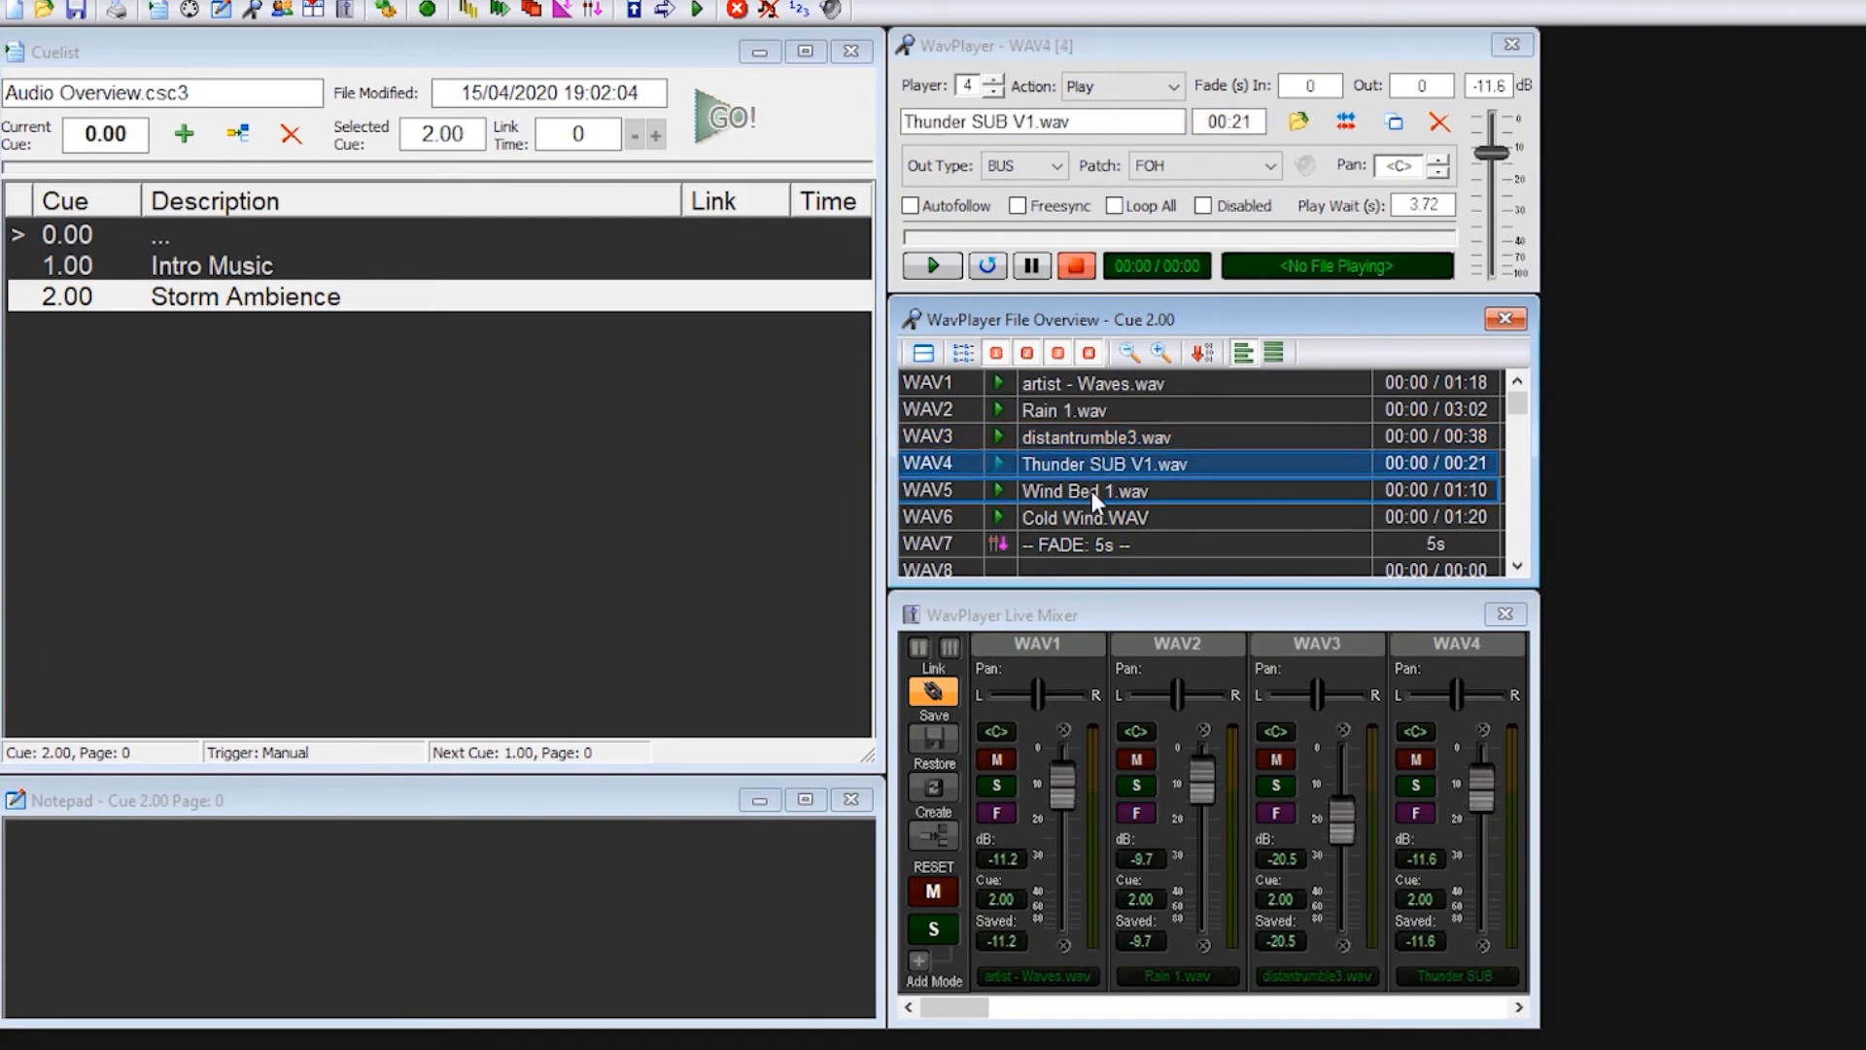
left_click(1093, 491)
left_click(1105, 385)
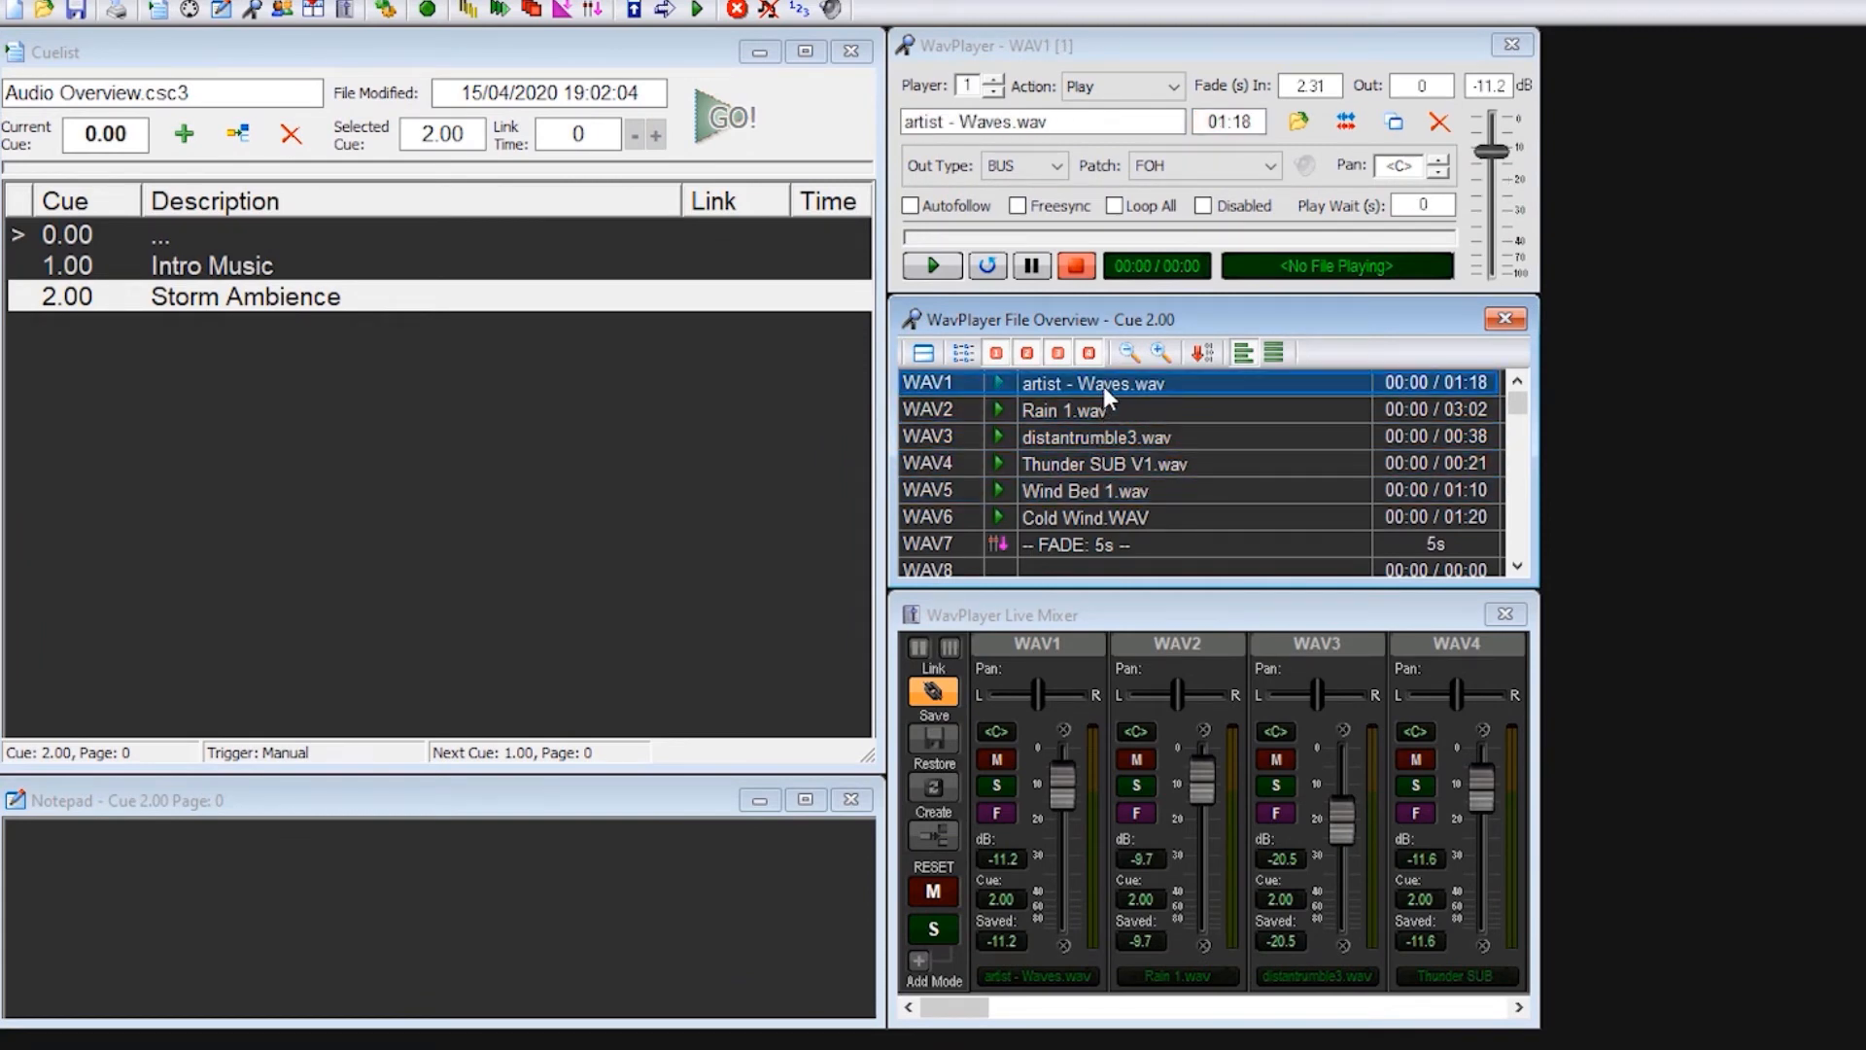
left_click(722, 118)
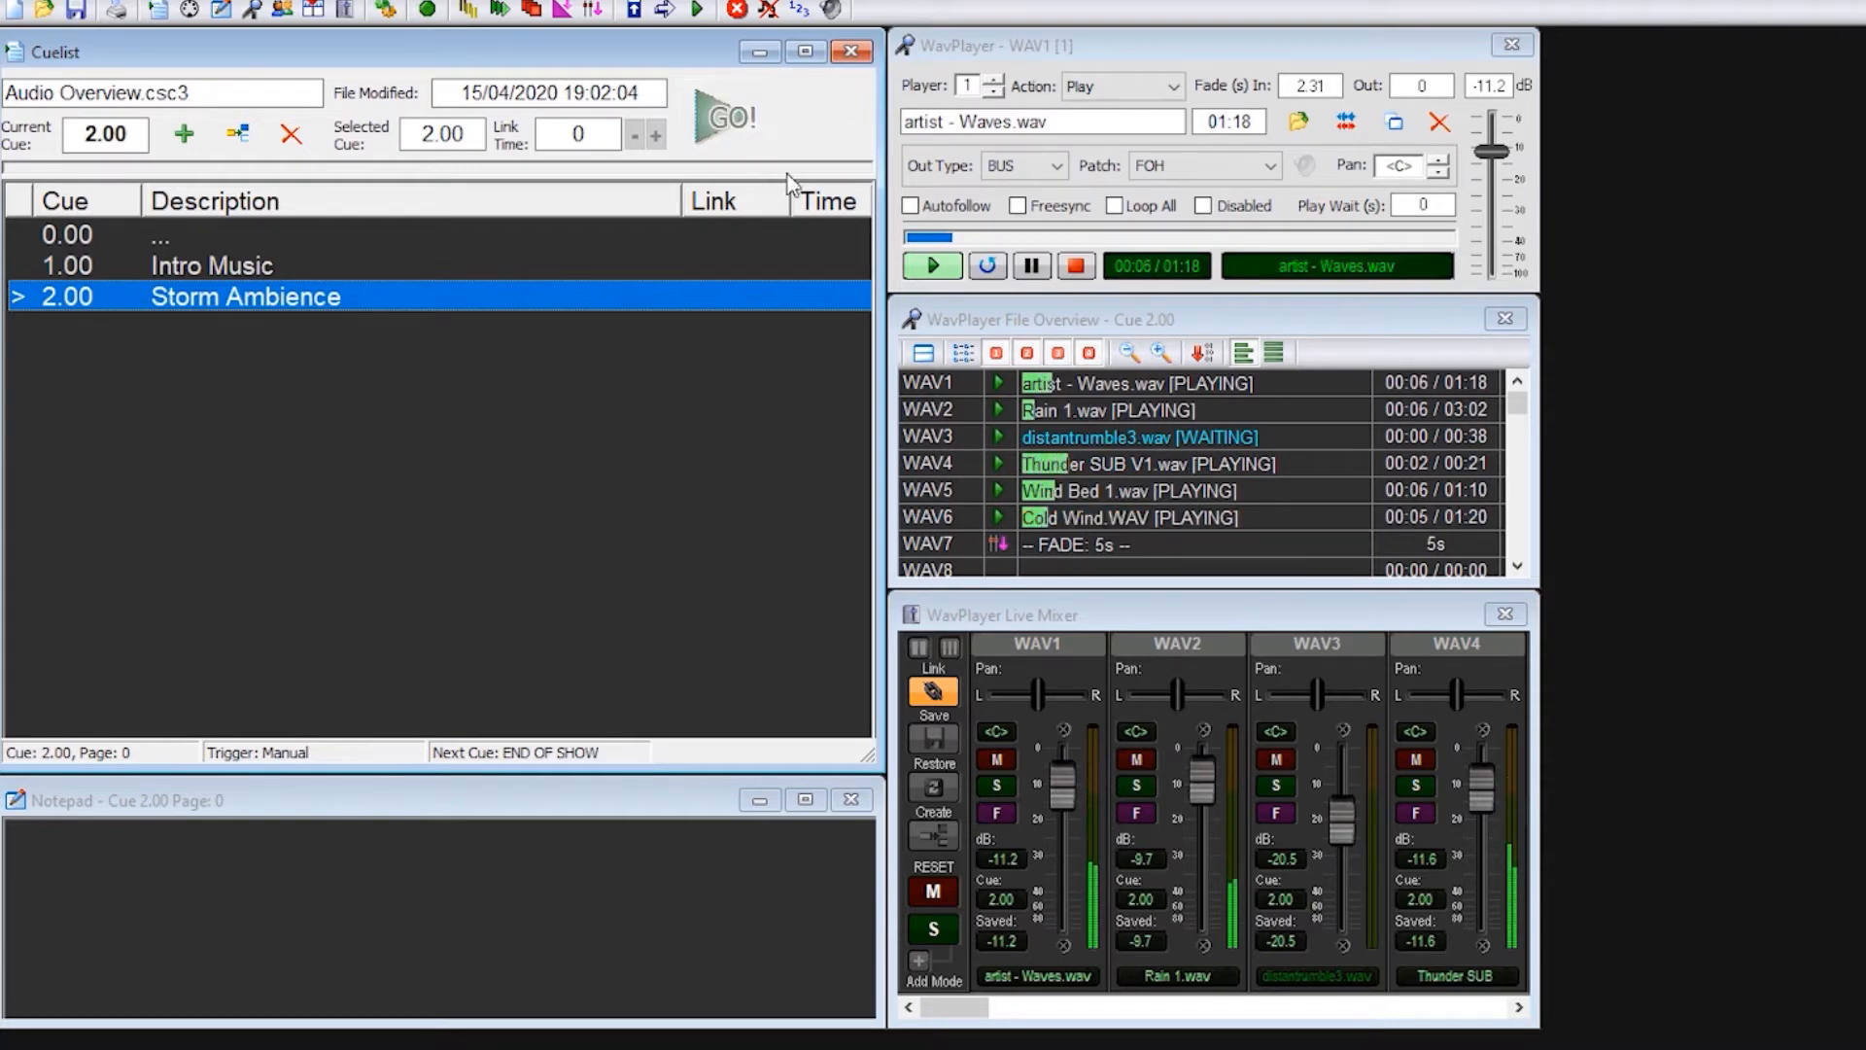
Hide and restore the first two player banks in the file overview, and turn its split view on and off.
left_click(999, 356)
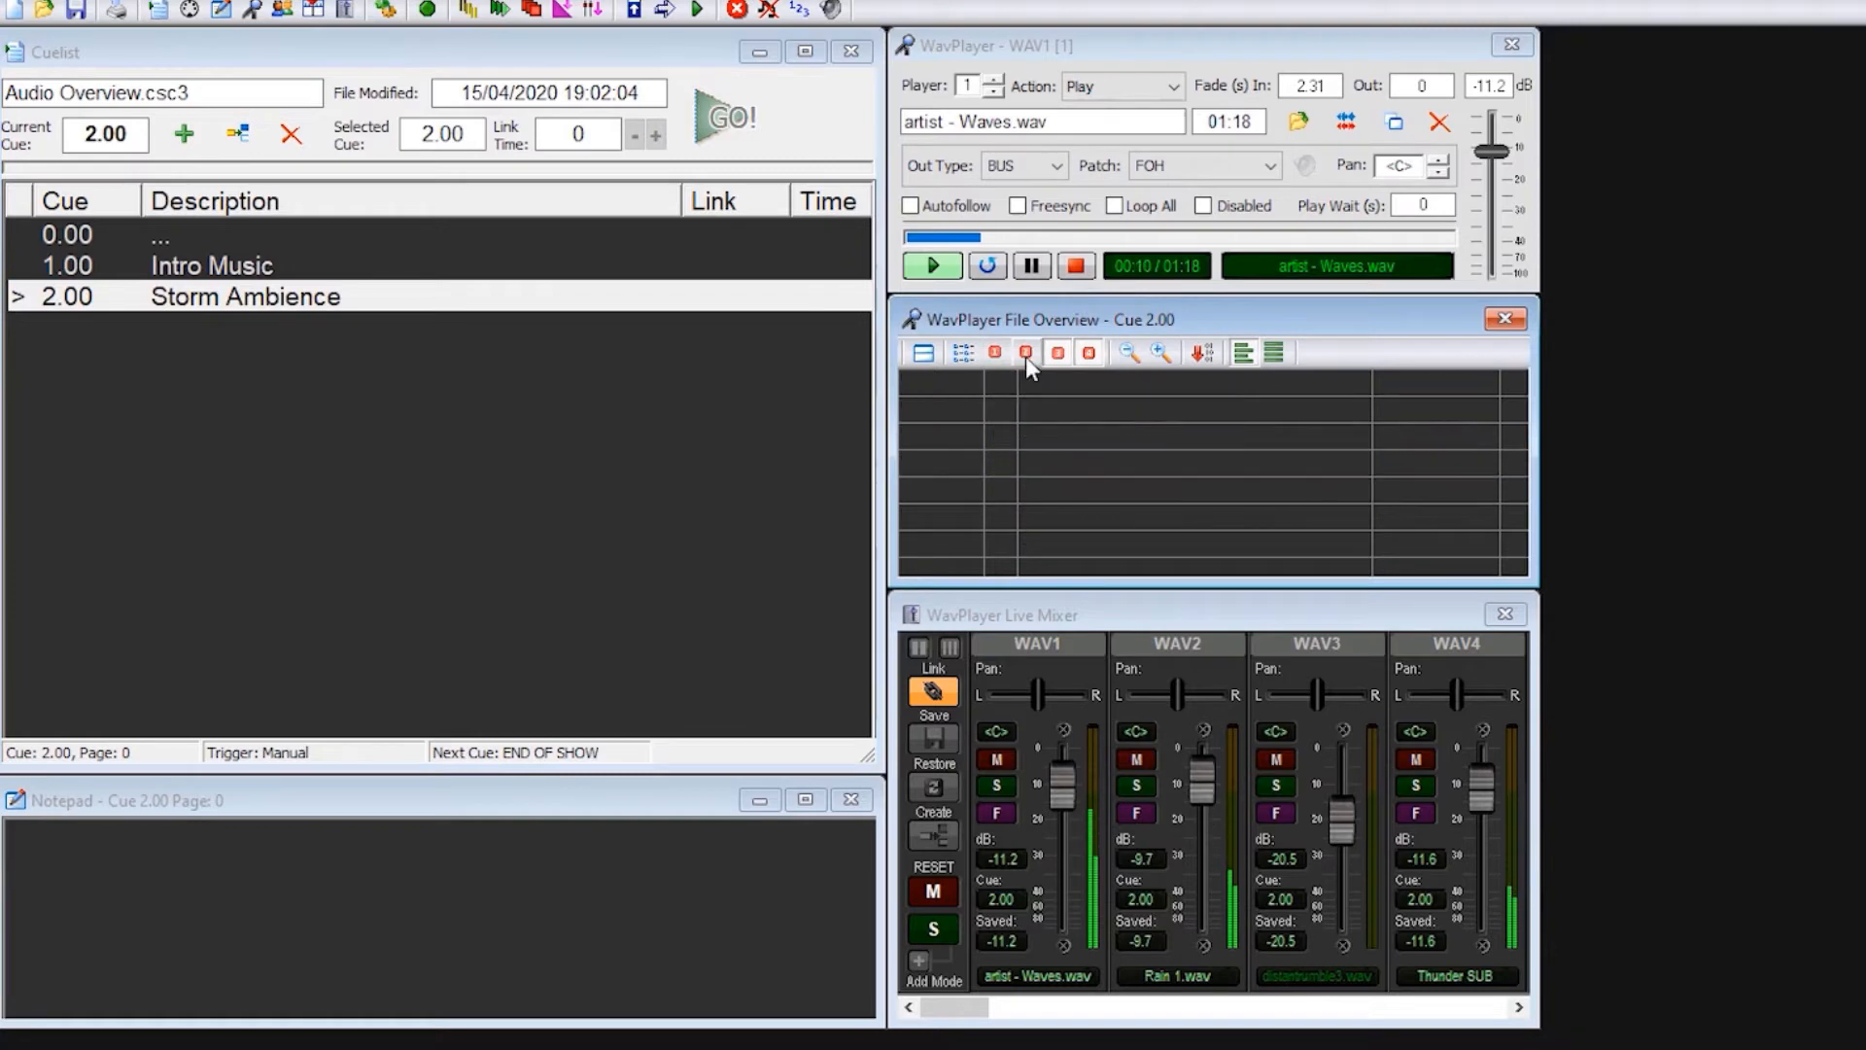
left_click(1027, 358)
left_click(997, 357)
left_click(925, 359)
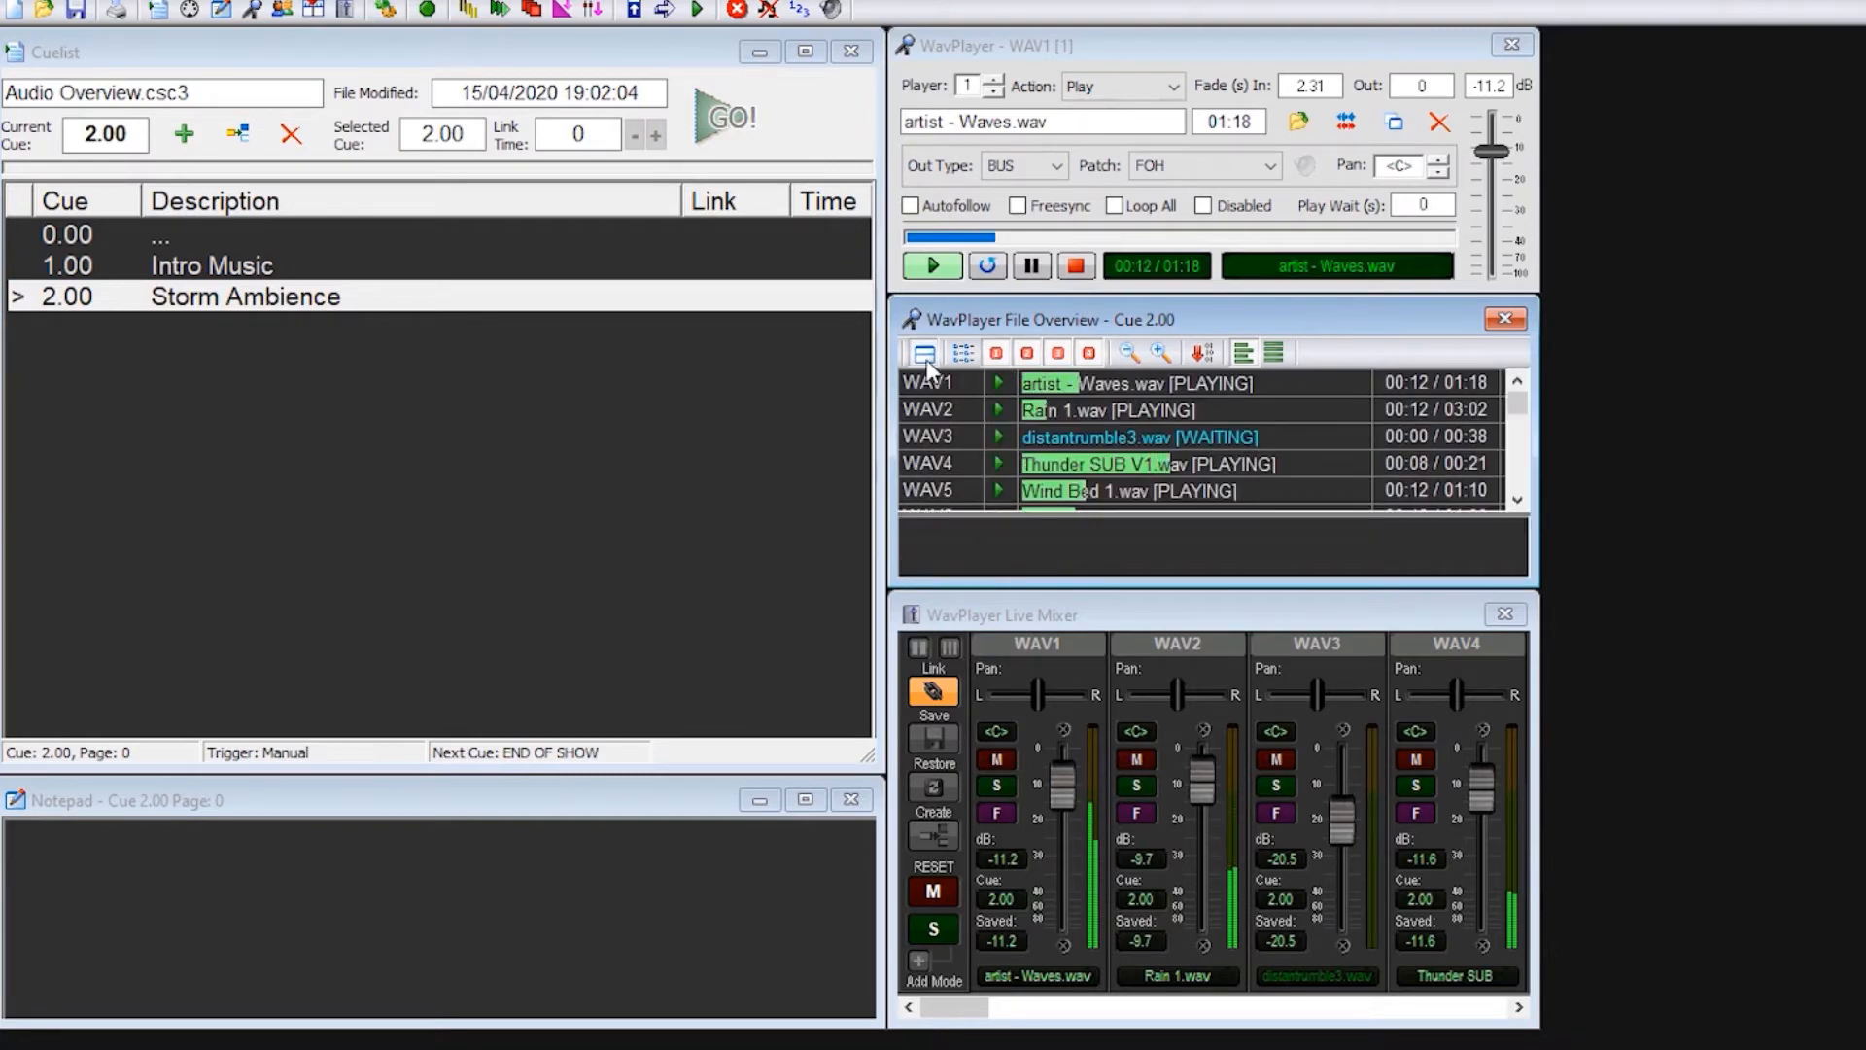
left_click(926, 360)
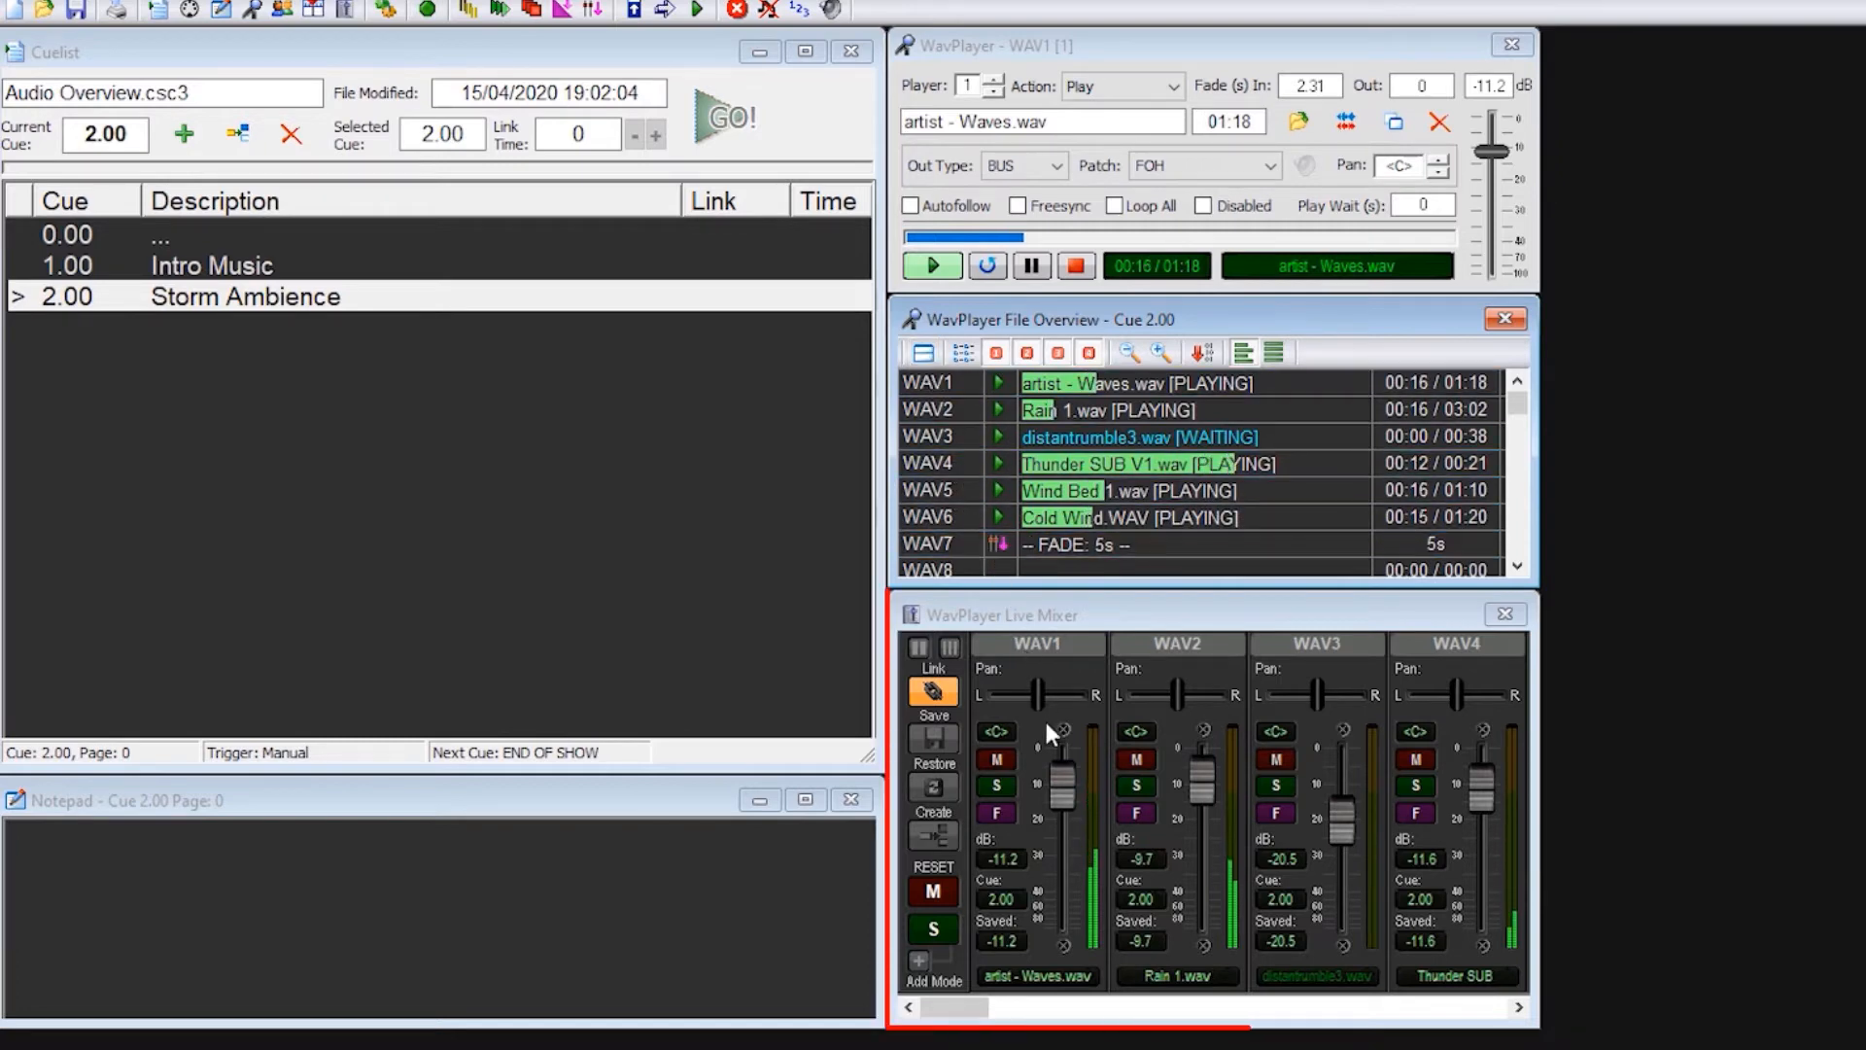
With the live mixer linked, lower WAV1 to about -22.8 dB, WAV2 to about -14.6 dB and WAV3 to about -38.4 dB.
mouse_move(1065, 784)
left_mouse_down()
mouse_move(1059, 897)
mouse_move(1064, 801)
left_mouse_up()
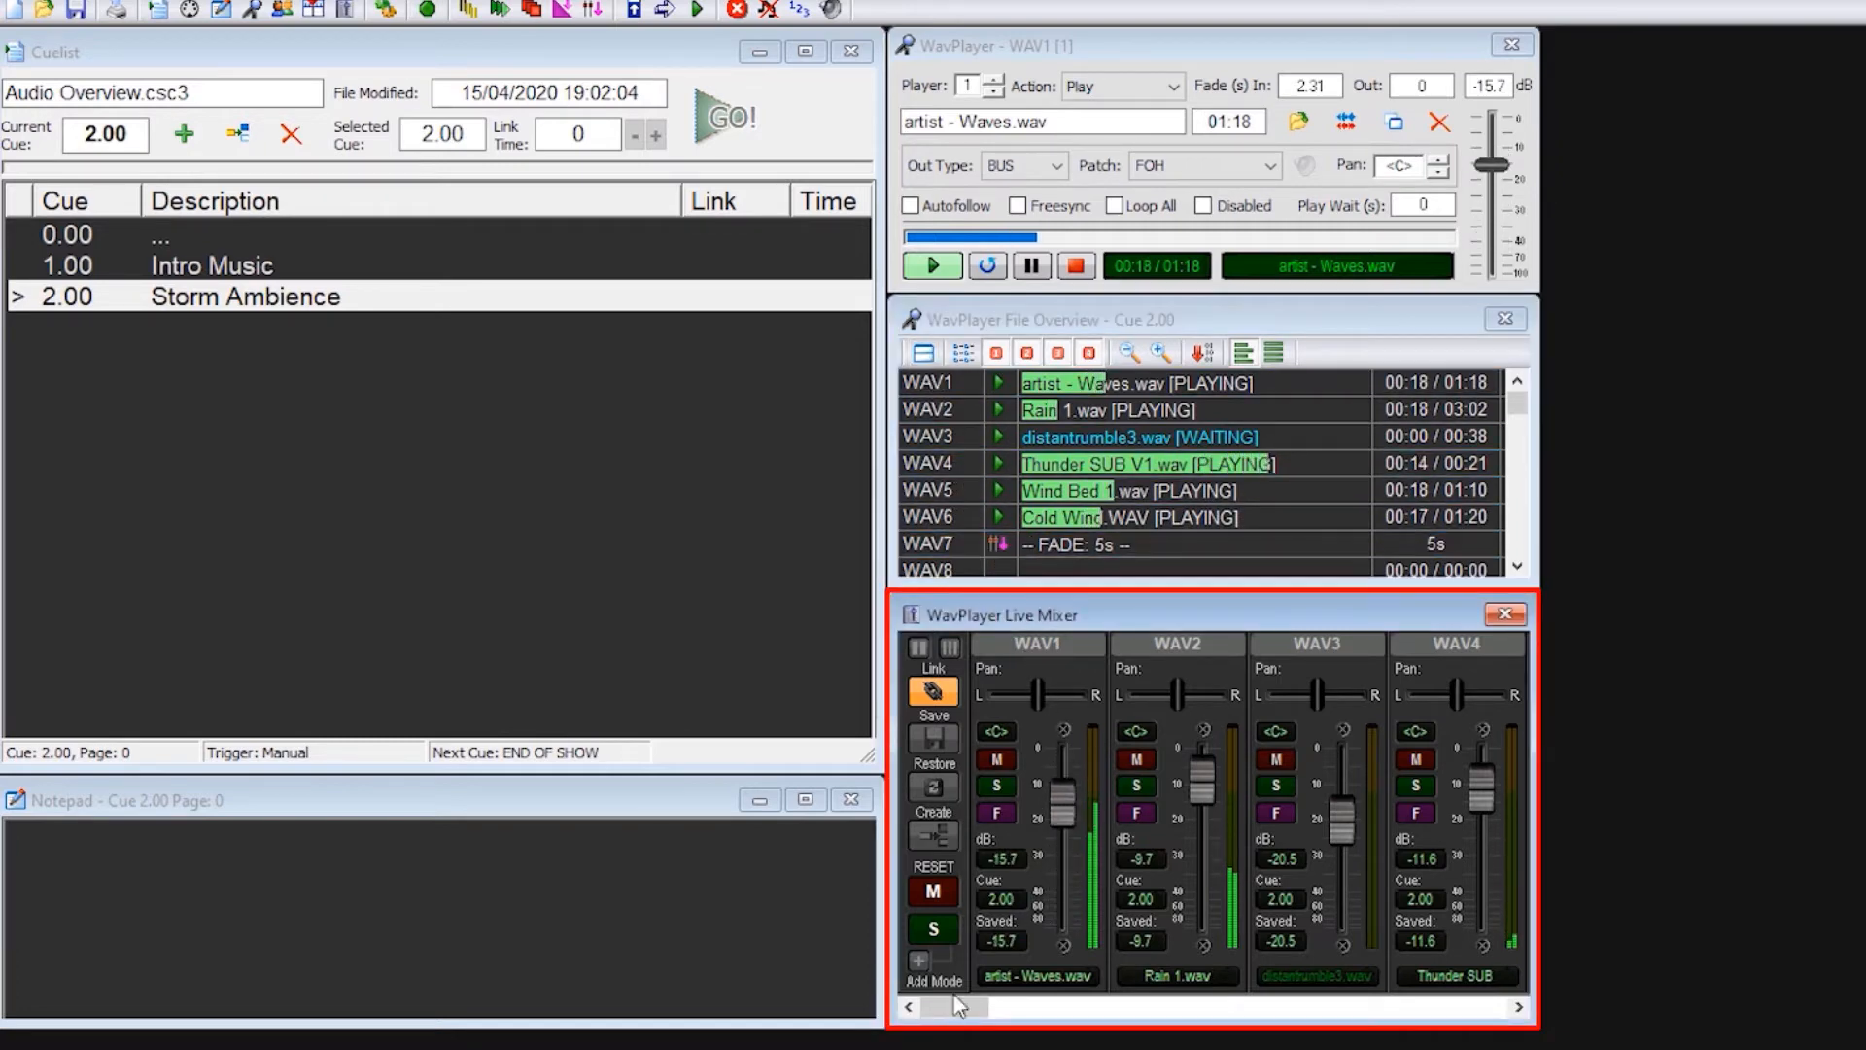
mouse_move(958, 1006)
left_mouse_down()
mouse_move(992, 1008)
mouse_move(926, 1013)
left_mouse_up()
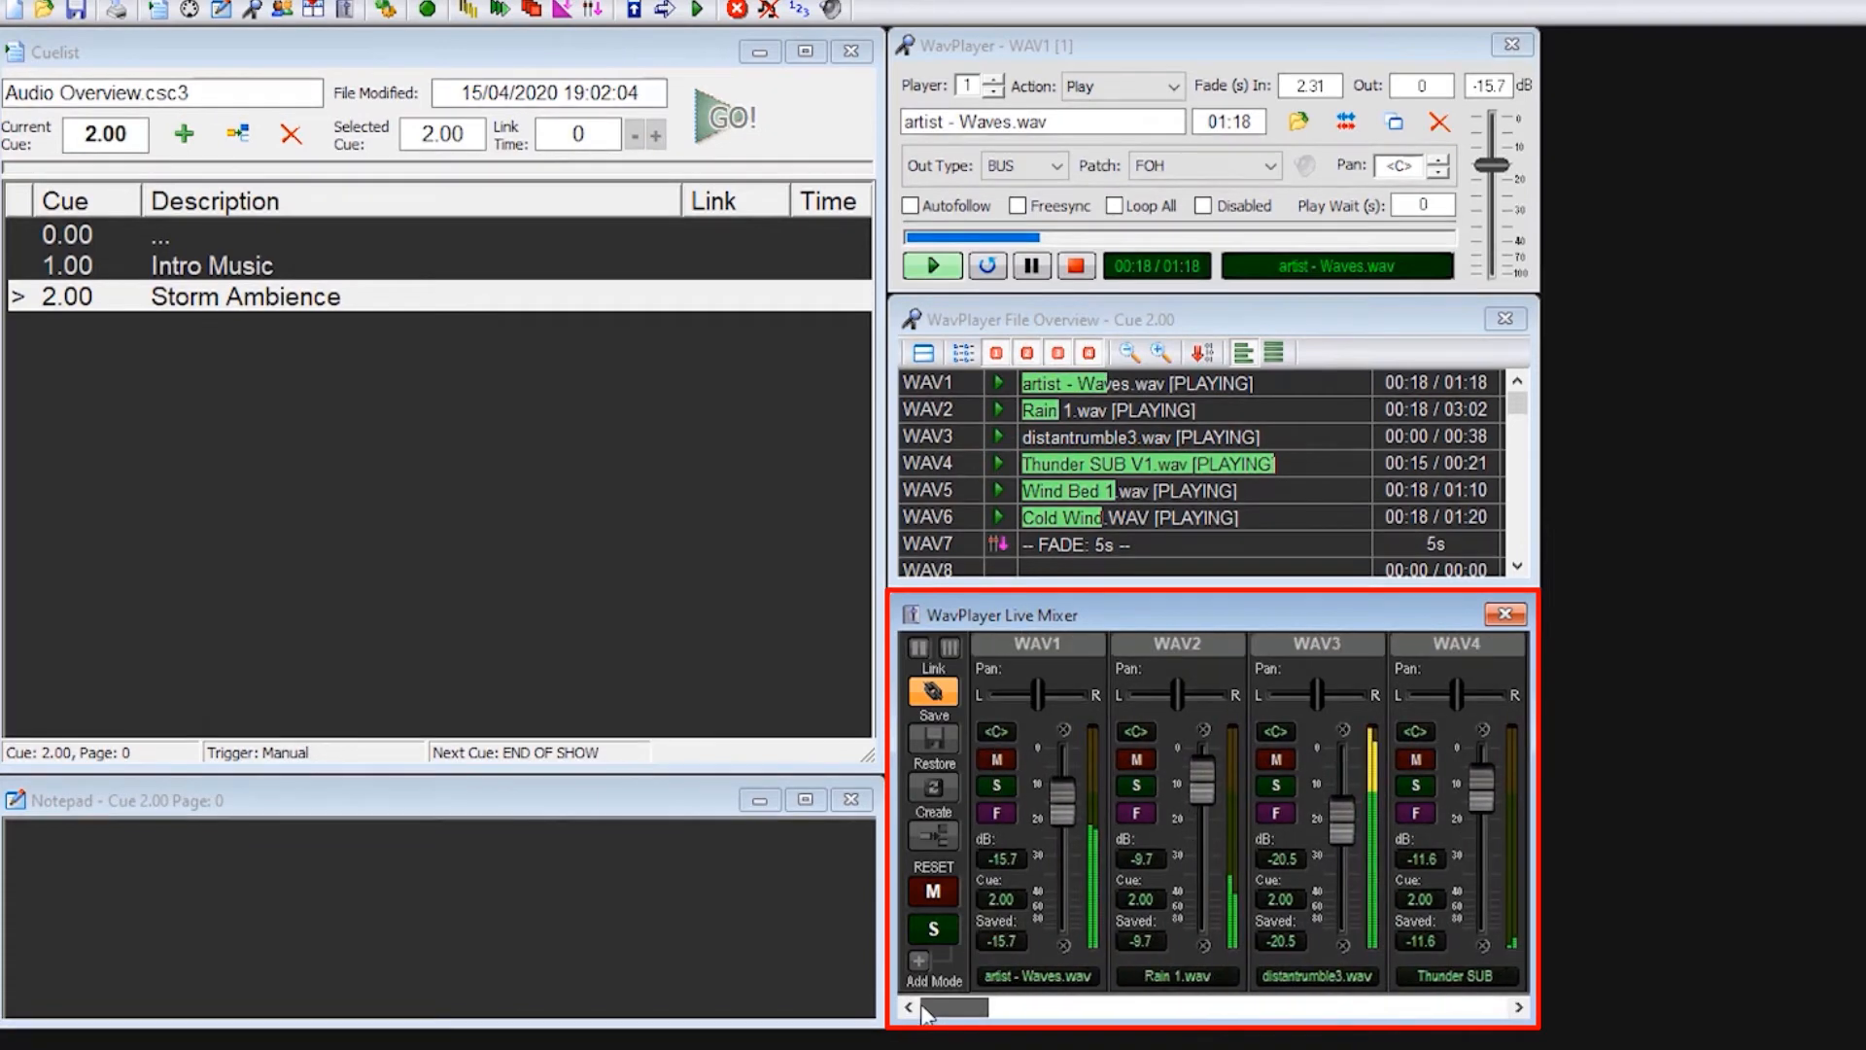
left_click_drag(1341, 816, 1339, 895)
mouse_move(1209, 793)
left_mouse_down()
mouse_move(1206, 865)
mouse_move(1215, 763)
mouse_move(1209, 808)
left_mouse_up()
mouse_move(1069, 792)
left_mouse_down()
mouse_move(1069, 855)
mouse_move(1067, 769)
mouse_move(1066, 809)
left_mouse_up()
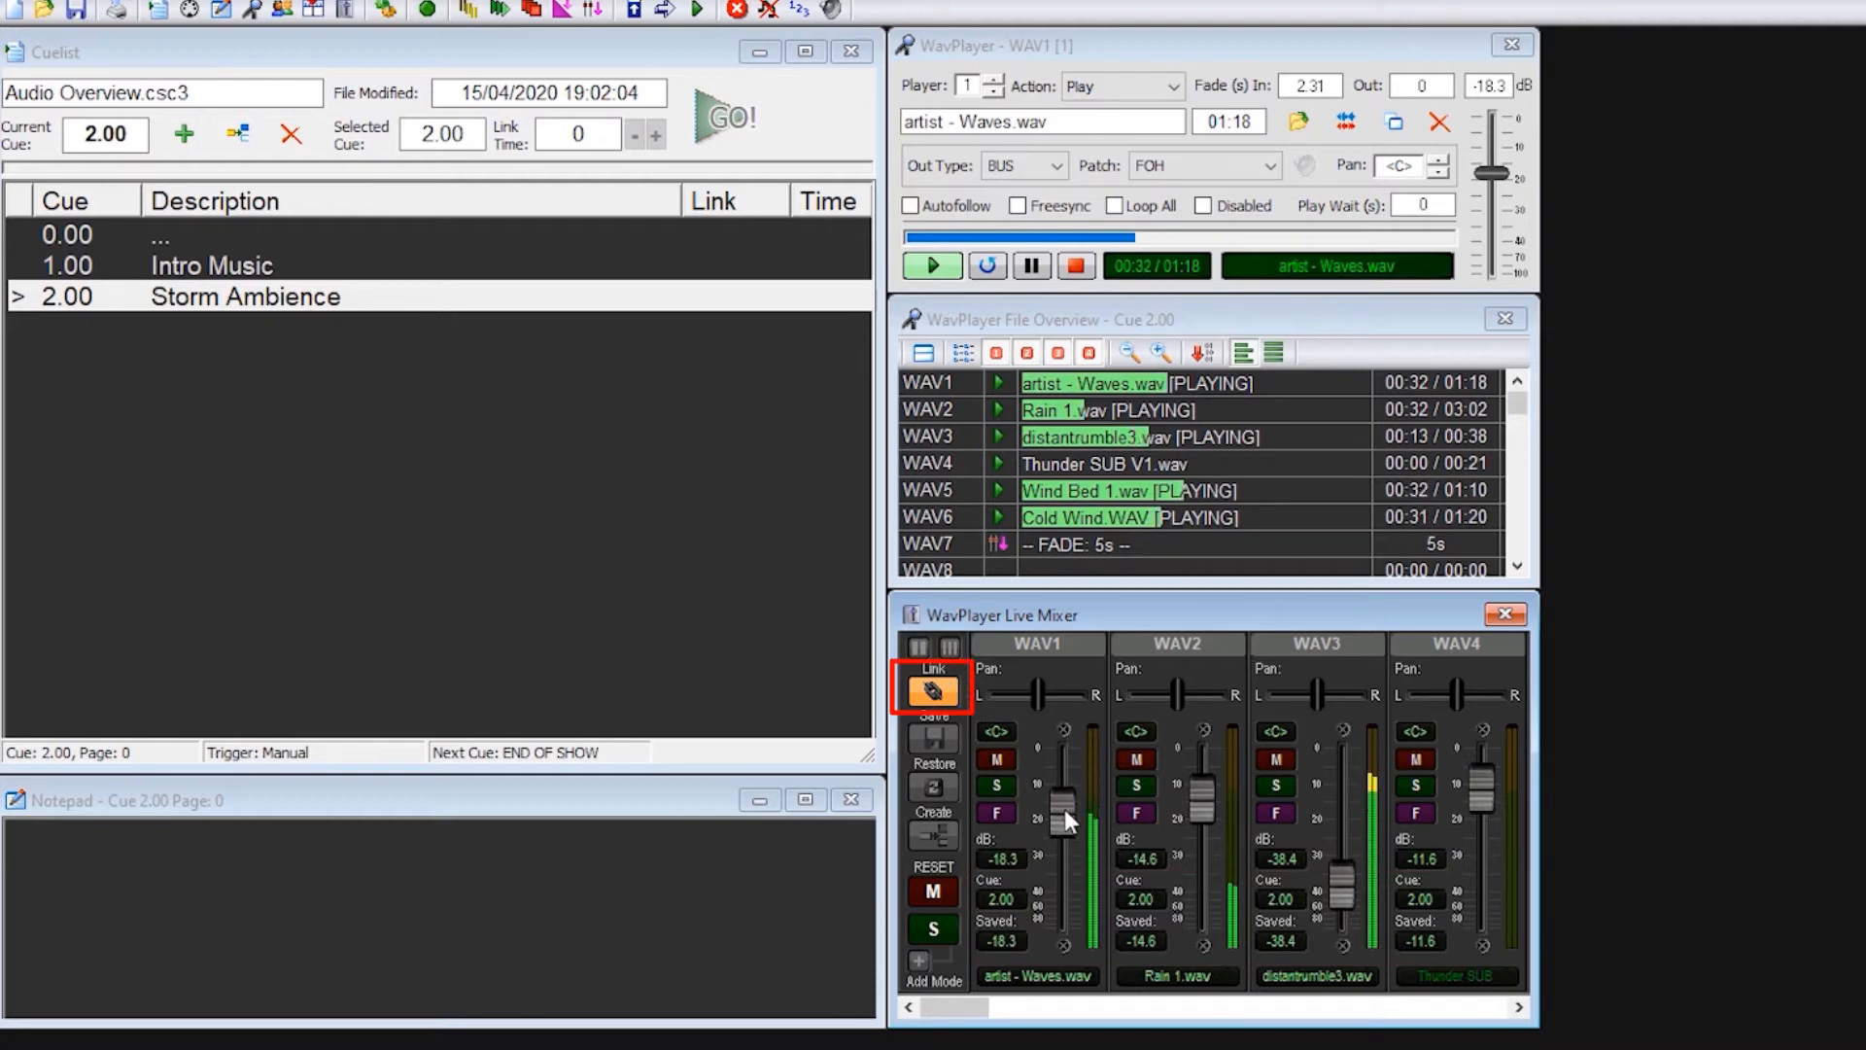
mouse_move(1064, 809)
left_mouse_down()
mouse_move(1070, 772)
mouse_move(1068, 867)
mouse_move(1053, 784)
mouse_move(1065, 830)
left_mouse_up()
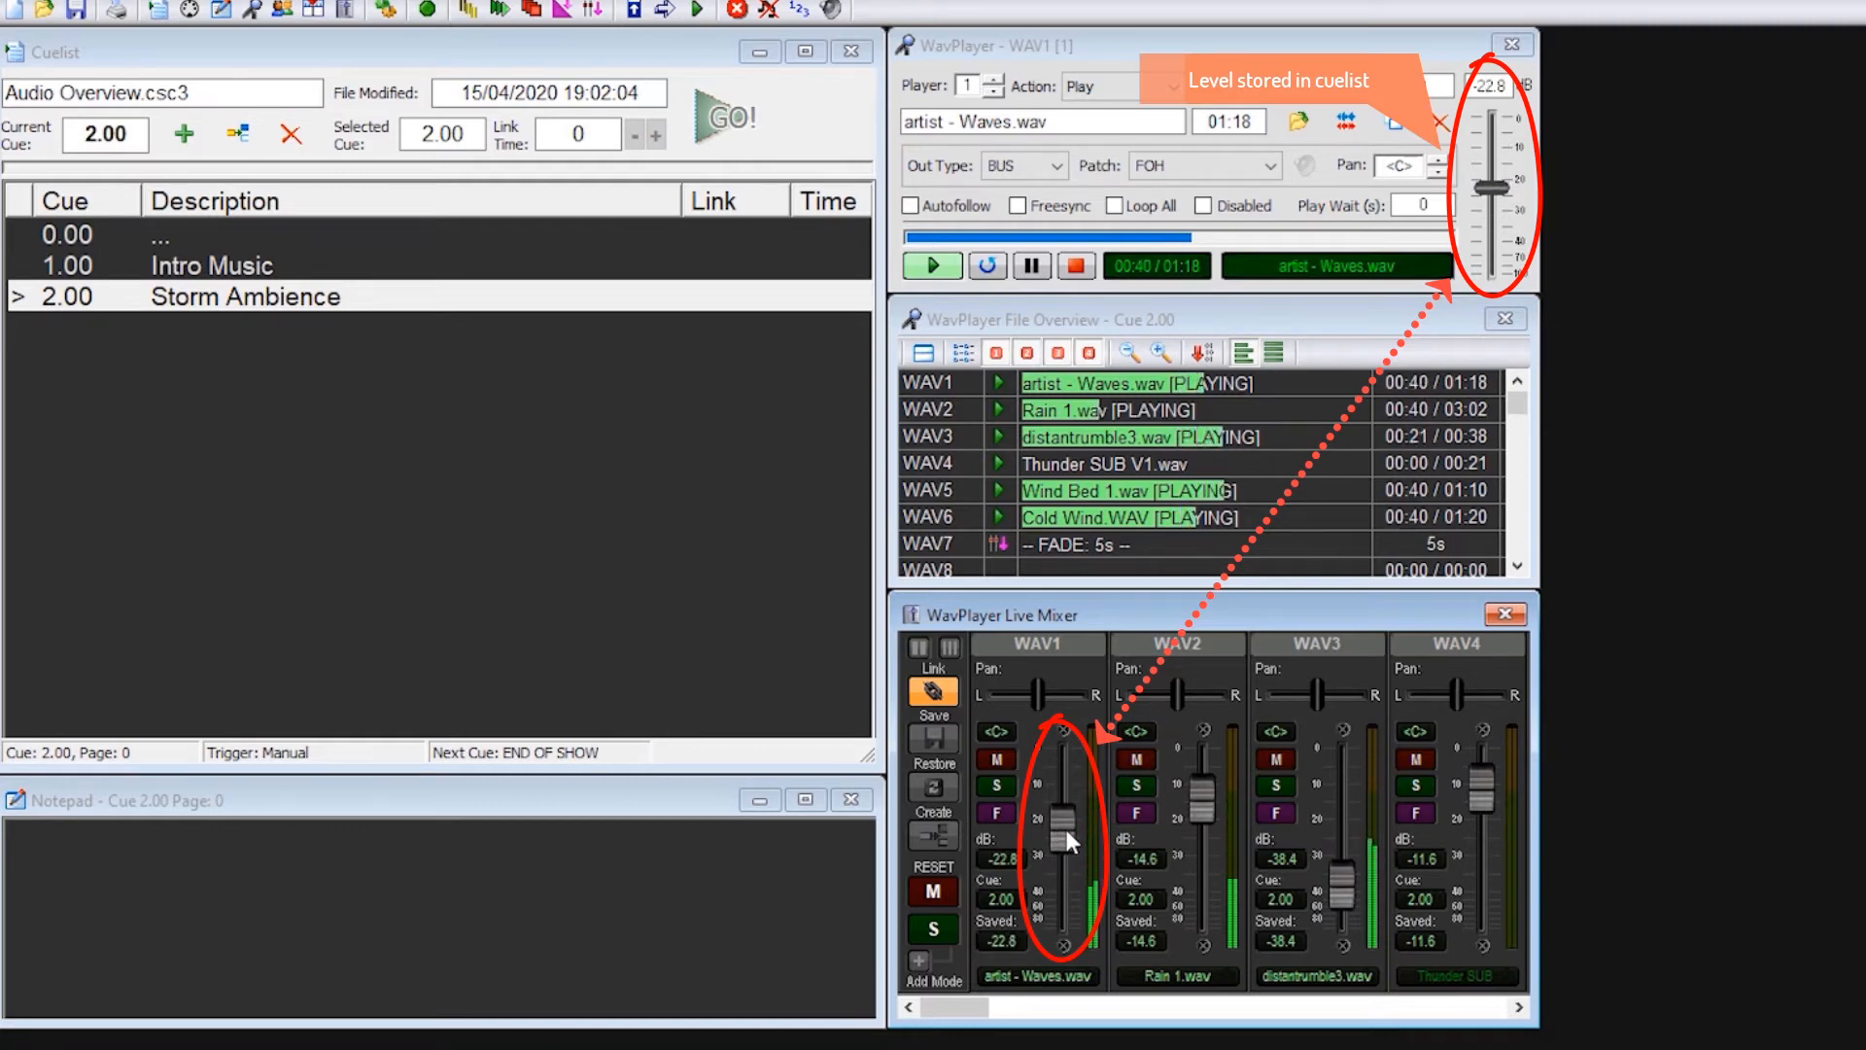
Unlink the live mixer, raise WAV1 to about -21.6 dB and WAV3 to about -9.7 dB, and save the levels to the cue.
left_click(948, 692)
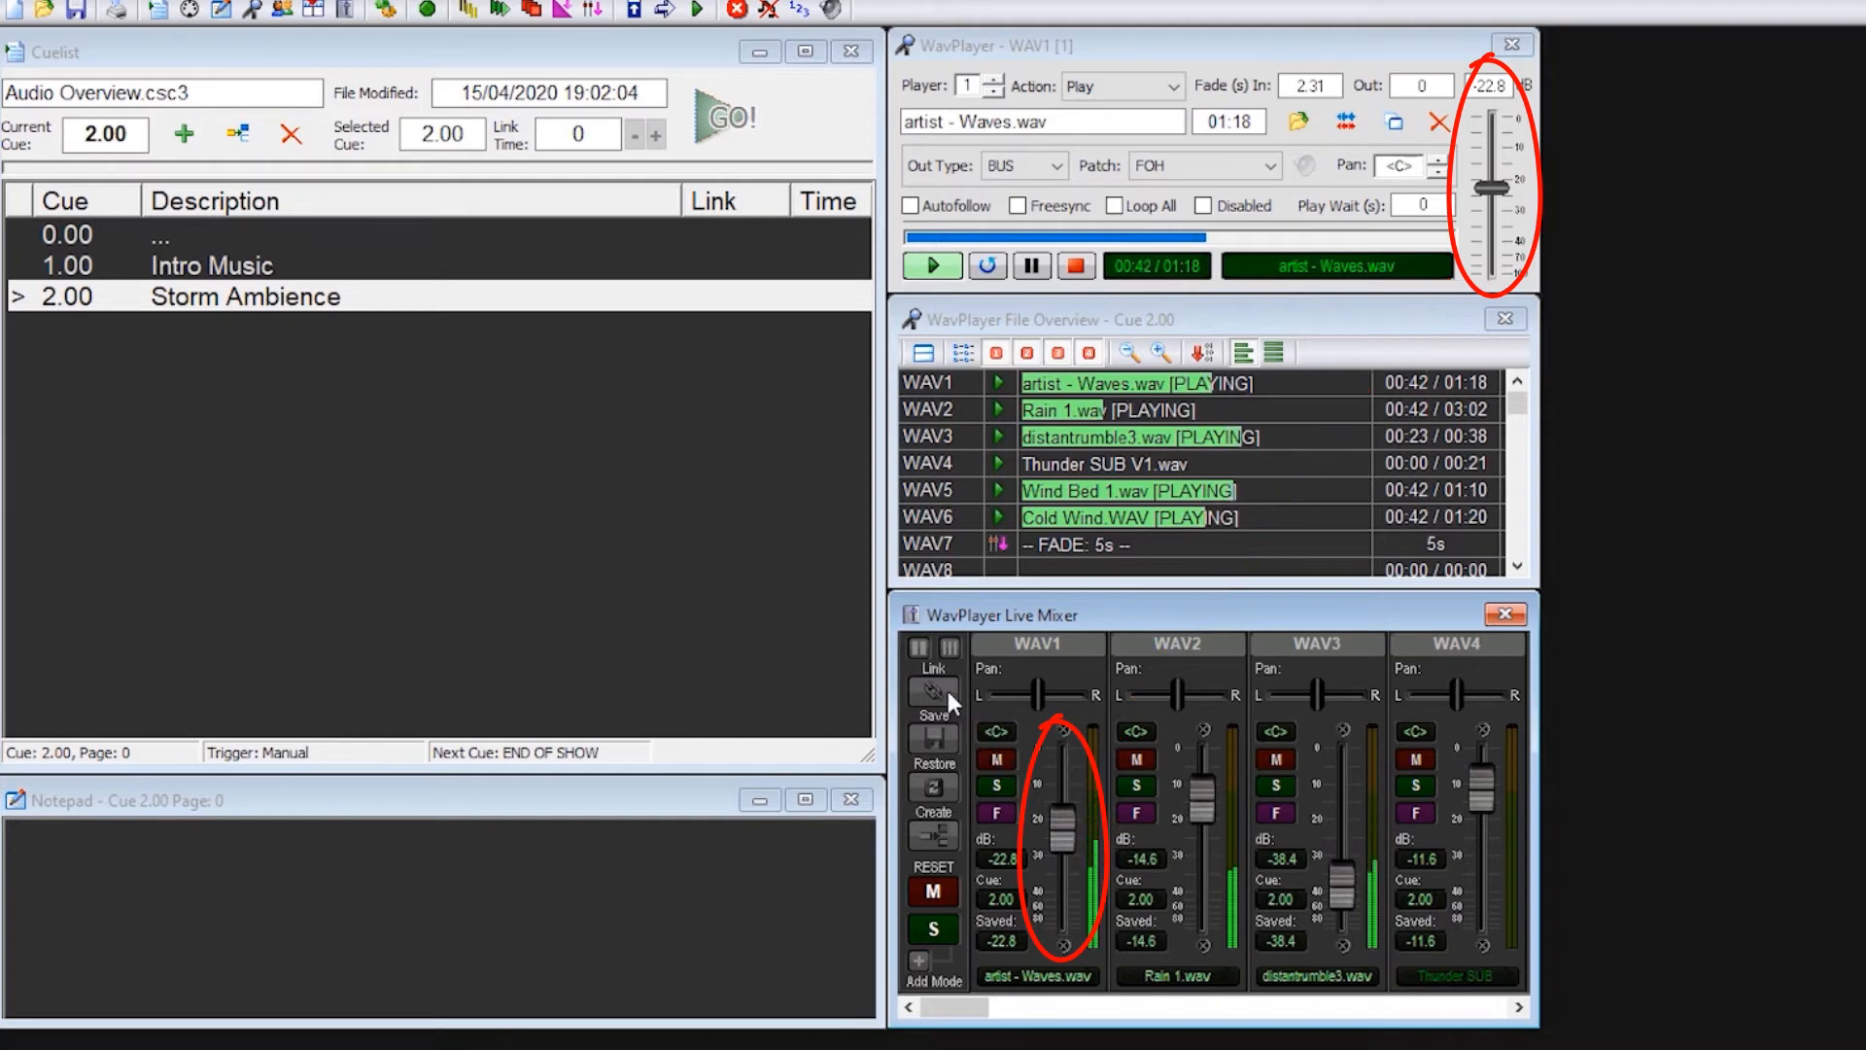
mouse_move(1065, 832)
left_mouse_down()
mouse_move(1065, 799)
mouse_move(1066, 829)
left_mouse_up()
left_click_drag(1334, 879, 1332, 778)
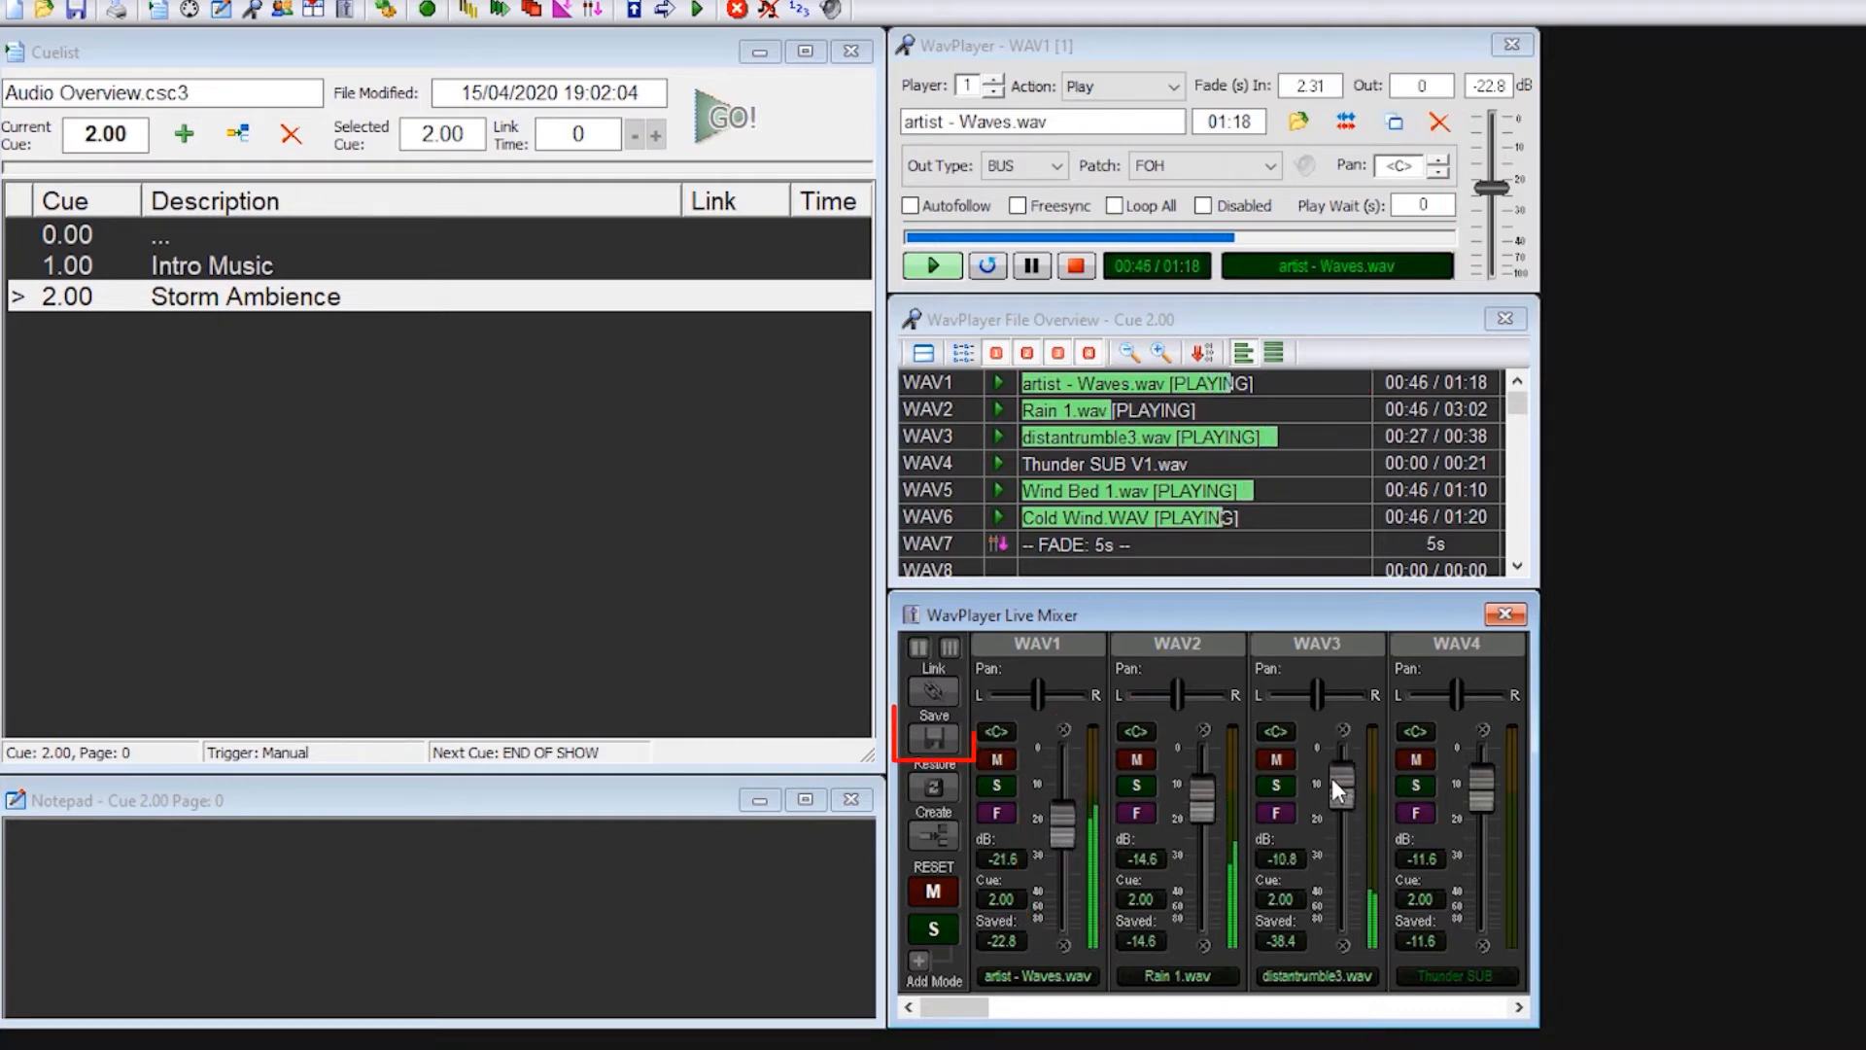
left_click(933, 734)
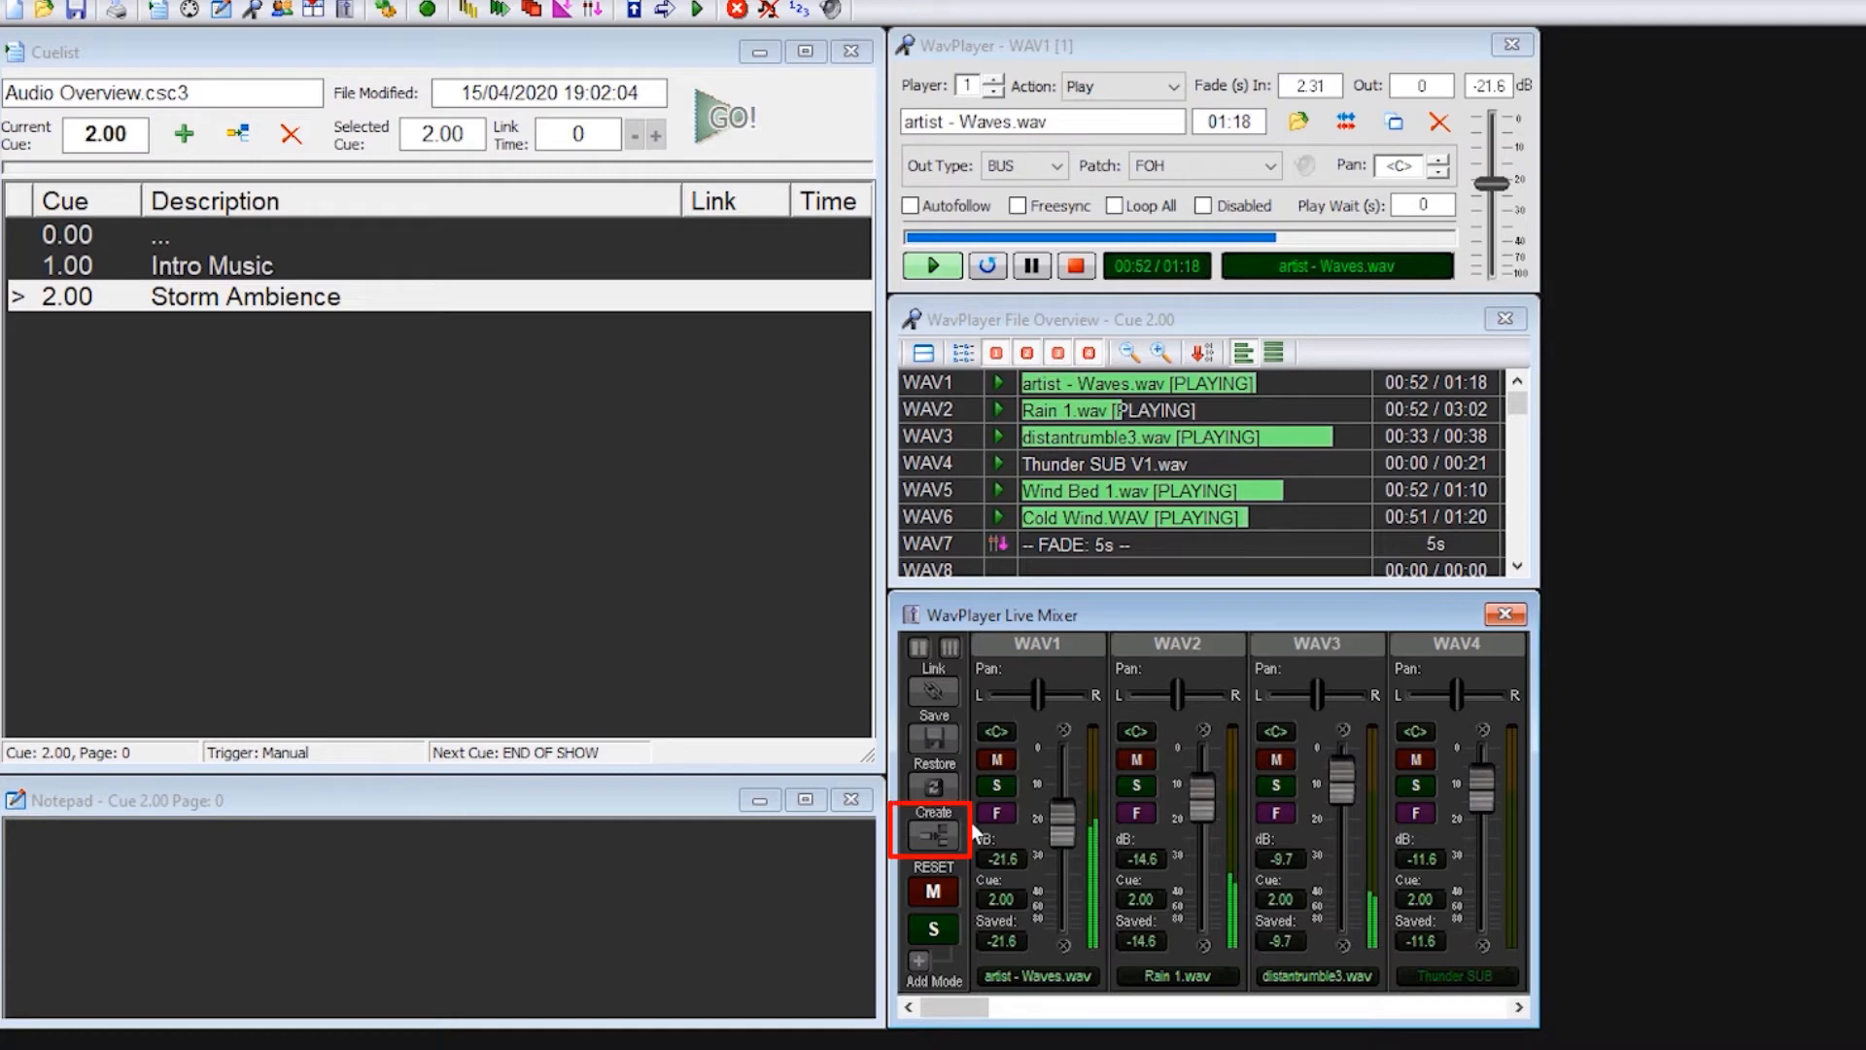
Create a fade cue from the live mixer levels, and lower WAV1 to about -28.0 dB, WAV2 to -21.0 dB and WAV3 to -16.1 dB.
left_click(933, 834)
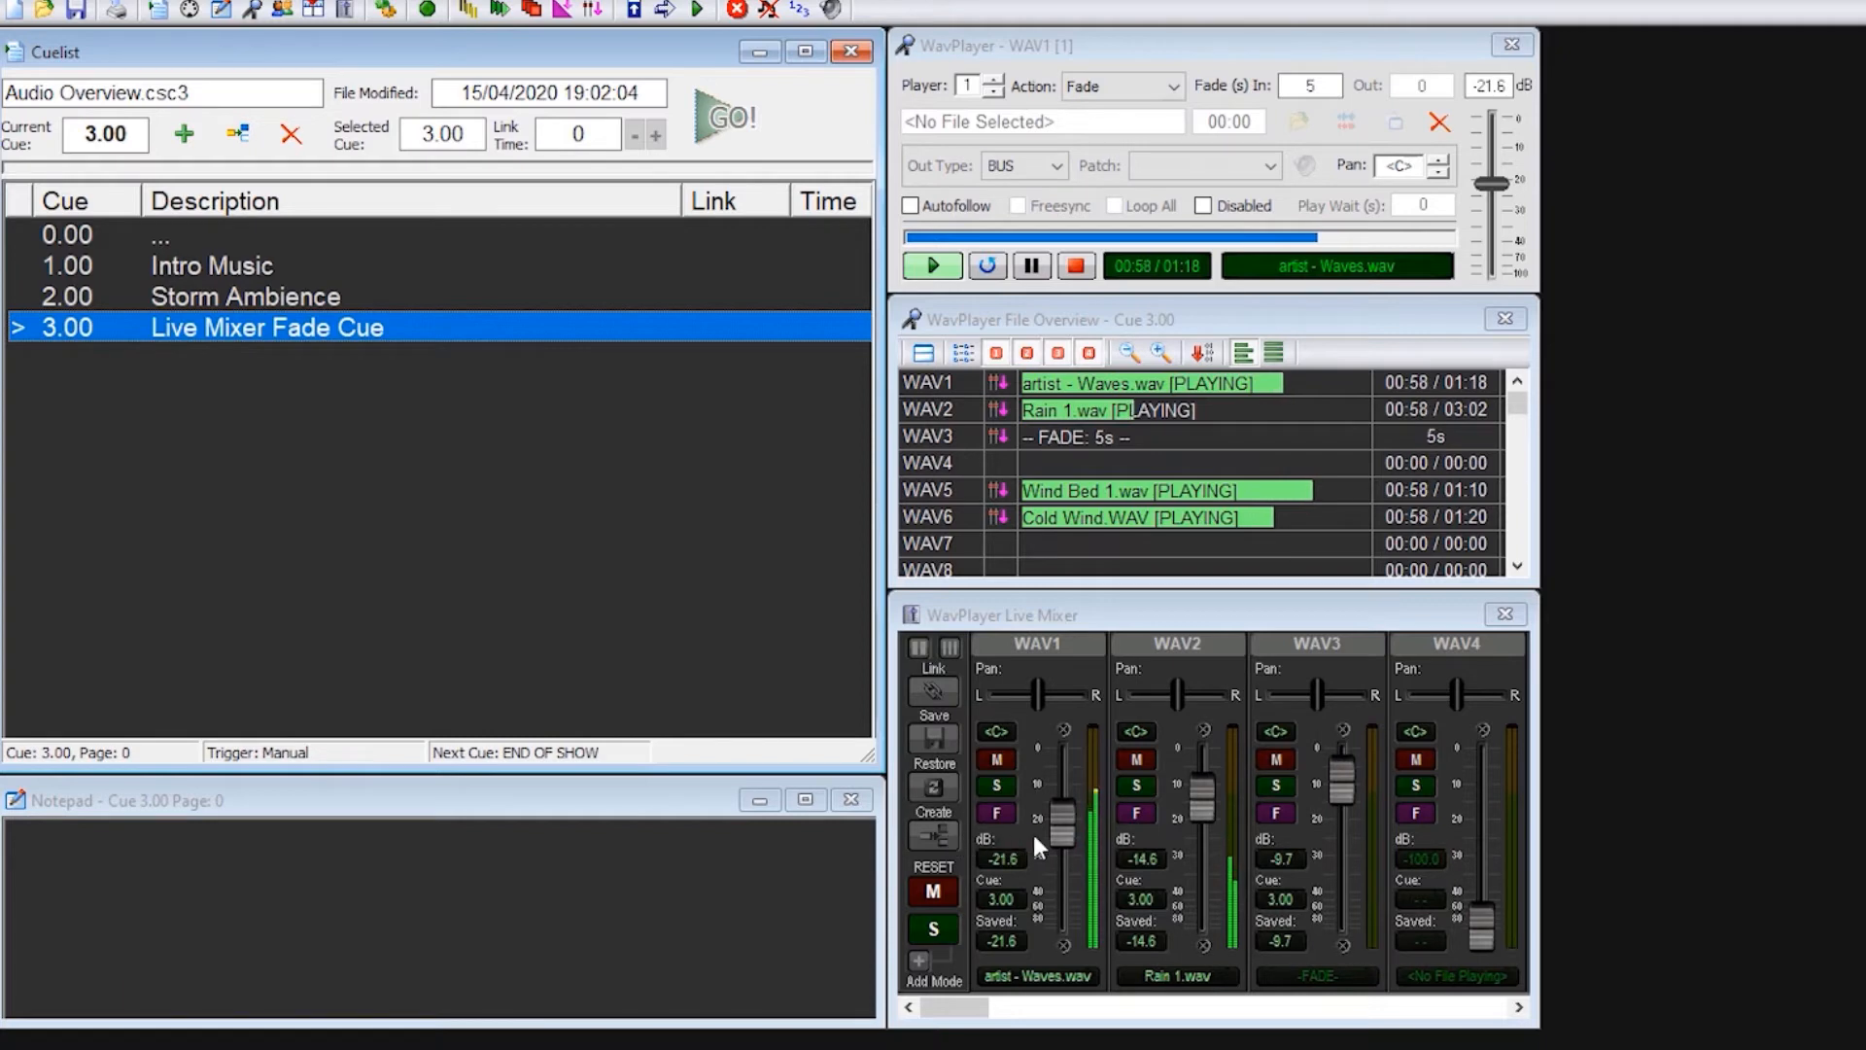
mouse_move(1058, 826)
left_mouse_down()
mouse_move(1058, 805)
mouse_move(1058, 867)
mouse_move(1058, 850)
left_mouse_up()
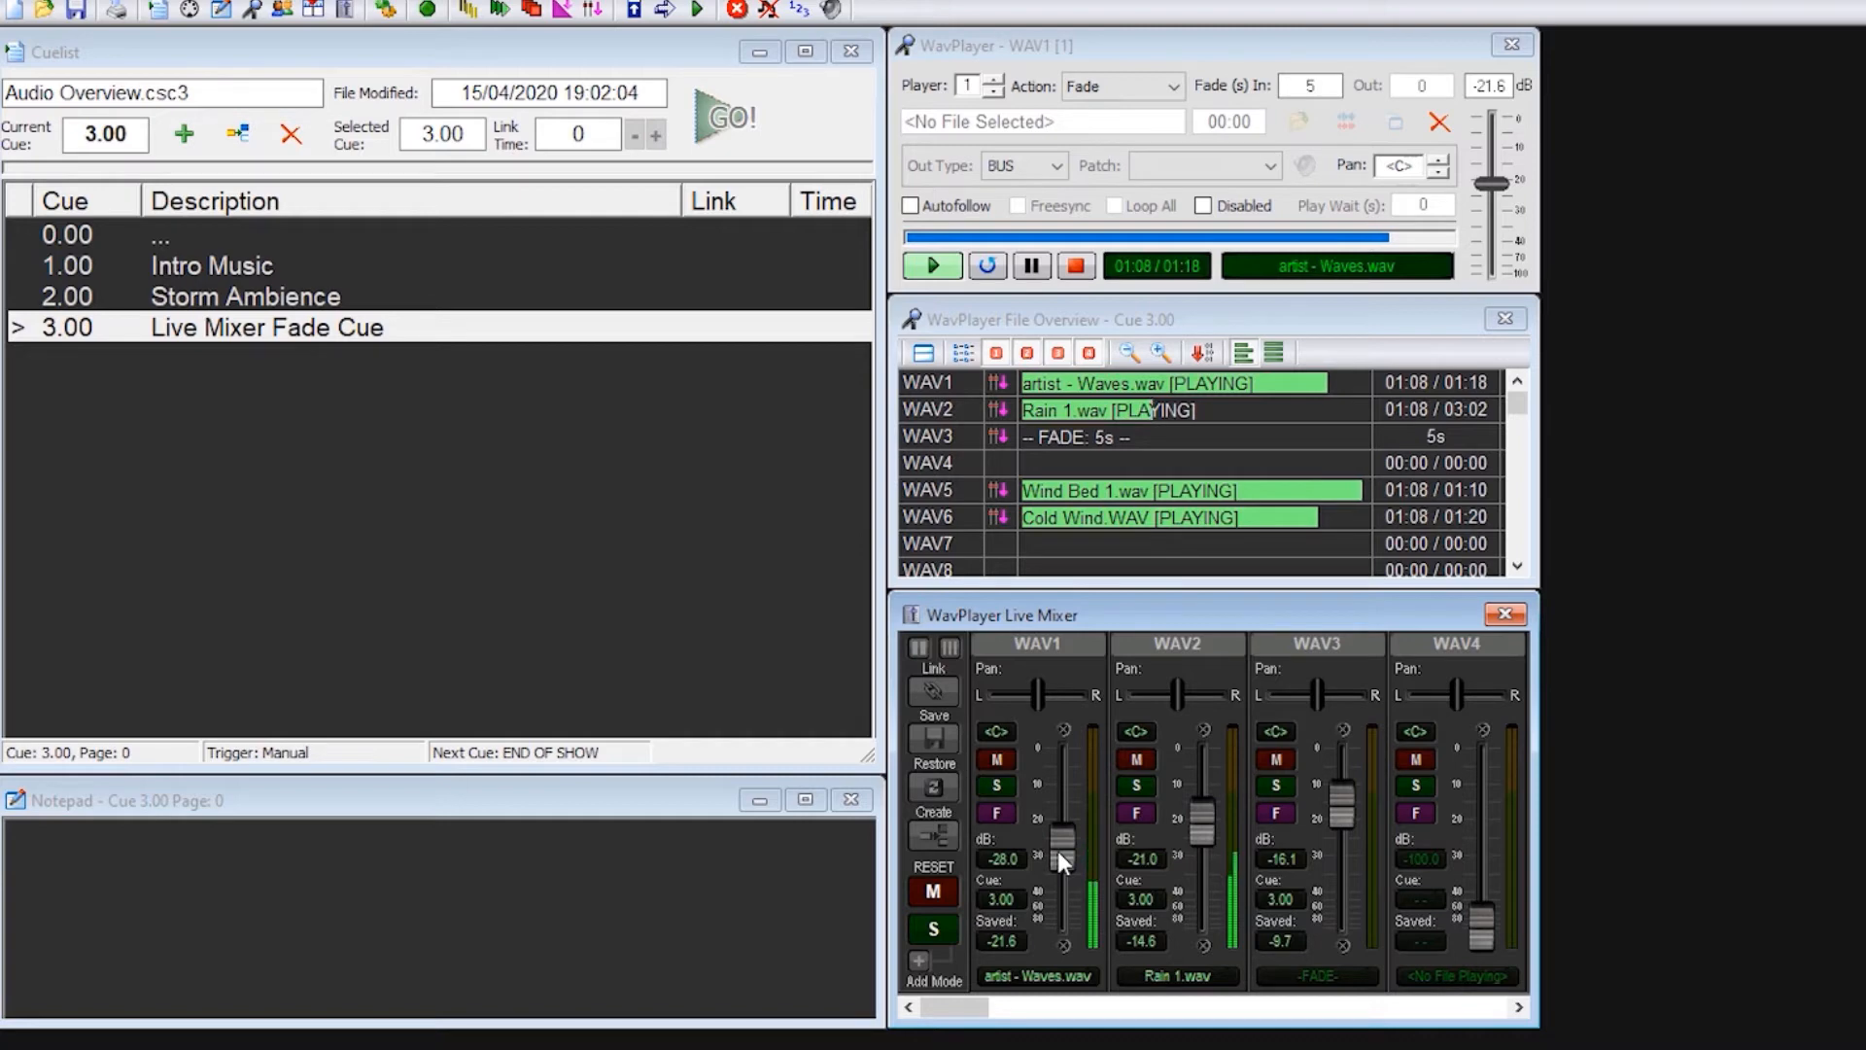
Solo WAV1 and raise it to about -13.8 dB, and solo WAV2 and raise it to about -10.1 dB.
left_click(1001, 778)
left_click_drag(1062, 840, 1061, 790)
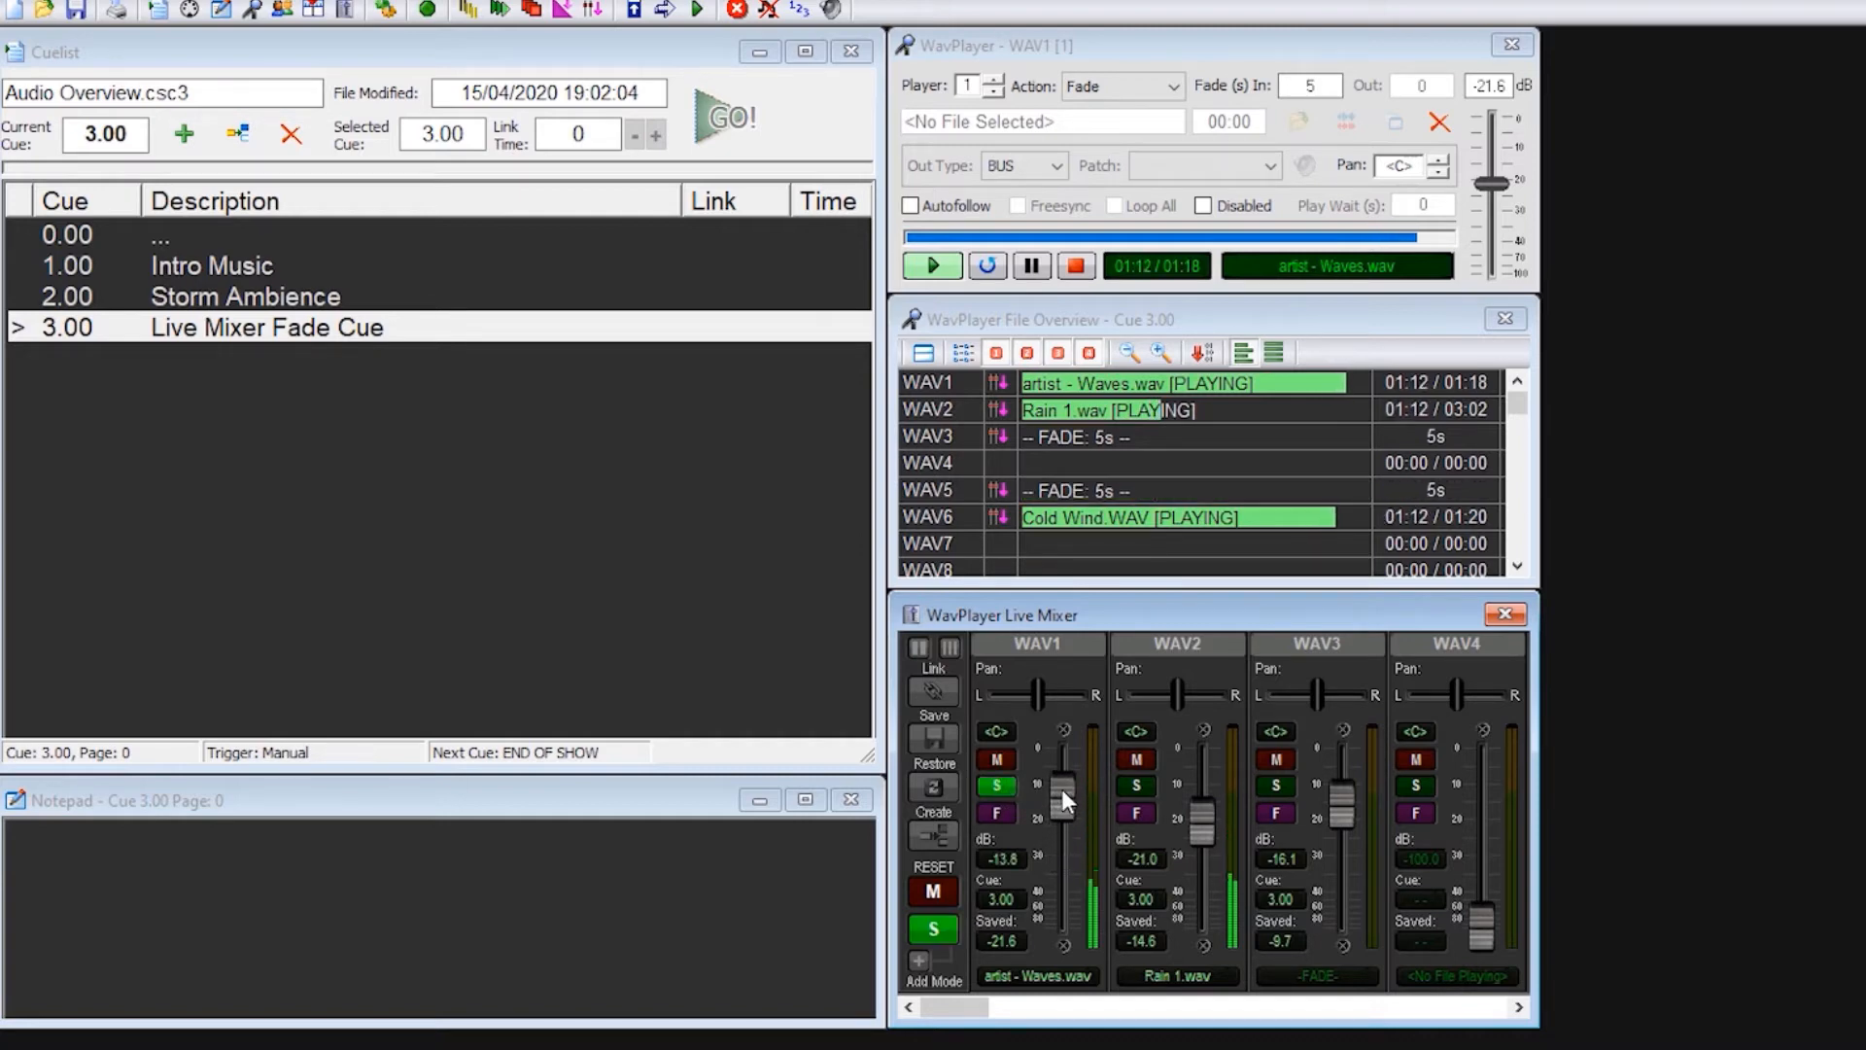
left_click(1134, 787)
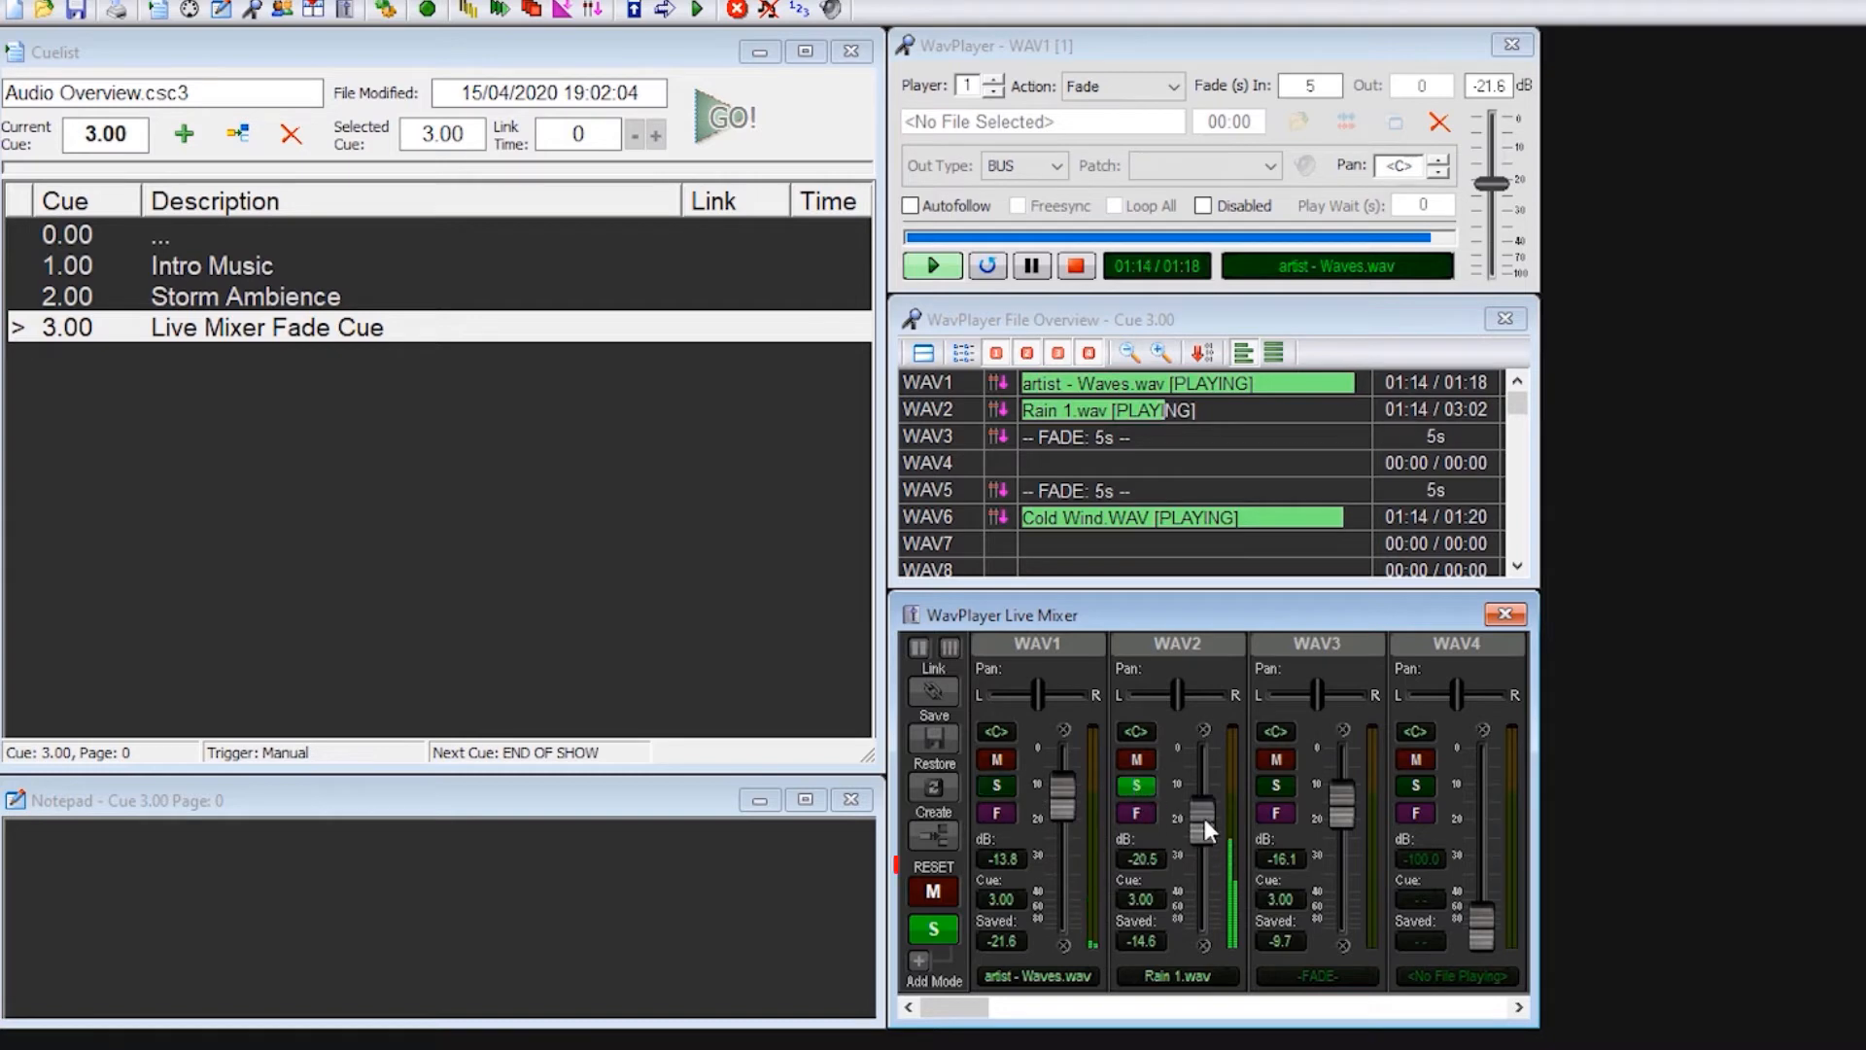
left_click_drag(1205, 818, 1204, 780)
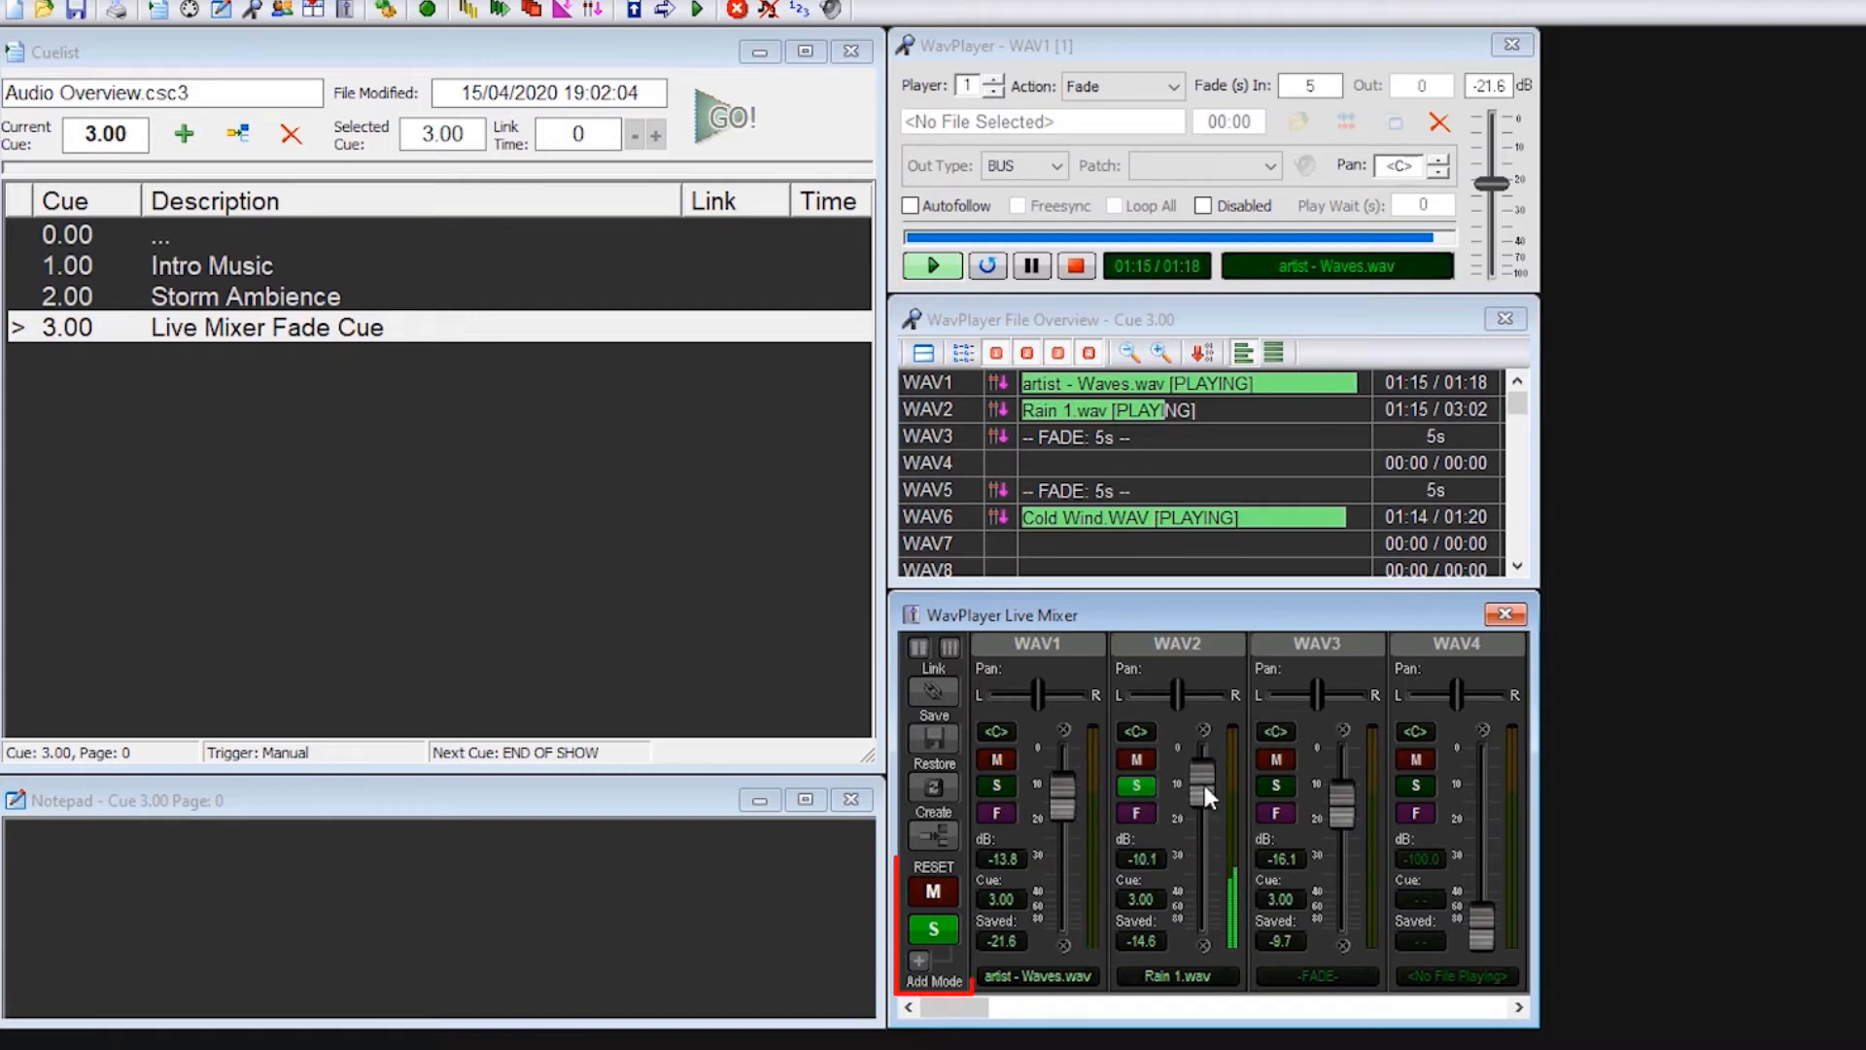
Clear the solo on WAV2 and turn its mute on and off.
left_click(1137, 786)
left_click(1140, 760)
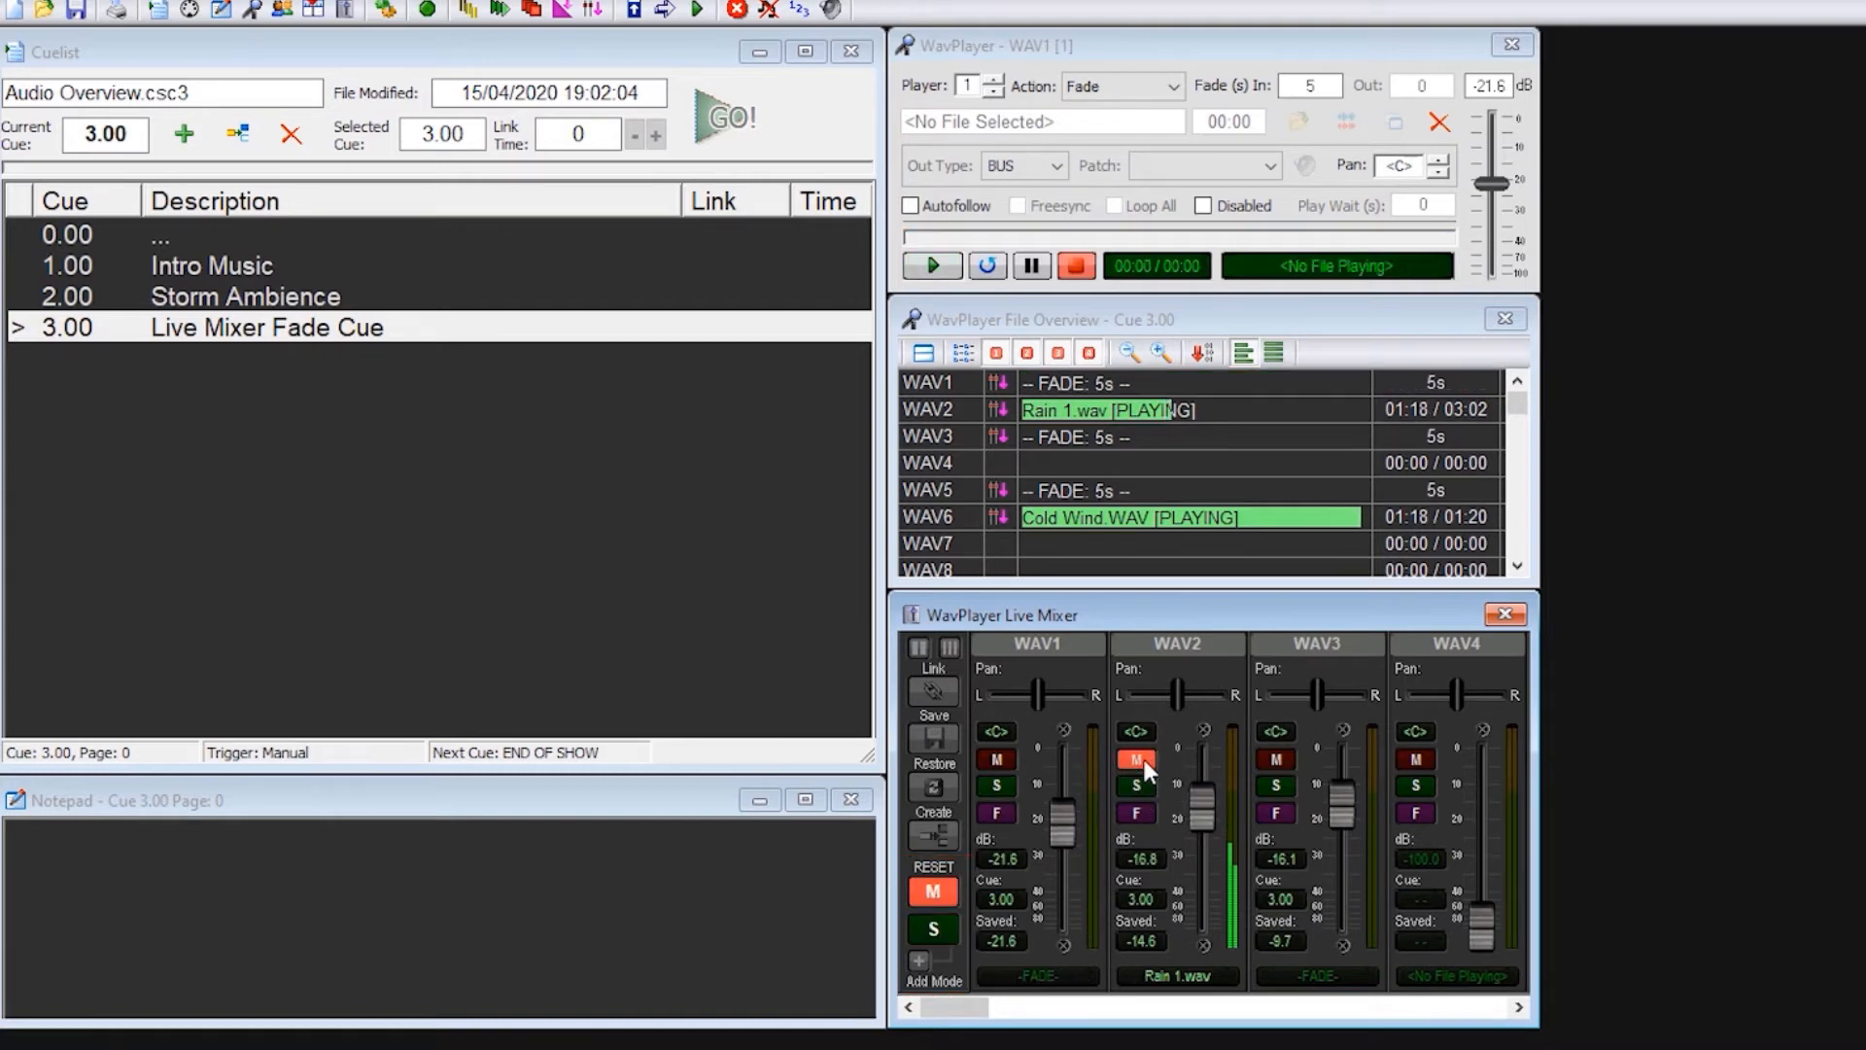
left_click(1140, 758)
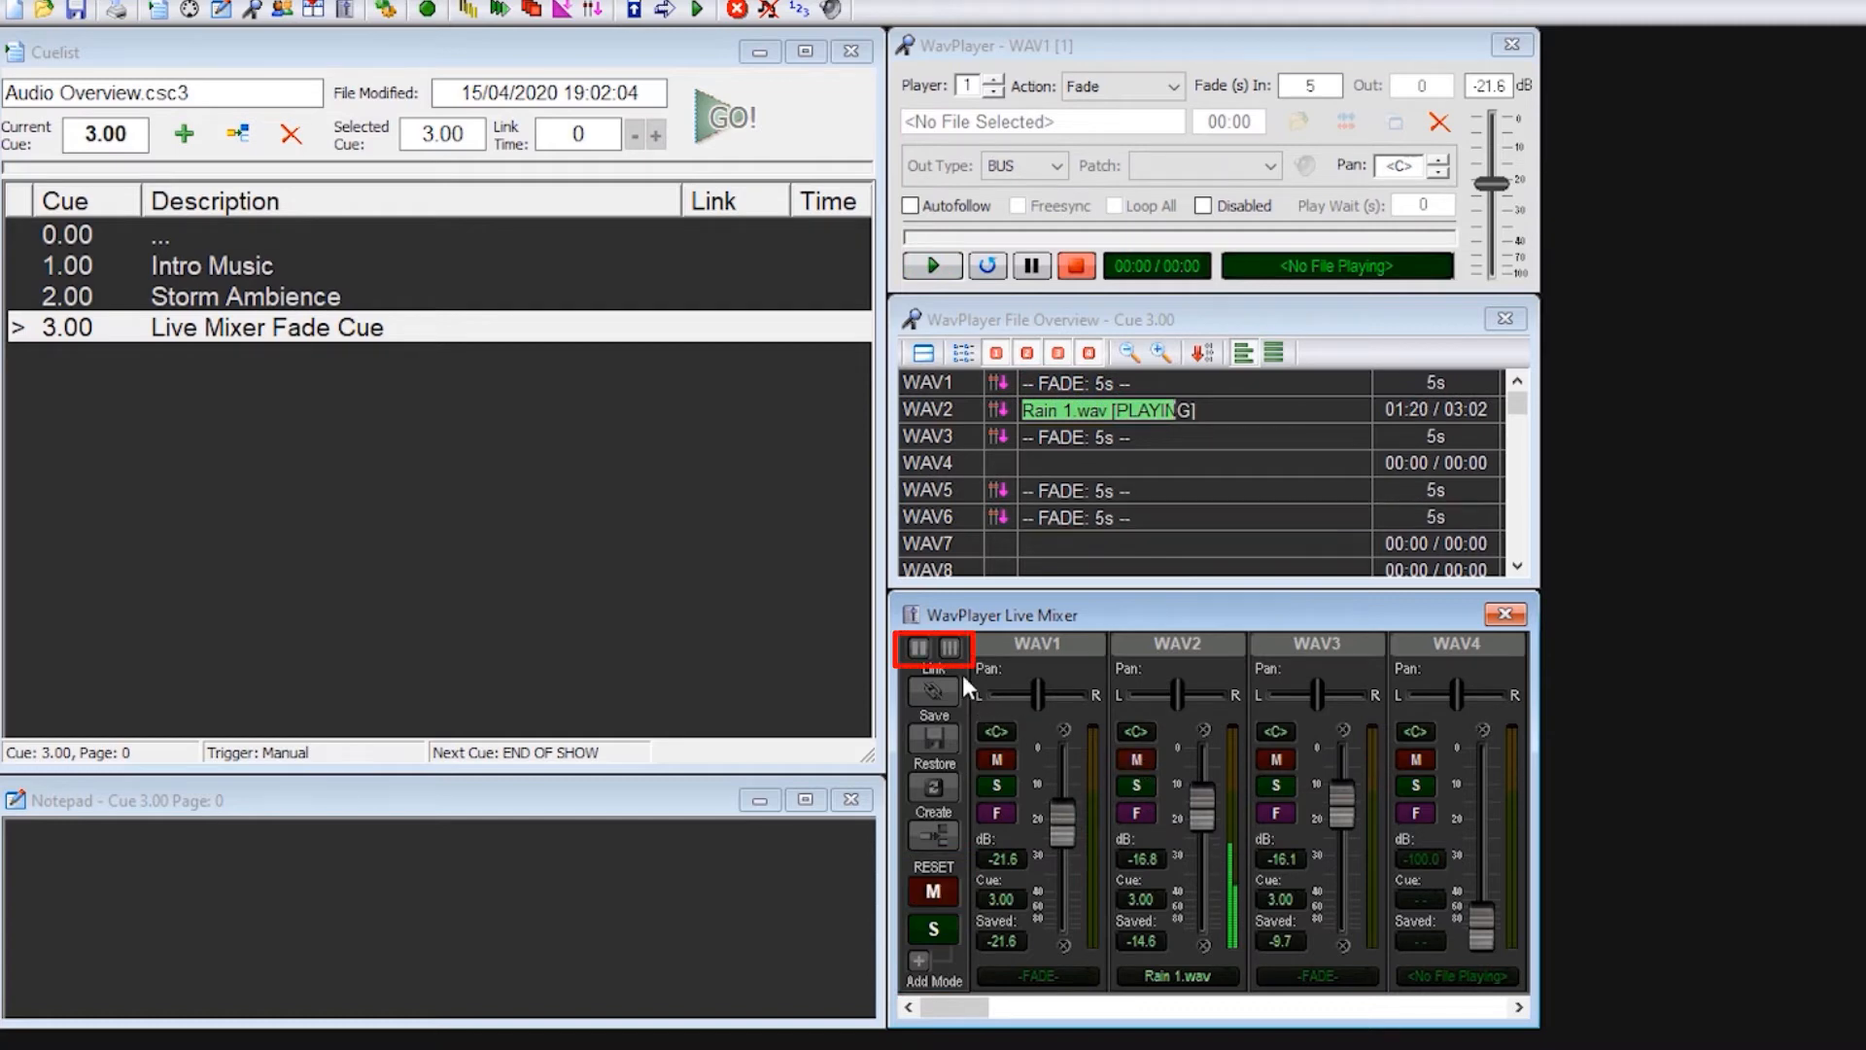
Switch the live mixer to narrow channel strips and back to wide ones, and fade out the playing audio.
left_click(948, 647)
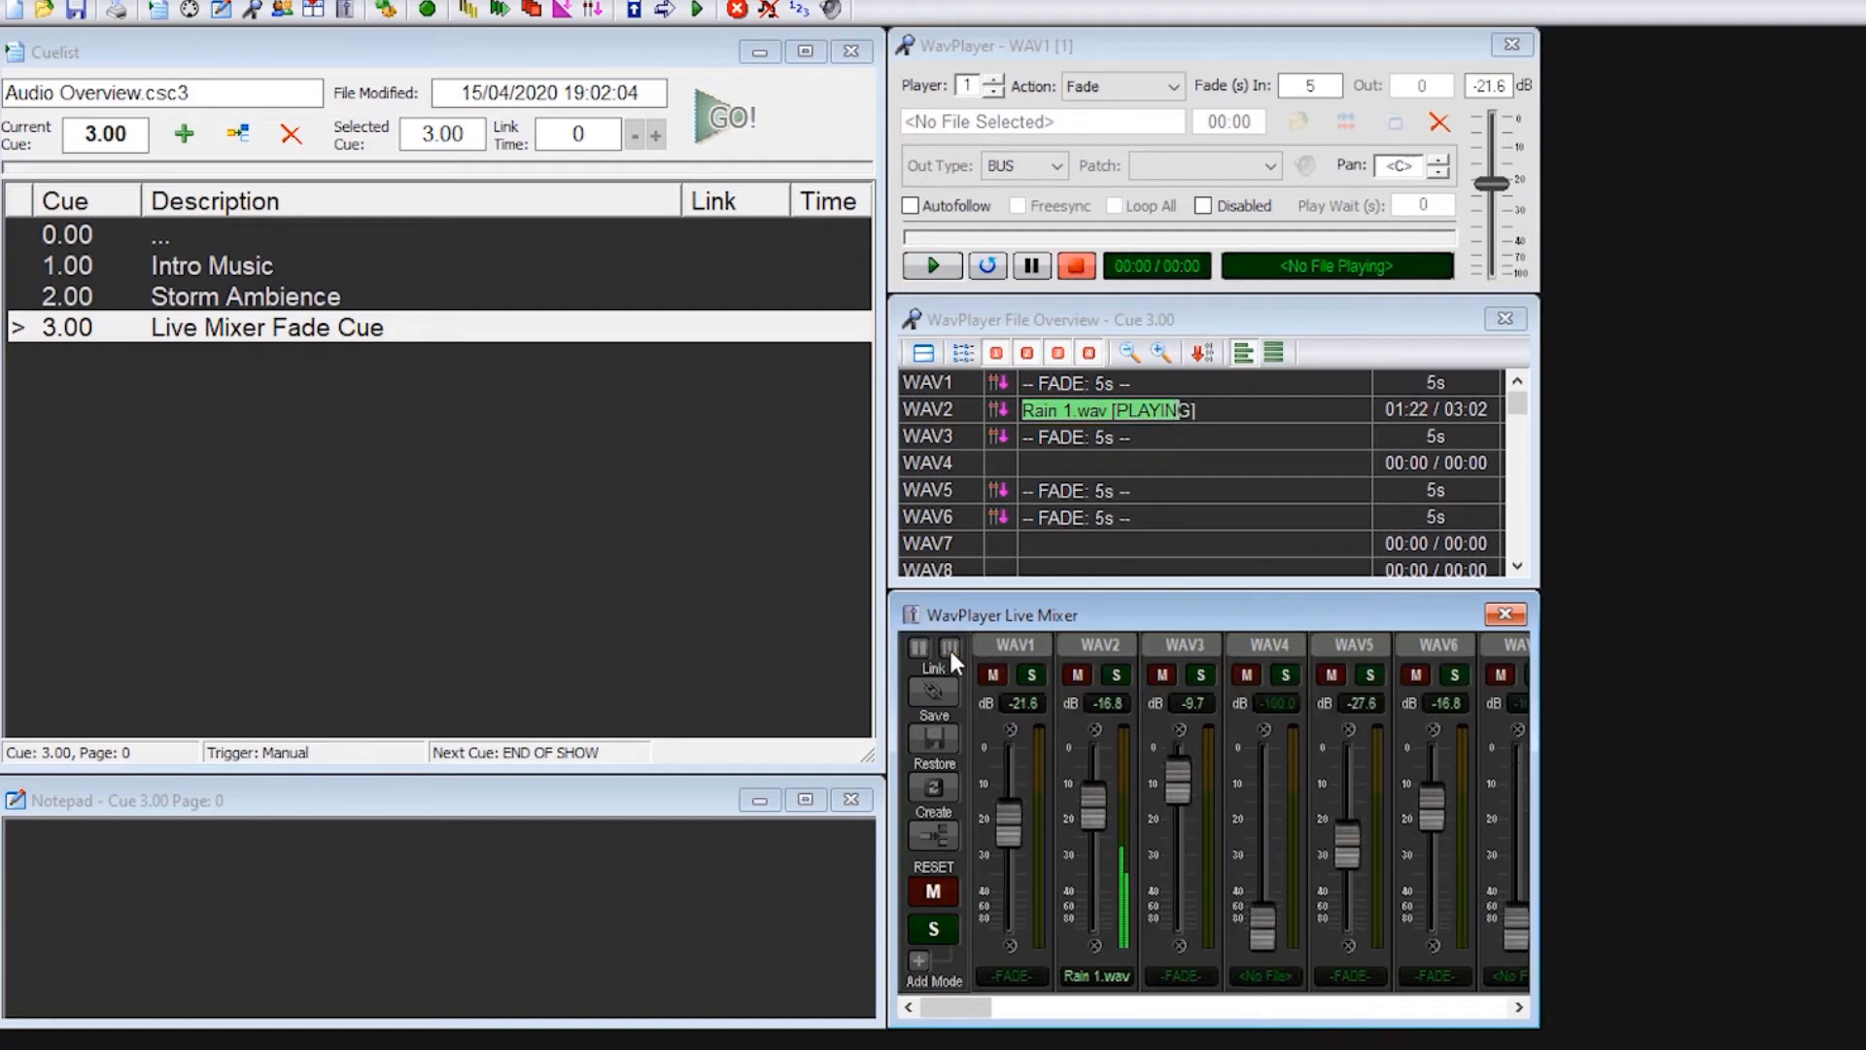
left_click(919, 649)
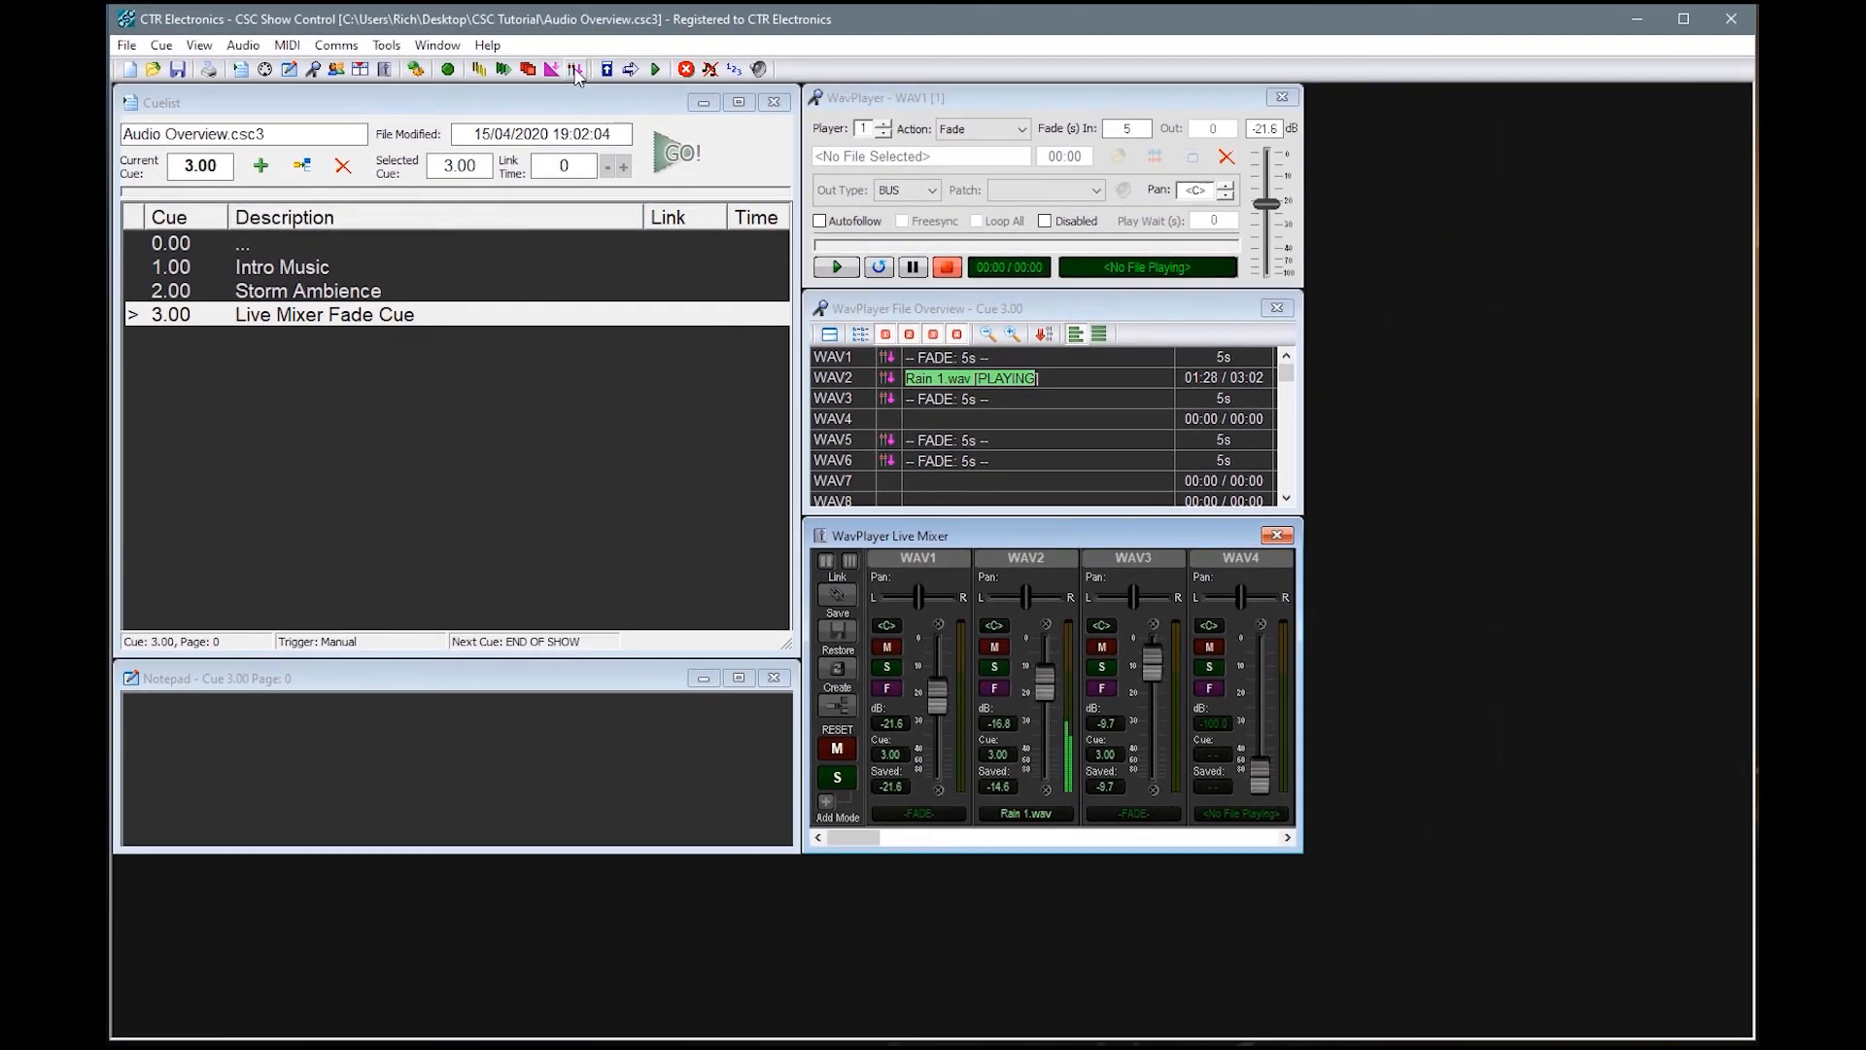
left_click(577, 70)
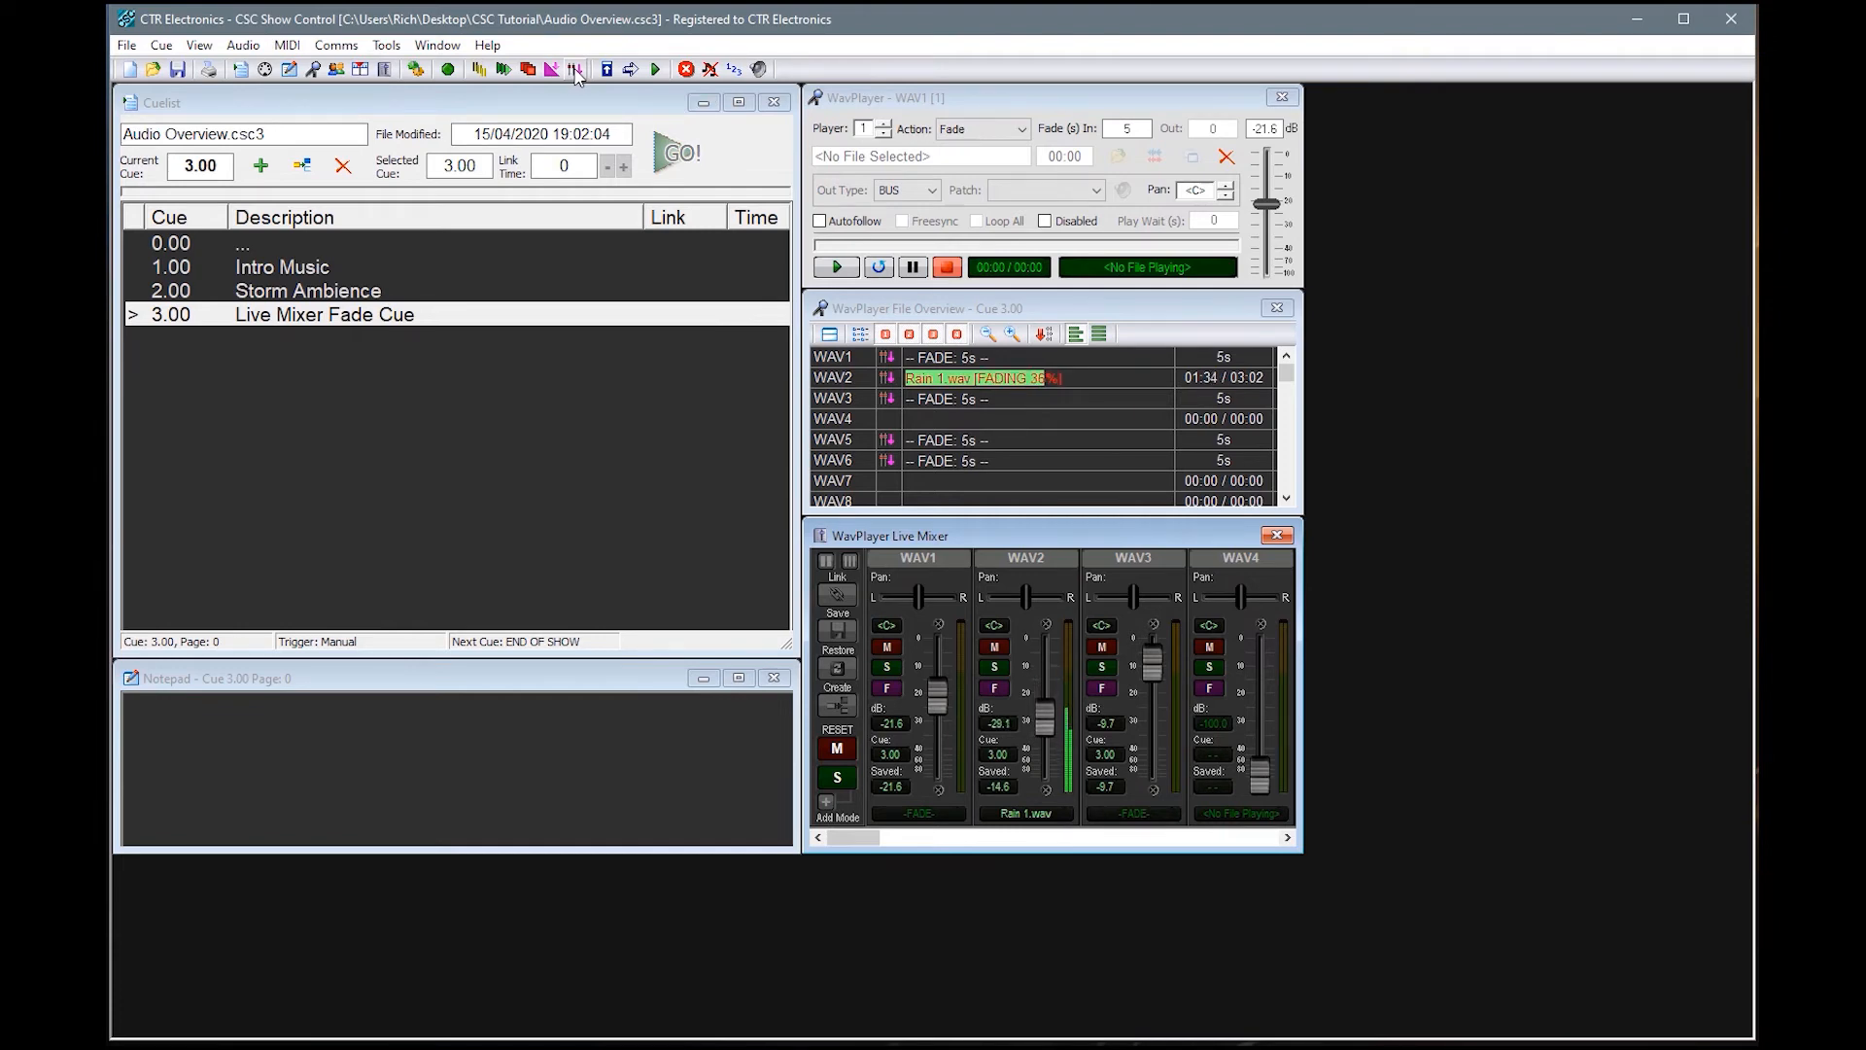
Open the timeline of cue 2.00 Storm Ambience and adjust distantrumble3.wav on WAV3 to a 1.94 s fade-in and a 1.36 s wait.
left_click(314, 294)
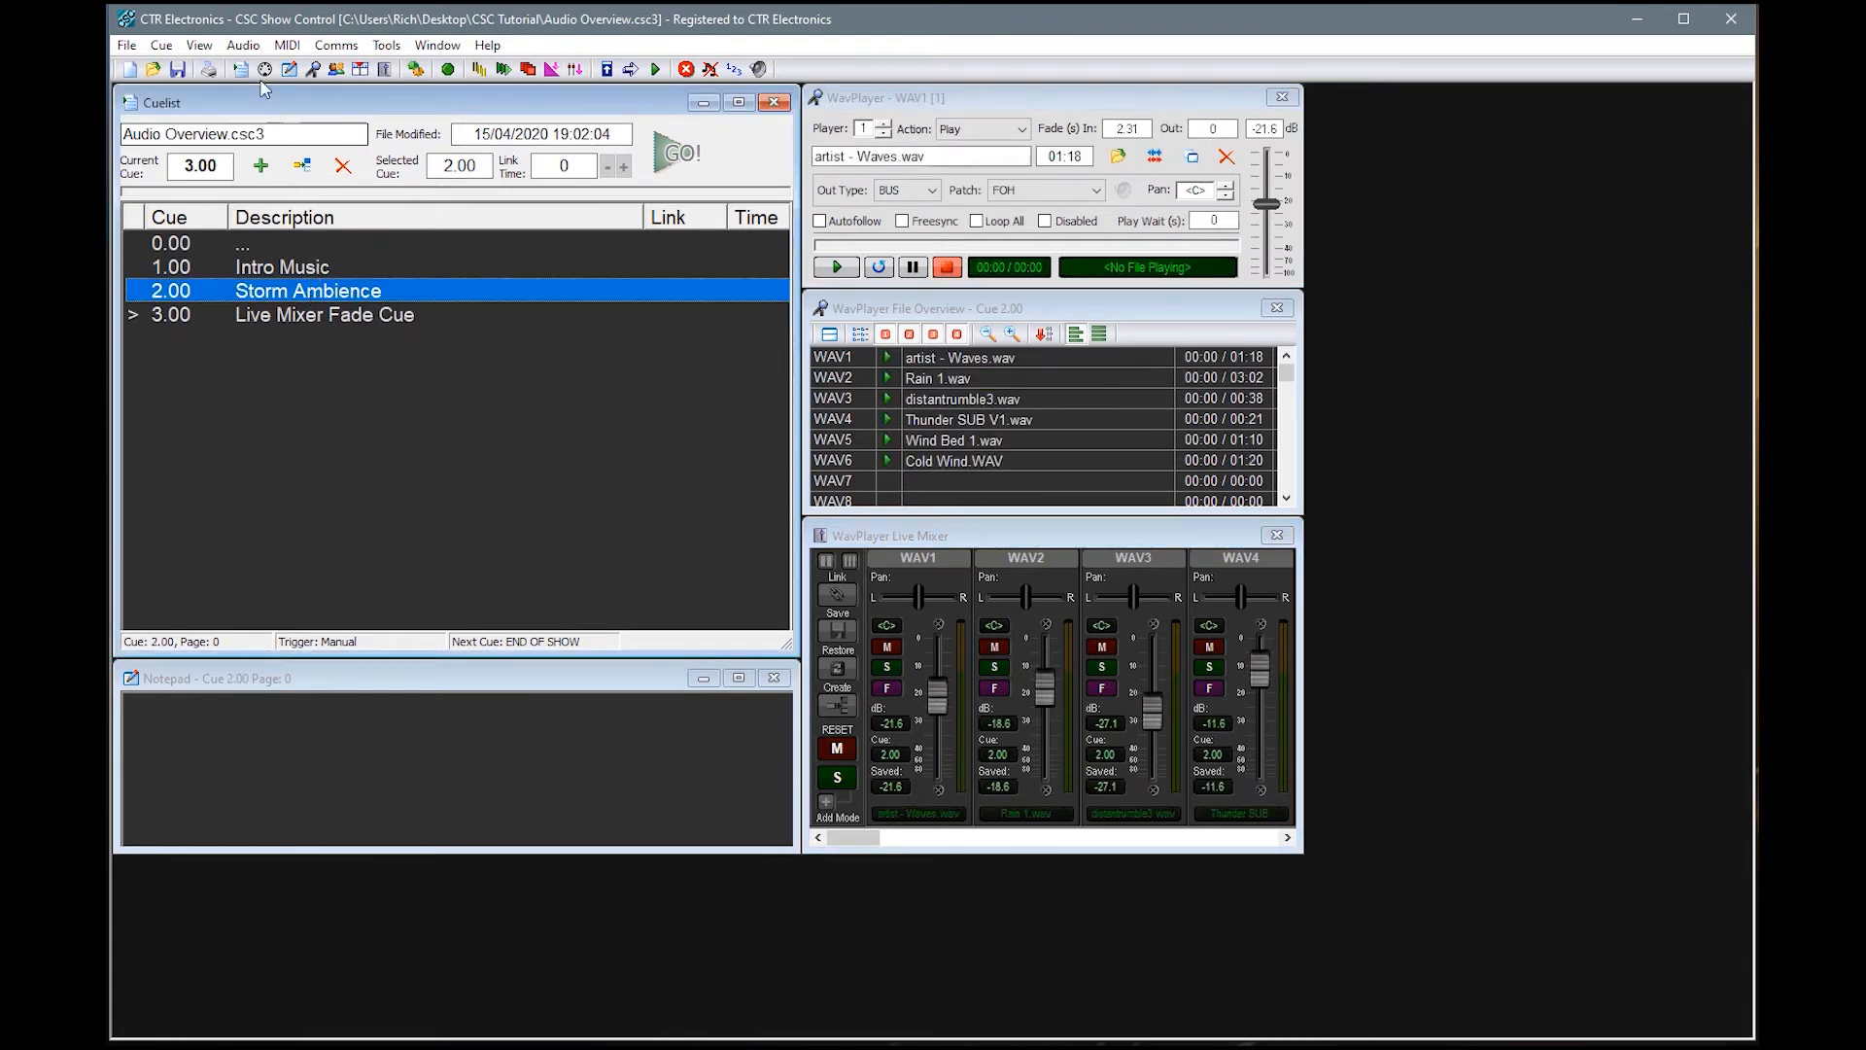
left_click(244, 45)
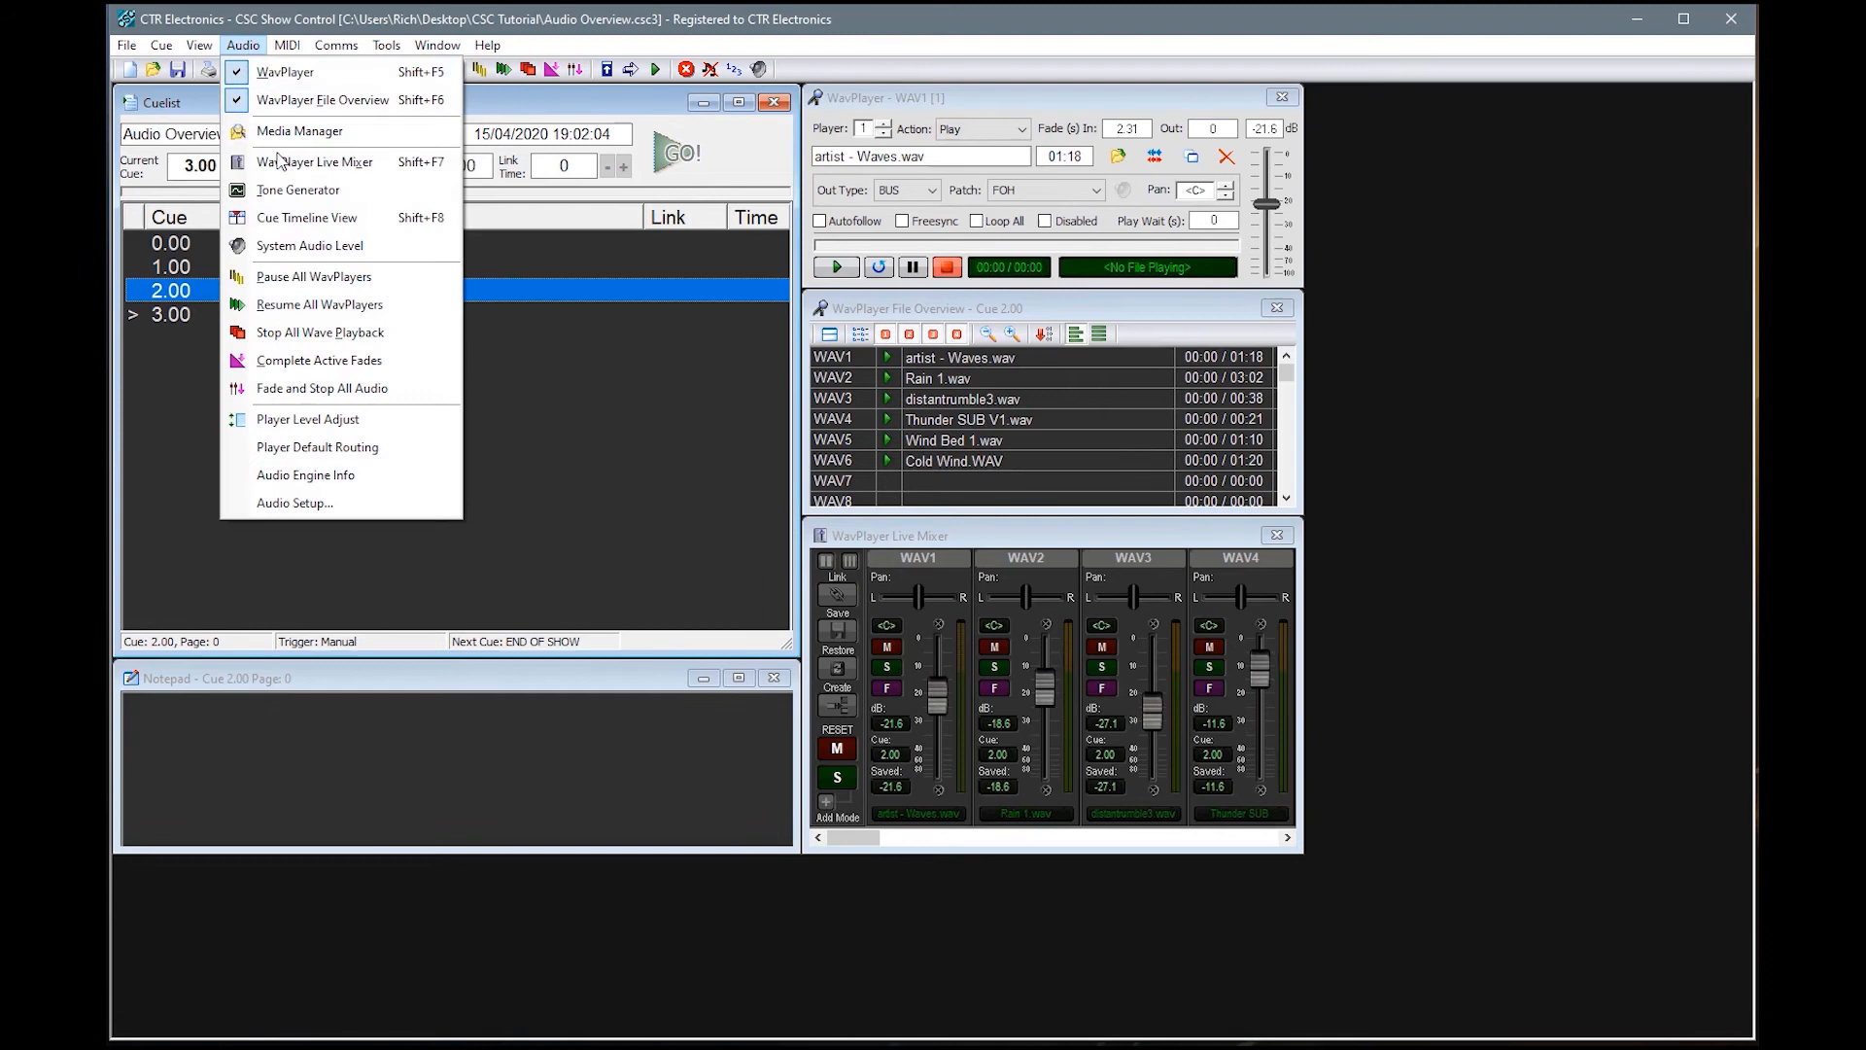
left_click(298, 219)
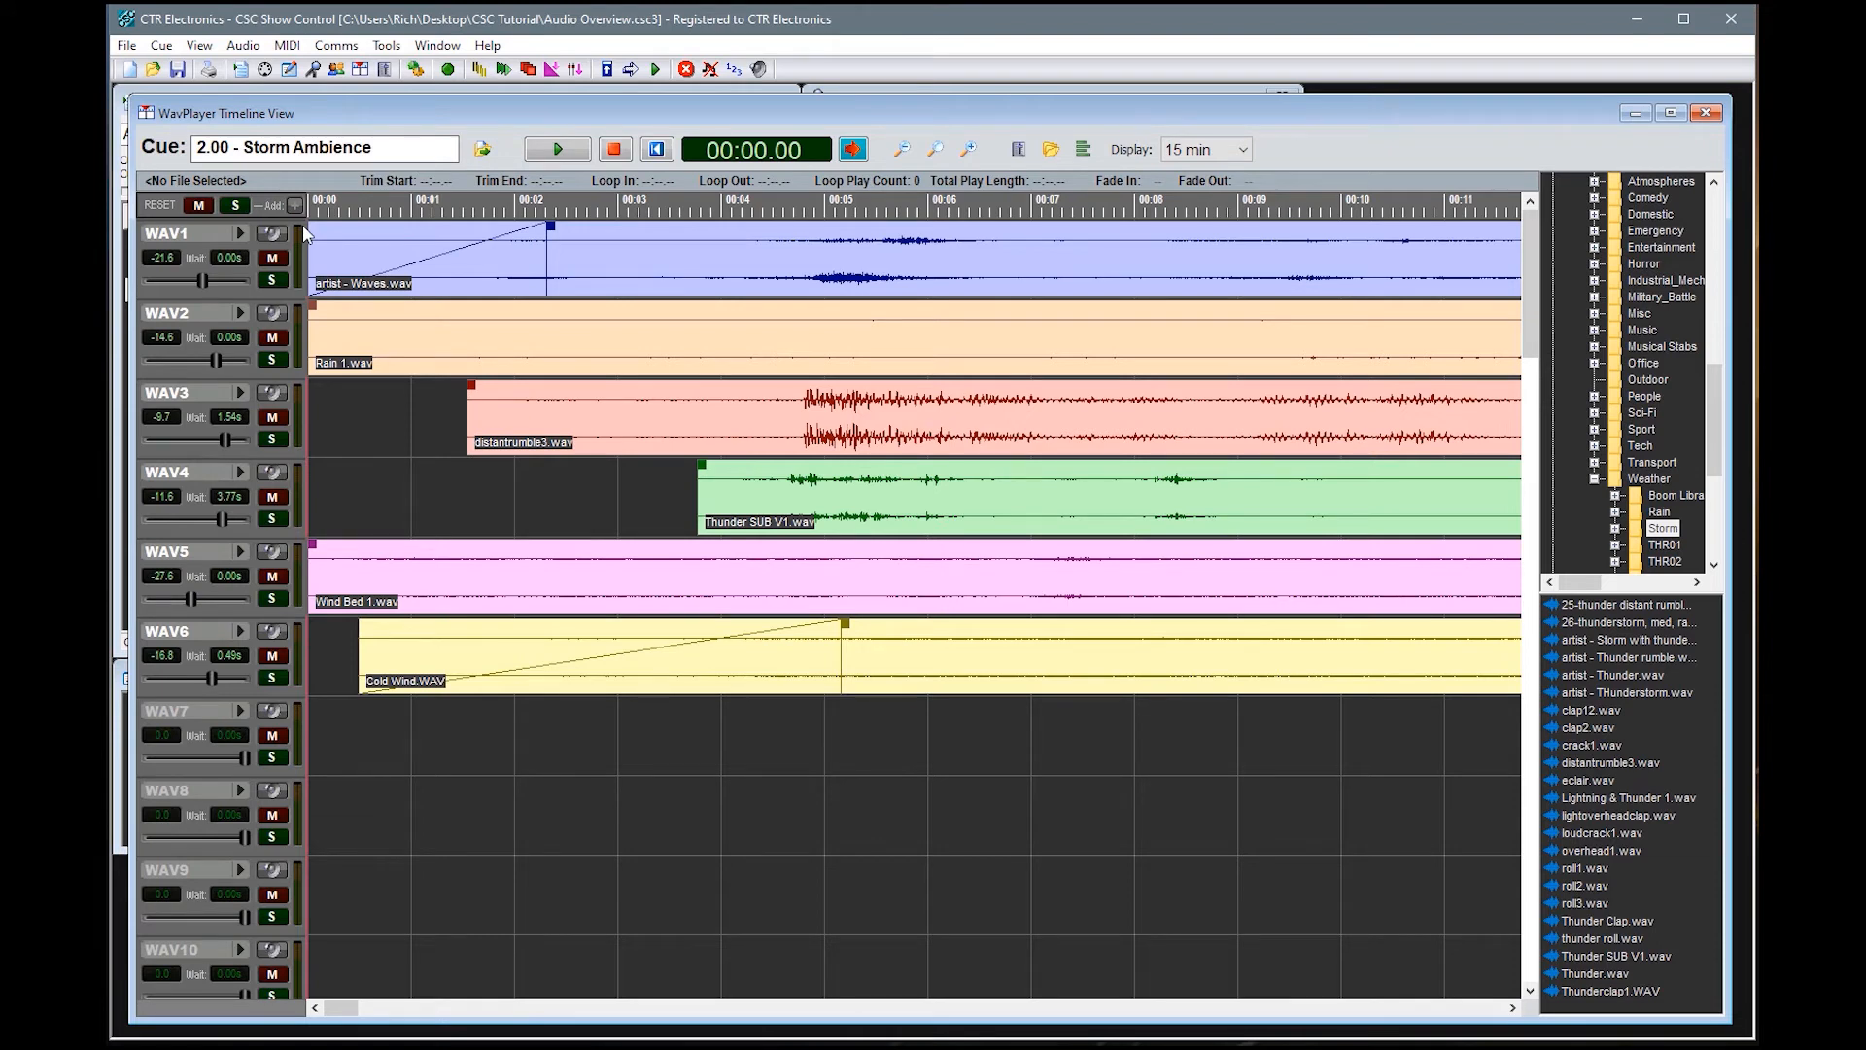
mouse_move(473, 425)
left_mouse_down()
mouse_move(809, 447)
mouse_move(924, 385)
mouse_move(1038, 387)
mouse_move(1008, 386)
left_mouse_up()
left_click_drag(1050, 451, 694, 447)
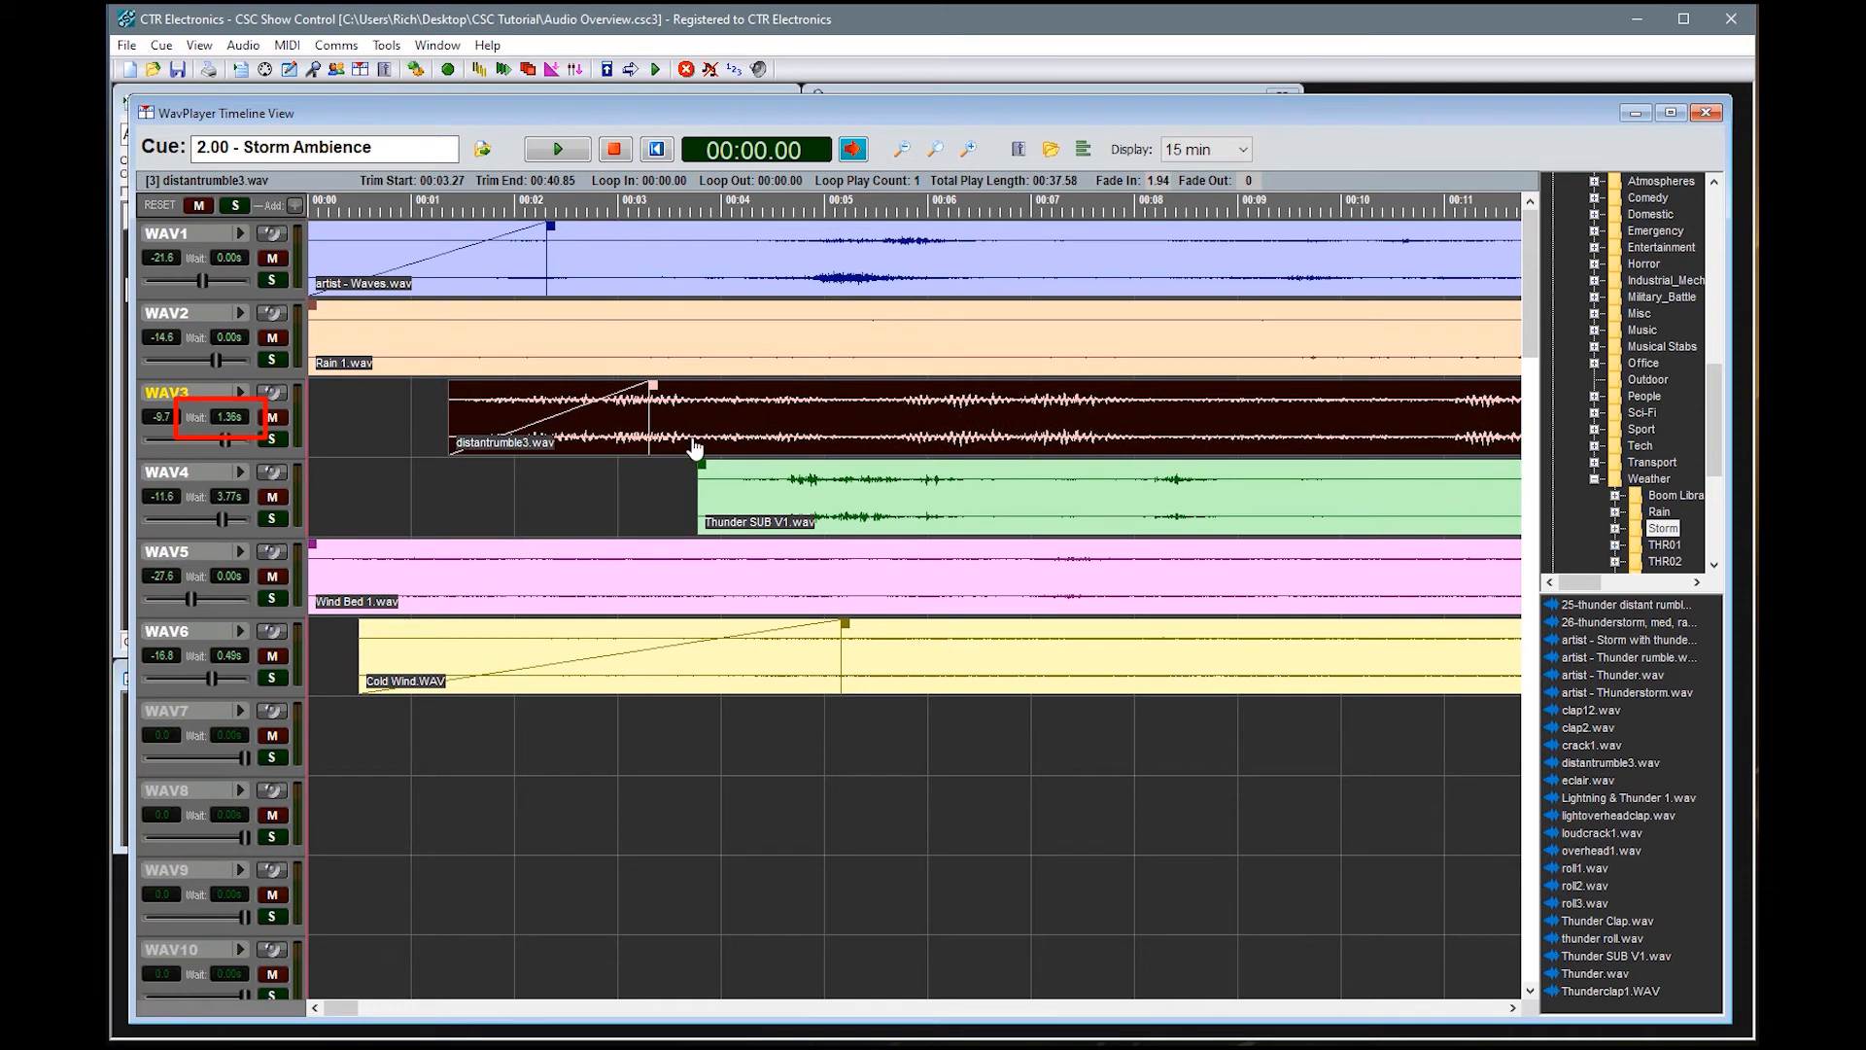
Play the cue in the timeline and lower WAV2 to -18.6 dB and WAV3 to -27.1 dB during playback.
left_click(561, 149)
mouse_move(215, 360)
left_mouse_down()
mouse_move(177, 360)
mouse_move(209, 362)
left_mouse_up()
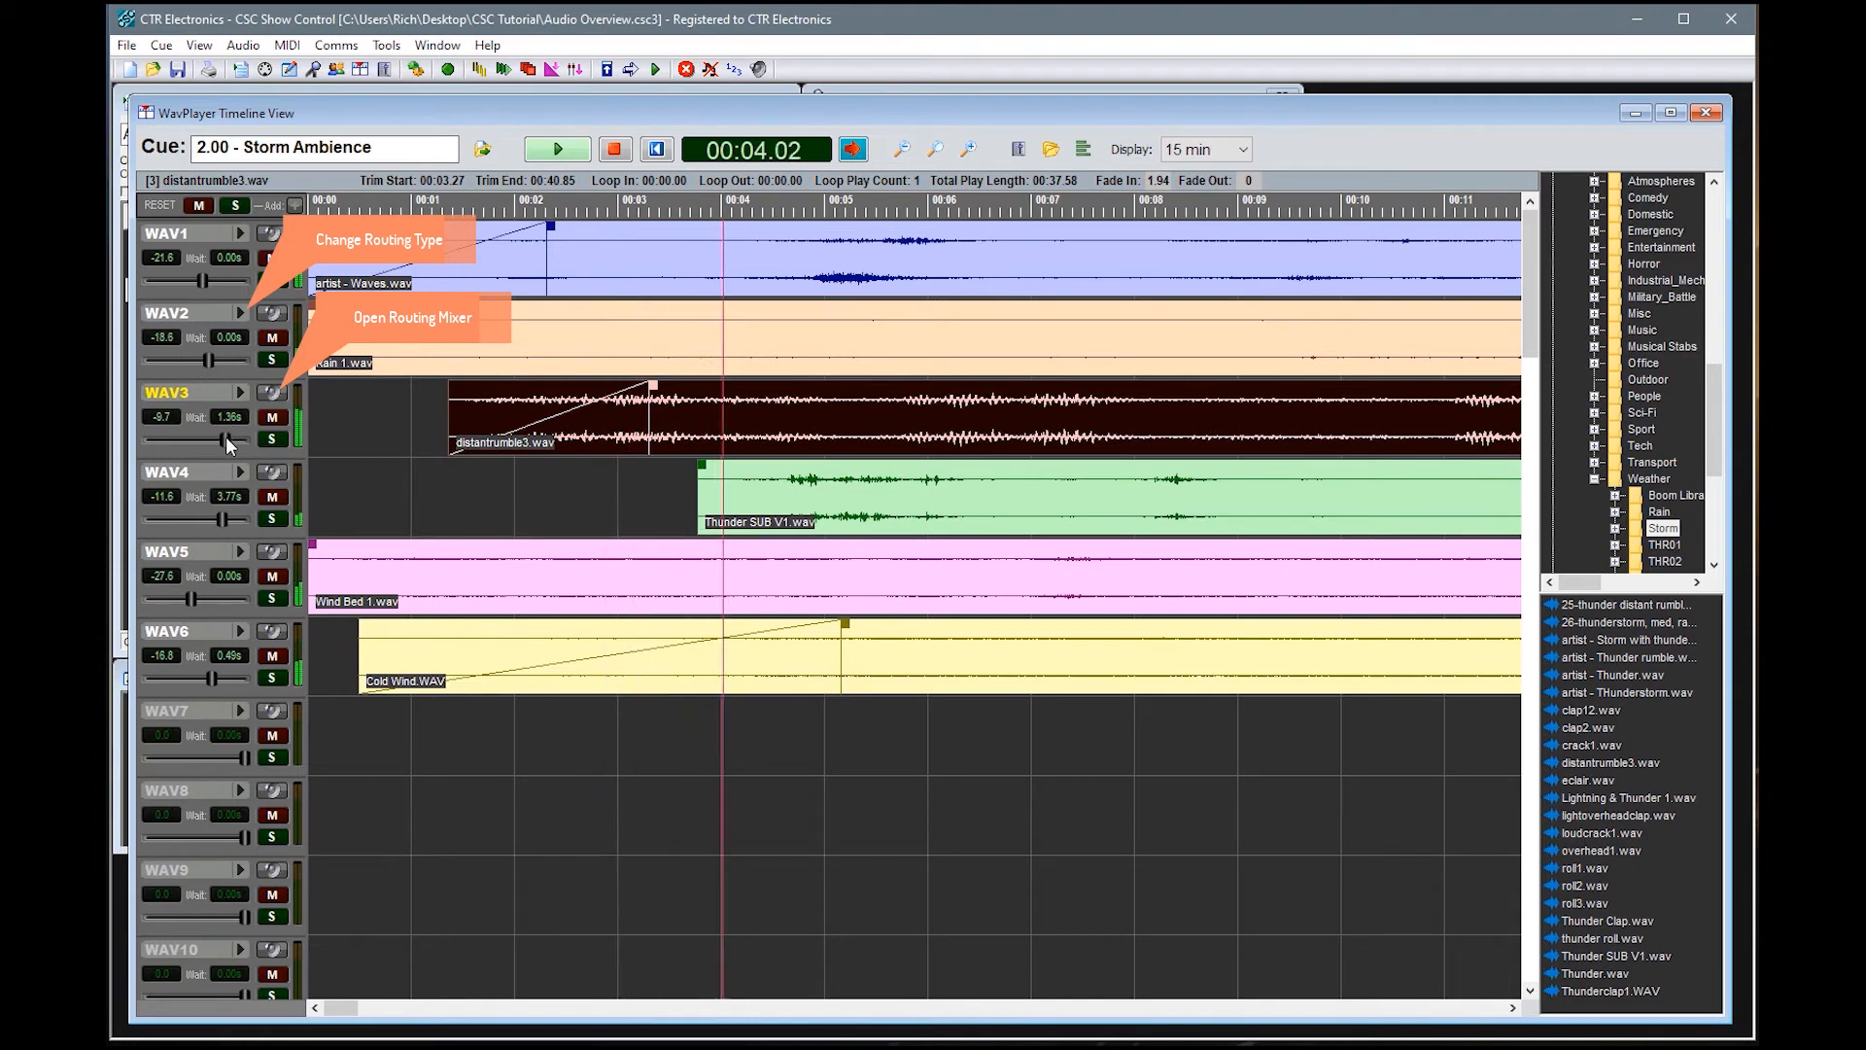
left_click_drag(229, 442, 175, 440)
Turn WAV3's mute on and off in the timeline, and try the solos of WAV2 and WAV1 before soloing WAV3.
left_click(273, 418)
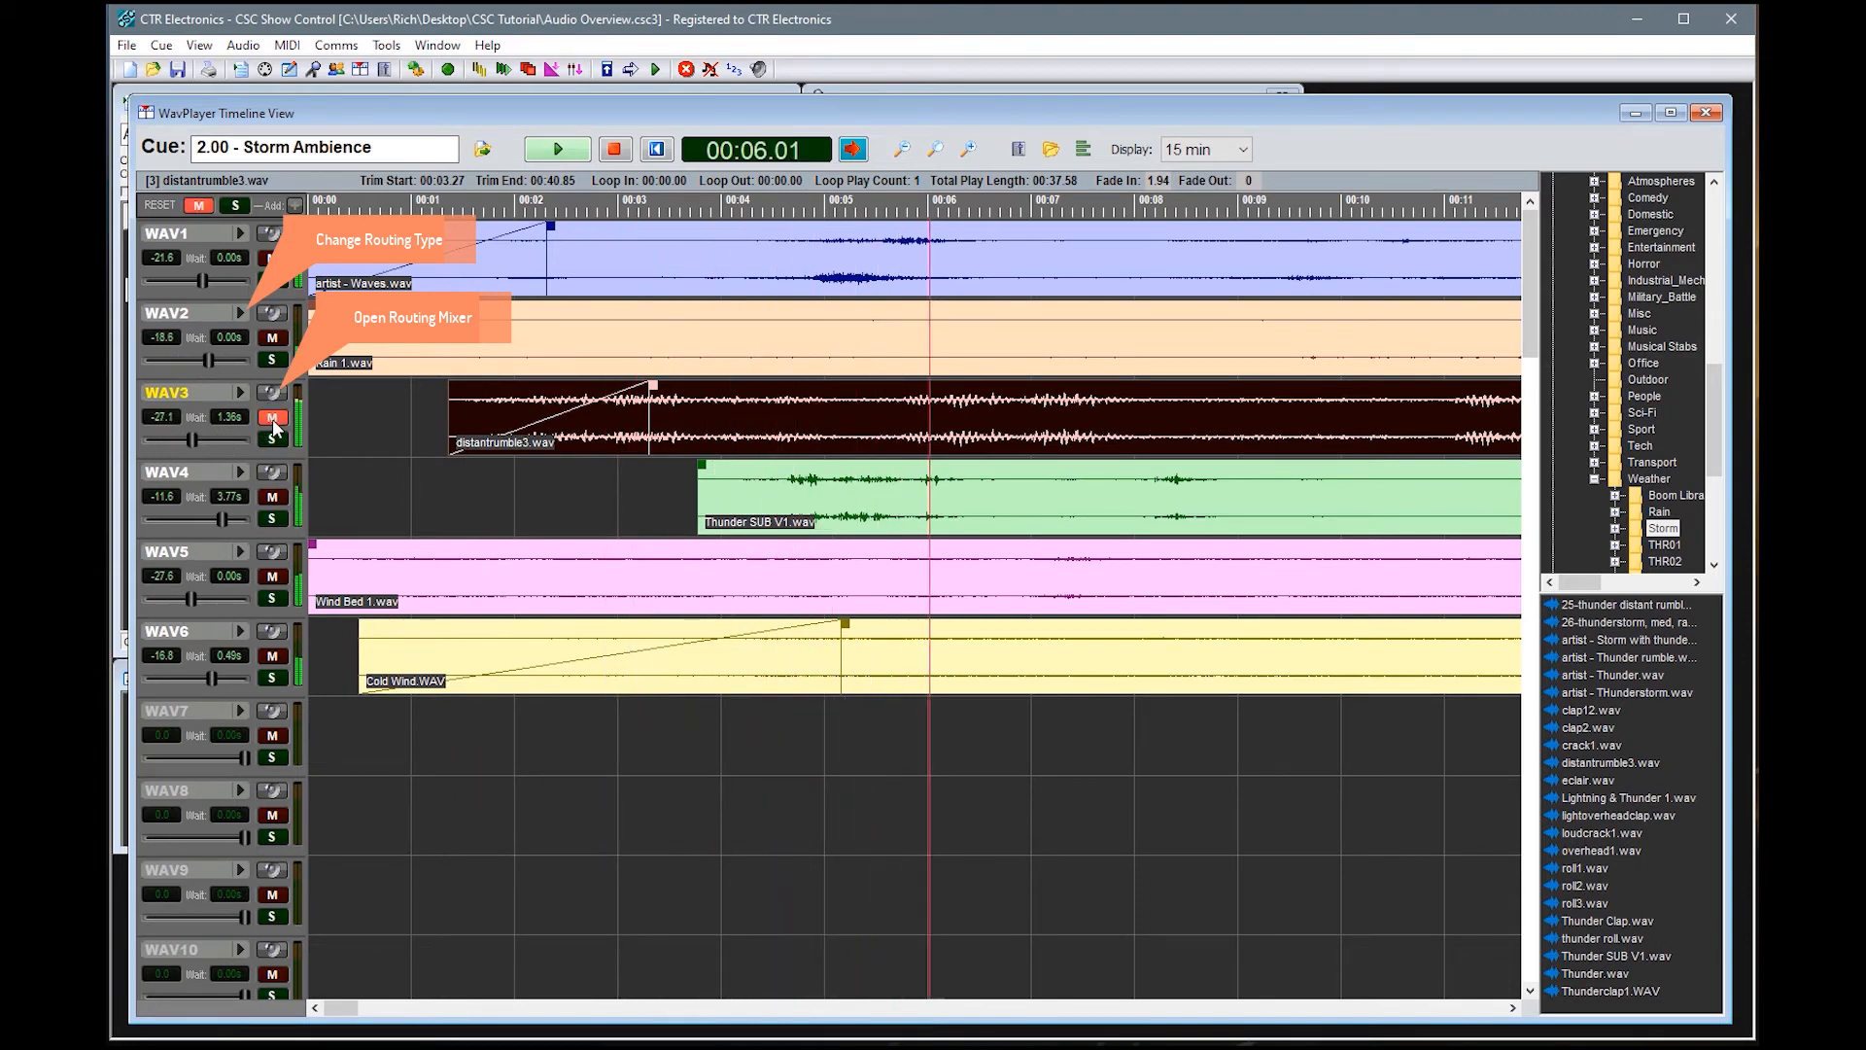
left_click(273, 418)
left_click(272, 360)
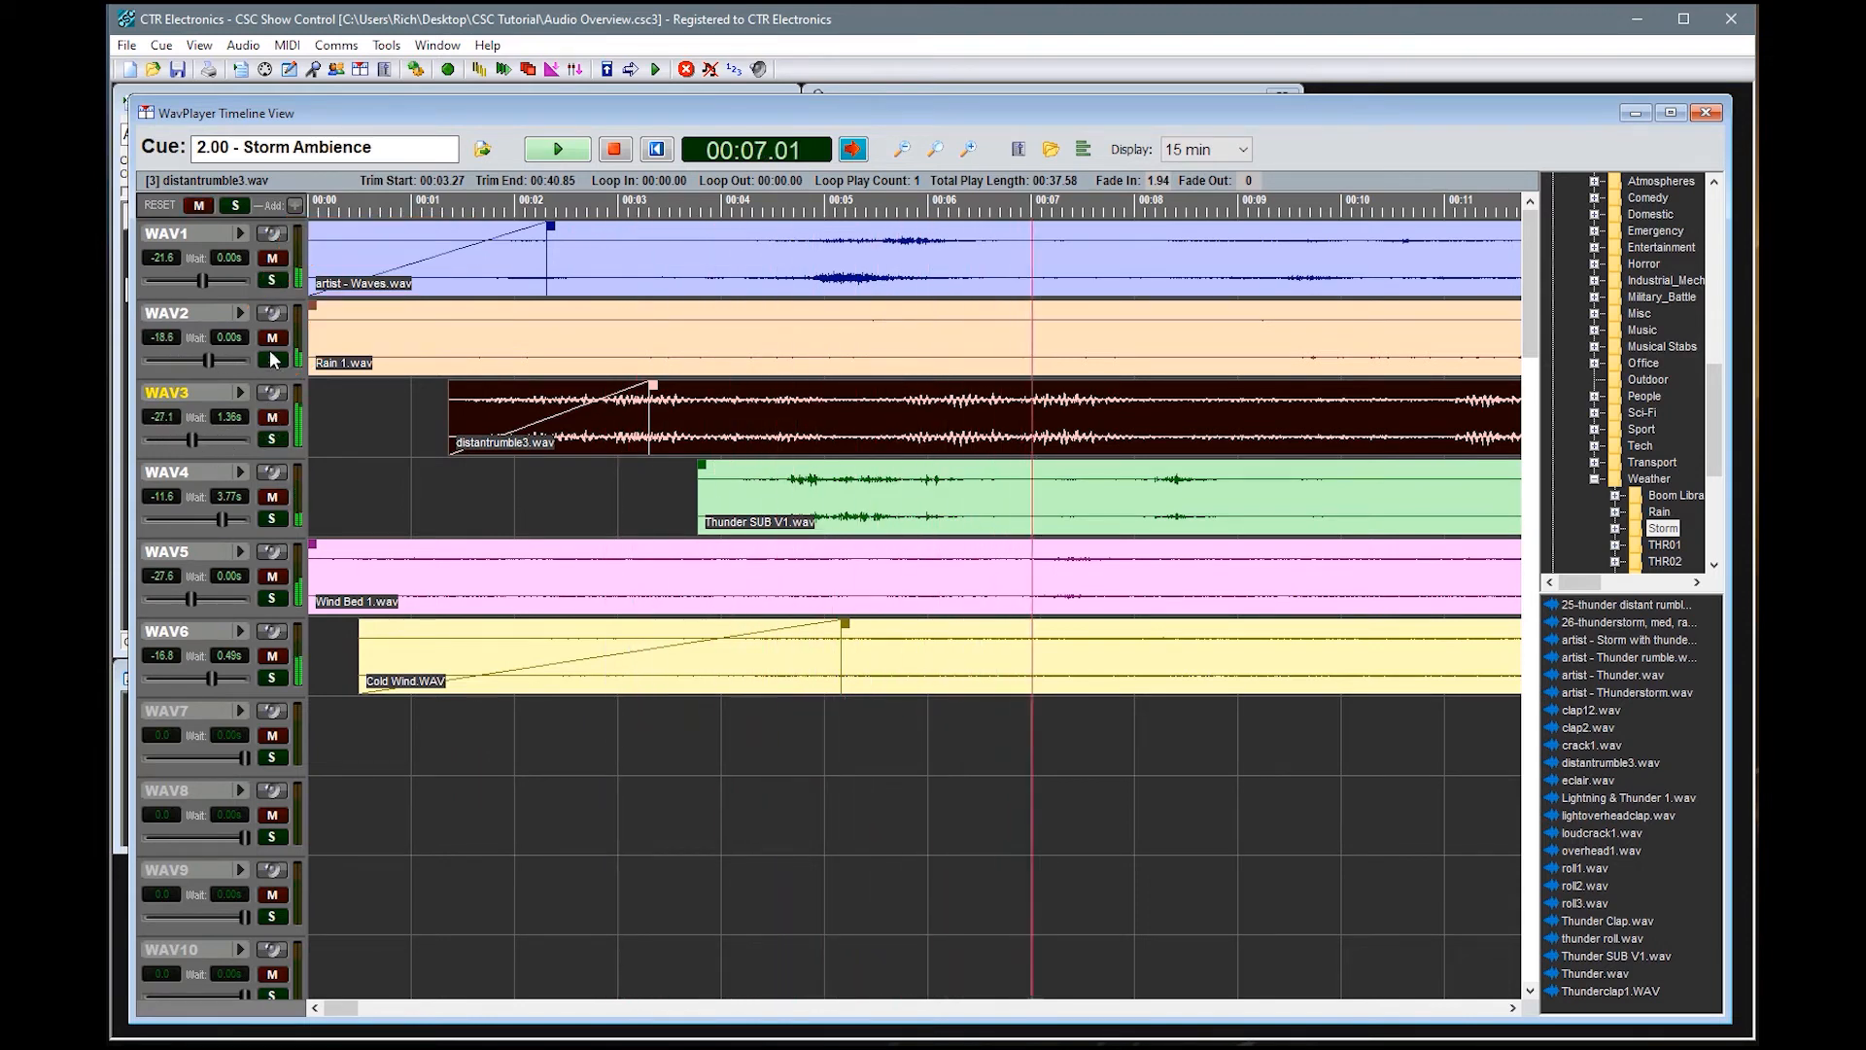
left_click(272, 282)
left_click(274, 439)
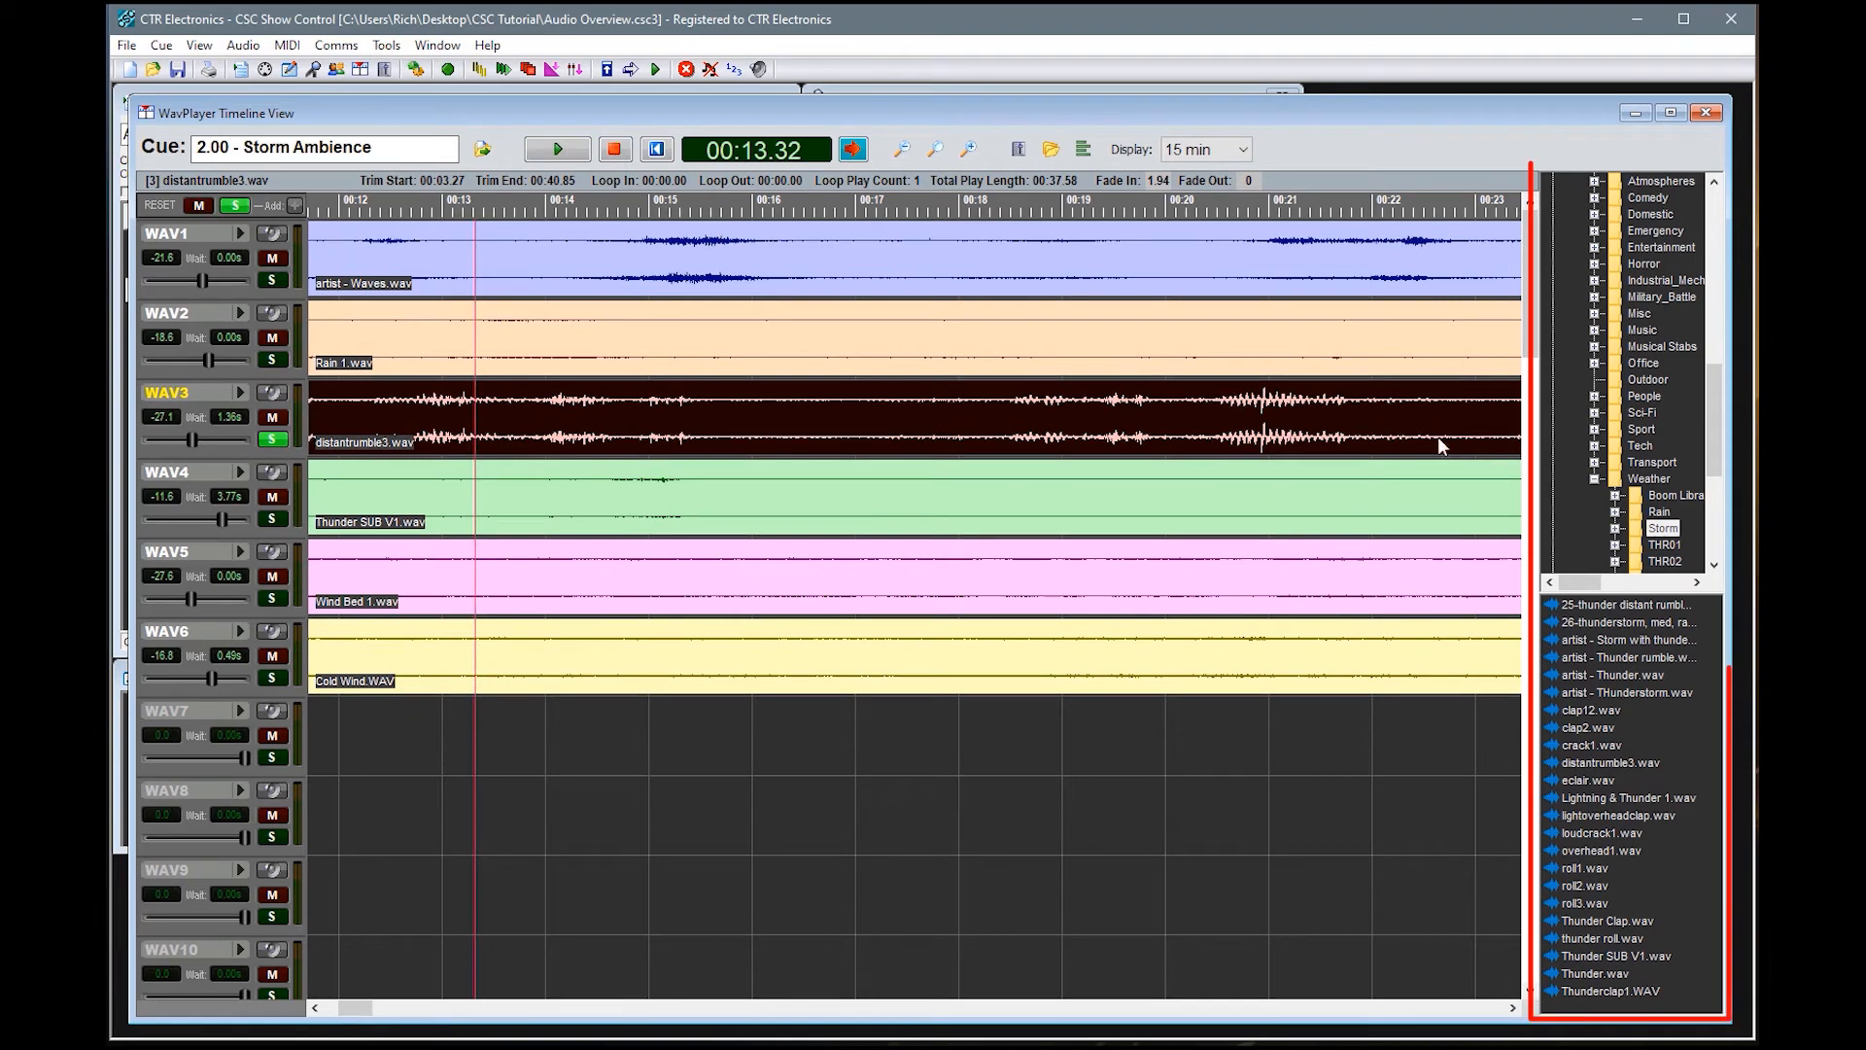
Add clap12.wav from the Storm folder to WAV7 at about 15.2 s on the timeline, and place crack1.wav on WAV8.
left_click_drag(1589, 716, 680, 736)
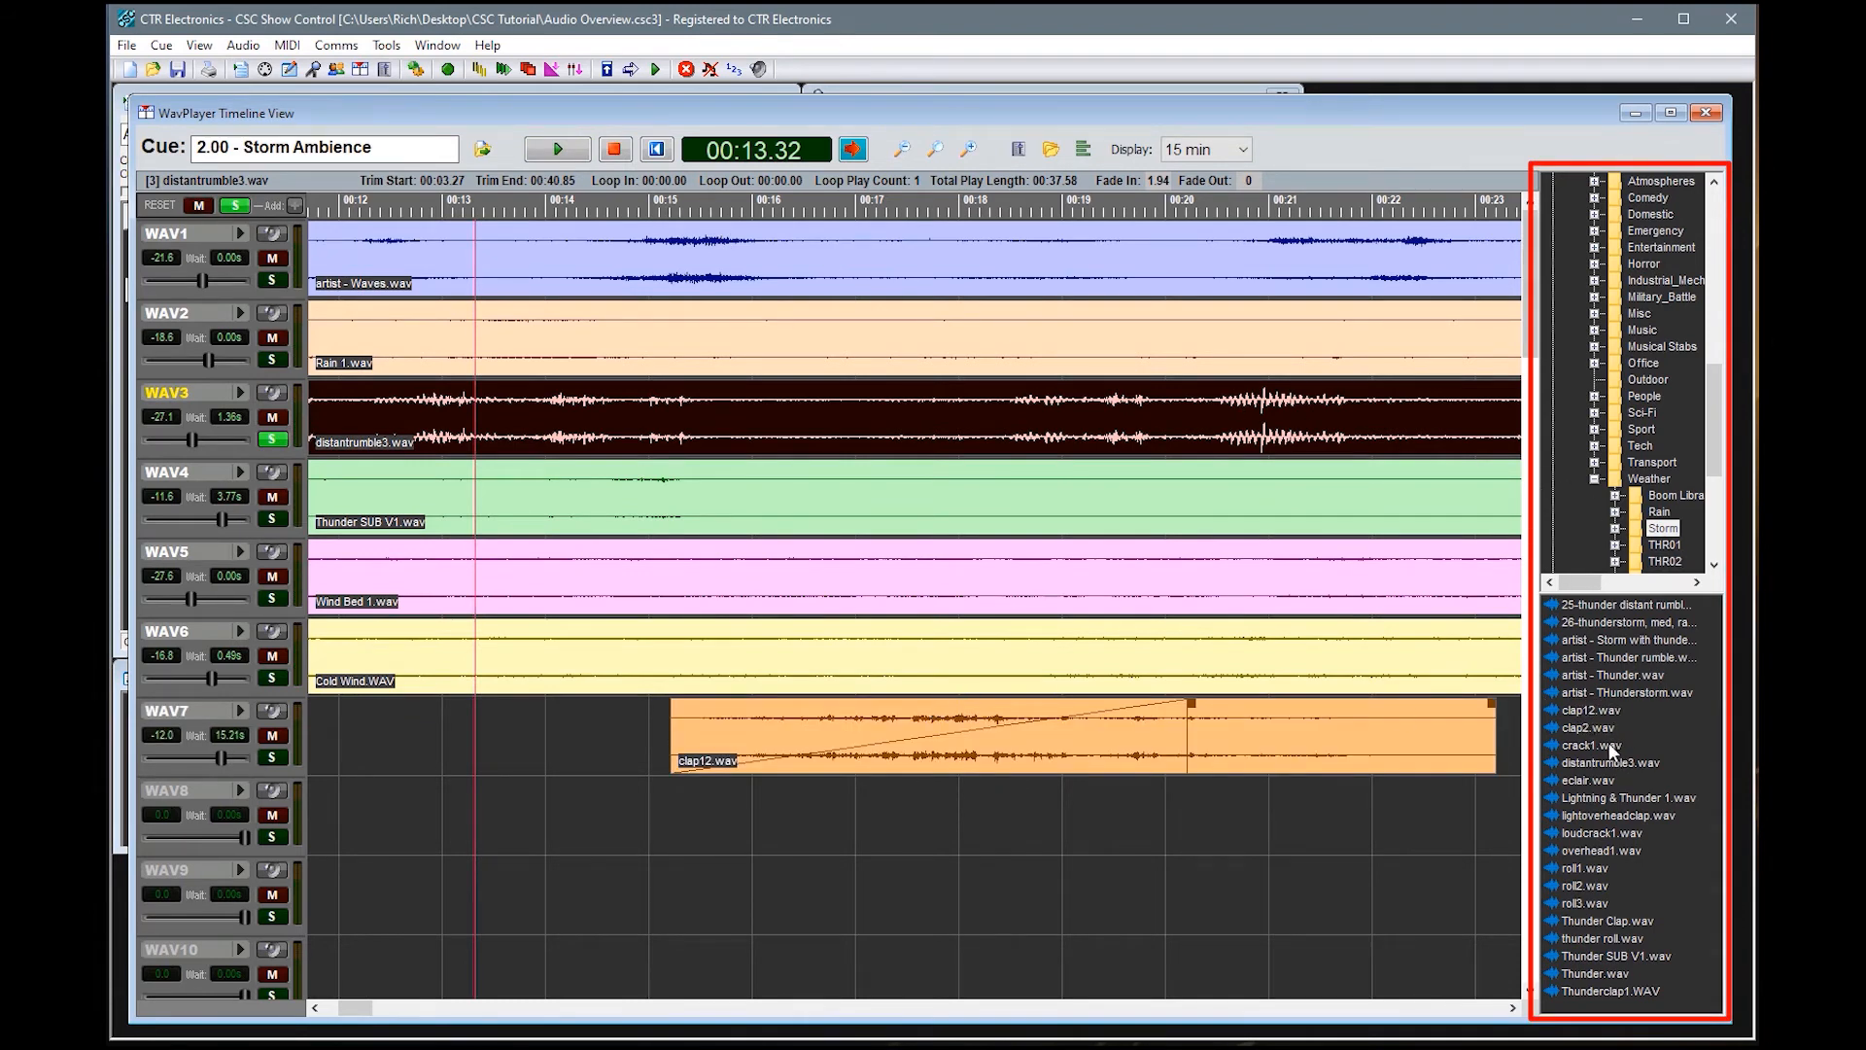
left_click_drag(1611, 750, 1070, 842)
left_click_drag(547, 836, 546, 838)
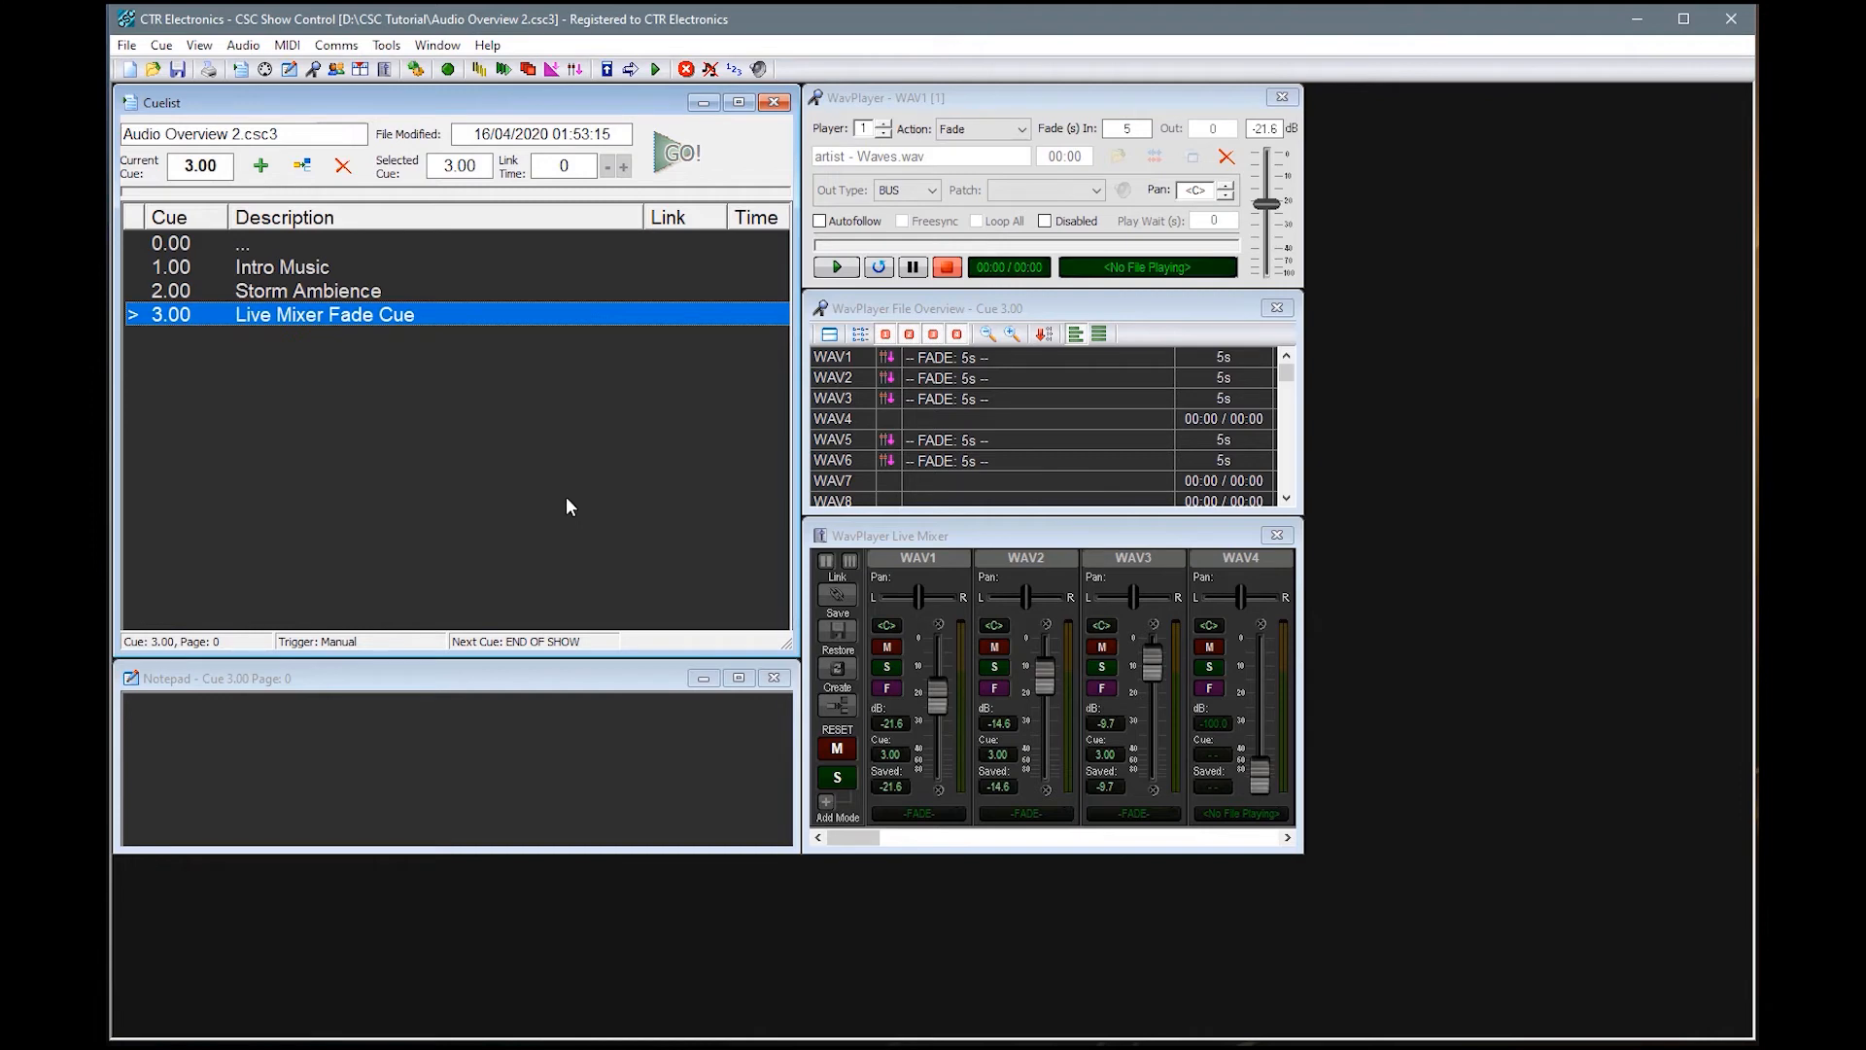
Set the default routing of the COUNT player to Mono with the COUNT patch.
left_click(244, 44)
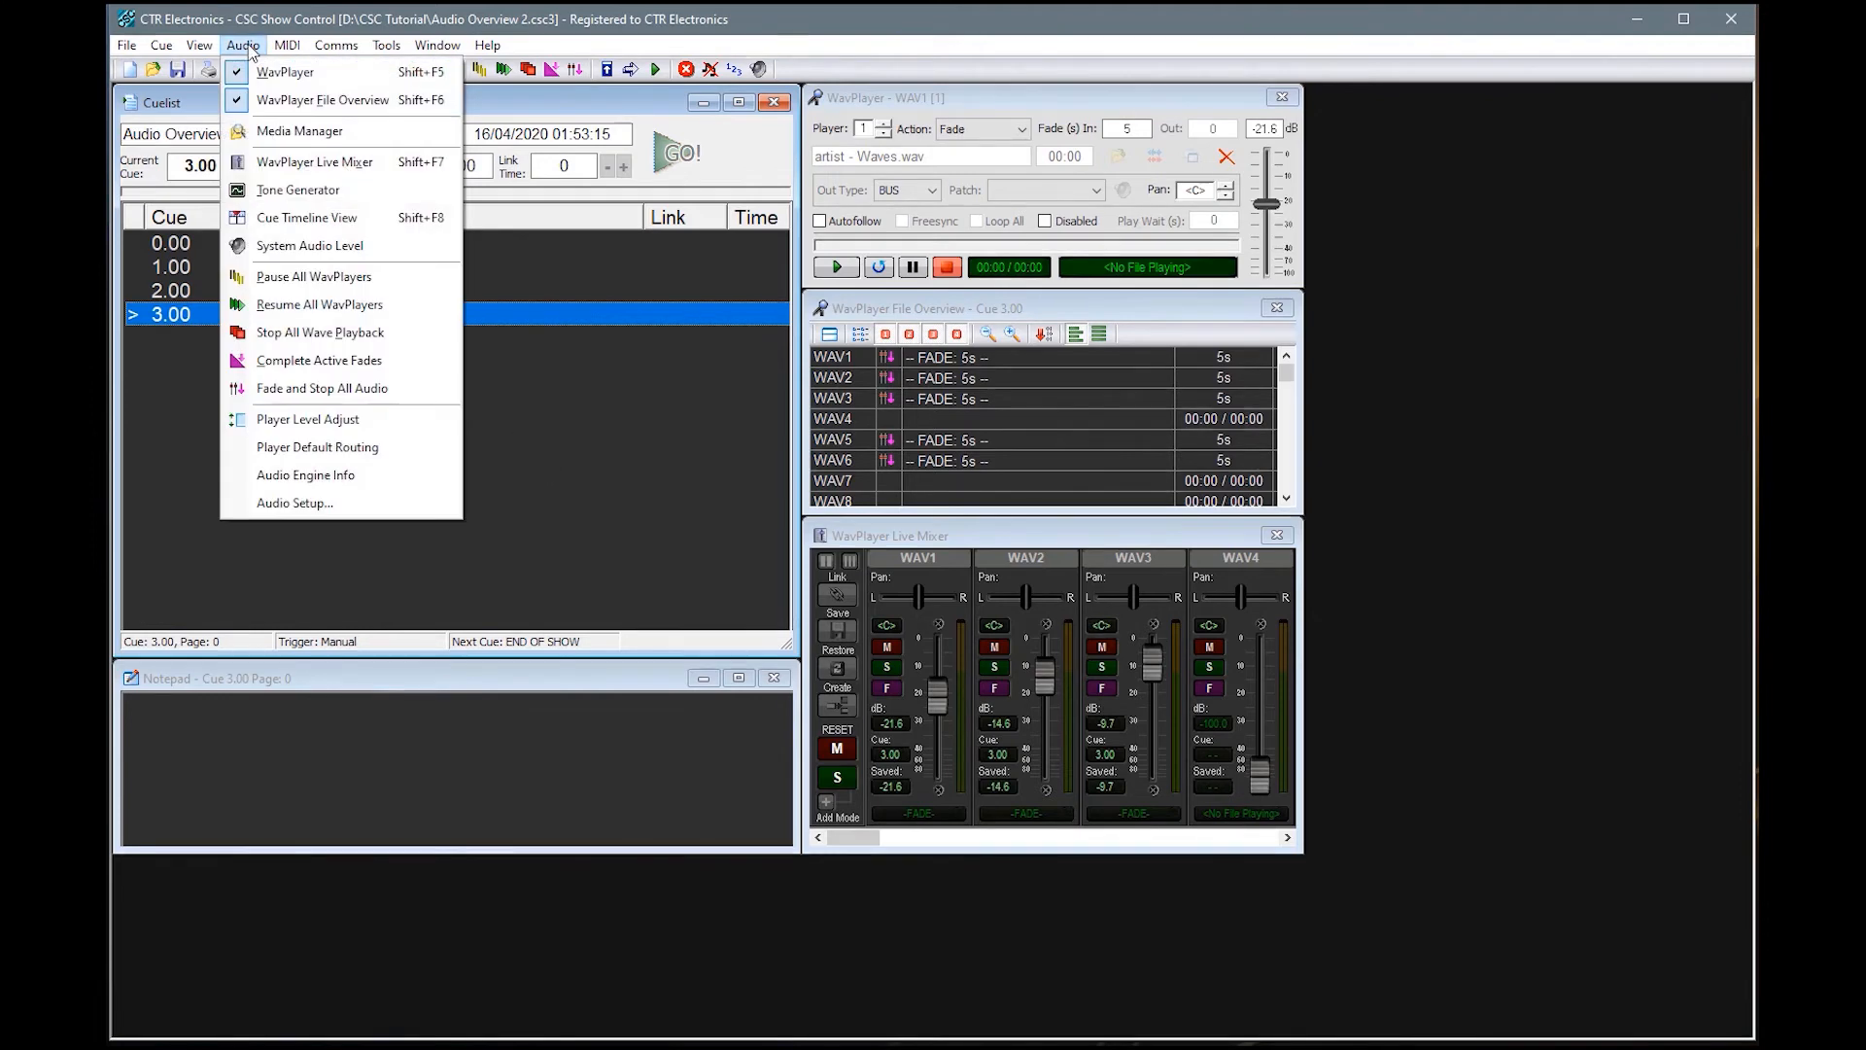
left_click(351, 442)
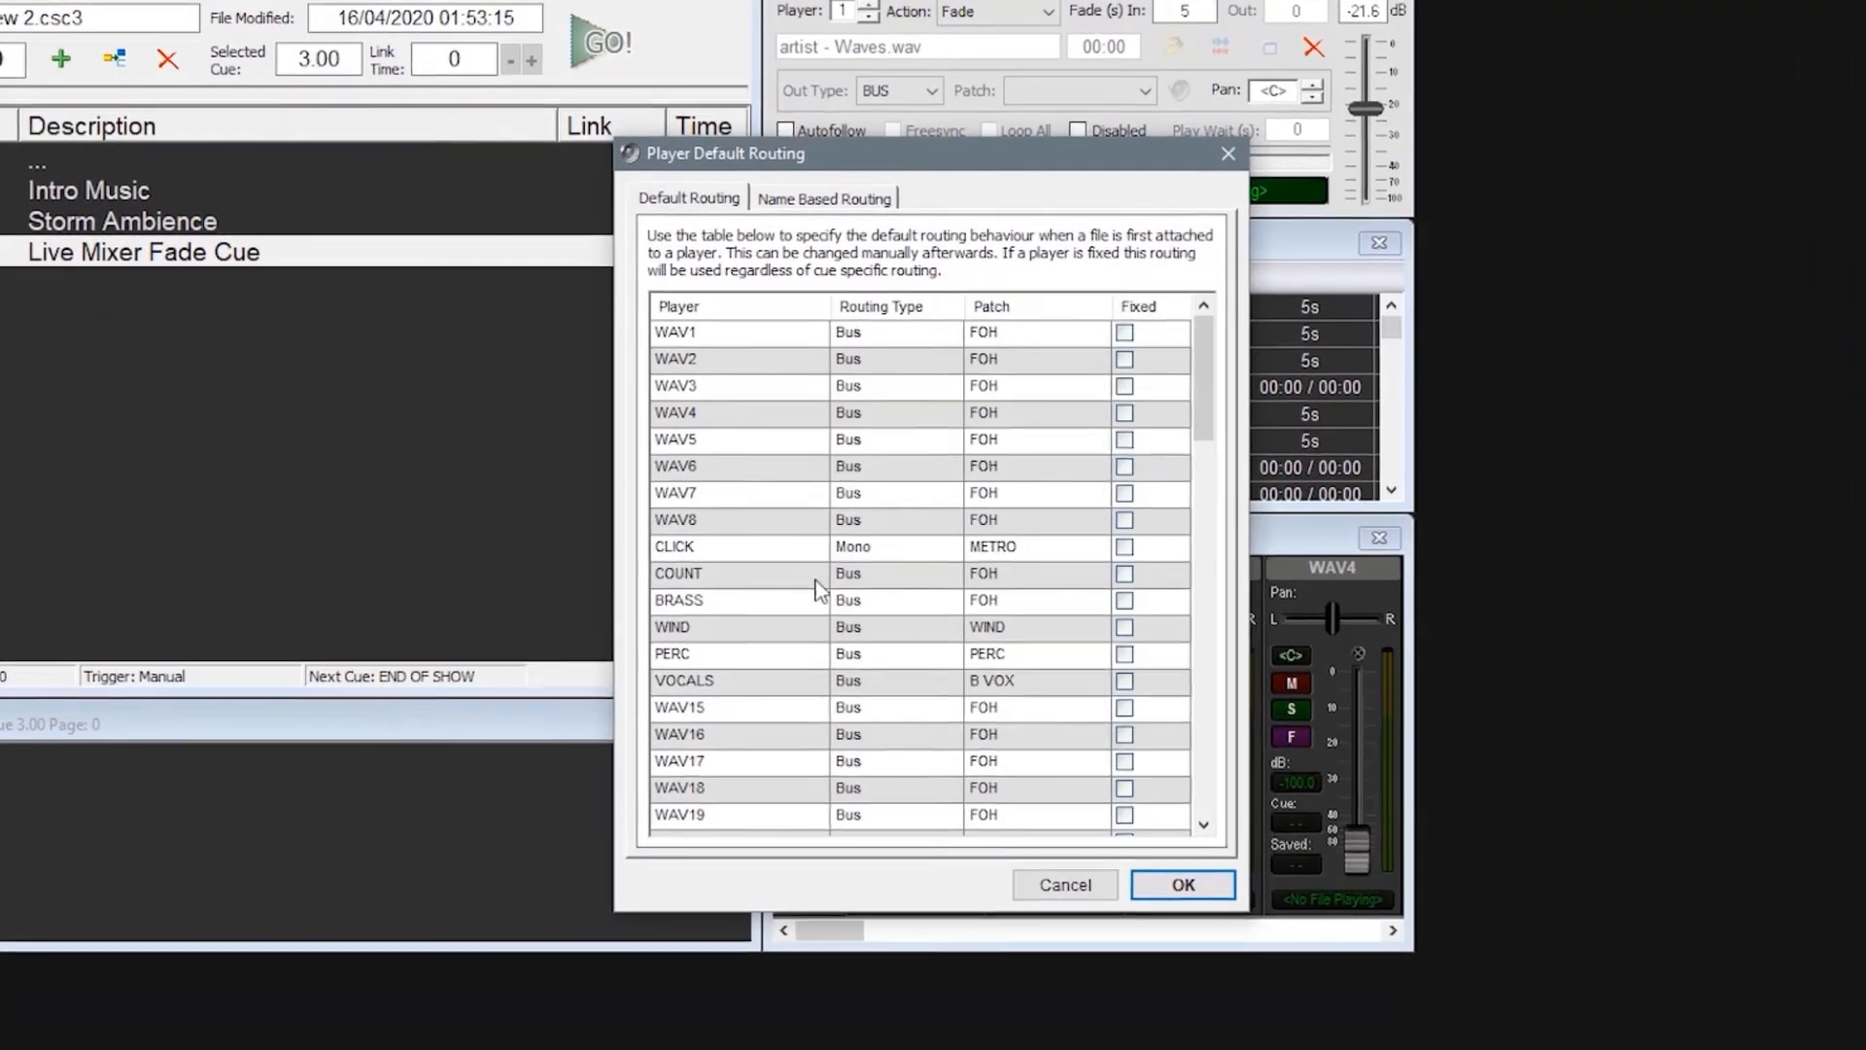
left_click(856, 573)
left_click(875, 573)
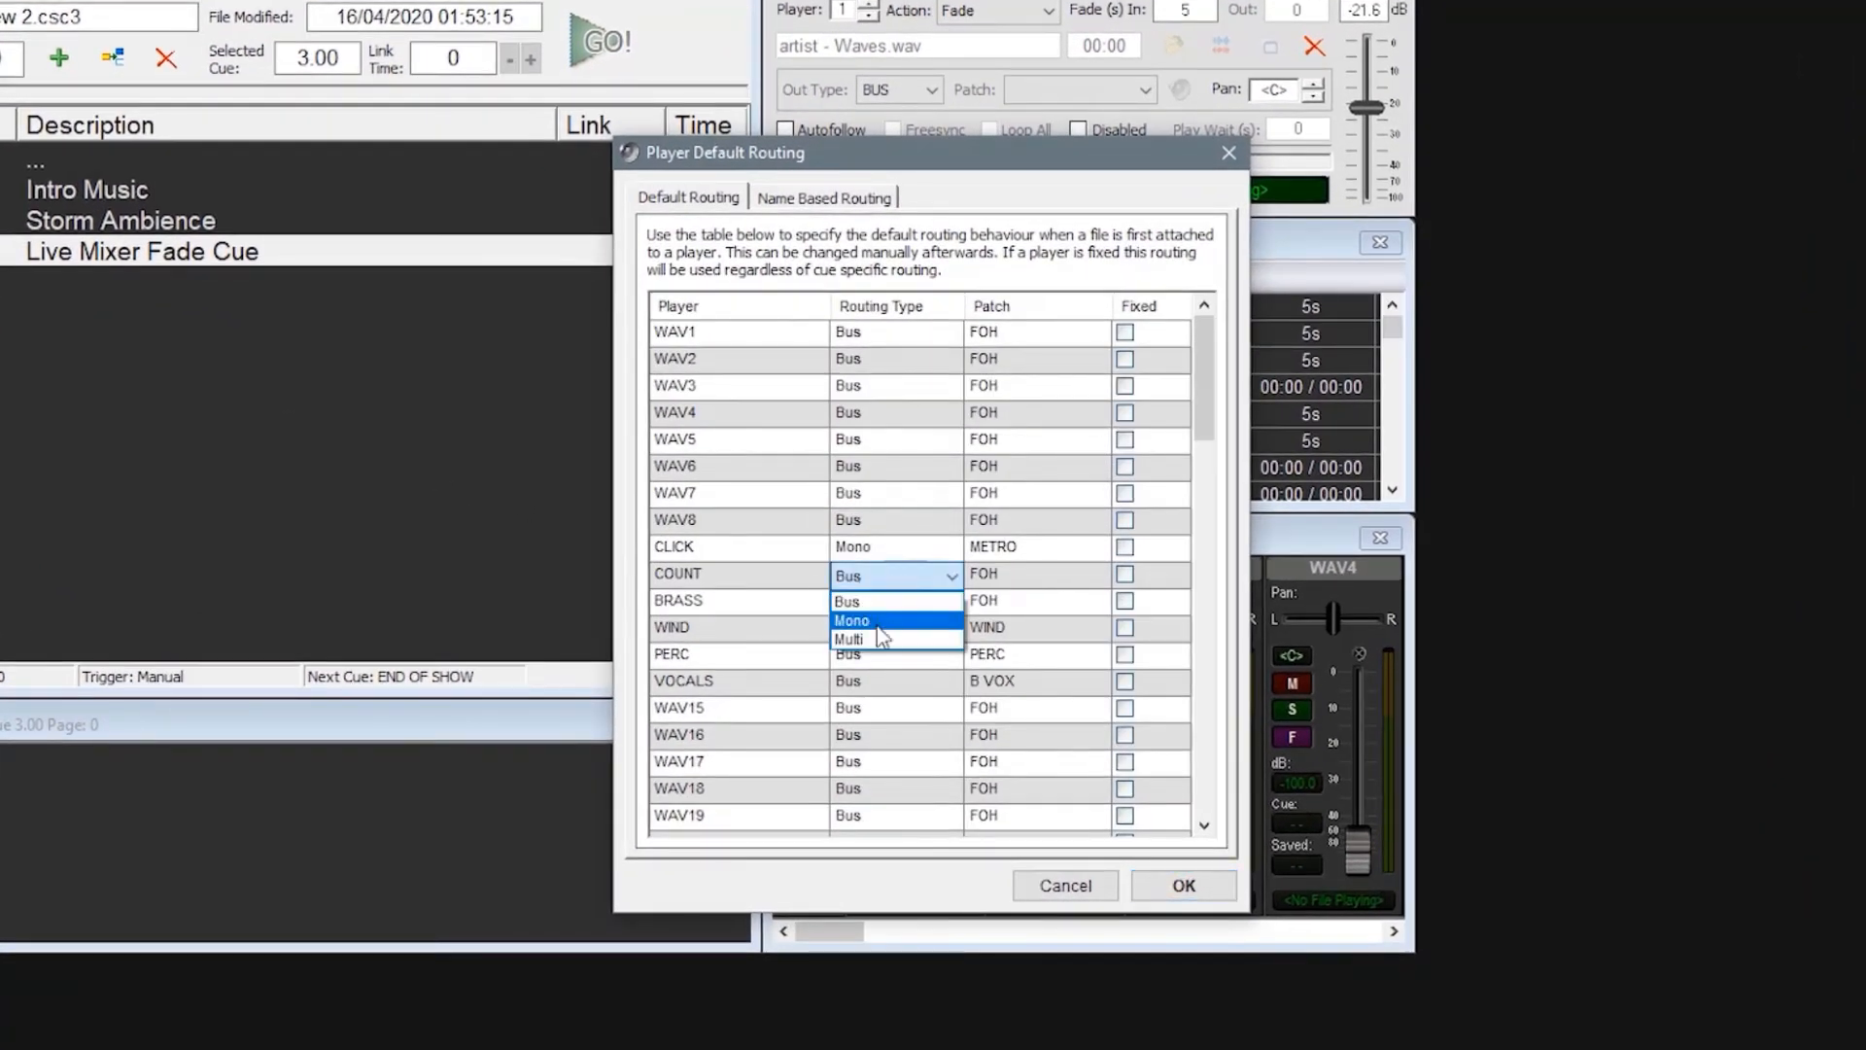
left_click(880, 620)
left_click(1020, 581)
left_click(1025, 582)
left_click(1026, 581)
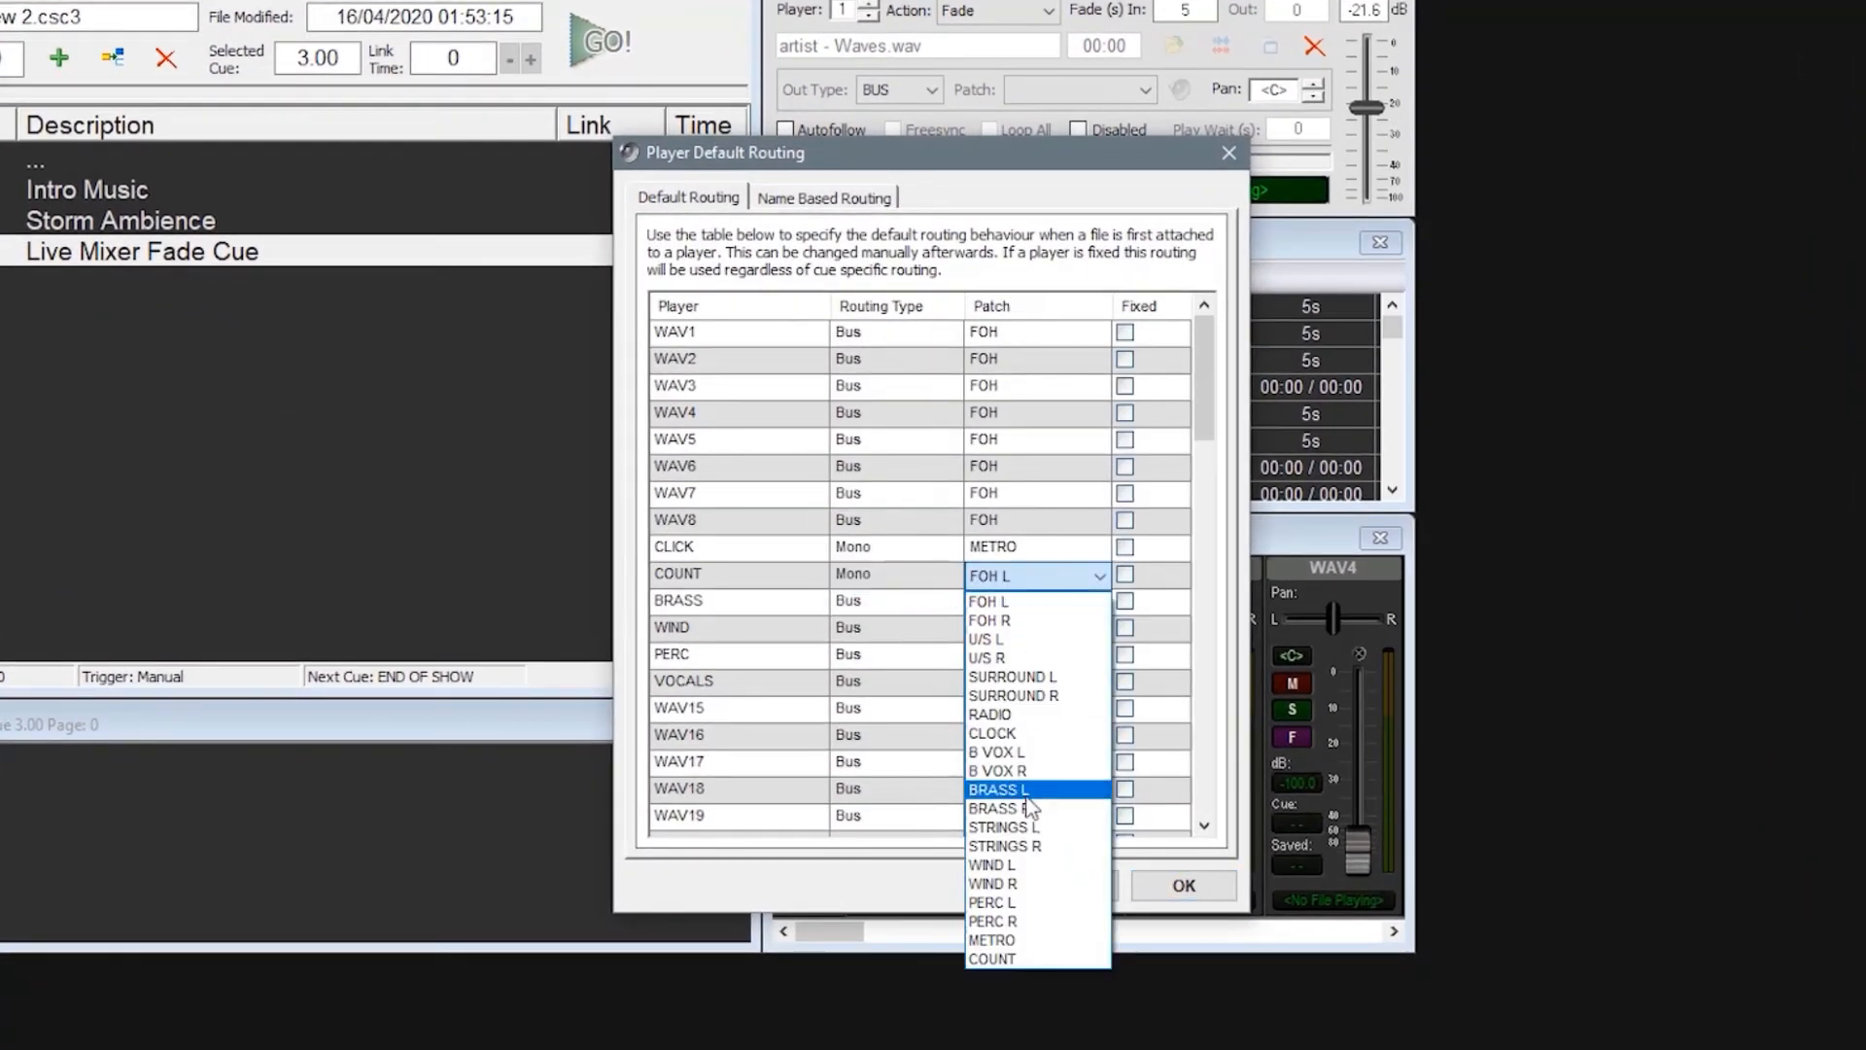
left_click(1012, 957)
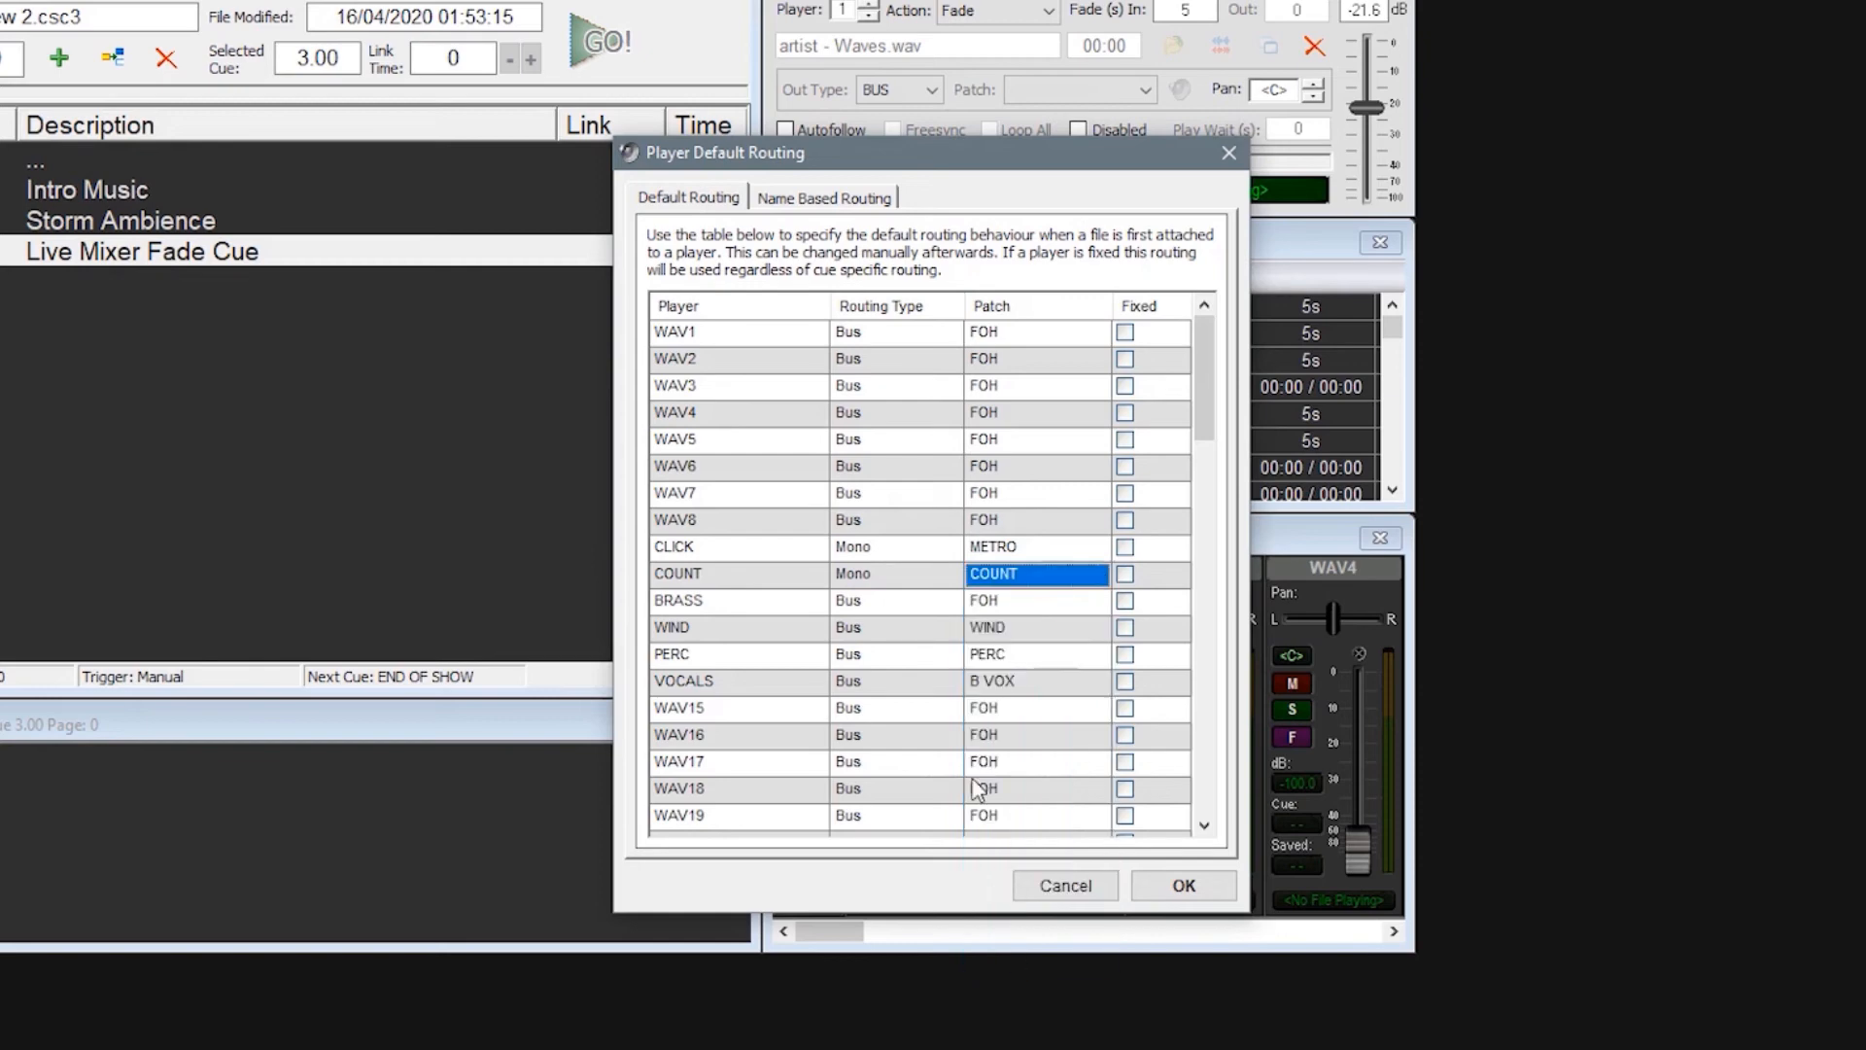
Set the default patch of the BRASS player to BRASS, keeping its Bus routing type.
left_click(895, 600)
left_click(987, 601)
left_click(1040, 603)
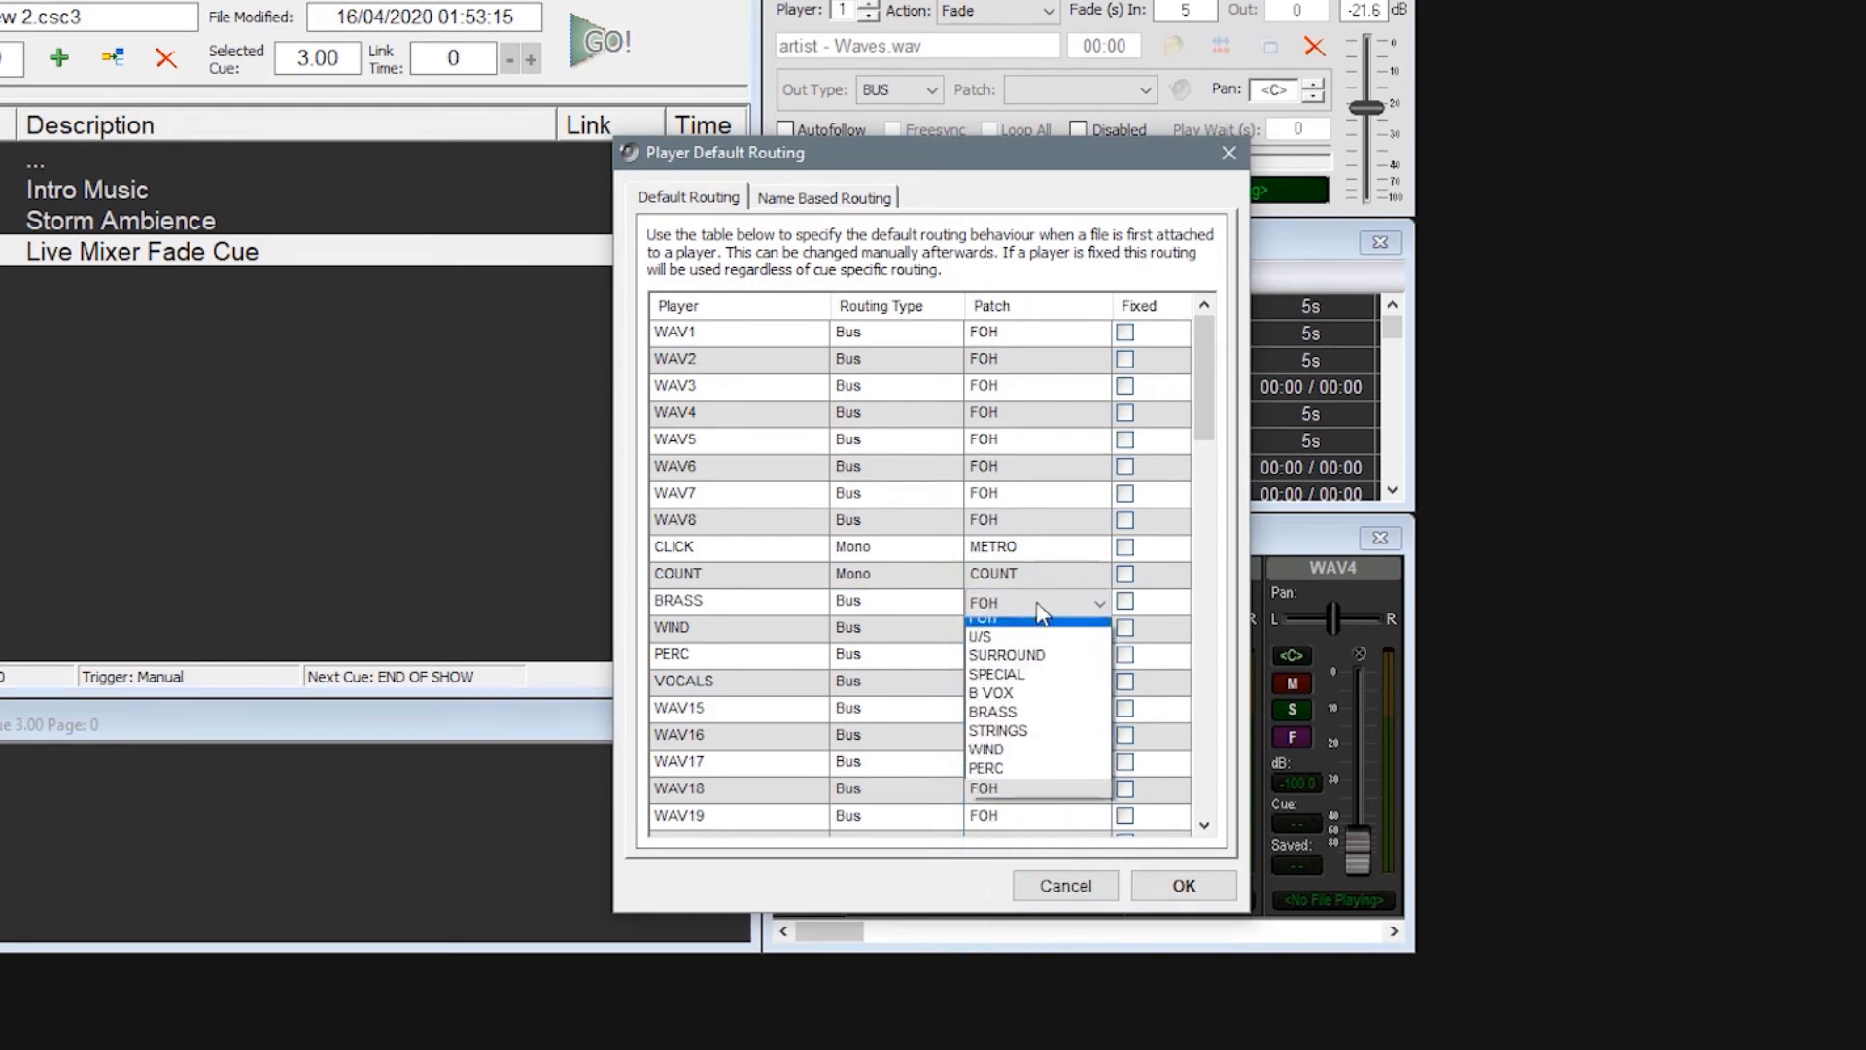
left_click(1009, 721)
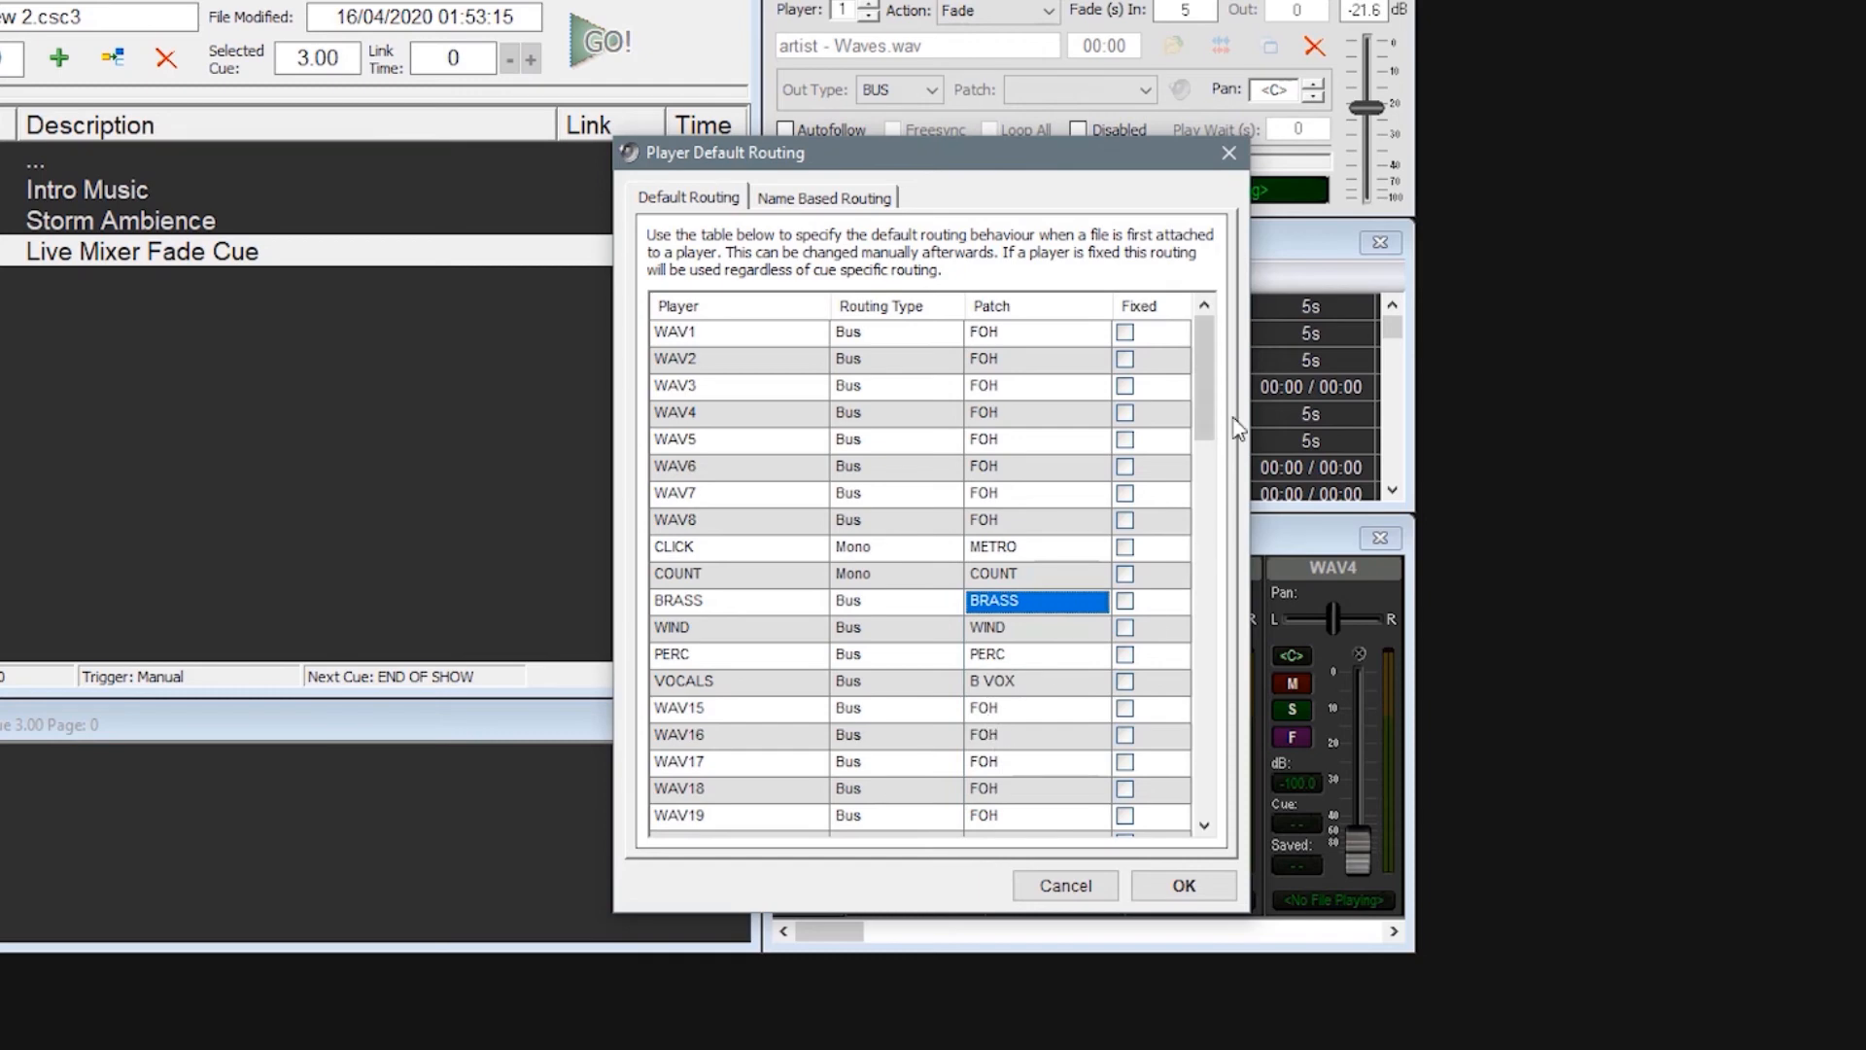
left_click_drag(1208, 385, 1202, 332)
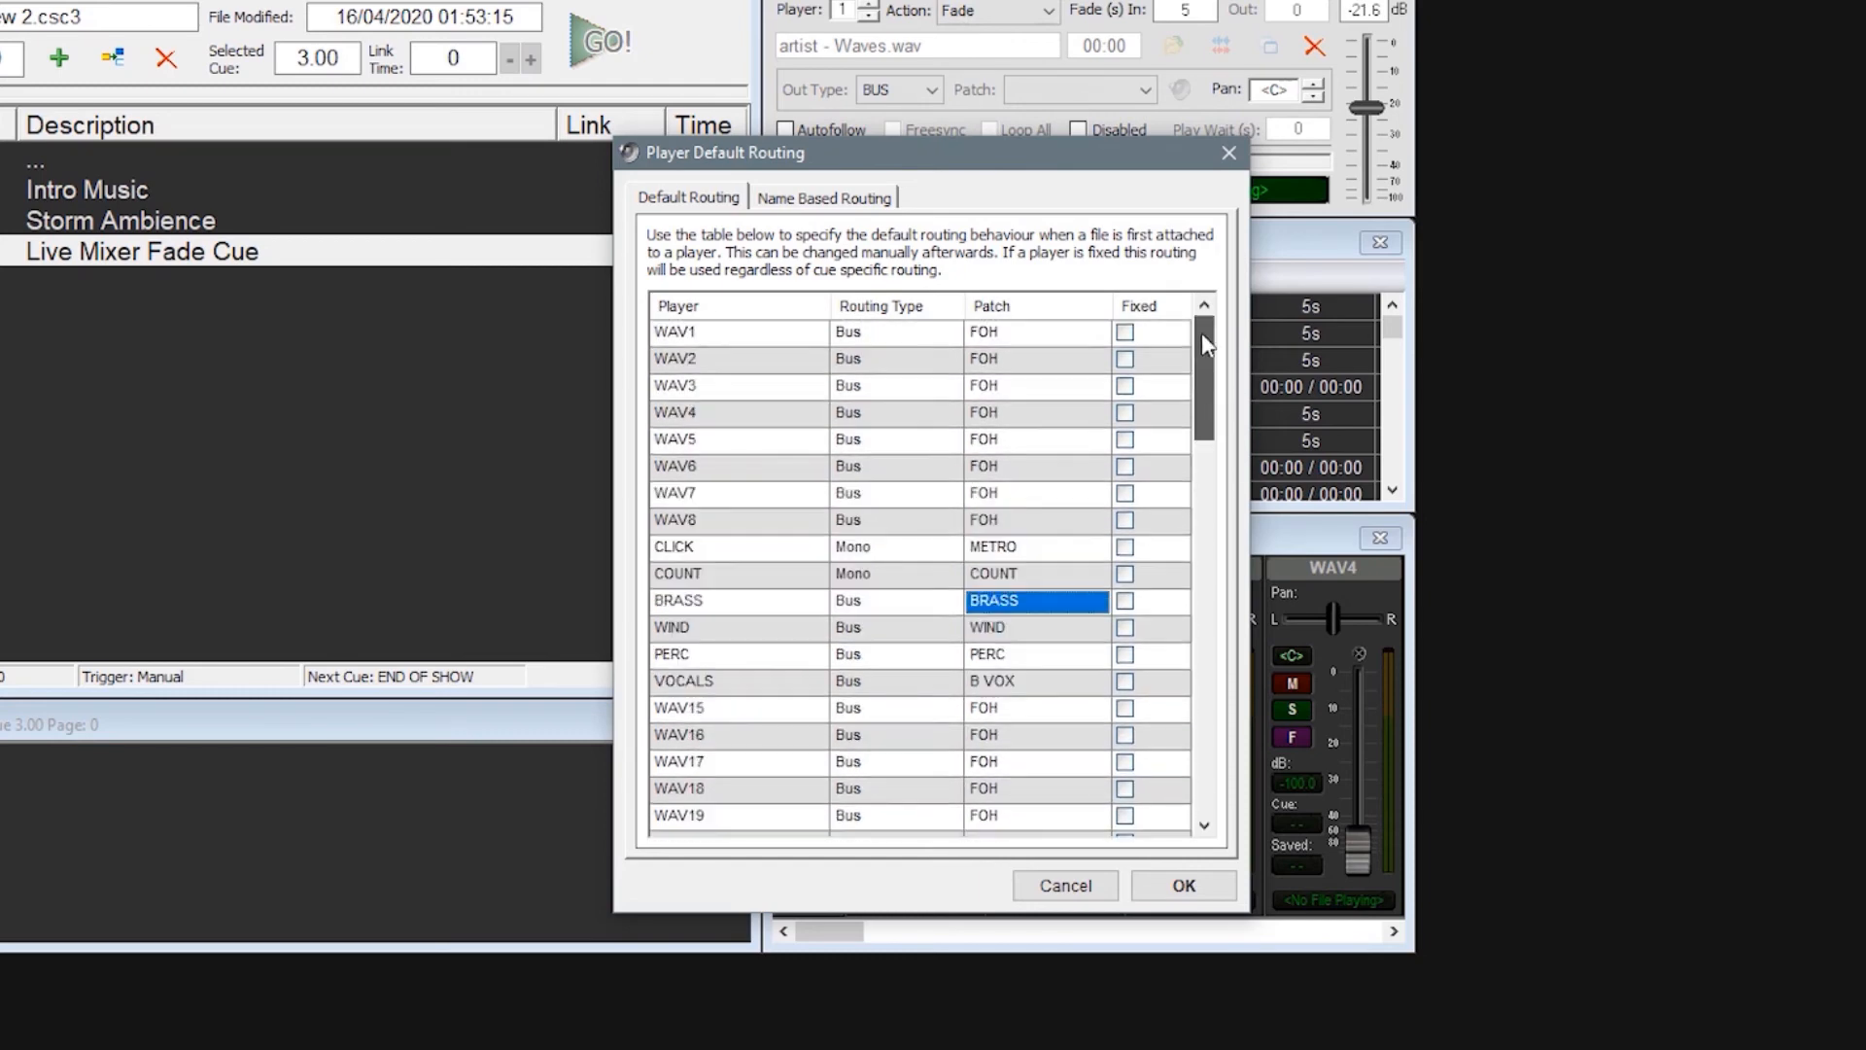
Add a name-based routing condition that sends files with the keyword WIND to the WIND bus, and accept the routing settings.
left_click(824, 198)
left_click(721, 328)
left_click(702, 425)
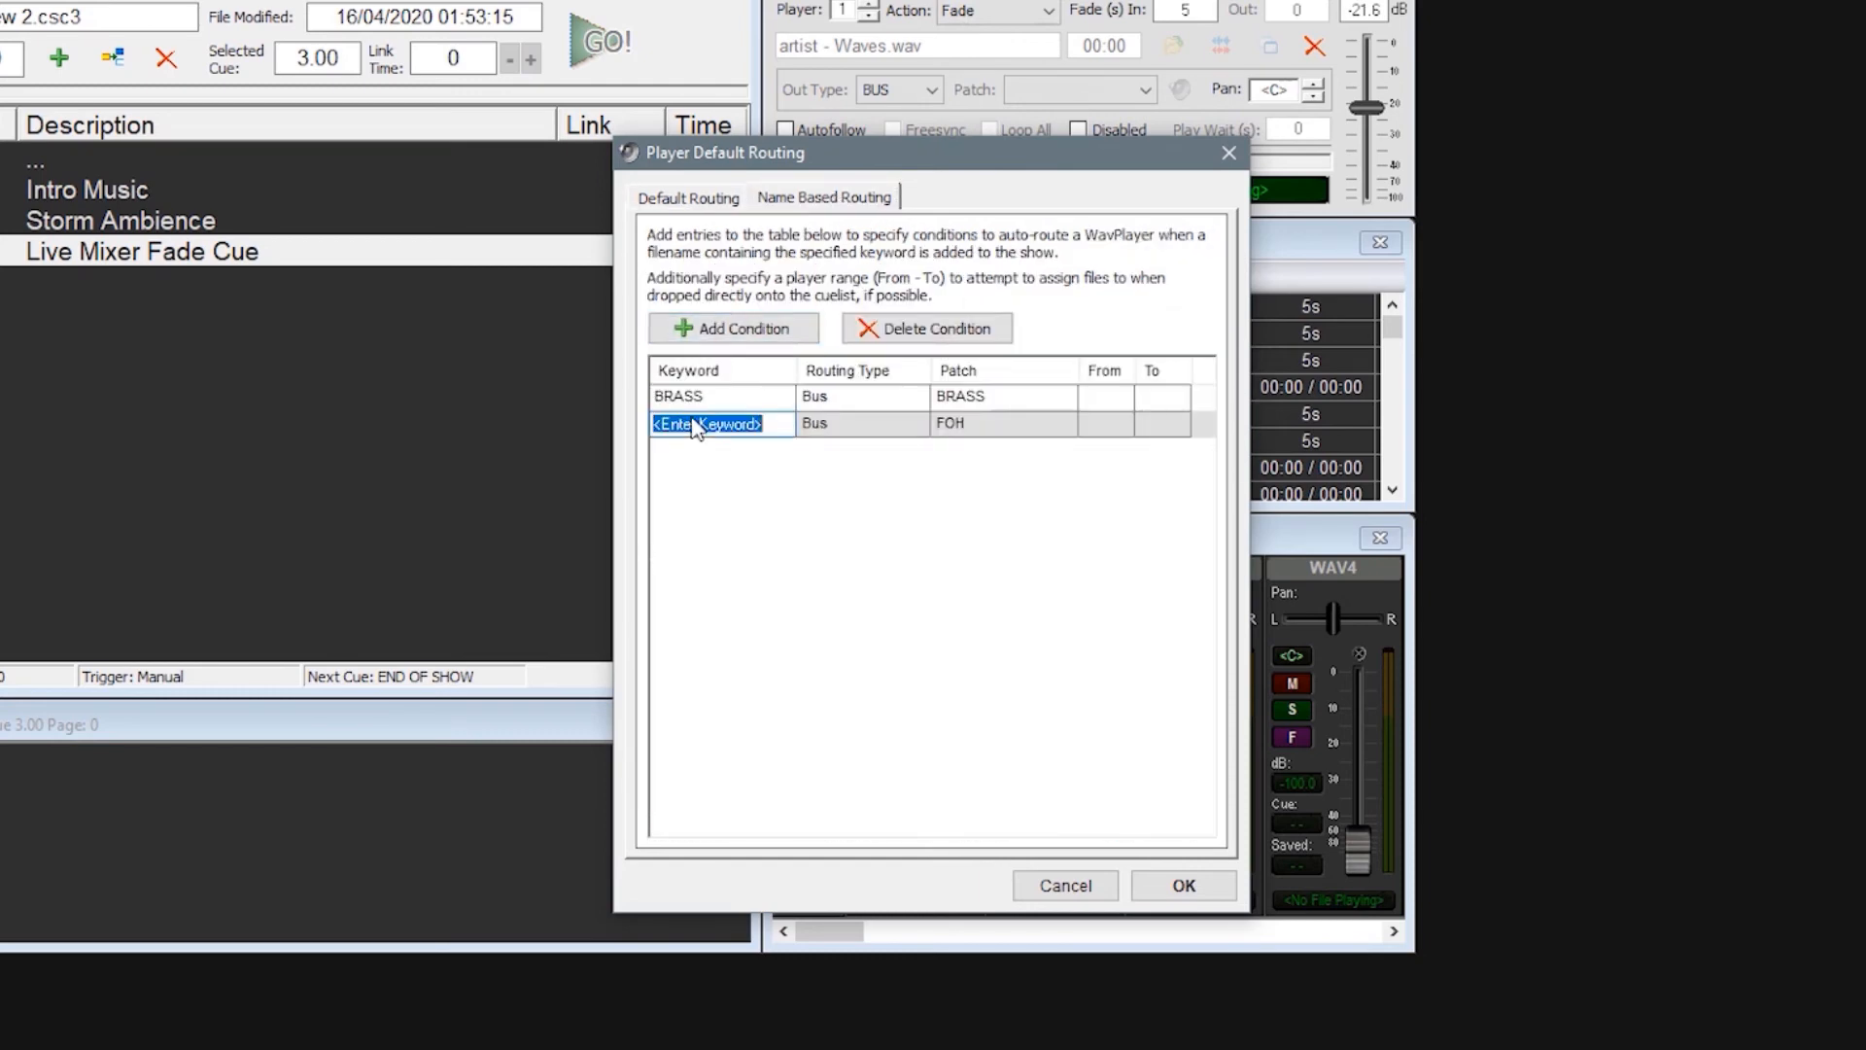
type("WIND")
left_click(966, 427)
left_click(1005, 431)
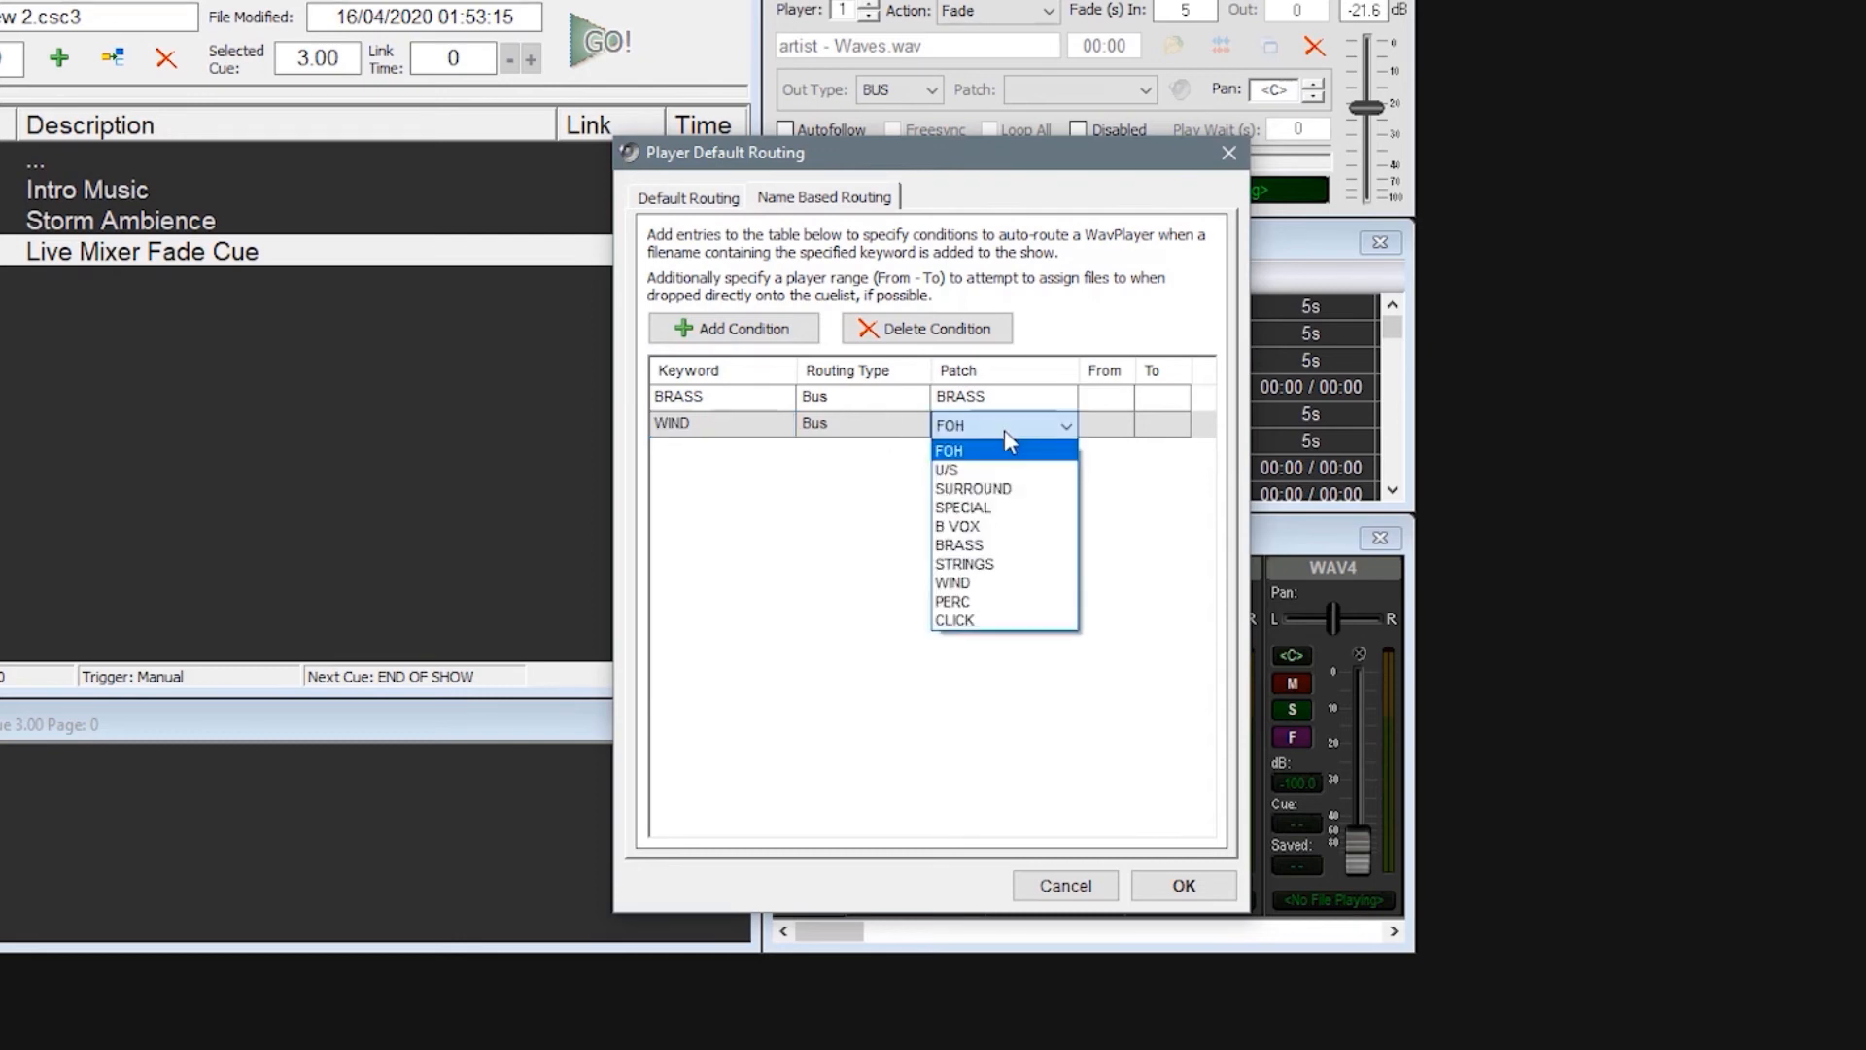
left_click(972, 583)
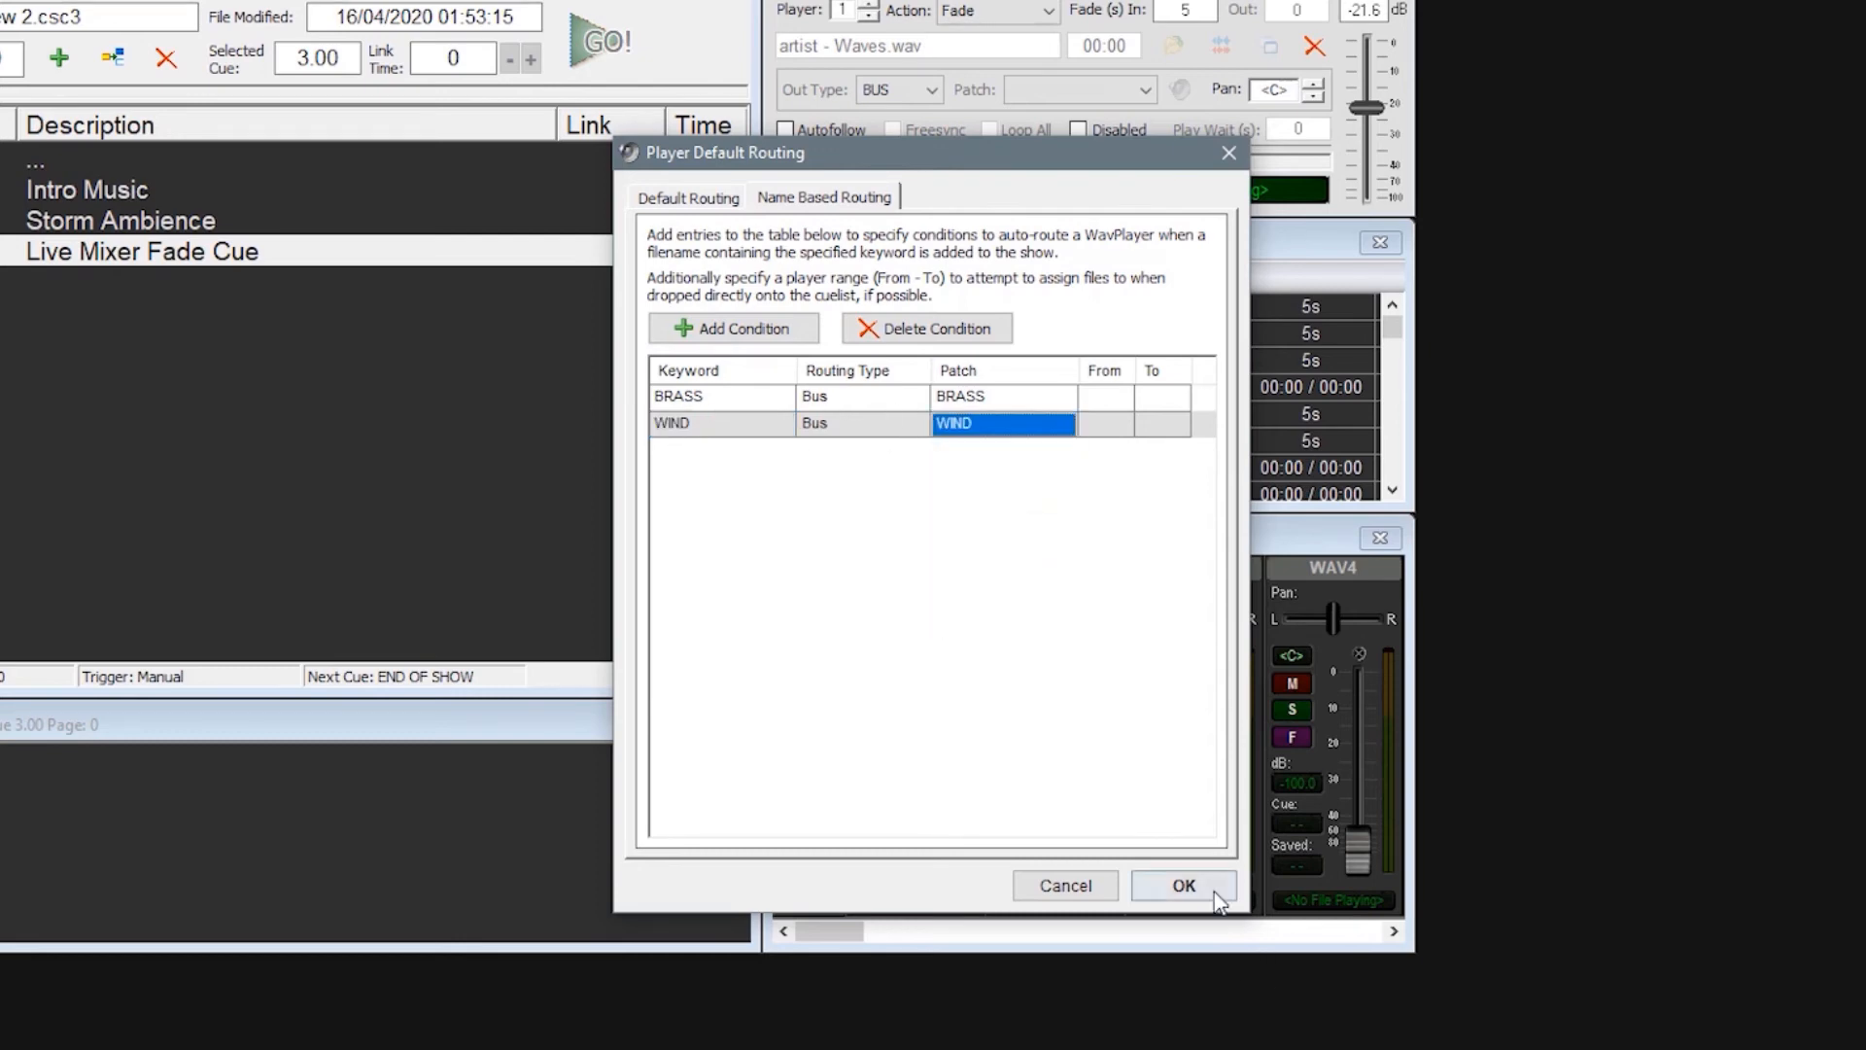
left_click(1215, 893)
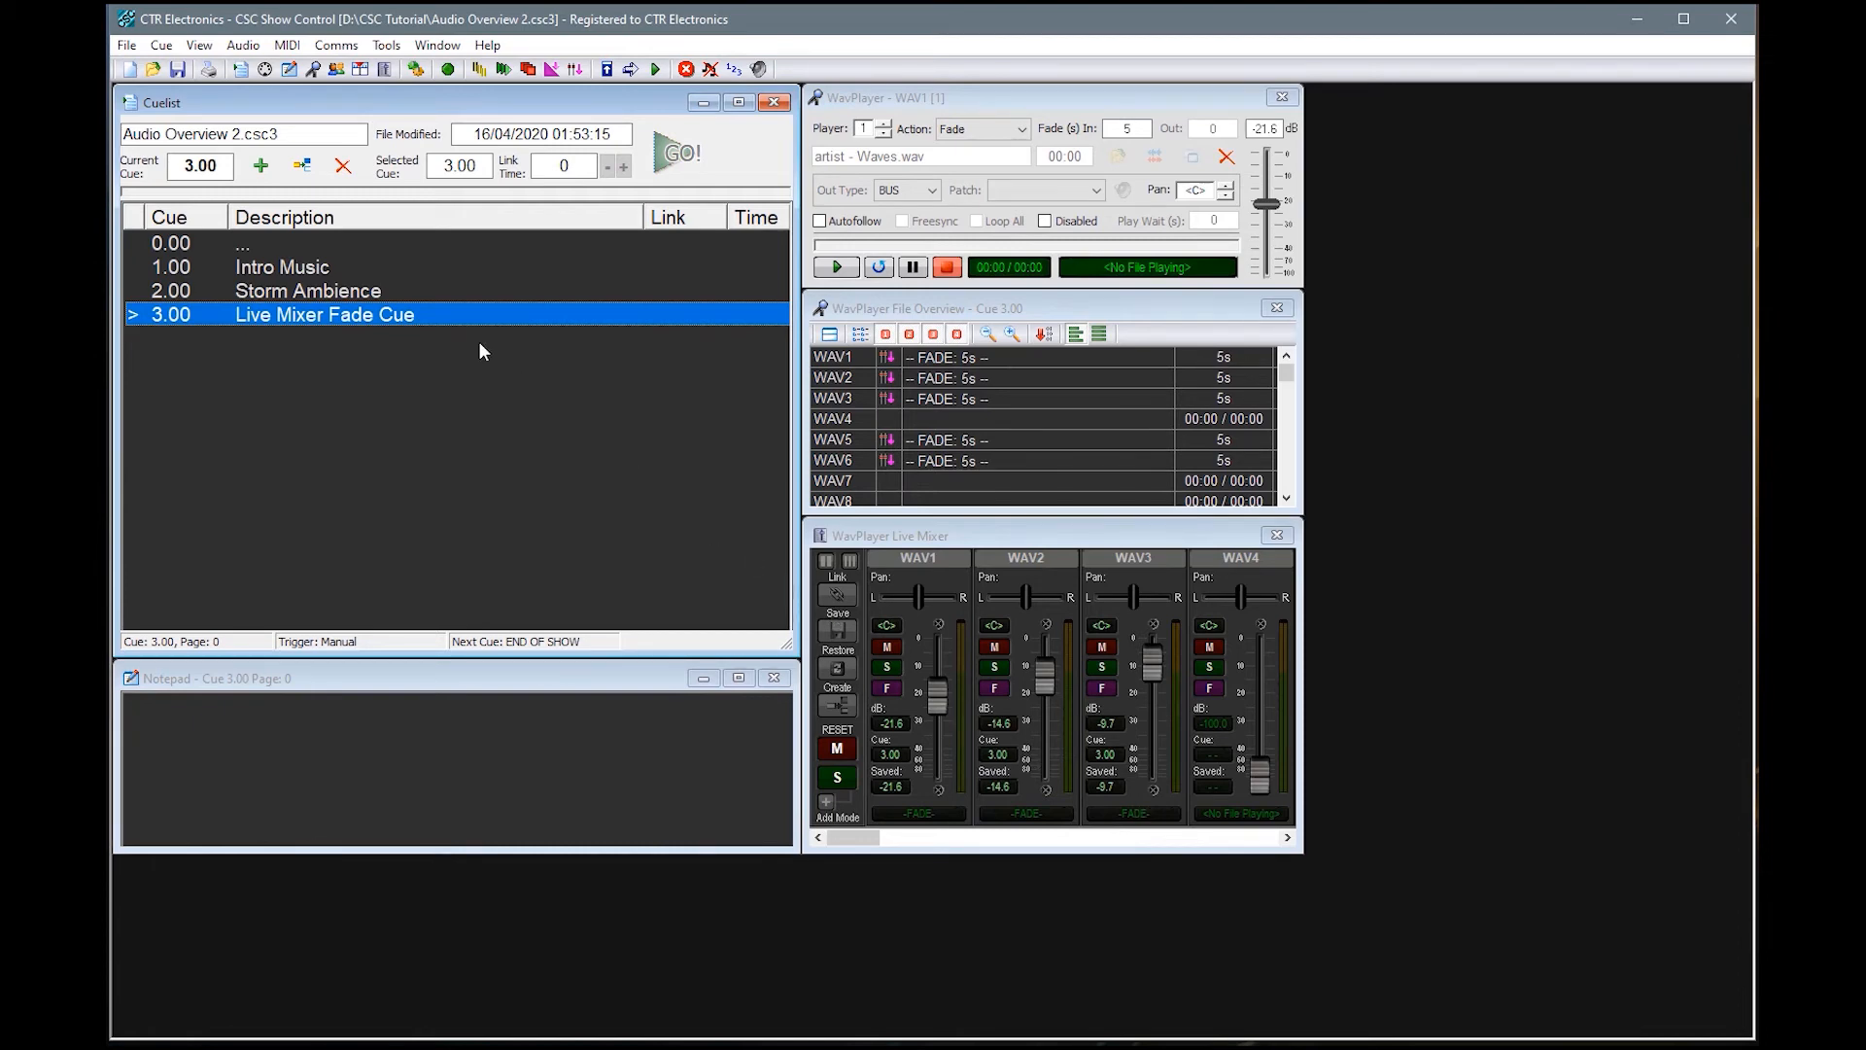
Review the cue, player, bus and multi options of Player Level Adjust for cue 2.00 Storm Ambience, and close it.
left_click(383, 291)
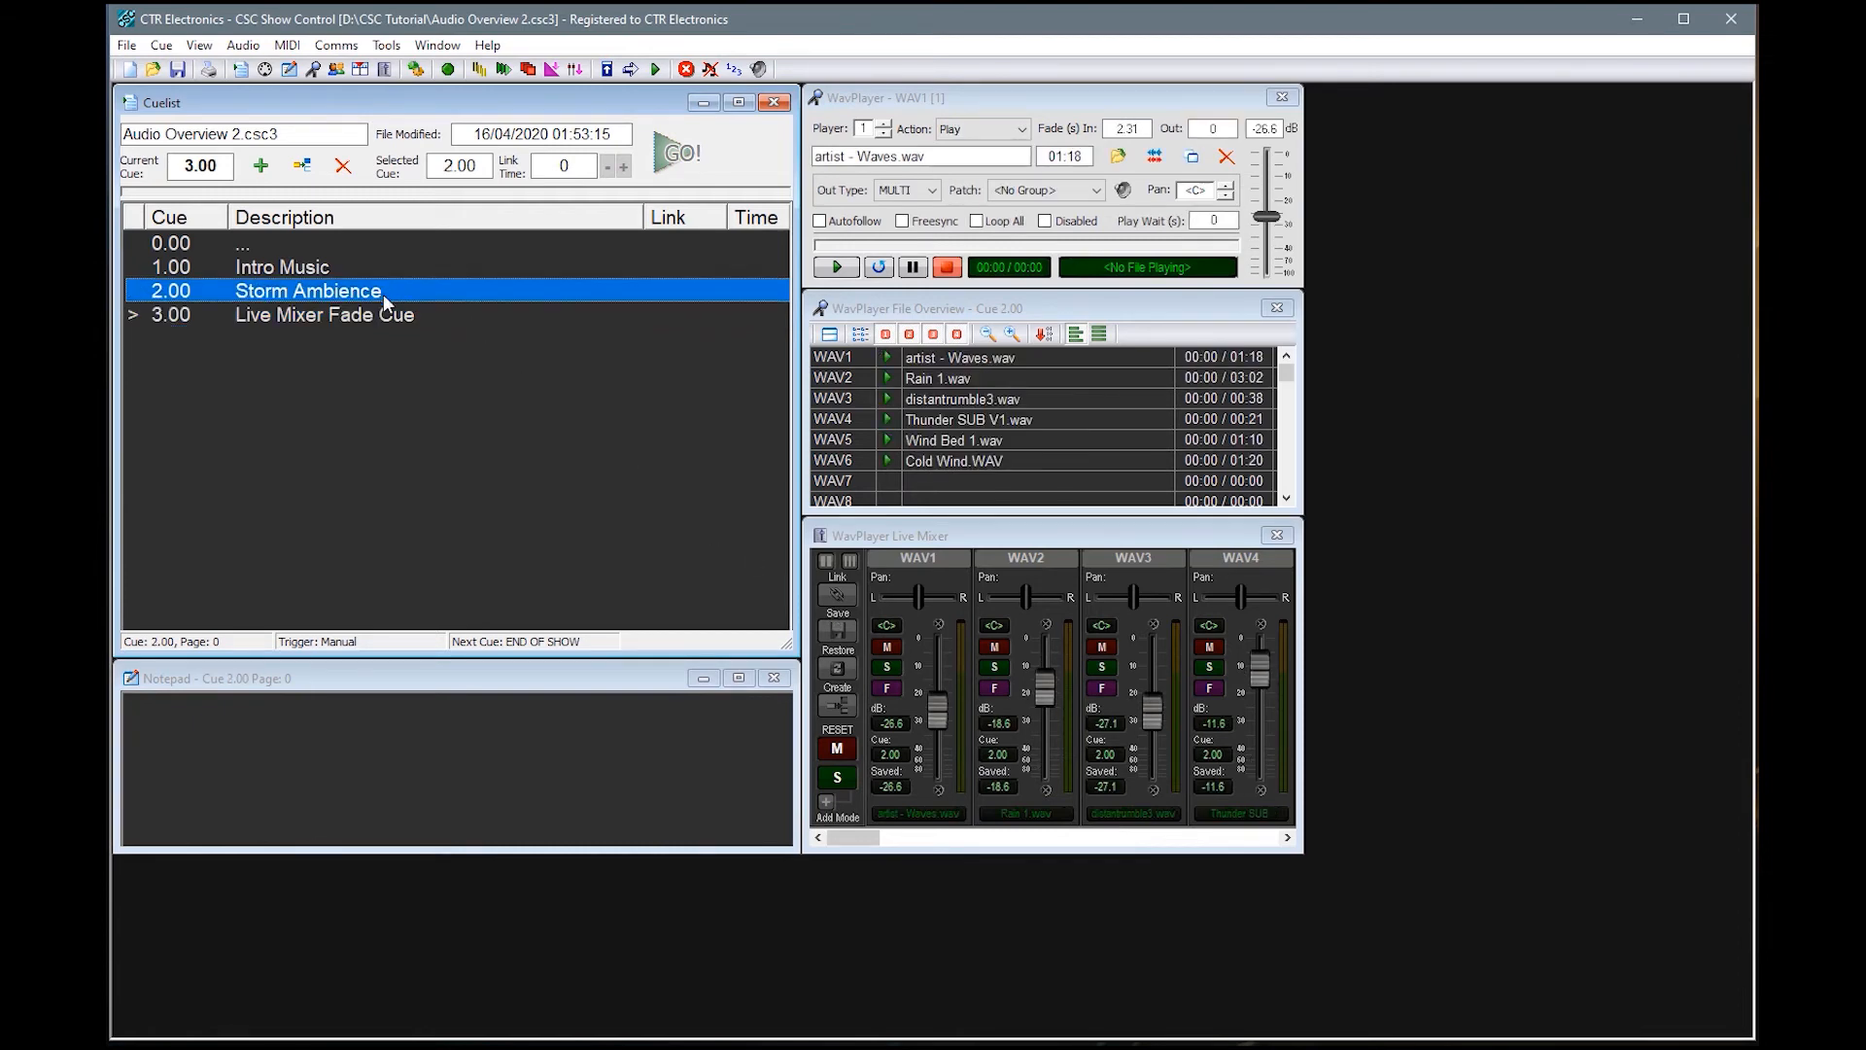
left_click(245, 47)
left_click(354, 418)
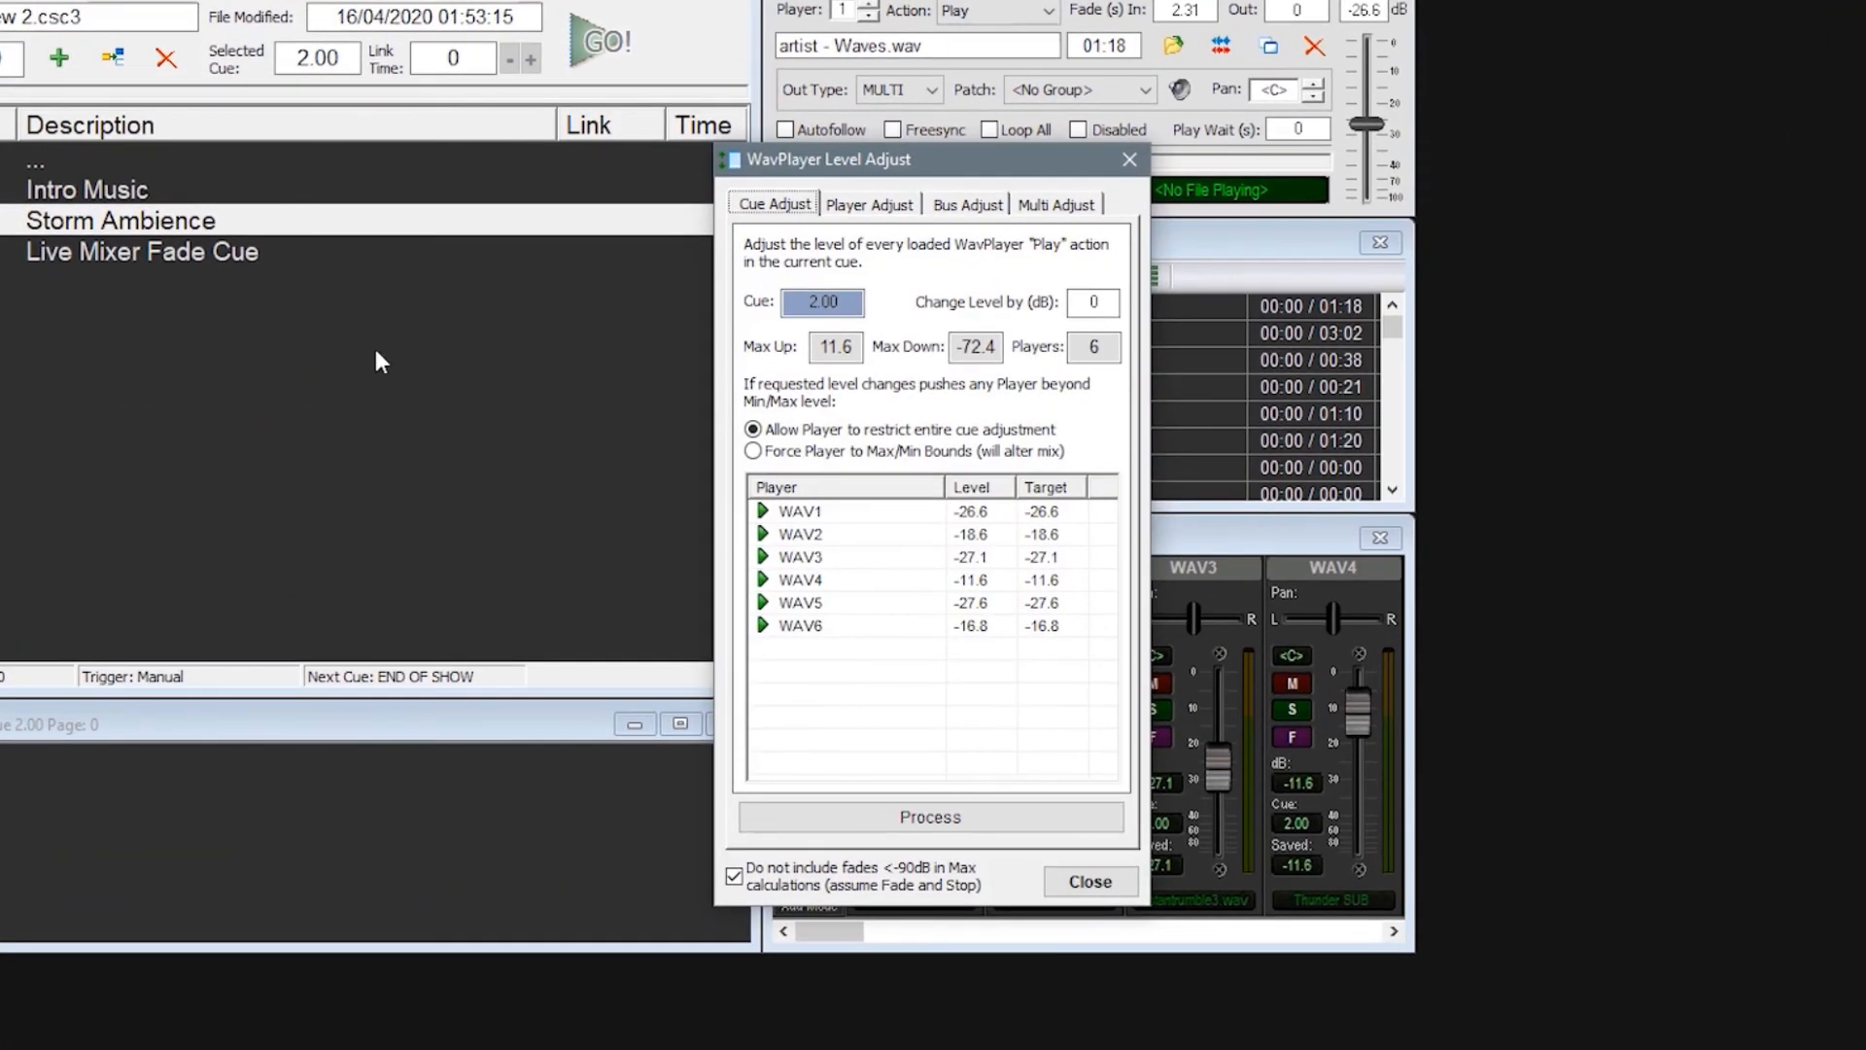
left_click(870, 206)
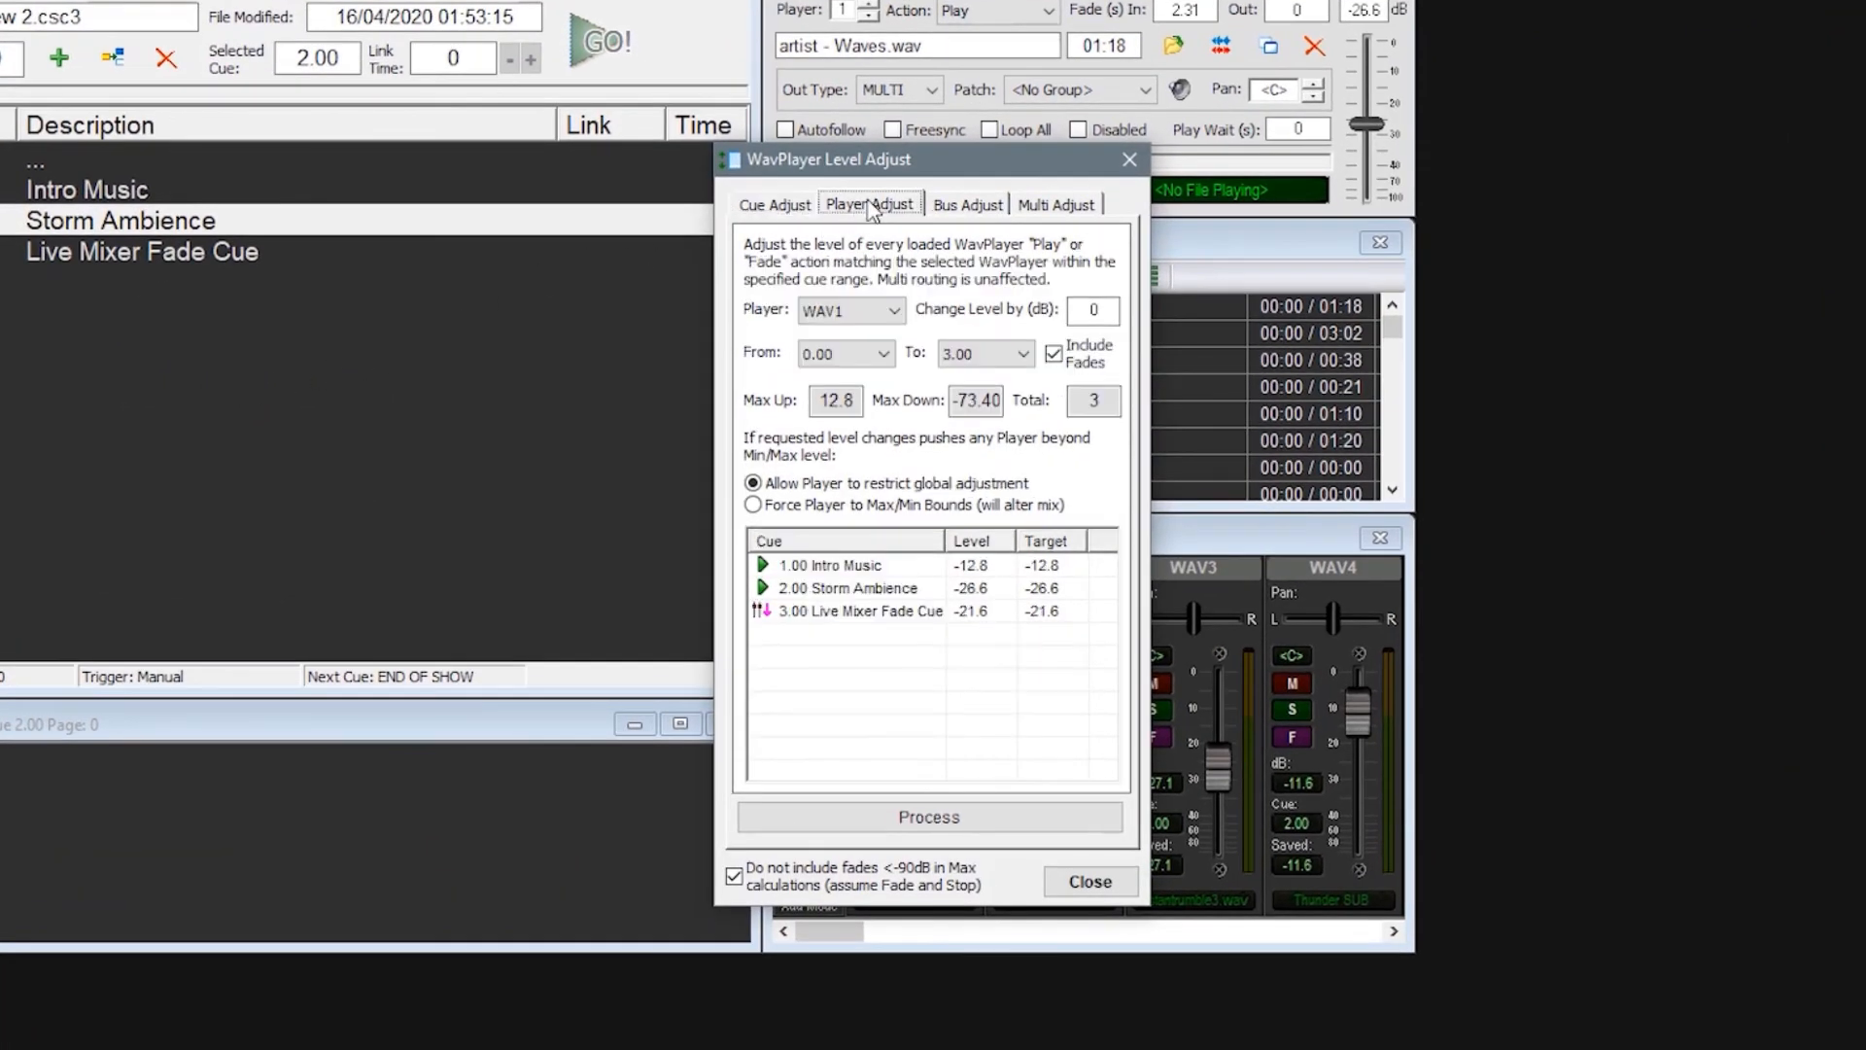
left_click(958, 206)
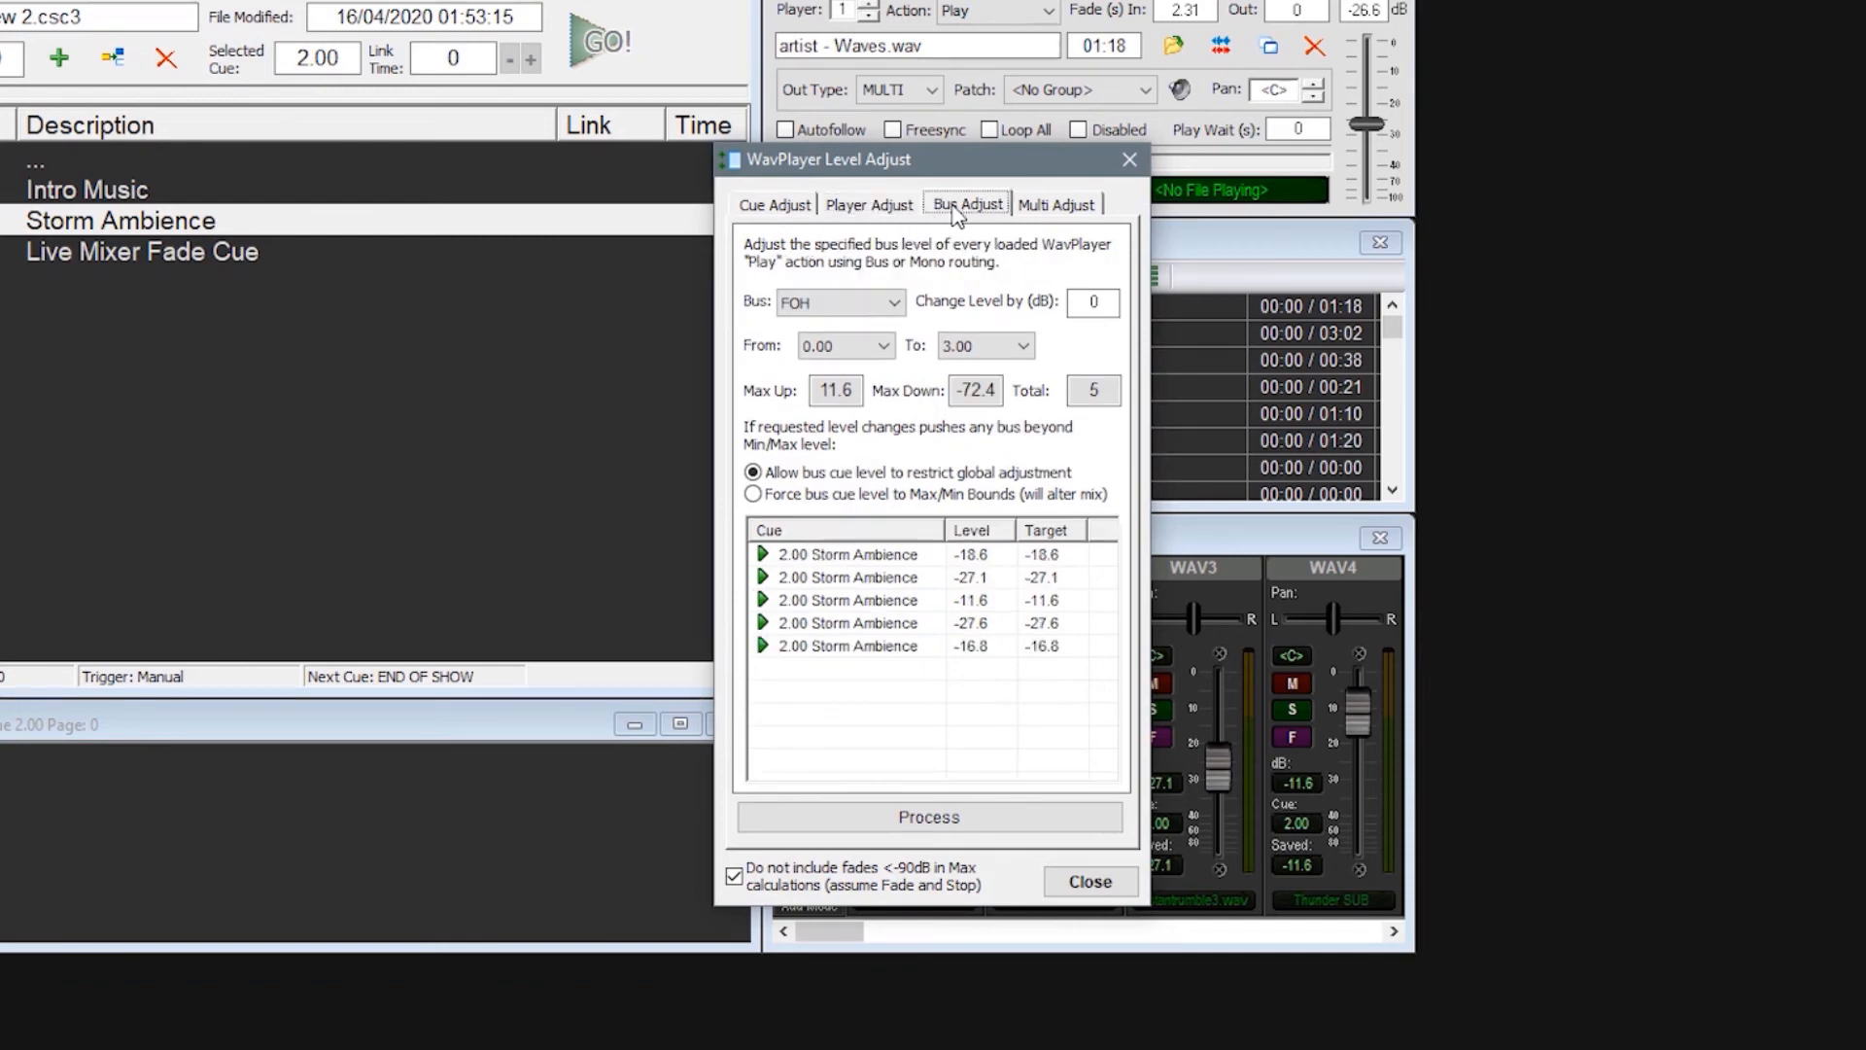
left_click(1050, 206)
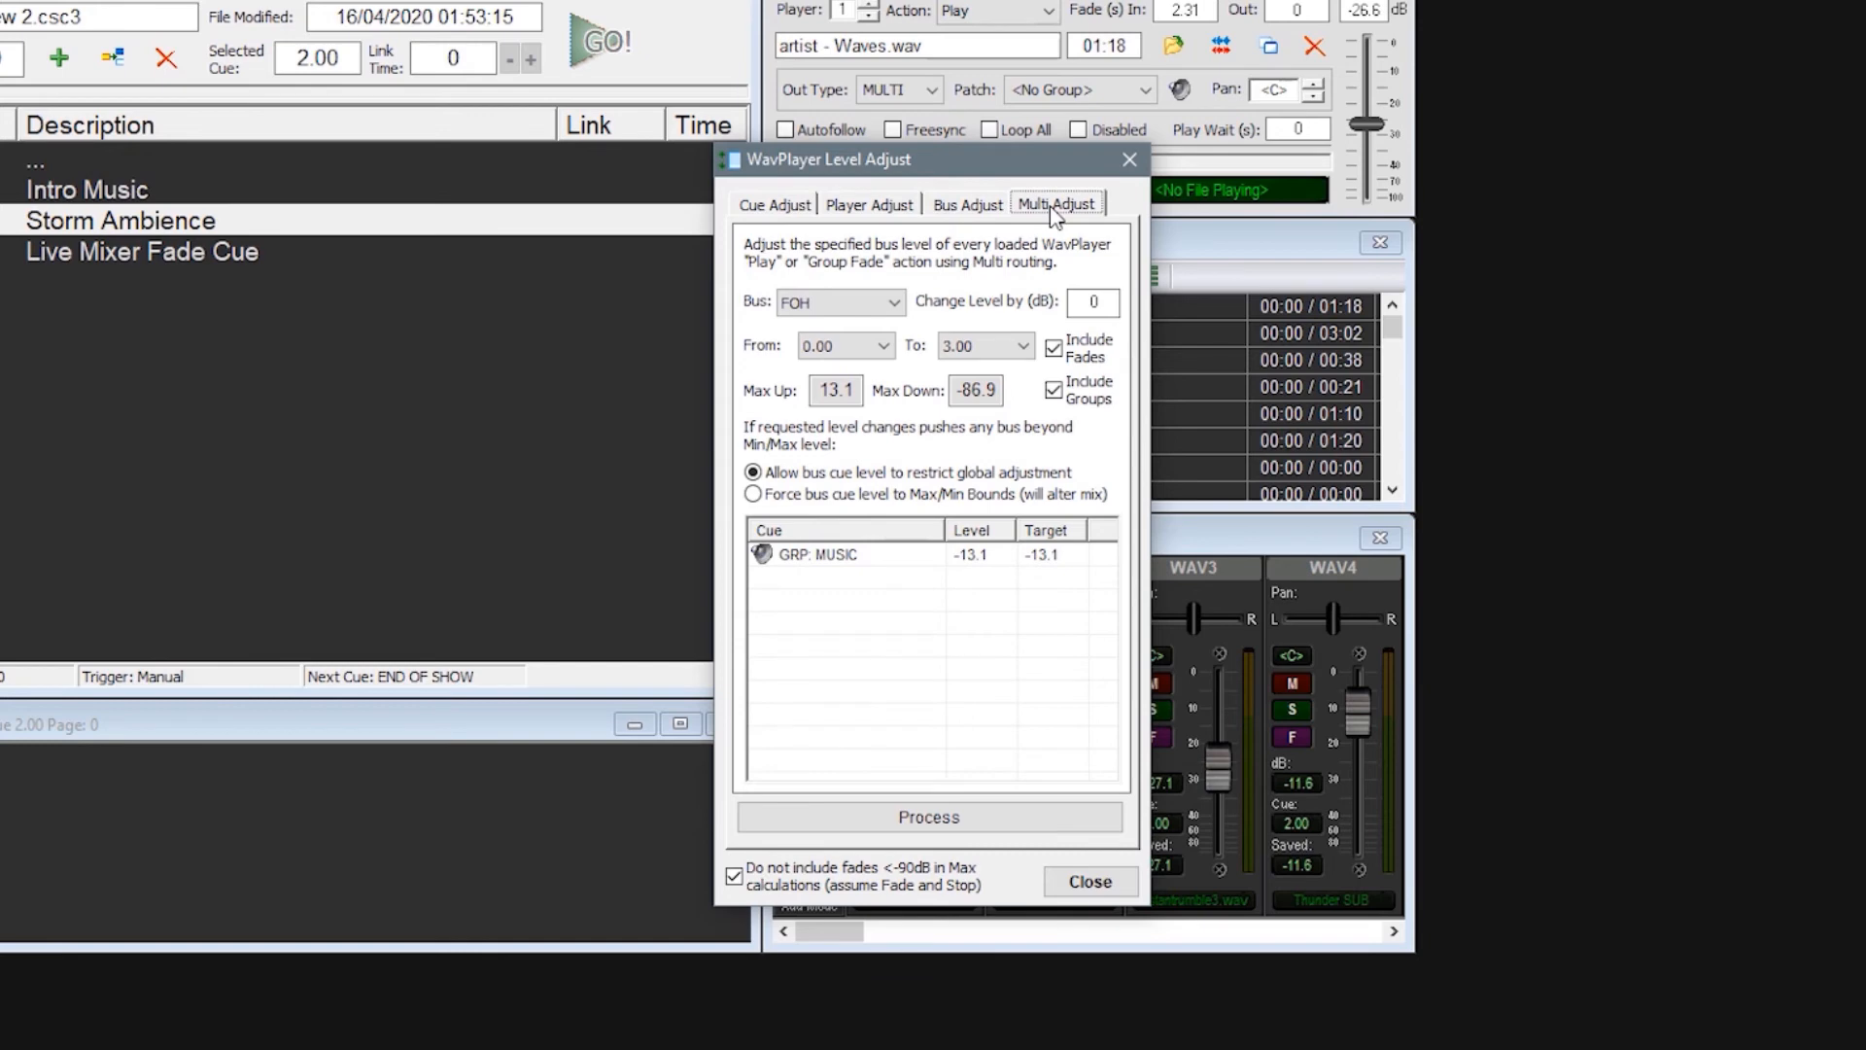
left_click(982, 206)
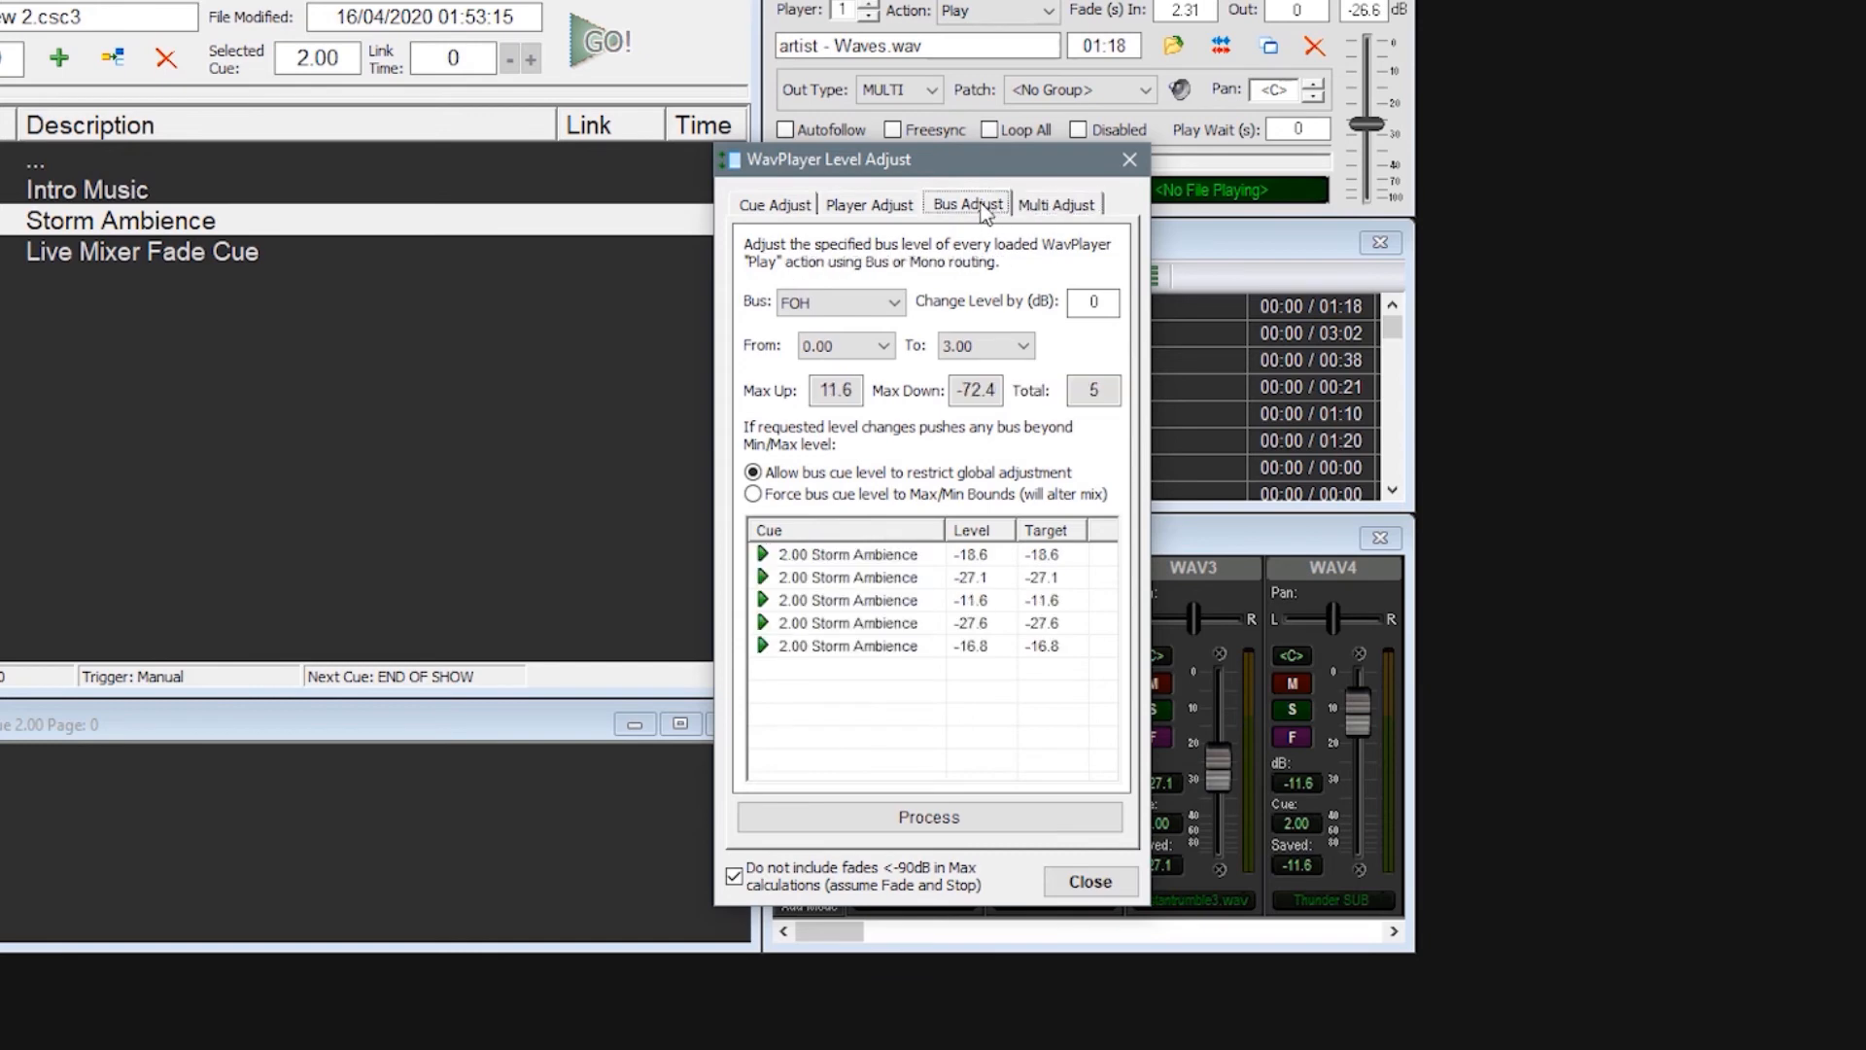
left_click(792, 208)
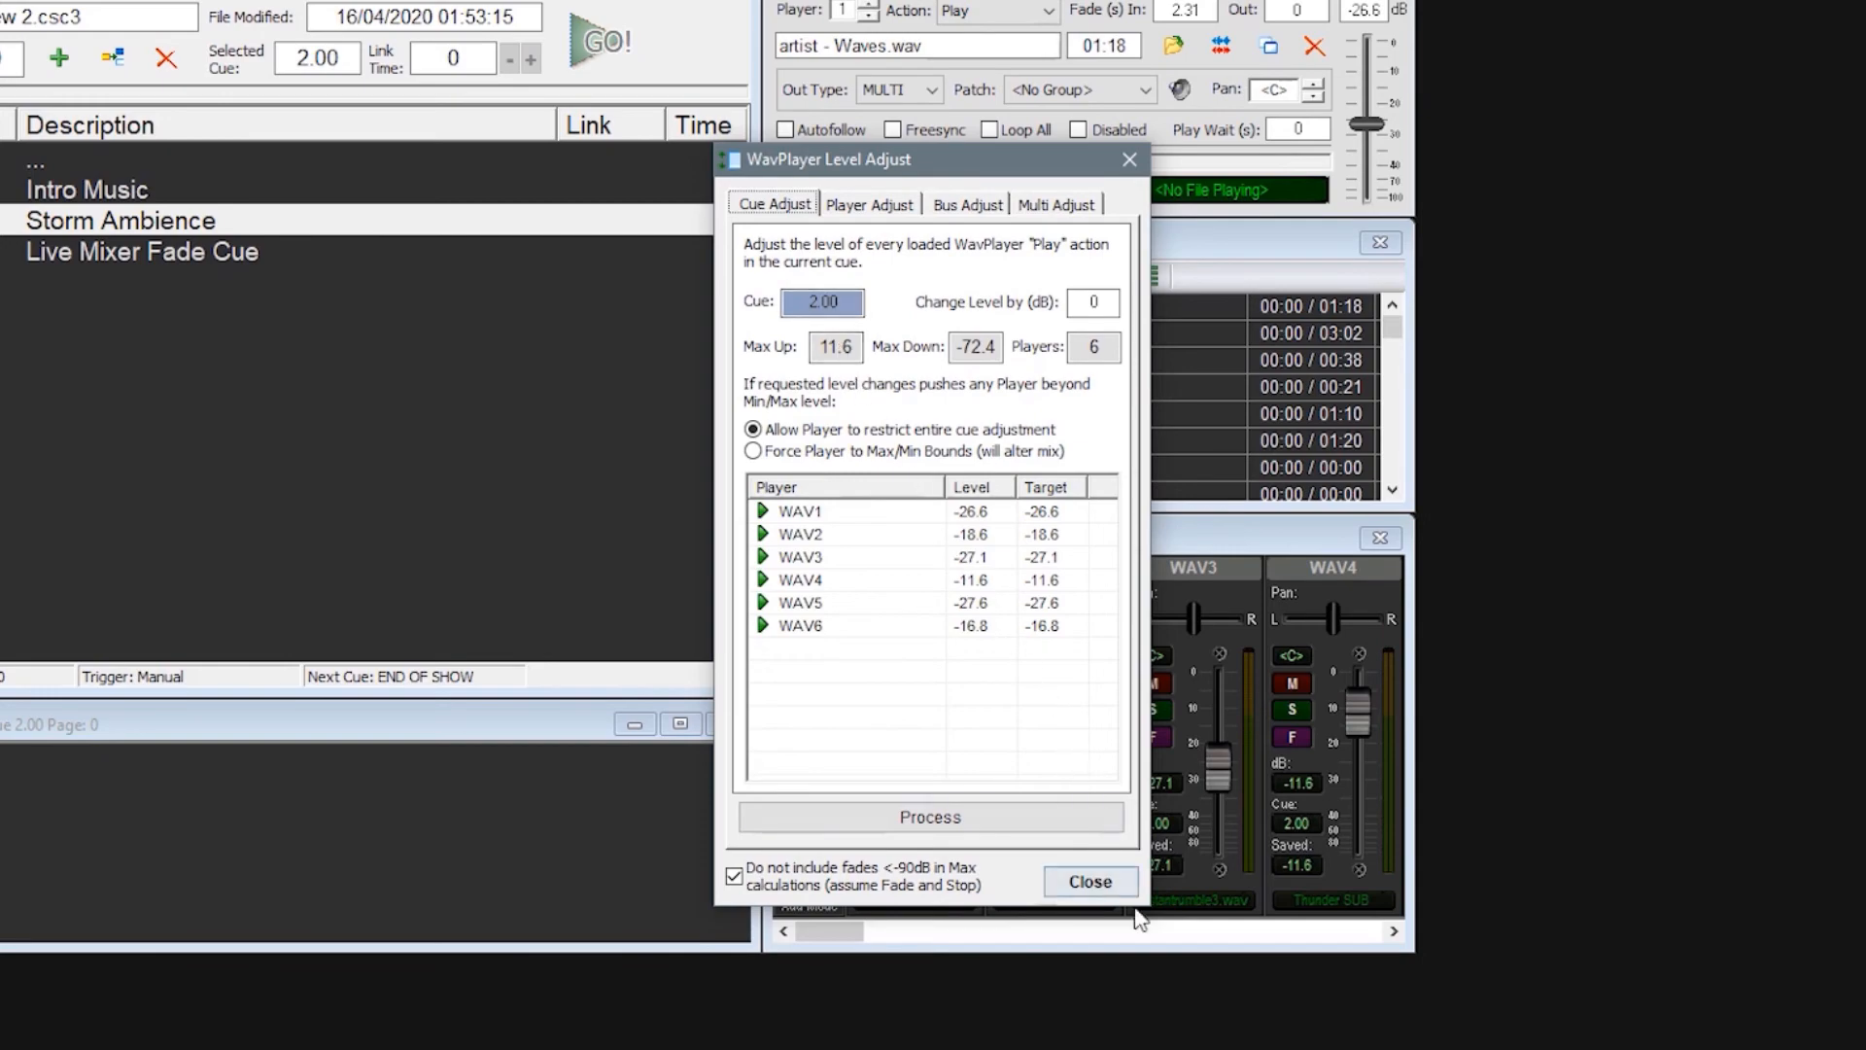
left_click(1098, 882)
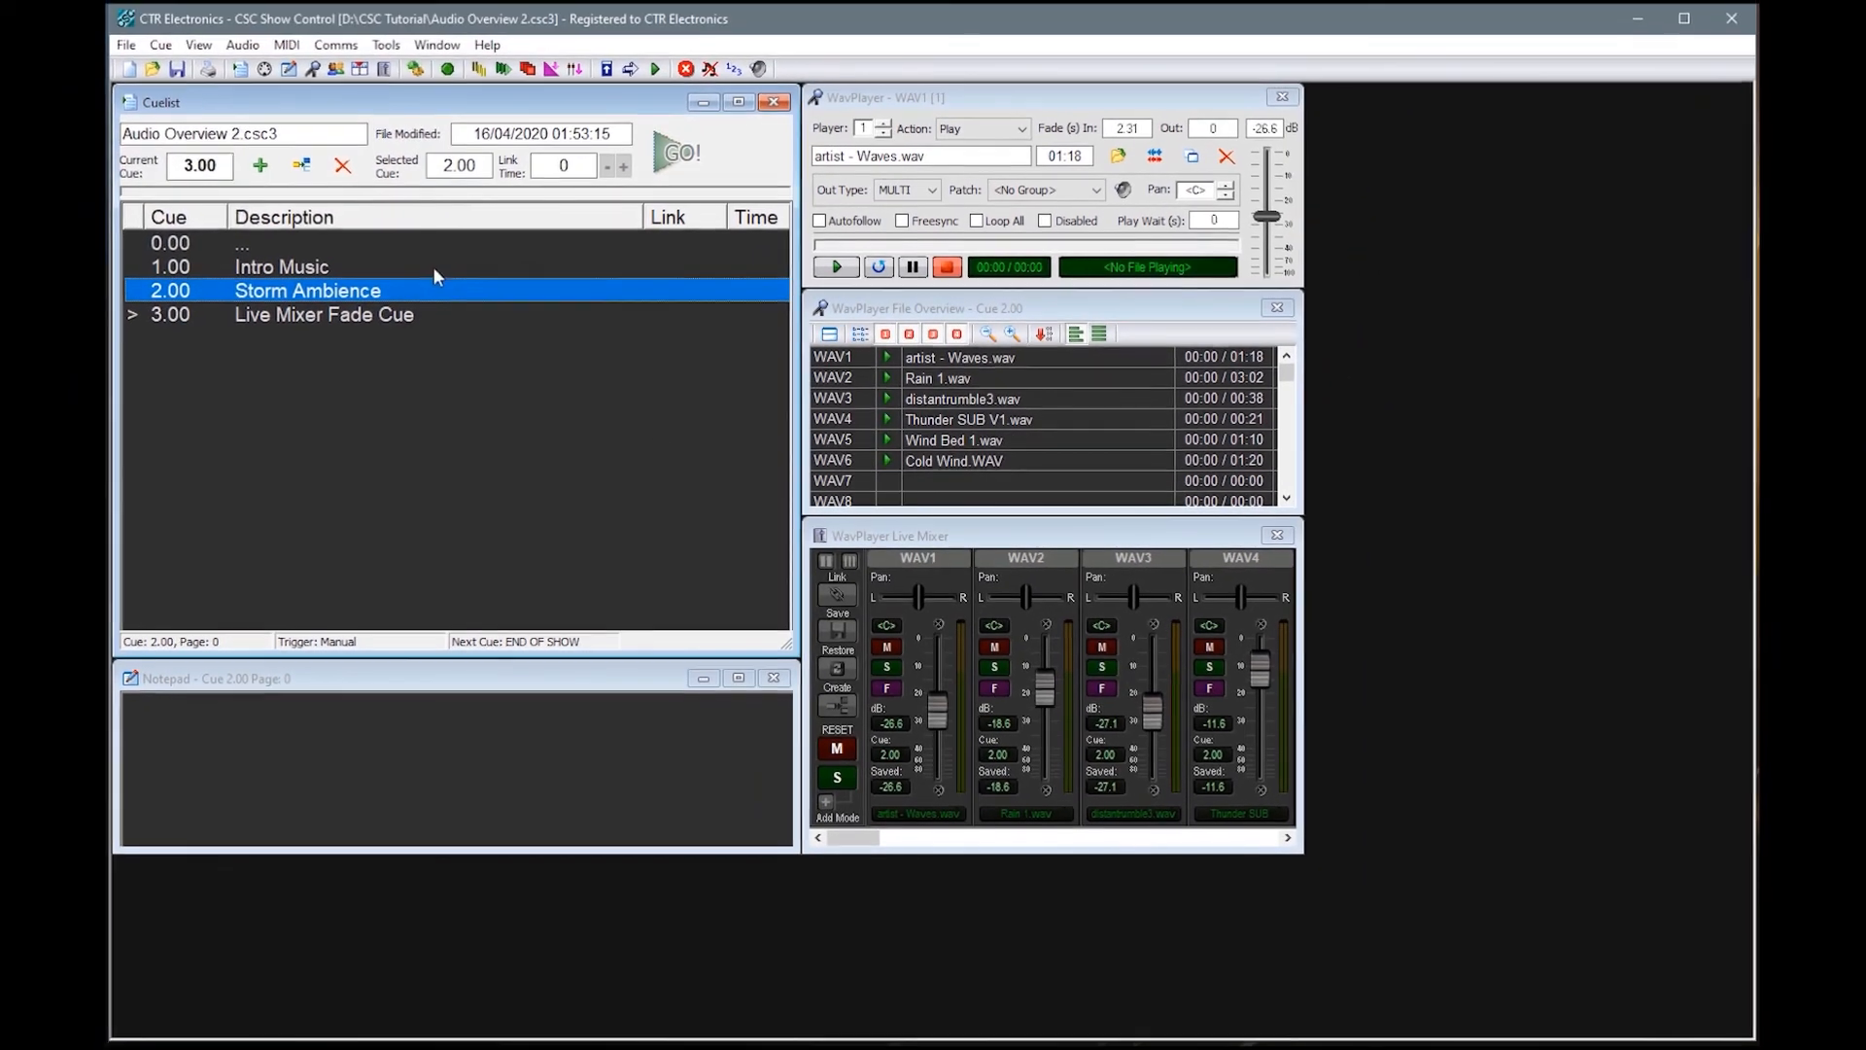
Open the tone generator, test the 500 Hz tone on the FOH stereo bus at -20 dB and -15 dB, and check the available outputs.
left_click(243, 45)
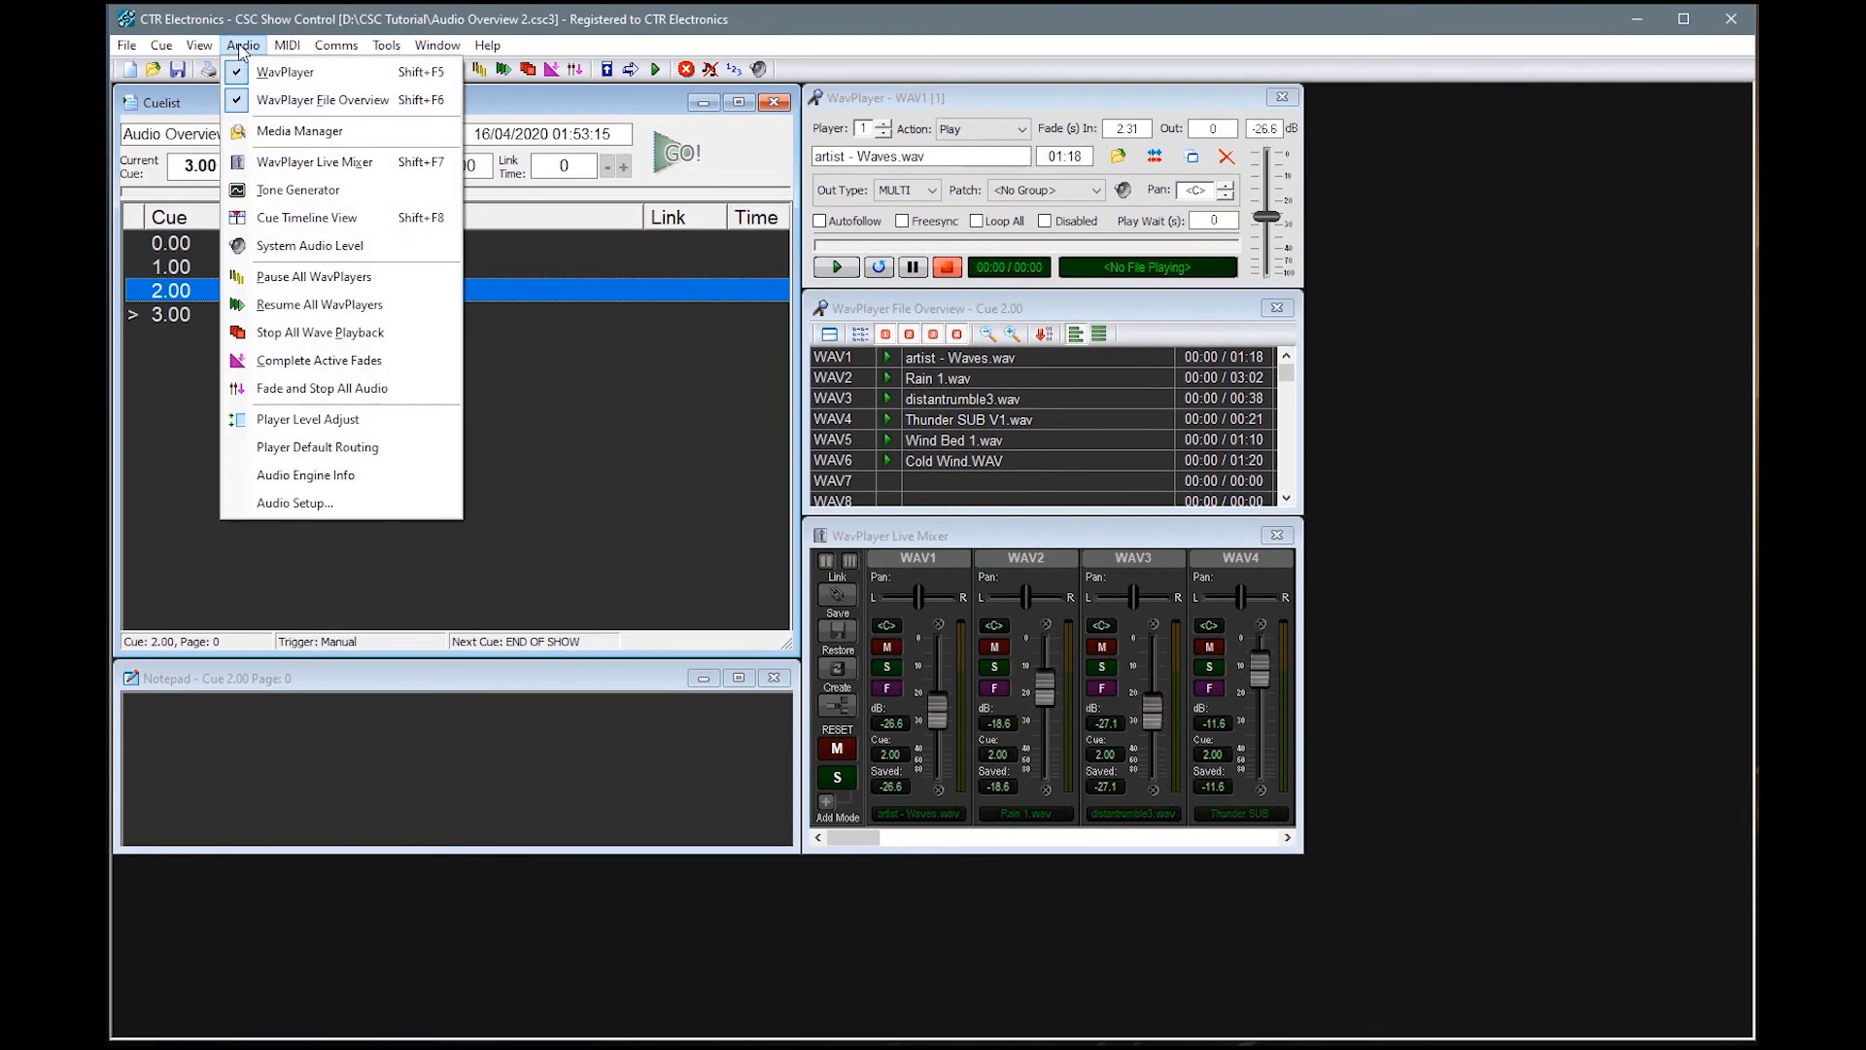
left_click(291, 190)
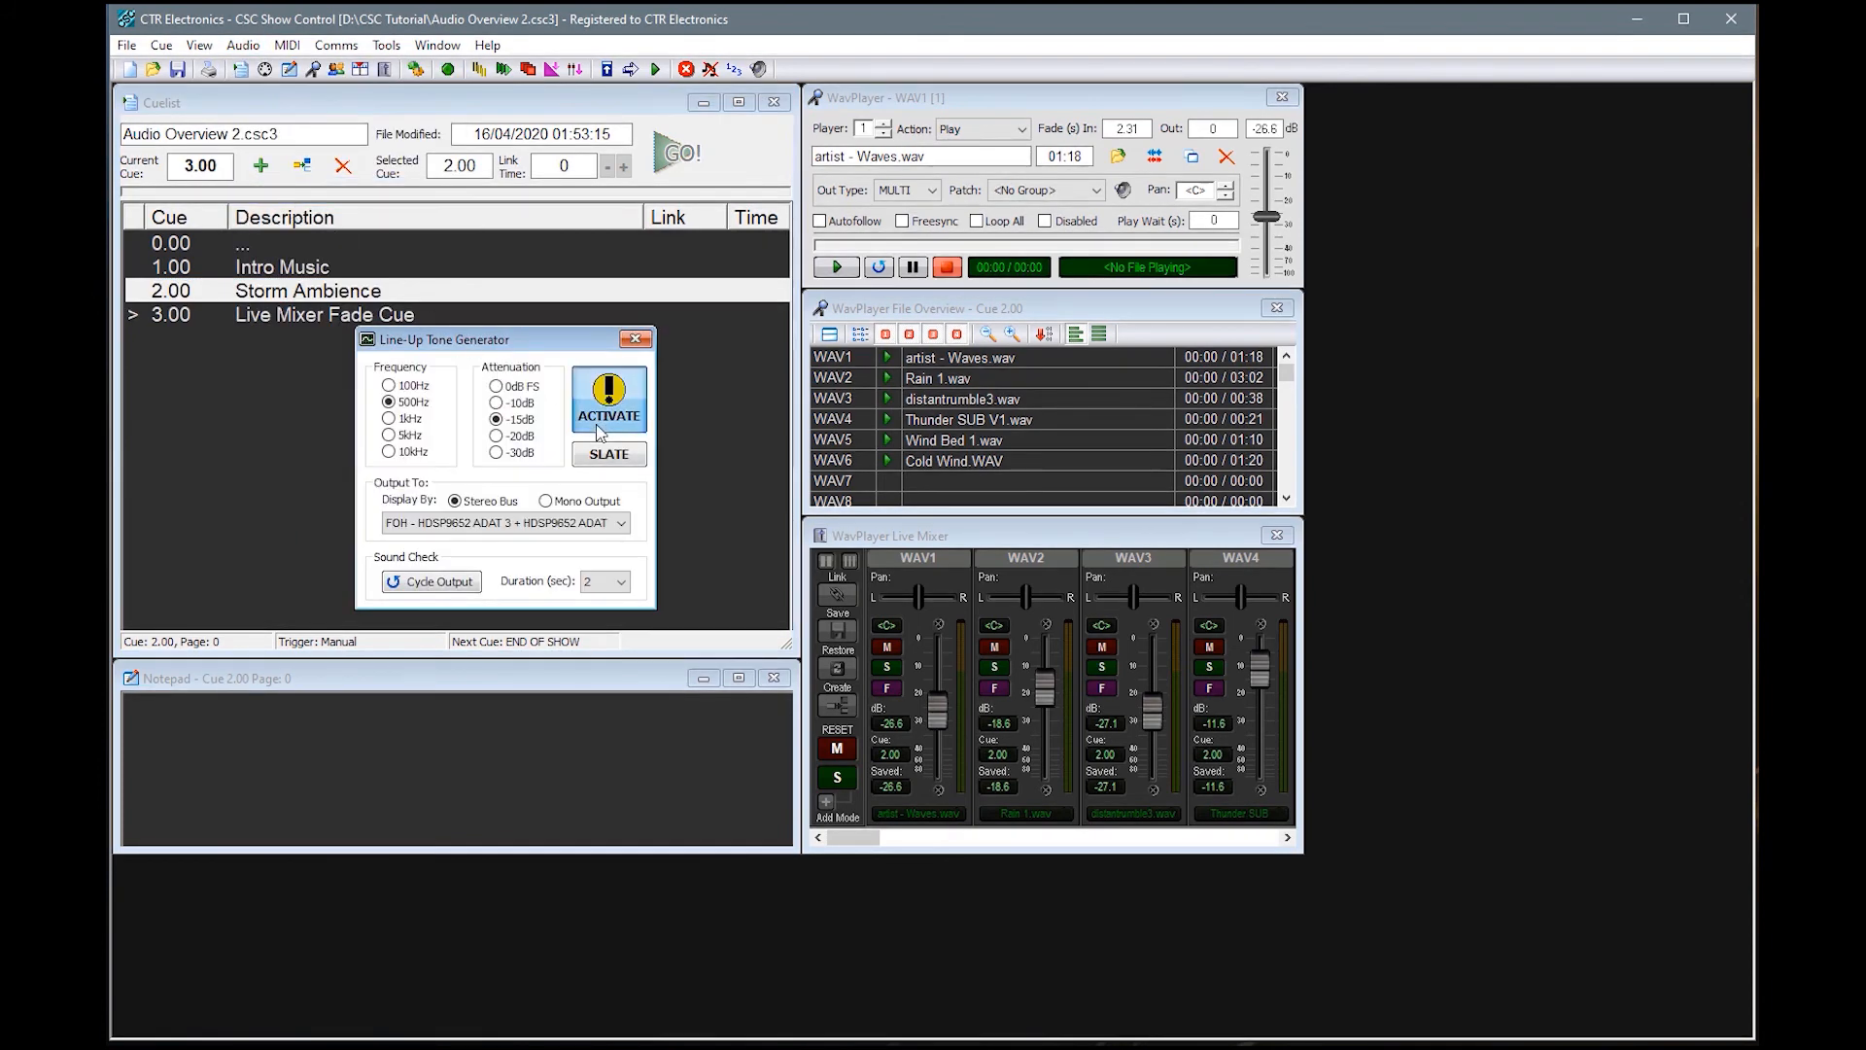
left_click(598, 424)
left_click(931, 605)
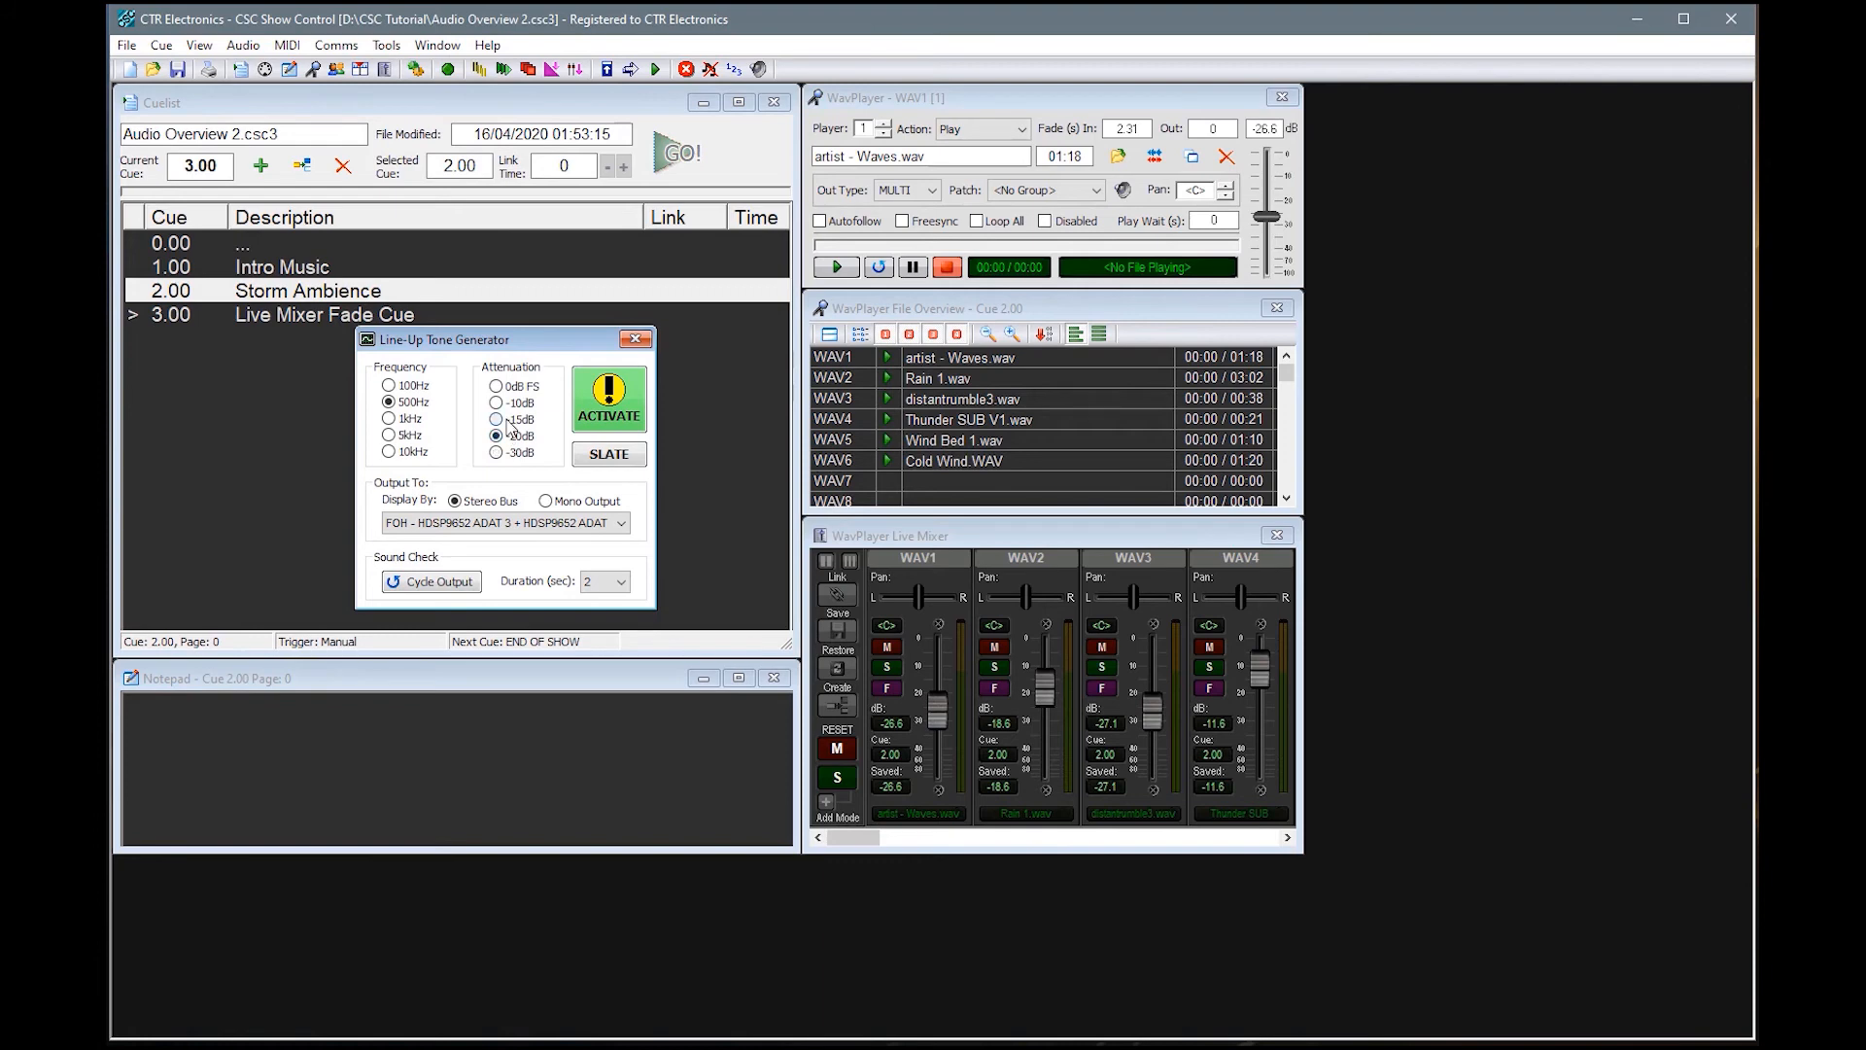
left_click(498, 523)
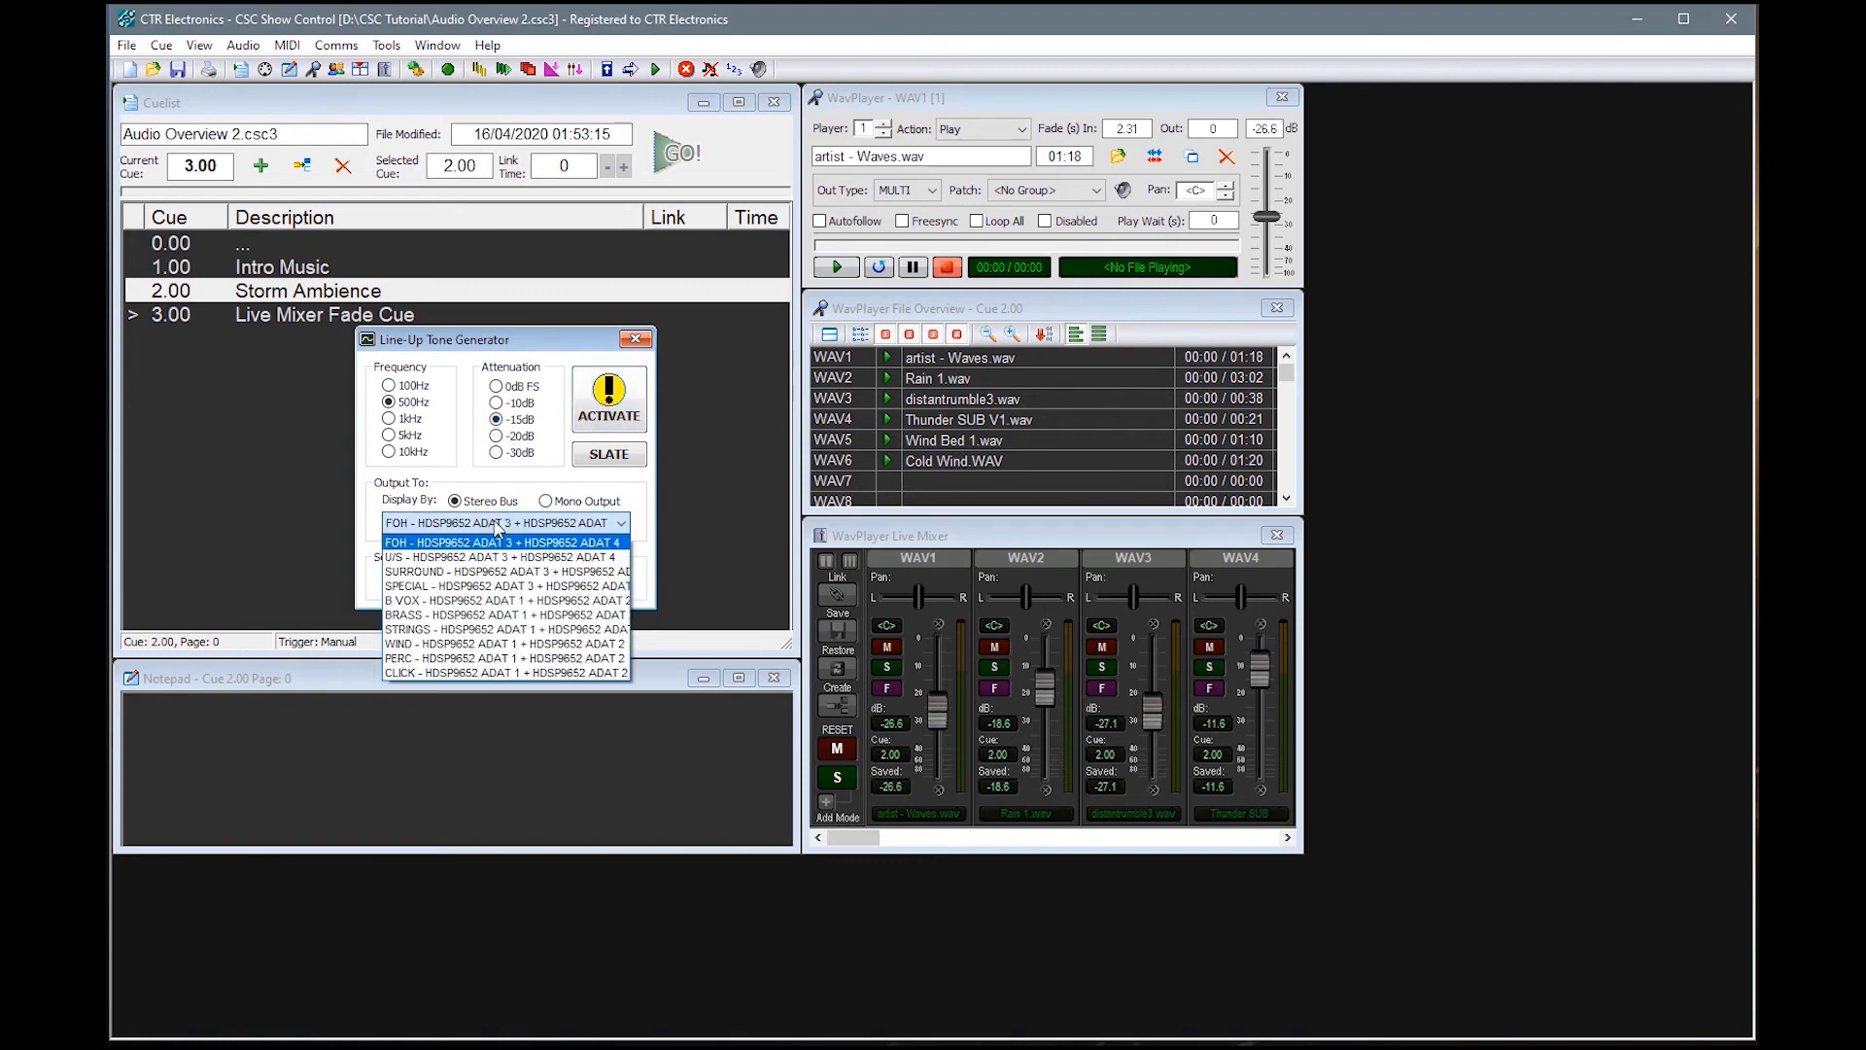
left_click(497, 524)
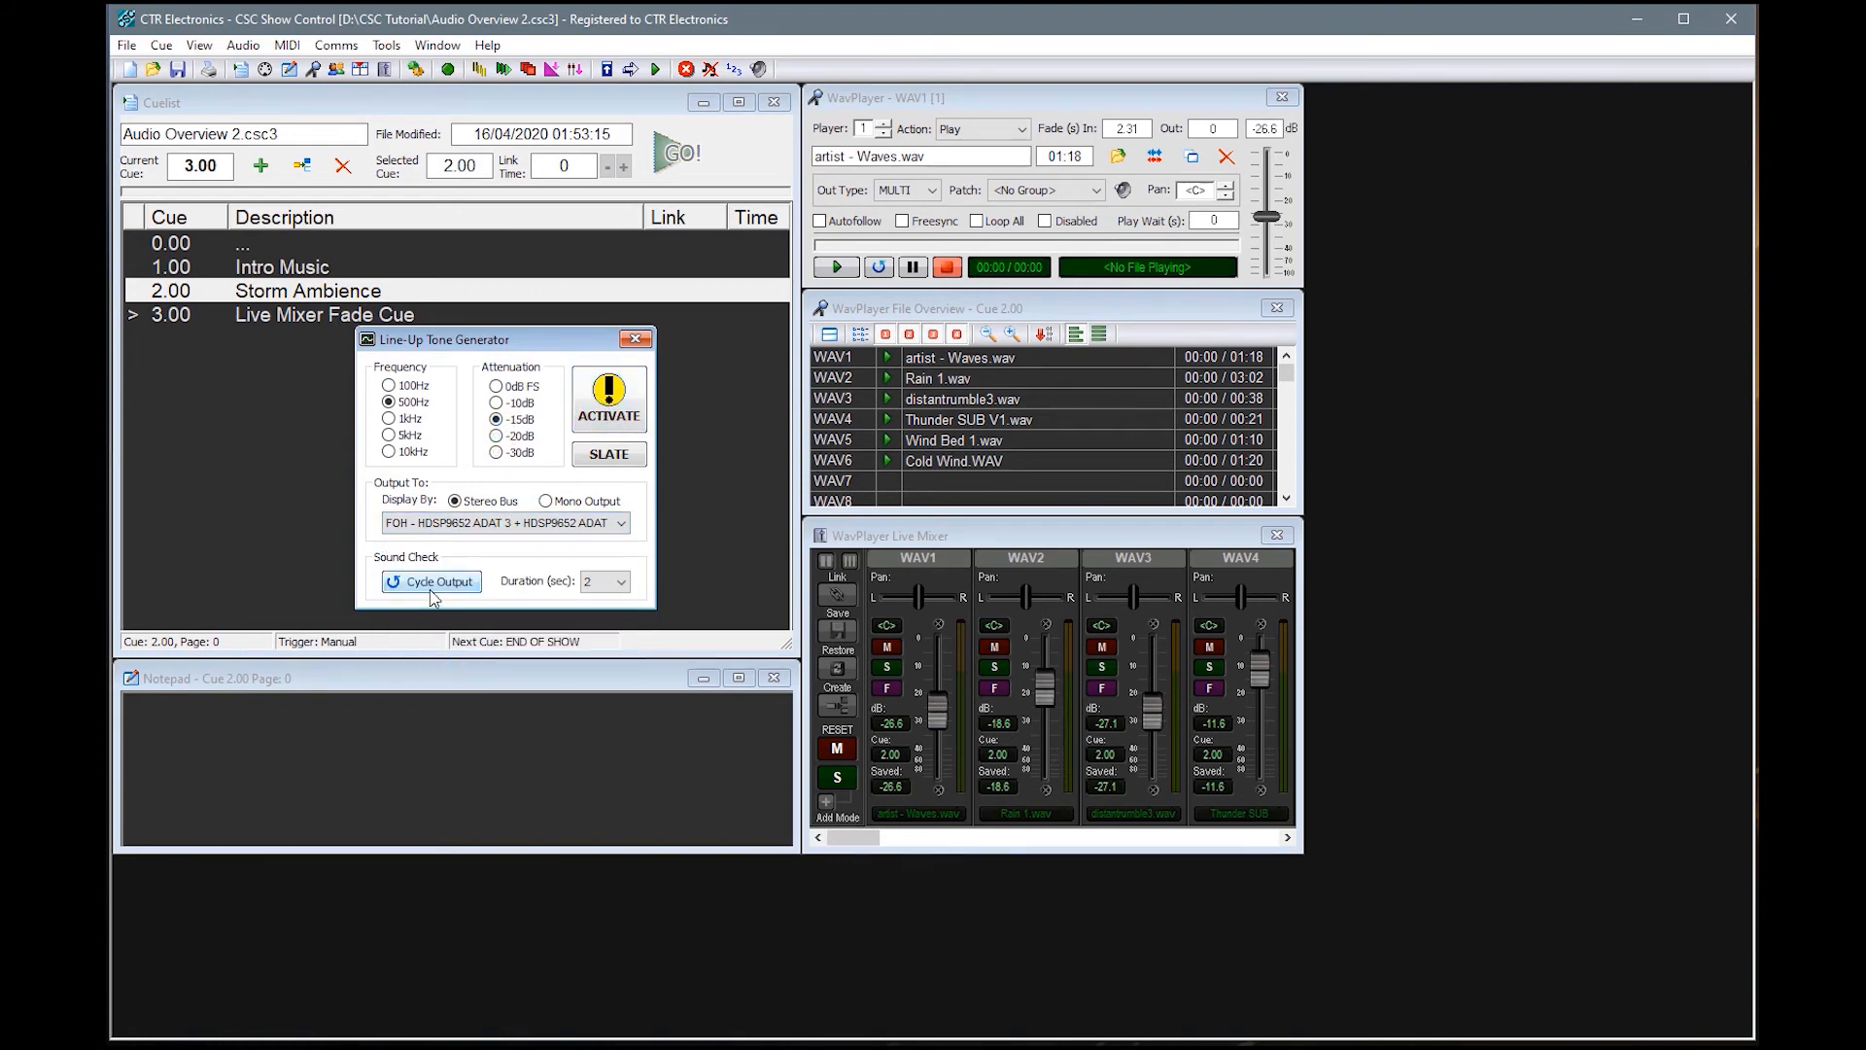
Close the tone generator and review the show's media file list and the media management options in the Media Manager.
left_click(633, 340)
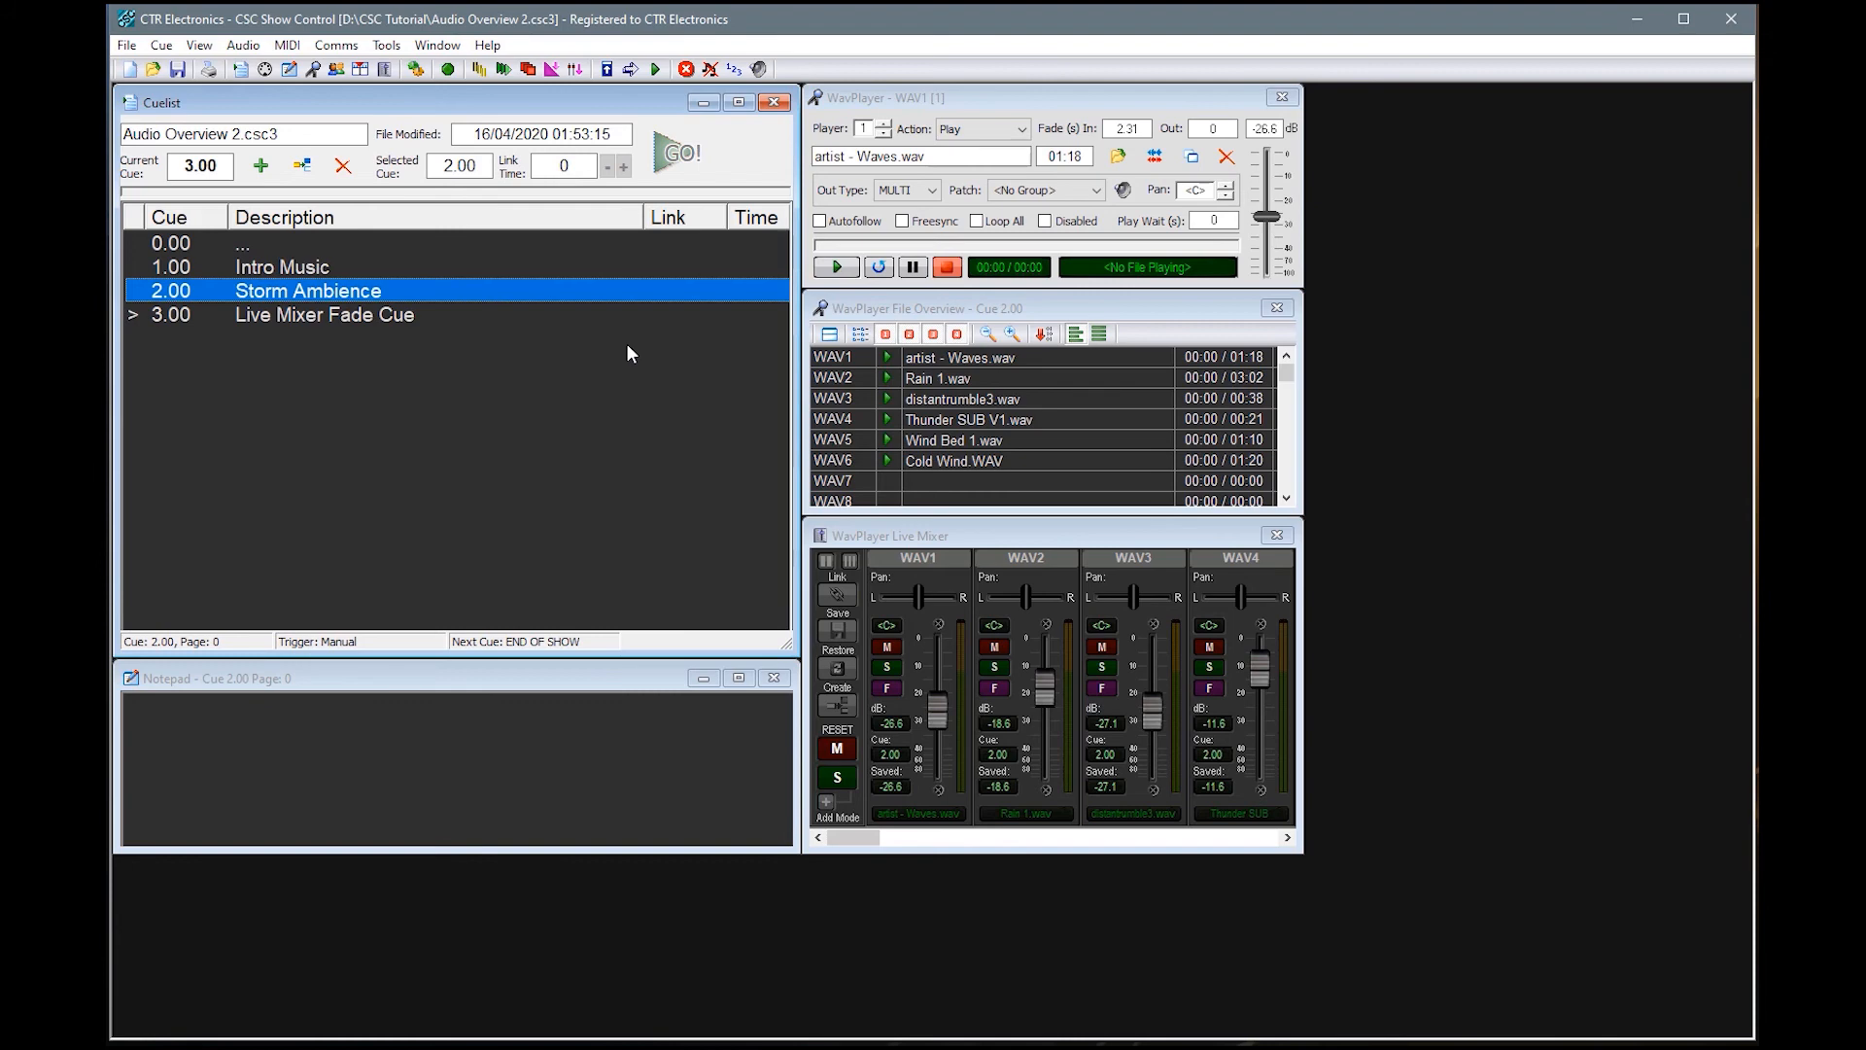
left_click(243, 45)
left_click(289, 132)
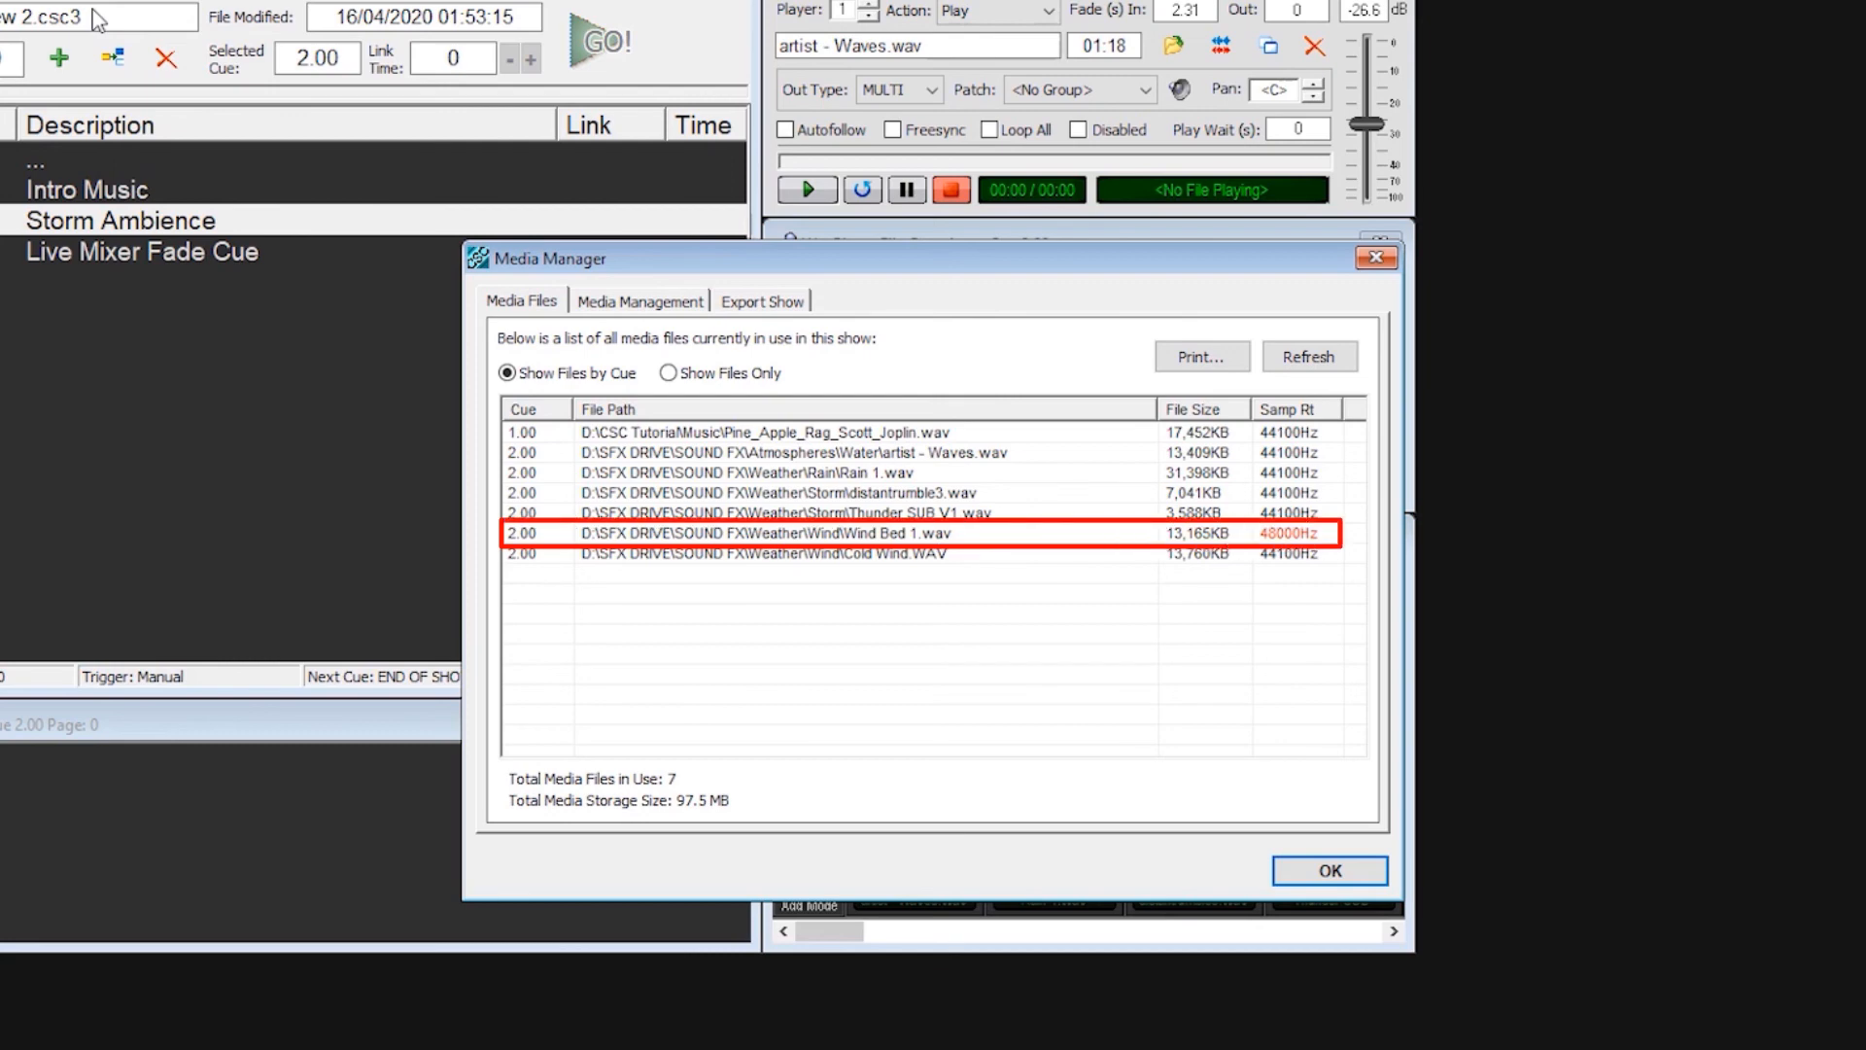
left_click(599, 307)
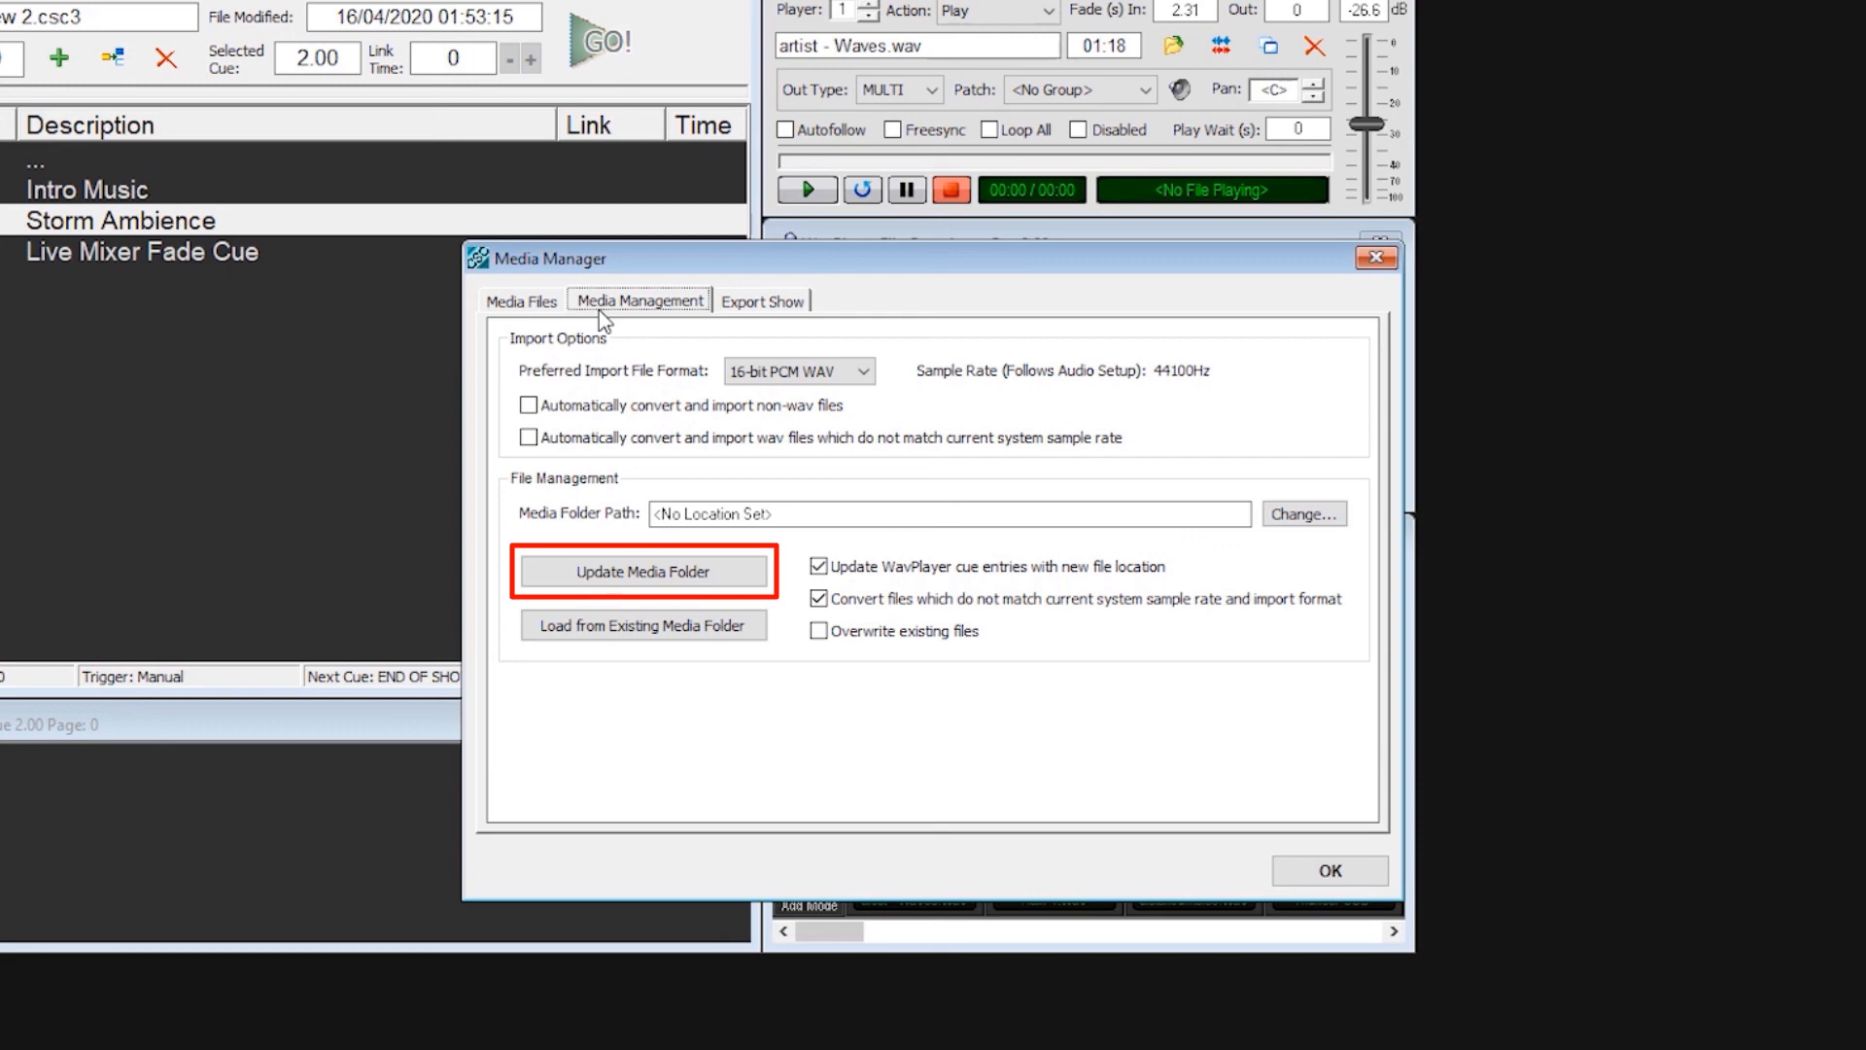
Enable per-cue export subfolders, name Custom 1 FX, assign the Show\Custom 1\ export rule to cue 2.00 Storm Ambience, and accept the settings.
left_click(748, 303)
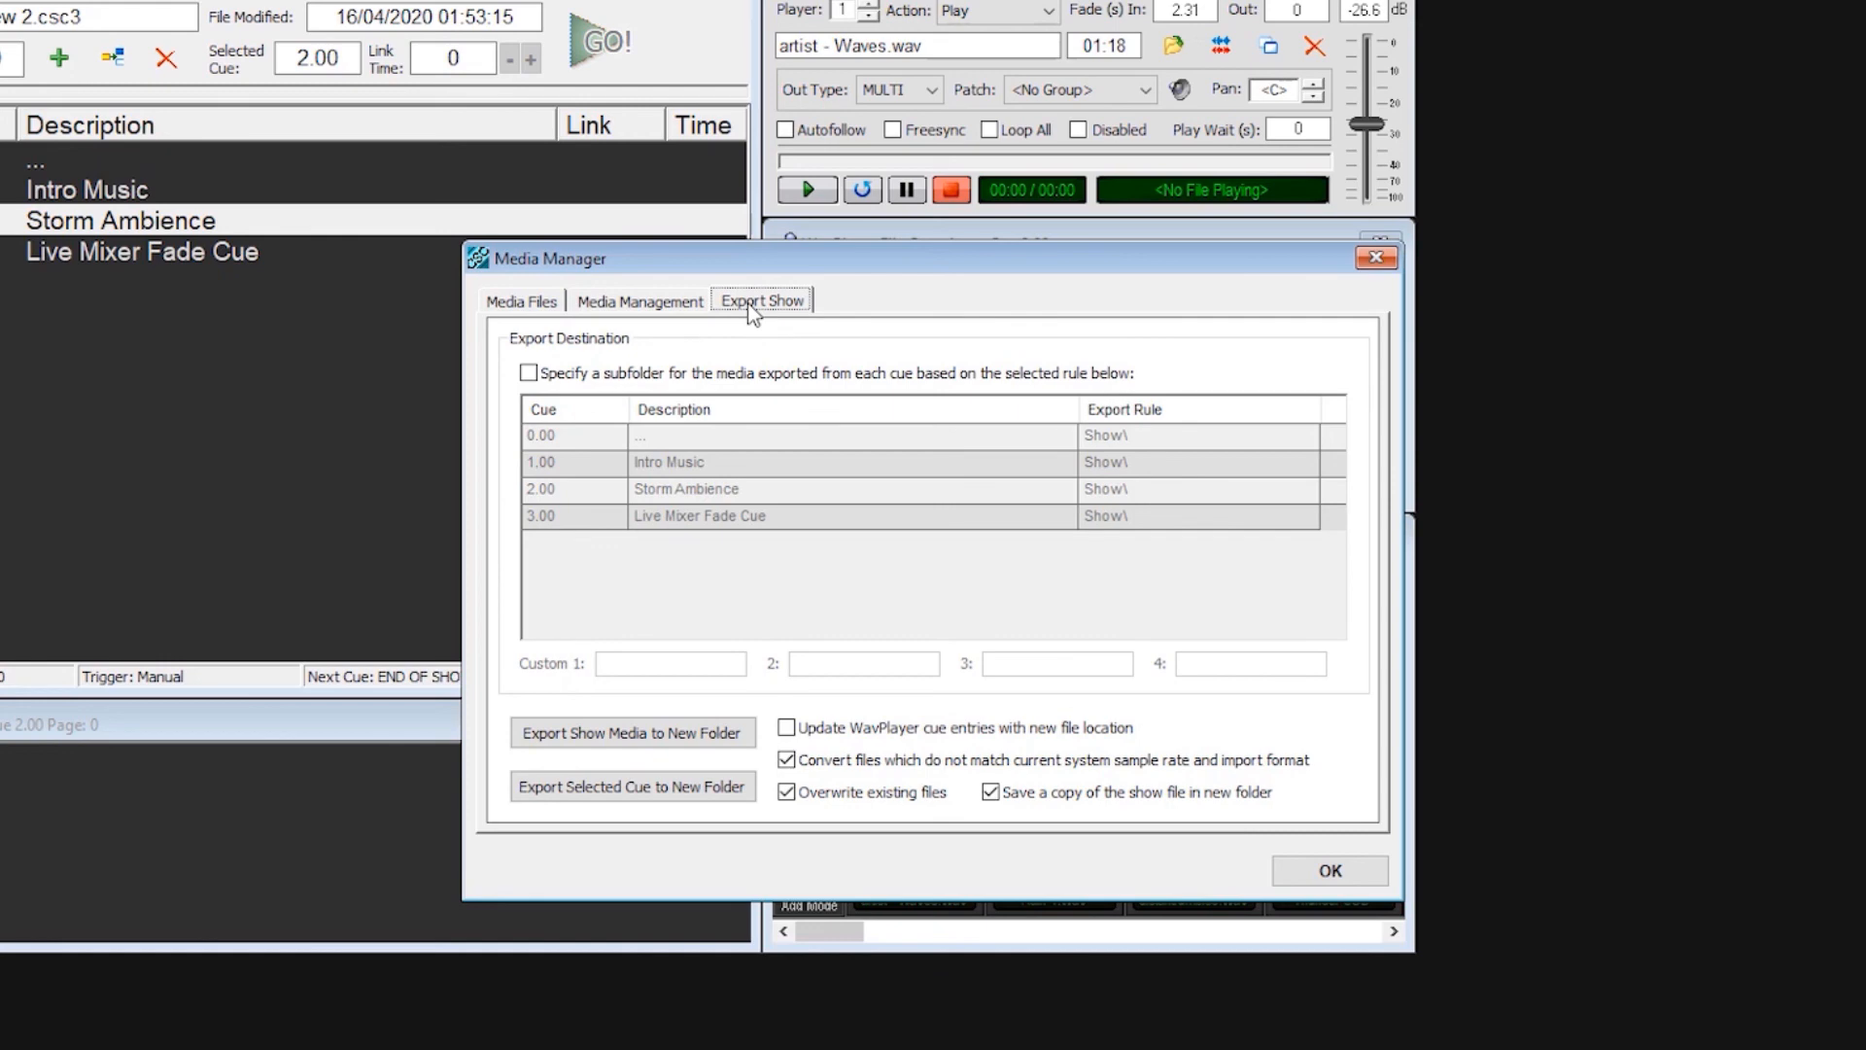
left_click(530, 374)
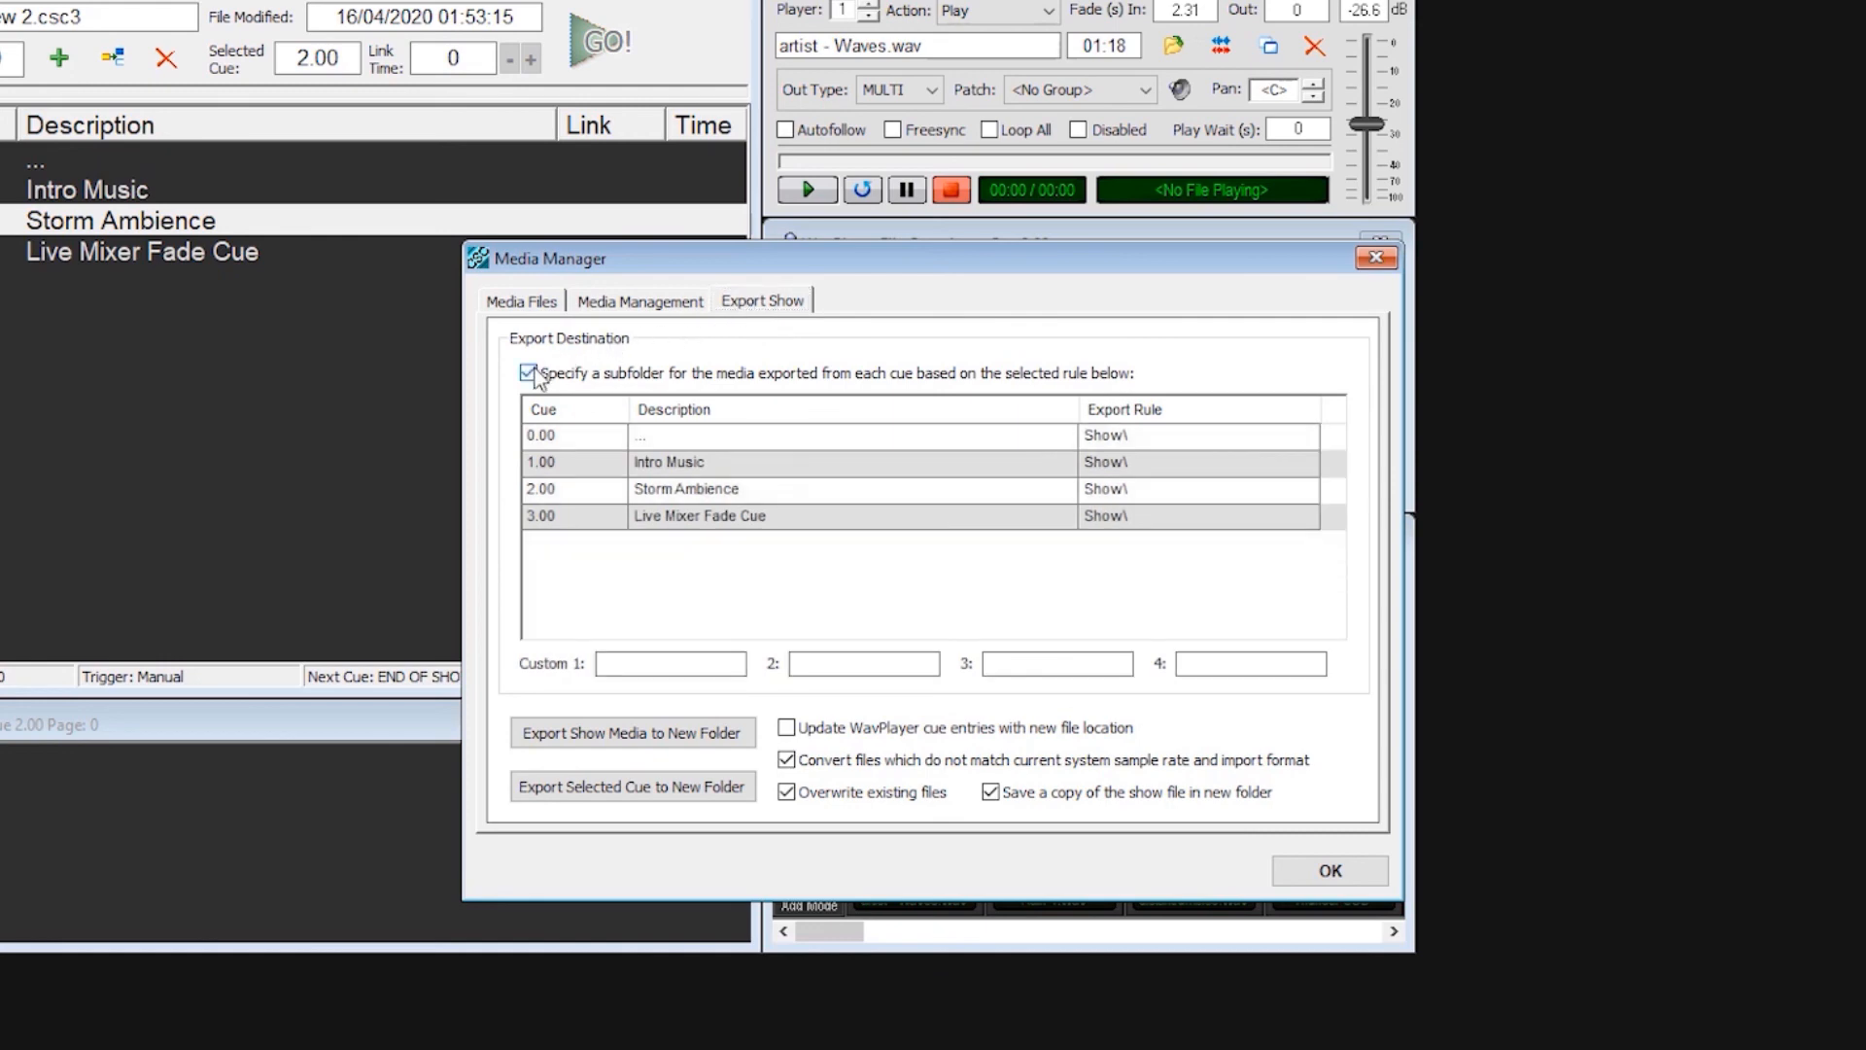
left_click(637, 661)
type("FX")
left_click(690, 489)
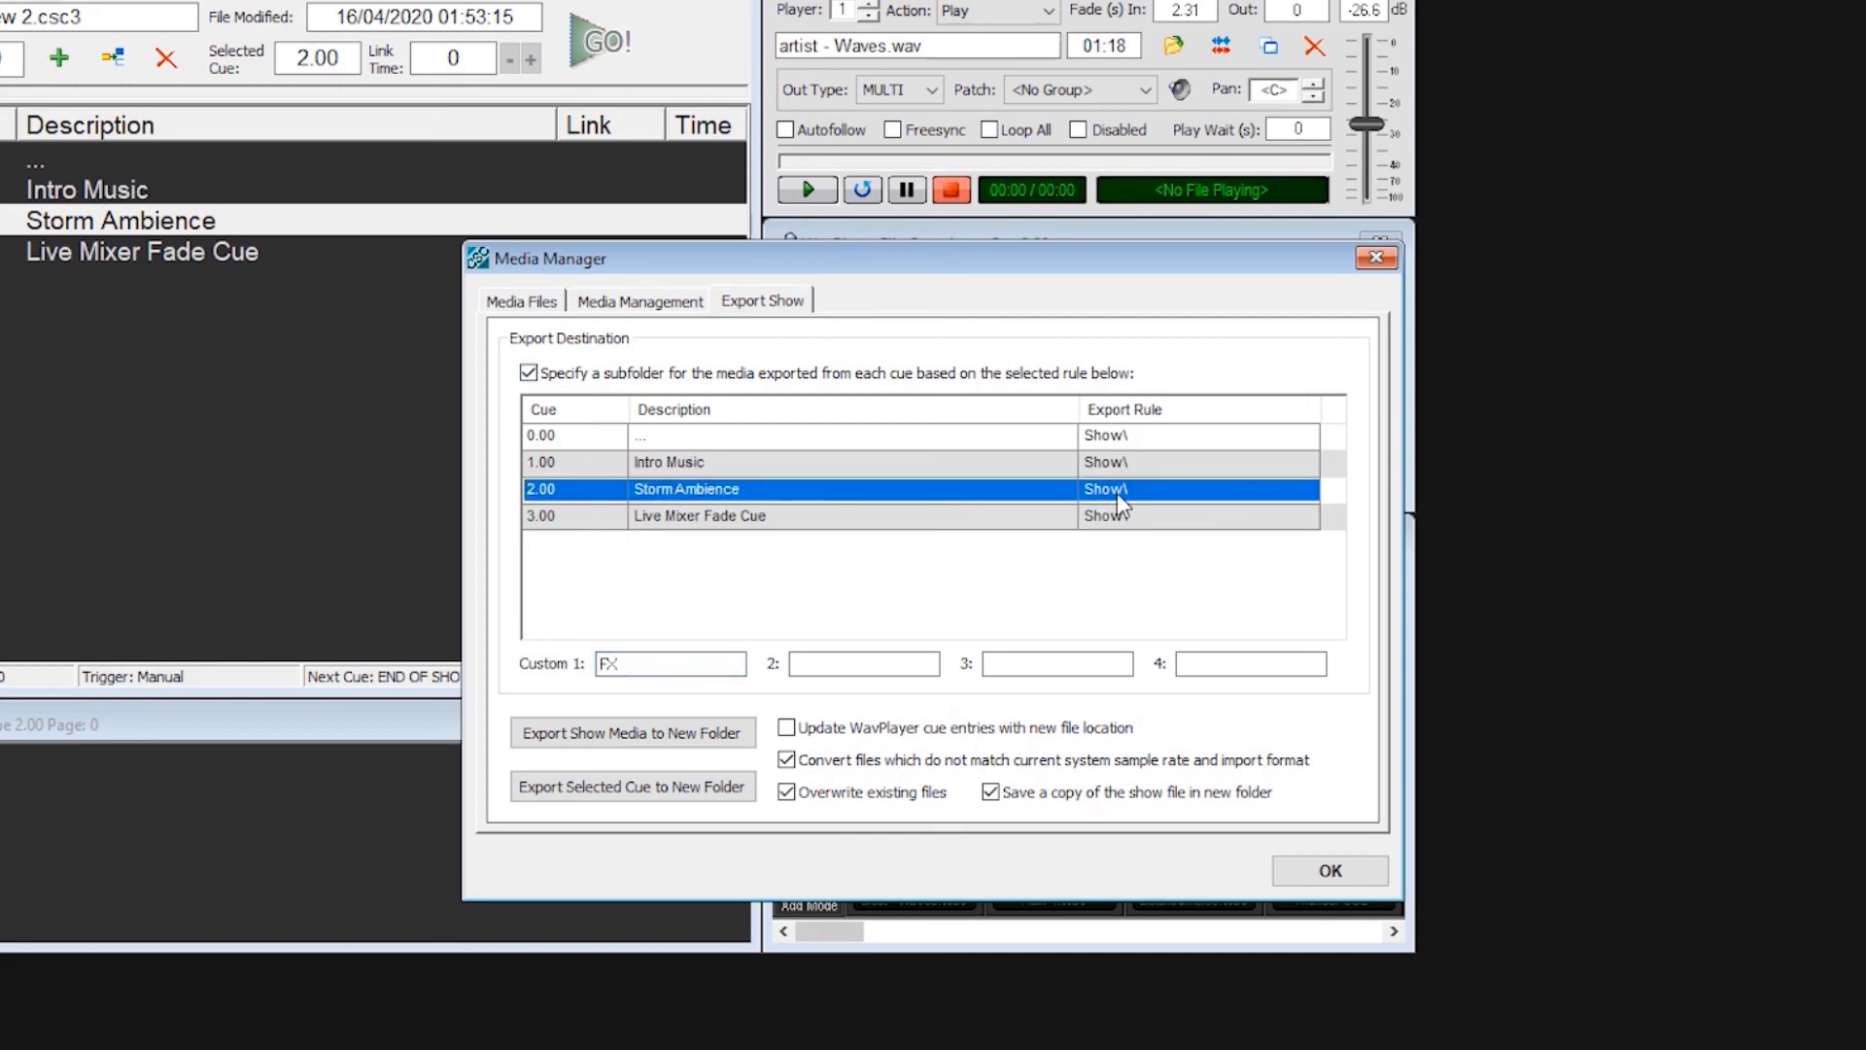
left_click(1116, 491)
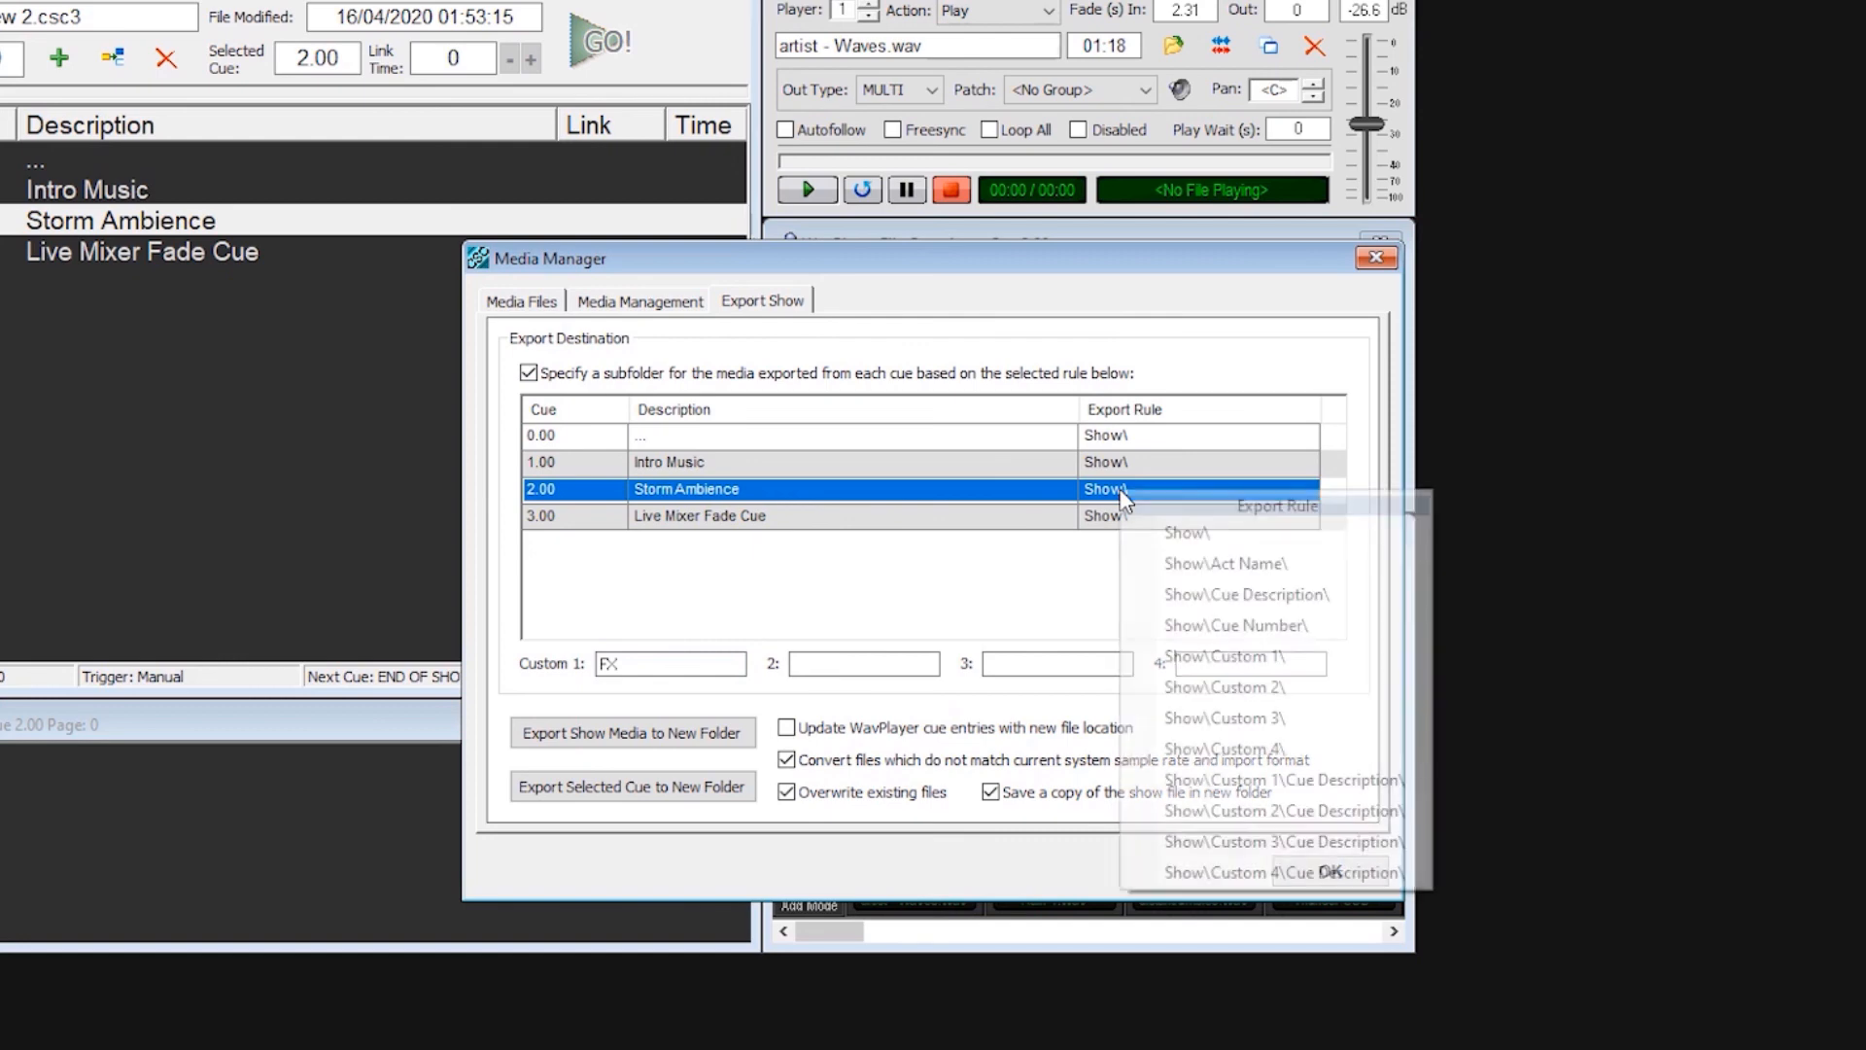
left_click(1219, 659)
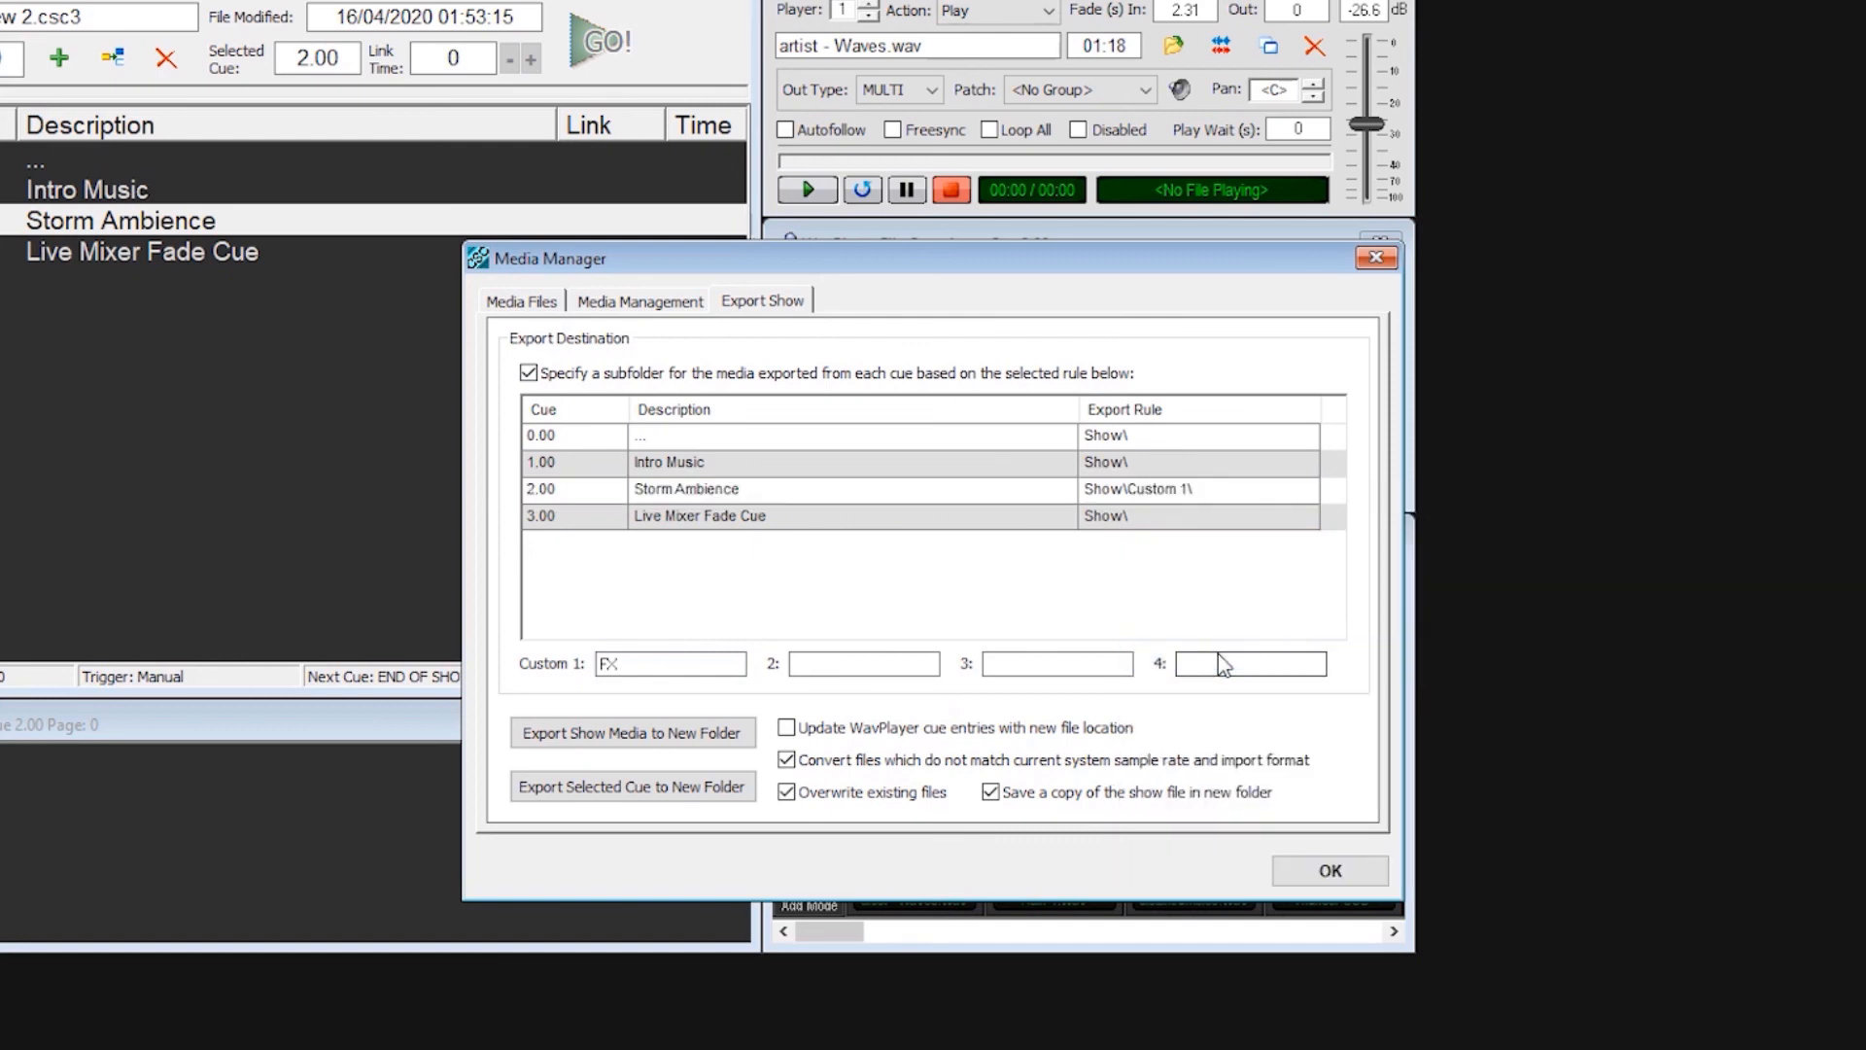
left_click(1327, 871)
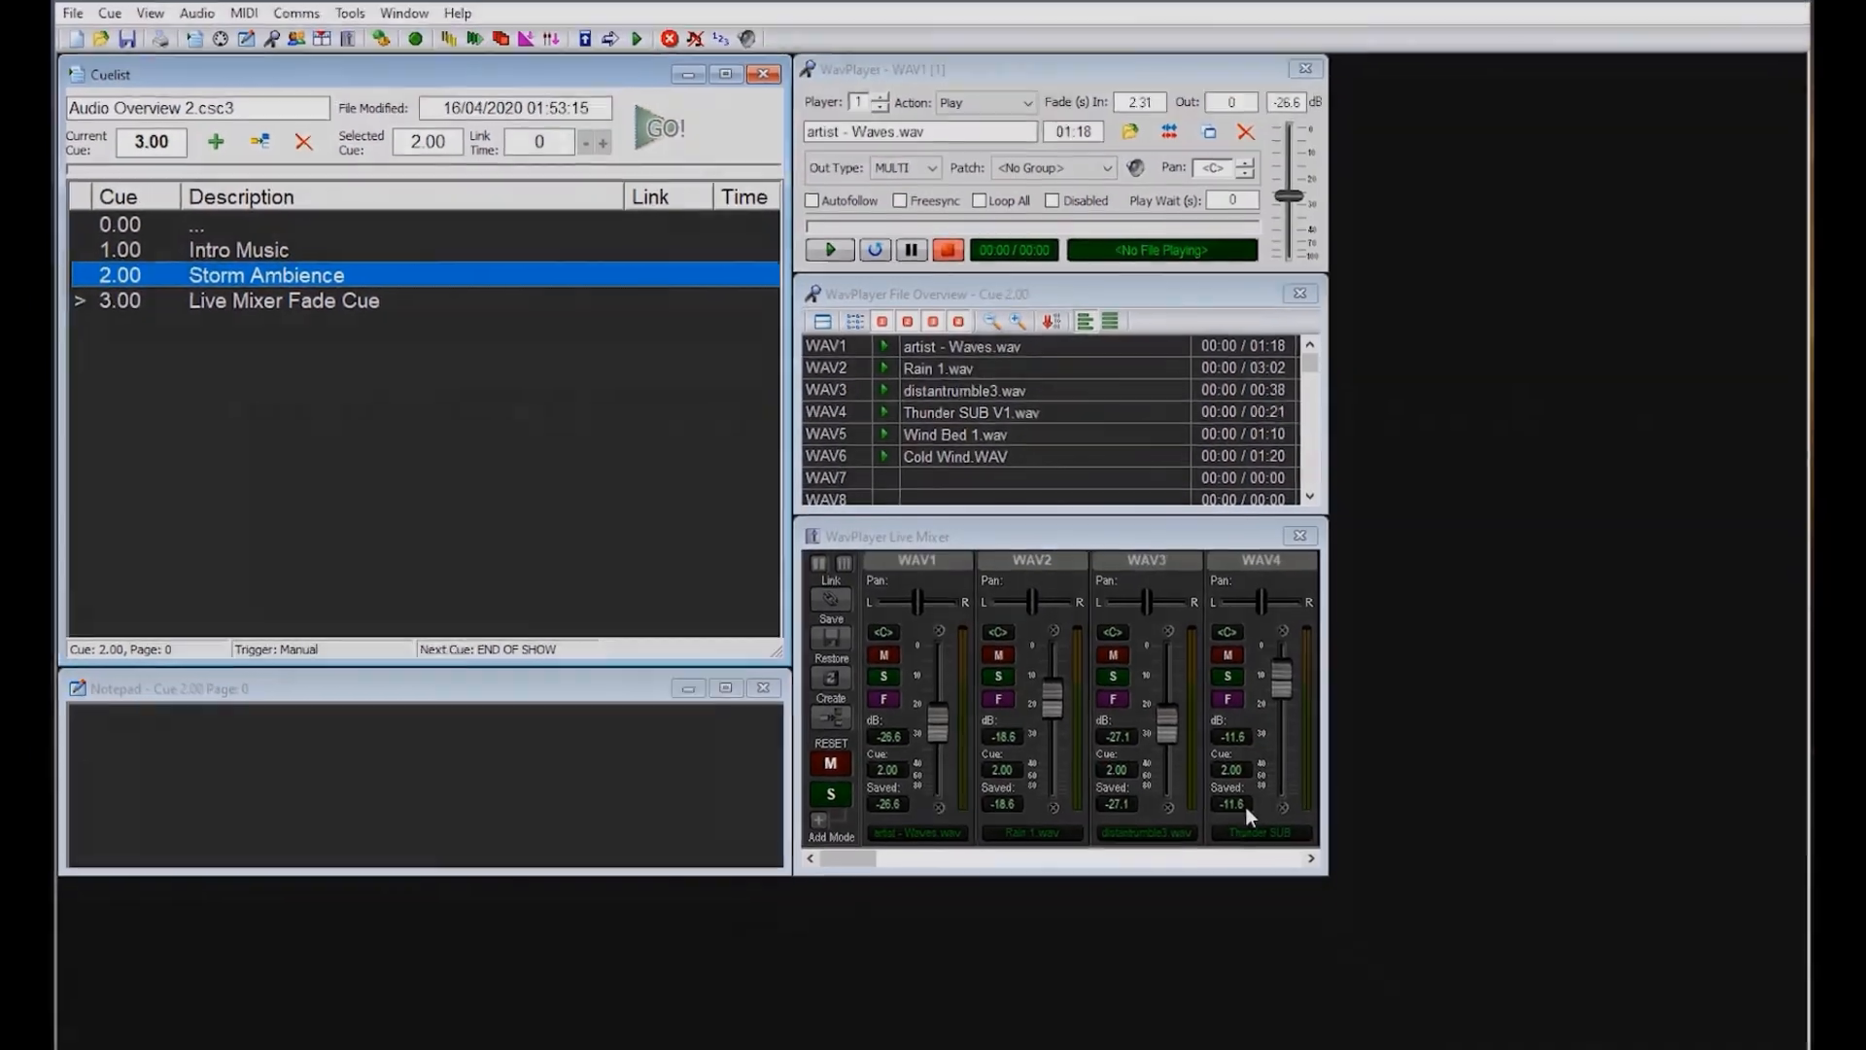